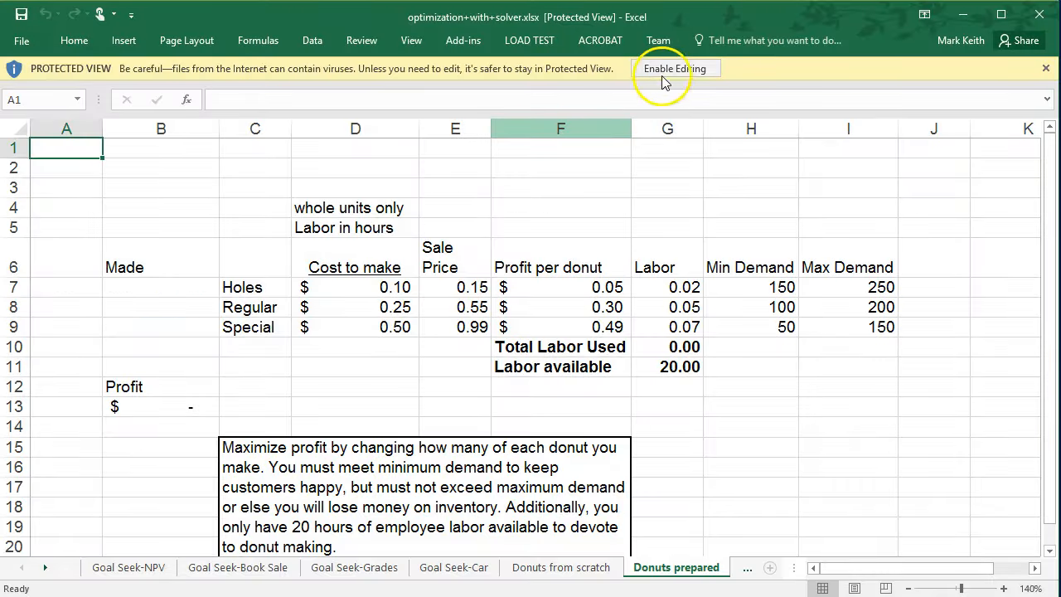
# Enable editing of the downloaded workbook and browse each practice worksheet, ending on the Donuts prepared sheet.
pyautogui.click(674, 70)
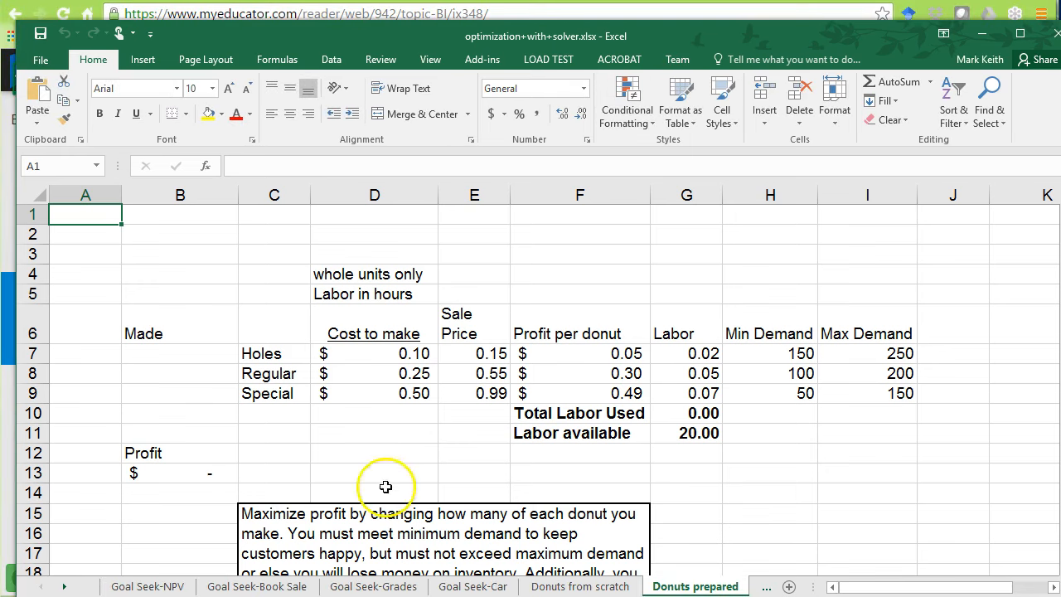
pyautogui.click(146, 587)
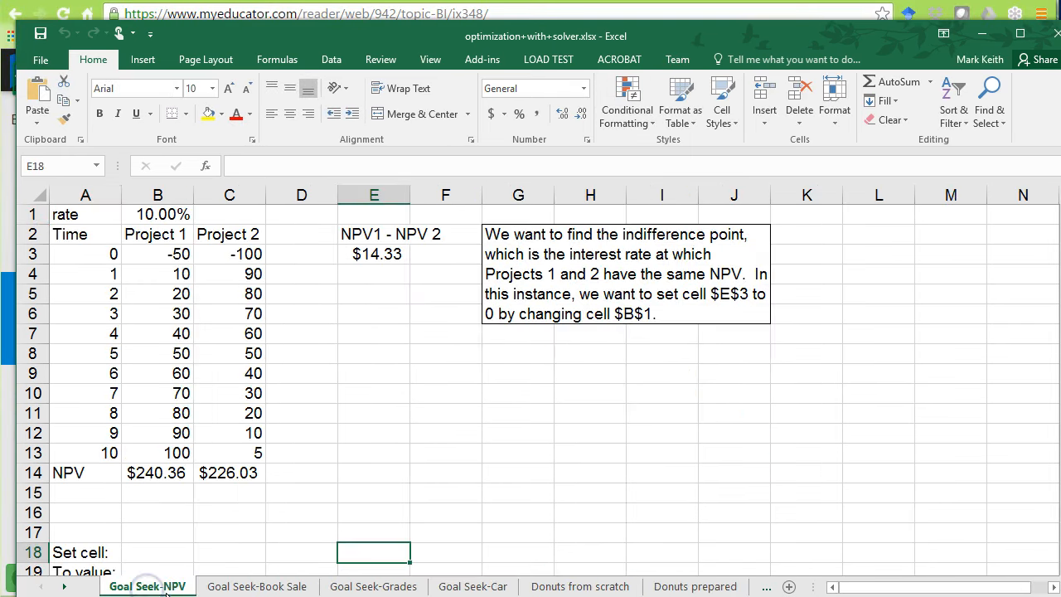
pyautogui.click(238, 587)
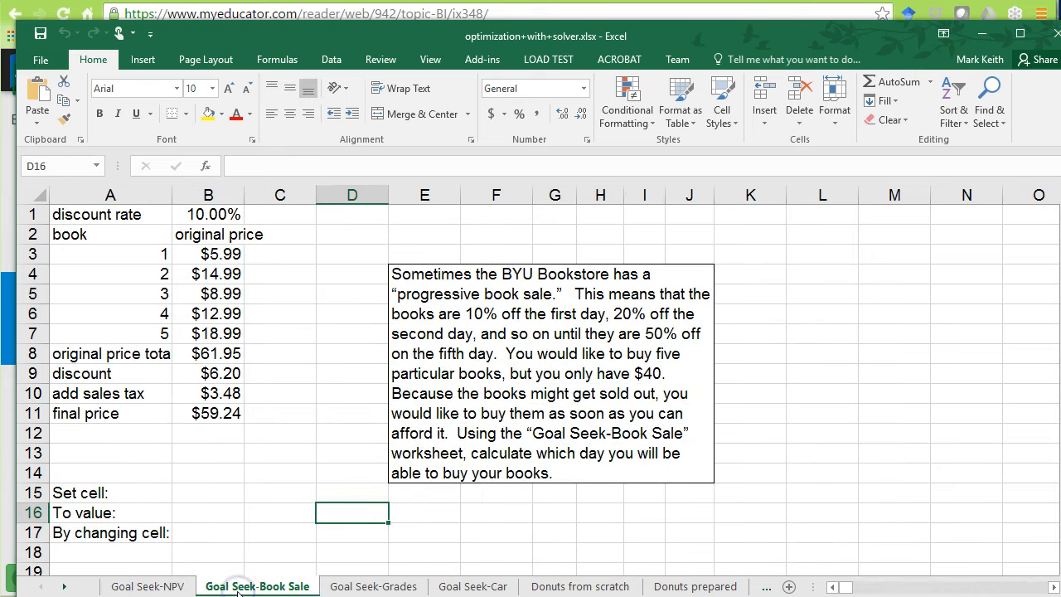
pyautogui.click(379, 587)
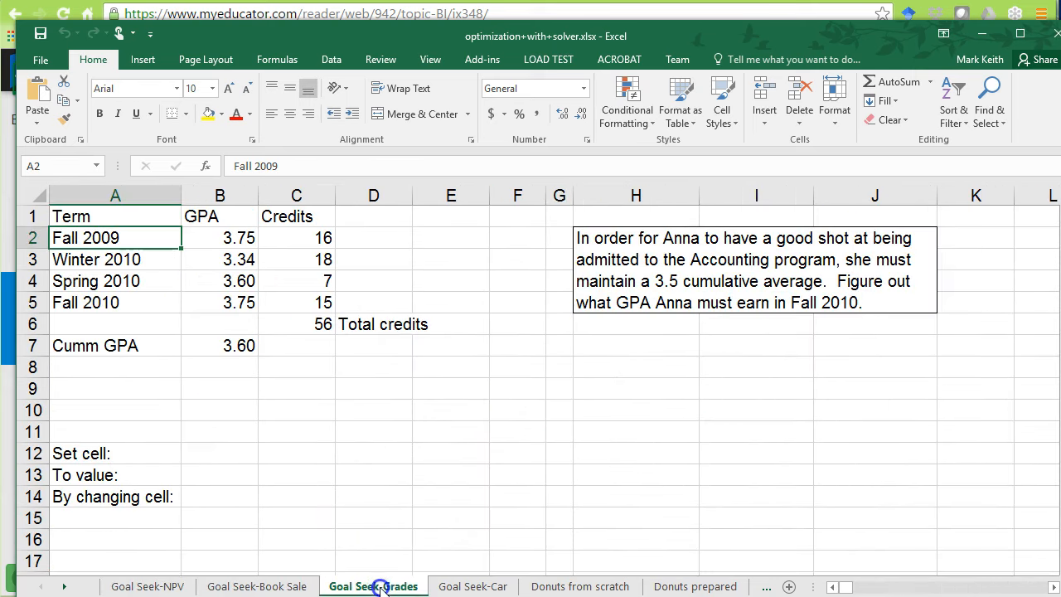
pyautogui.click(476, 587)
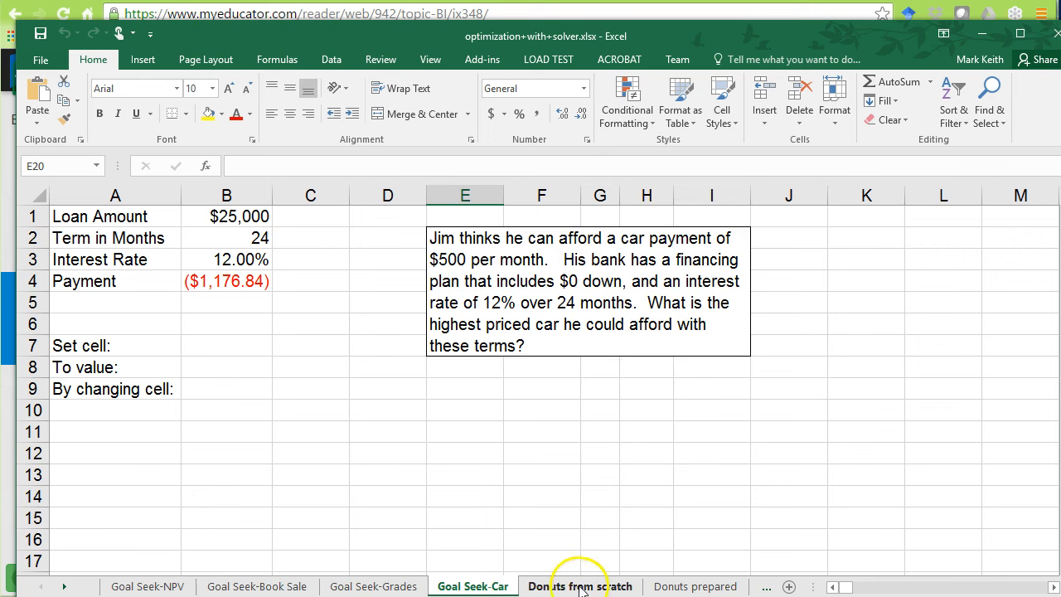
pyautogui.click(696, 587)
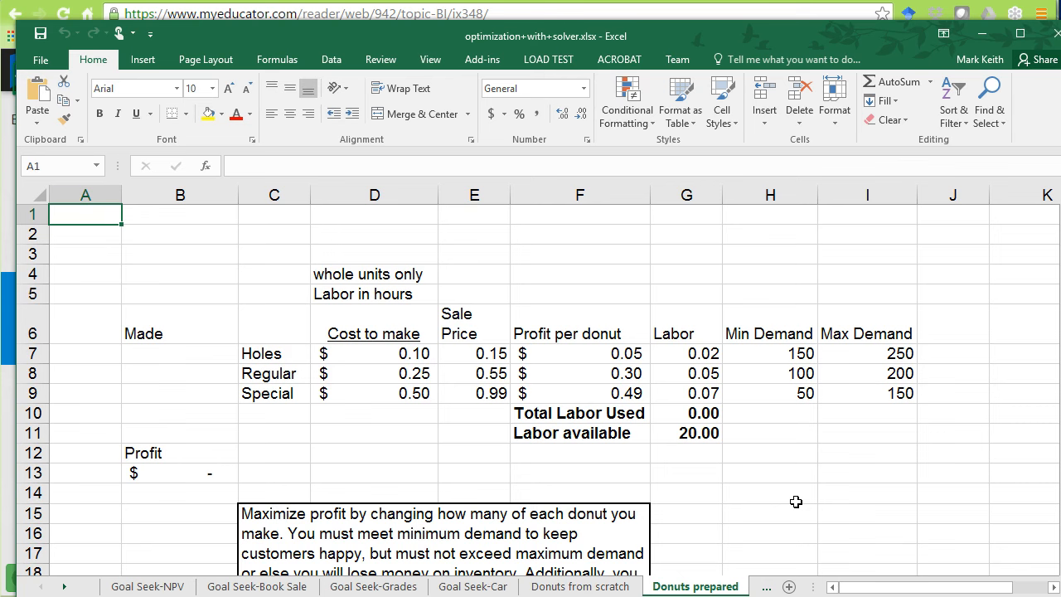
# Switch to the browser and read the Linear Programming Models section of the course page.
pyautogui.hotkey('alt', 'Tab')
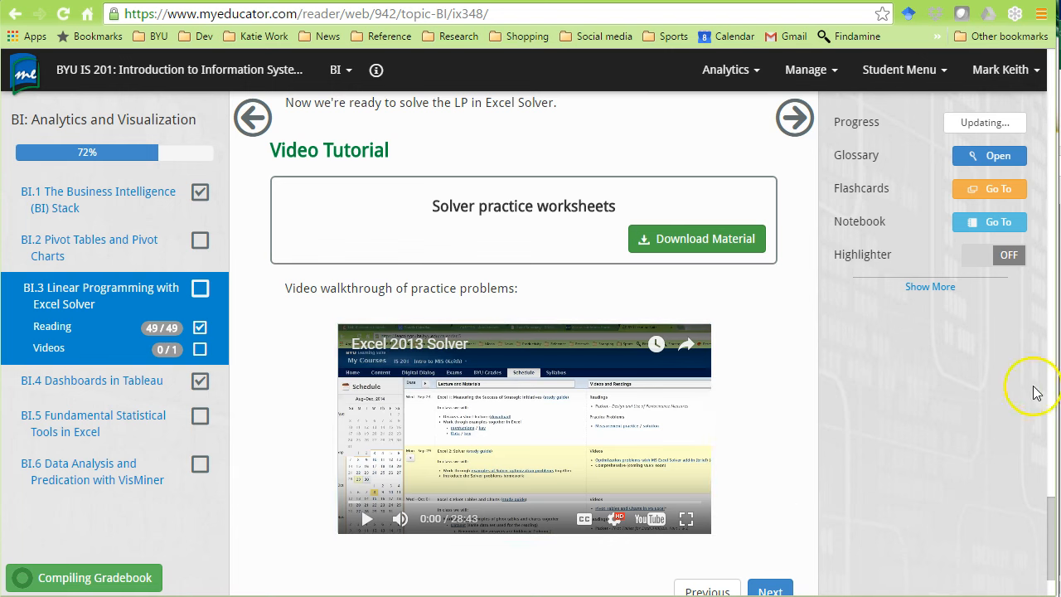
pyautogui.scroll(15, 1046, 557)
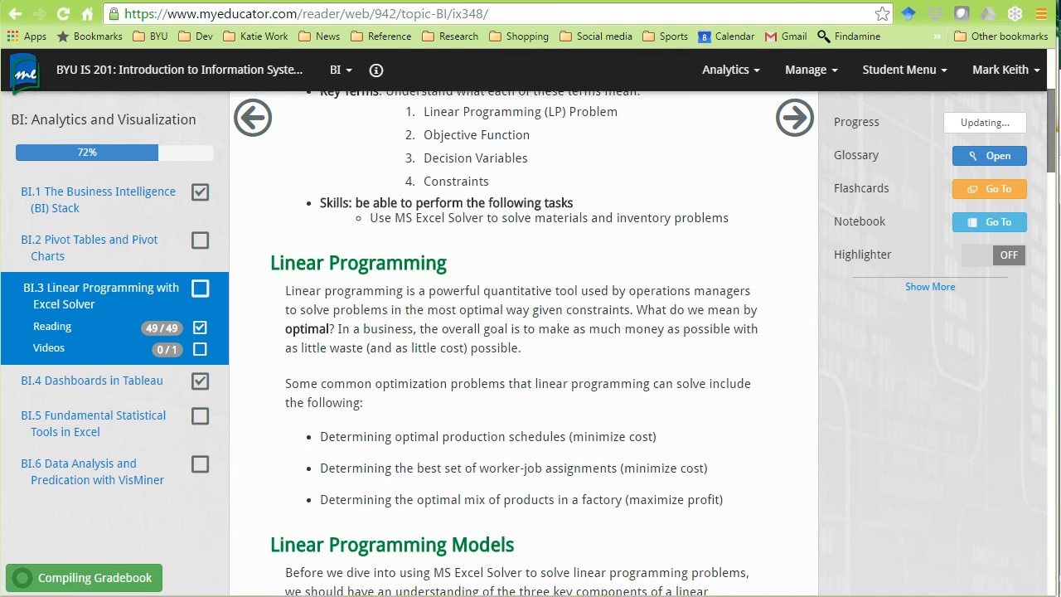
pyautogui.scroll(-3, 531, 340)
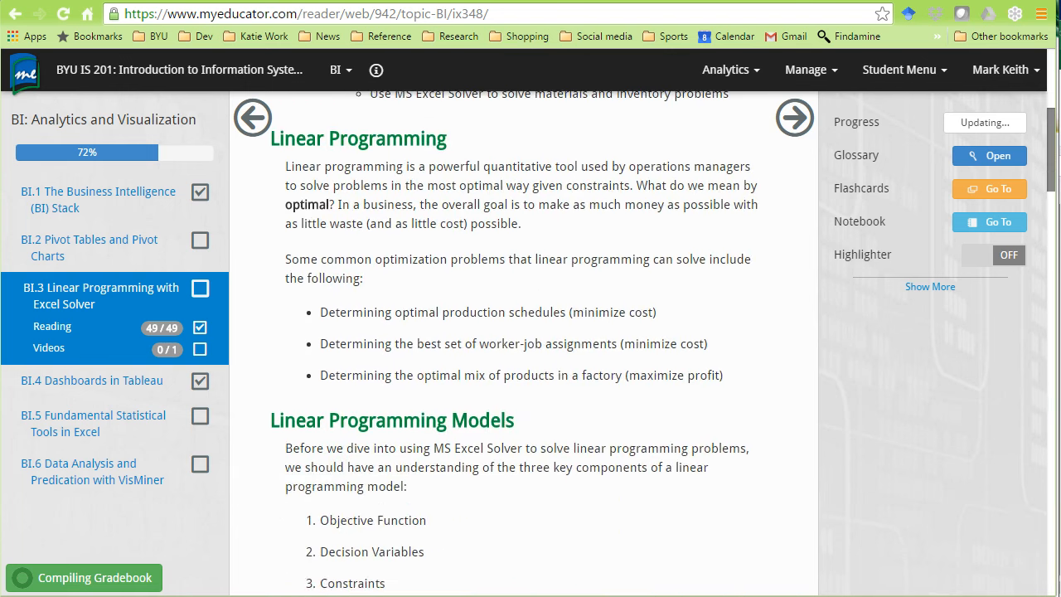
pyautogui.scroll(-1, 376, 489)
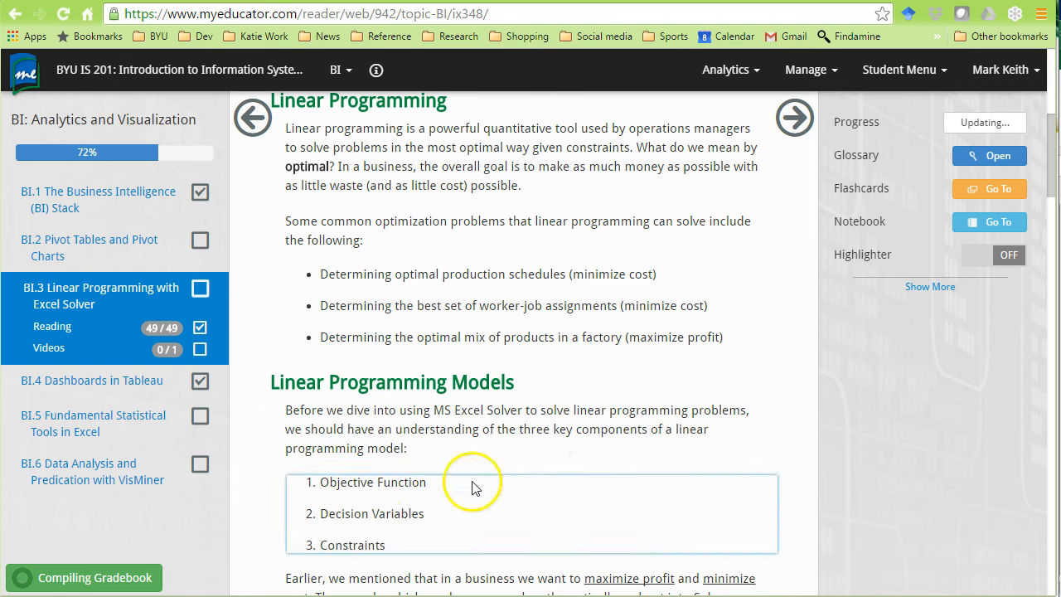
pyautogui.scroll(-2, 453, 404)
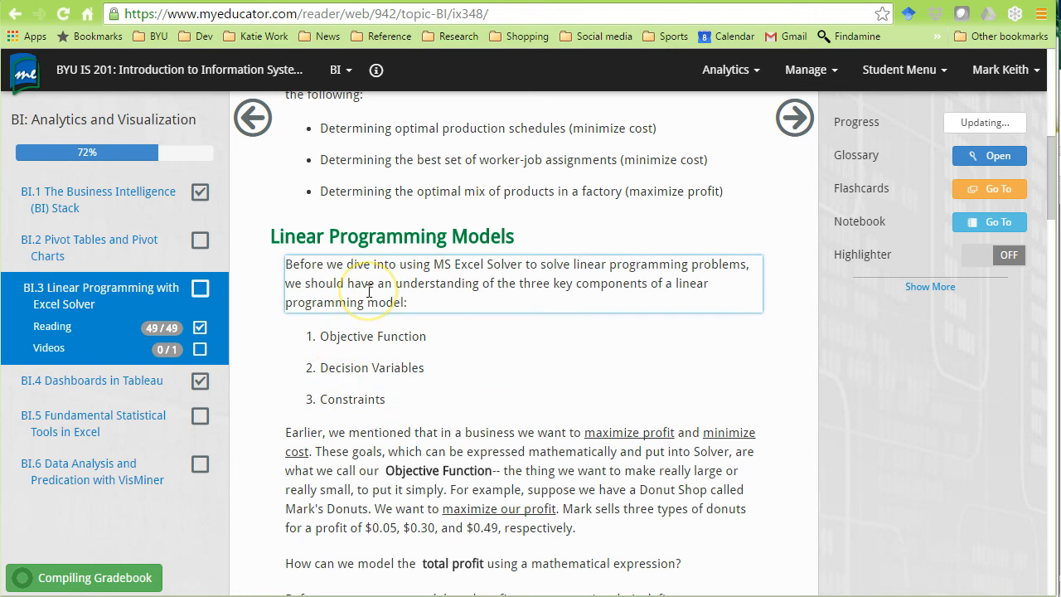
pyautogui.hotkey('alt', 'Tab')
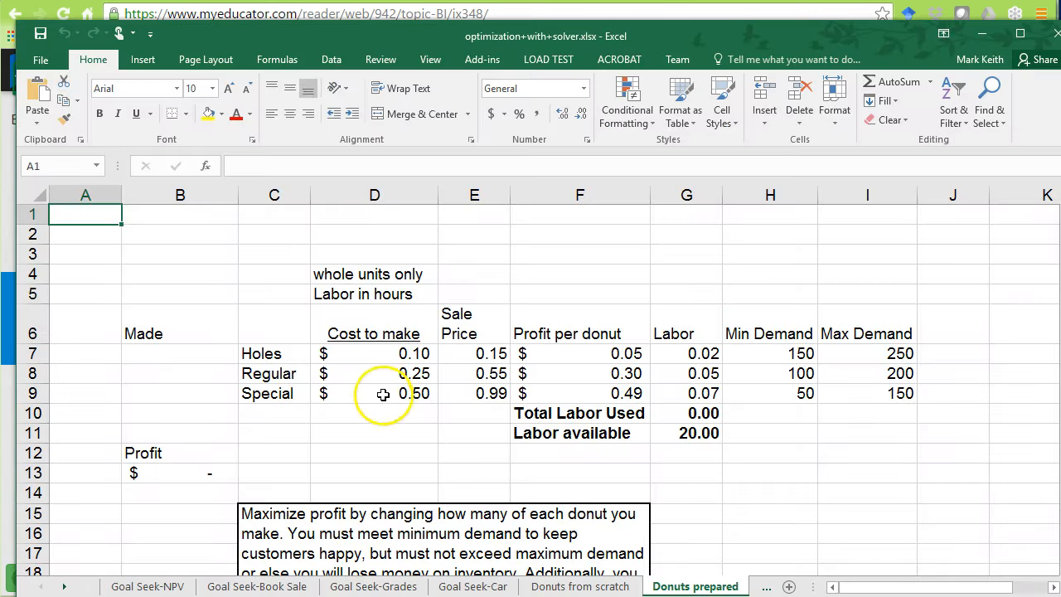
# Inspect the SUMPRODUCT profit formula in cell B13 and the ranges it references.
pyautogui.click(206, 470)
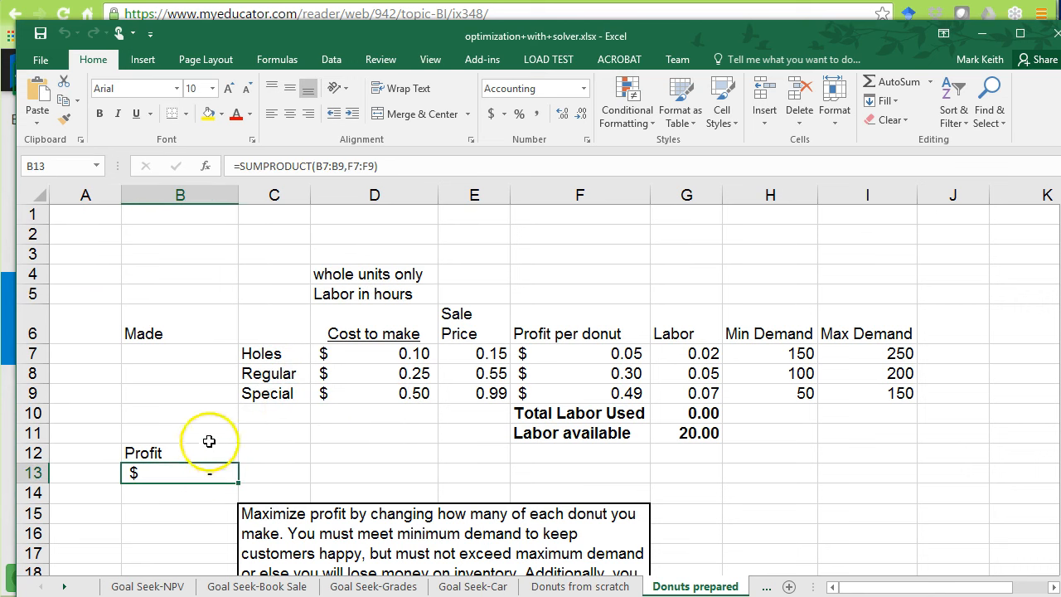
pyautogui.click(257, 163)
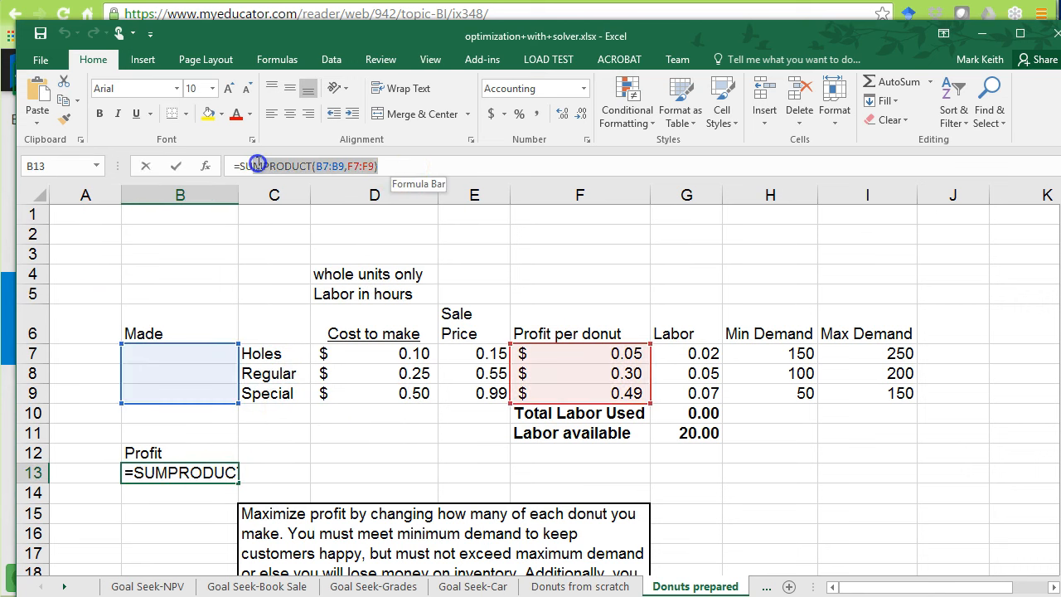
pyautogui.press('Return')
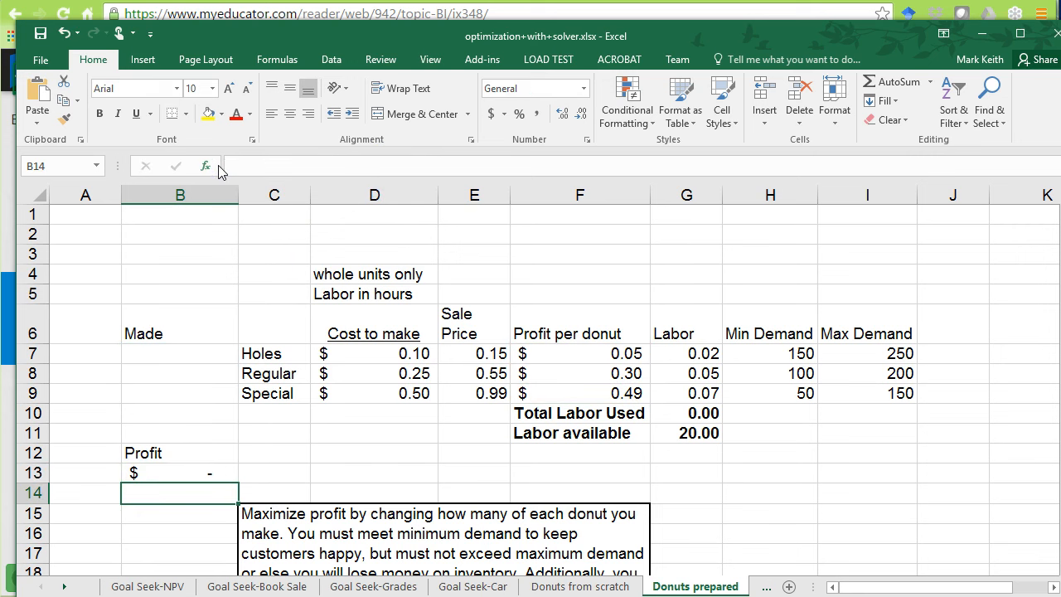
pyautogui.click(217, 474)
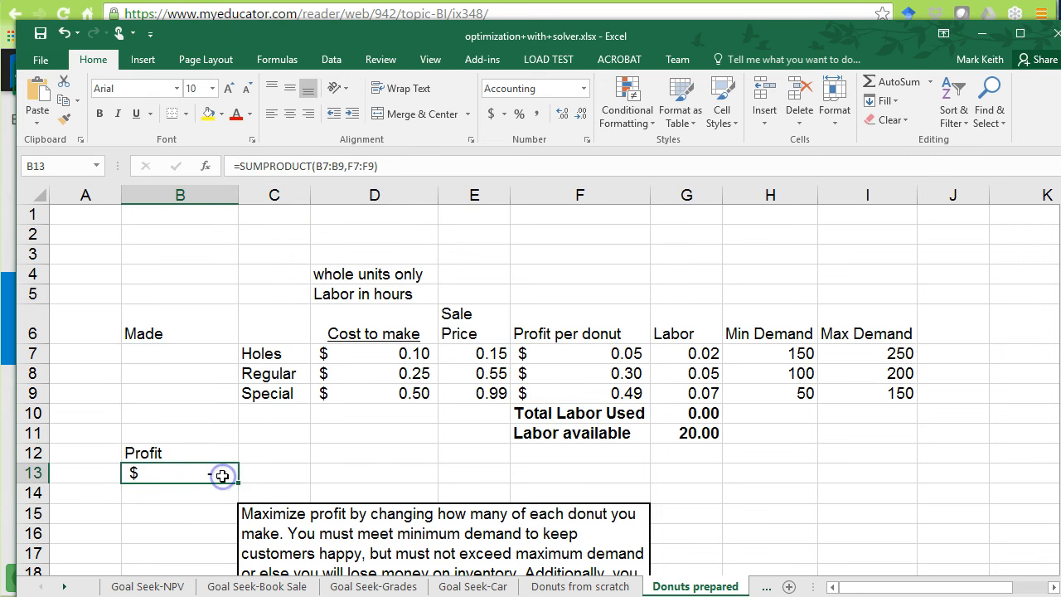
pyautogui.click(349, 169)
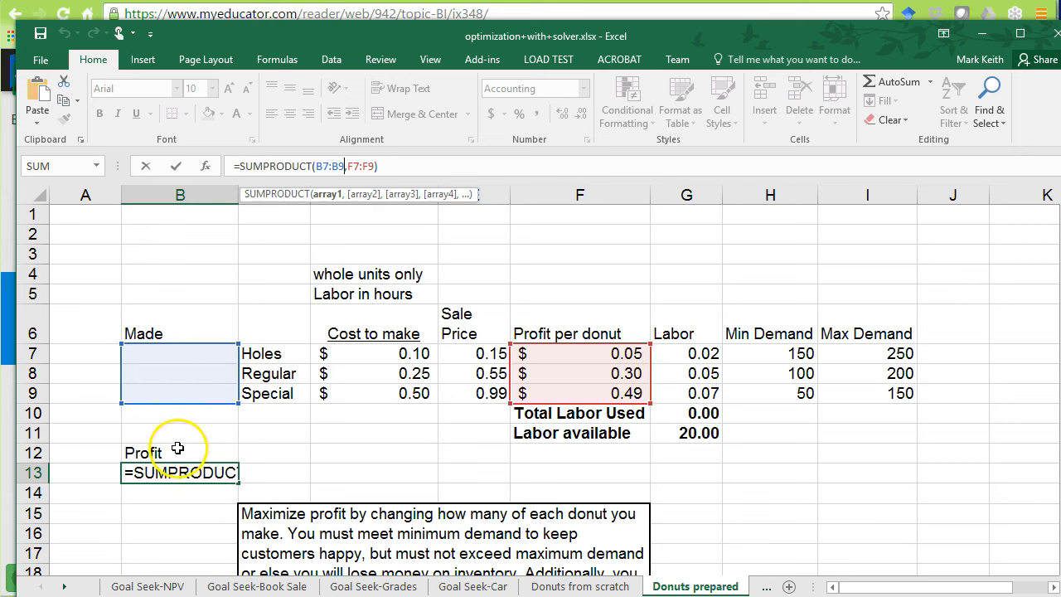
pyautogui.press('Return')
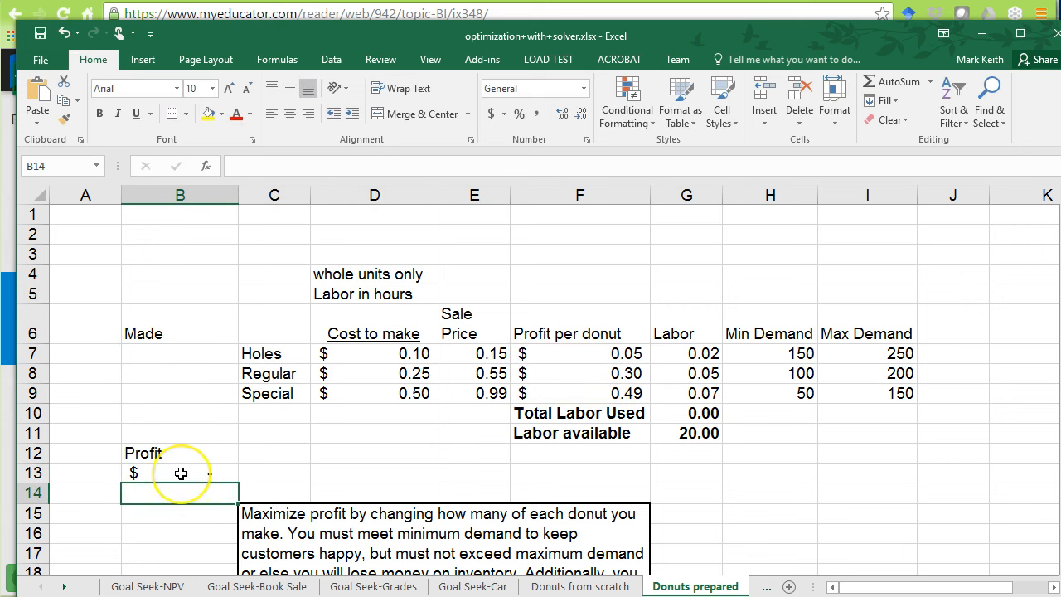
pyautogui.click(181, 472)
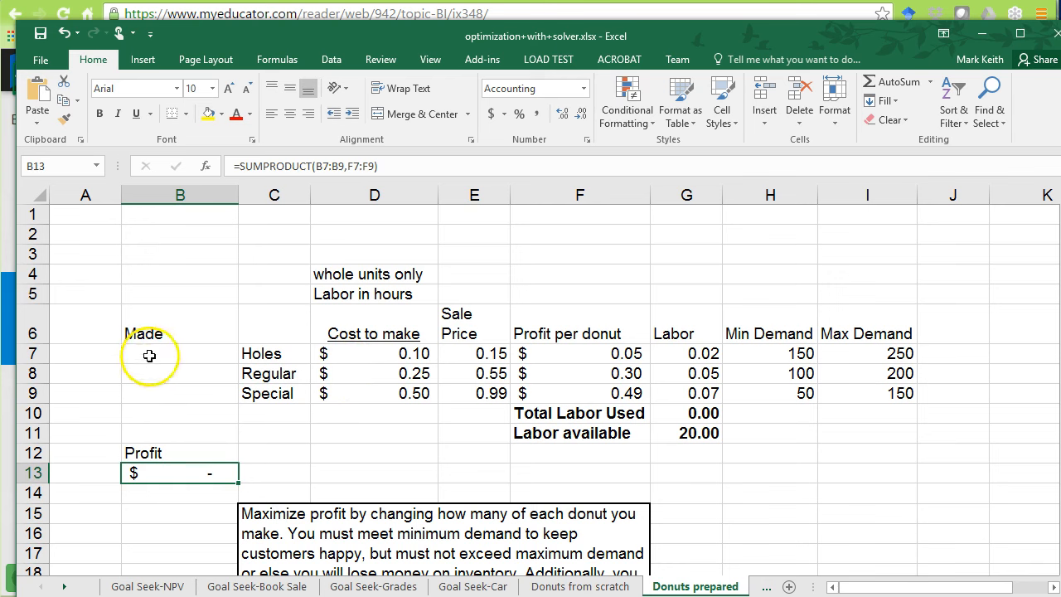
# Examine the empty Made cells B7:B9 for Holes, Regular and Special donuts as decision variables.
pyautogui.click(150, 355)
pyautogui.click(159, 370)
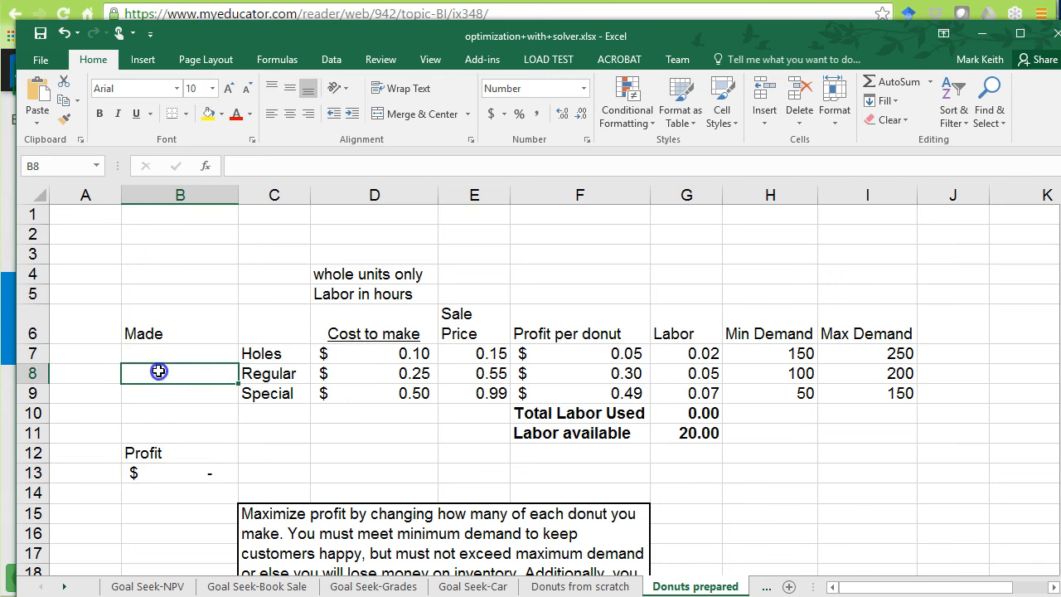
pyautogui.click(160, 393)
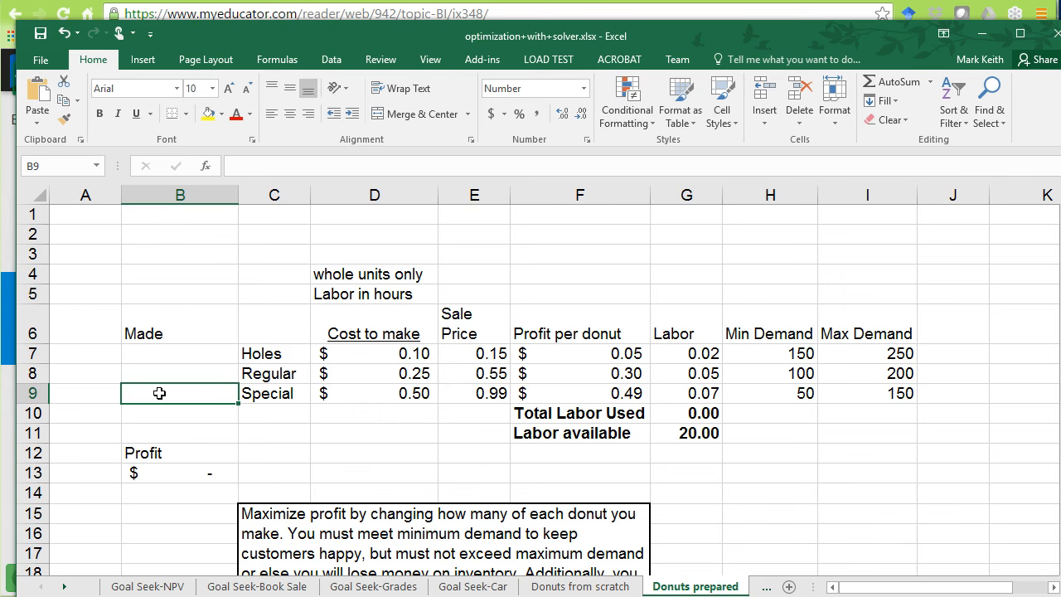
pyautogui.click(283, 354)
pyautogui.press('Down')
pyautogui.press('Down')
pyautogui.press('Up')
pyautogui.press('Up')
pyautogui.press('Left')
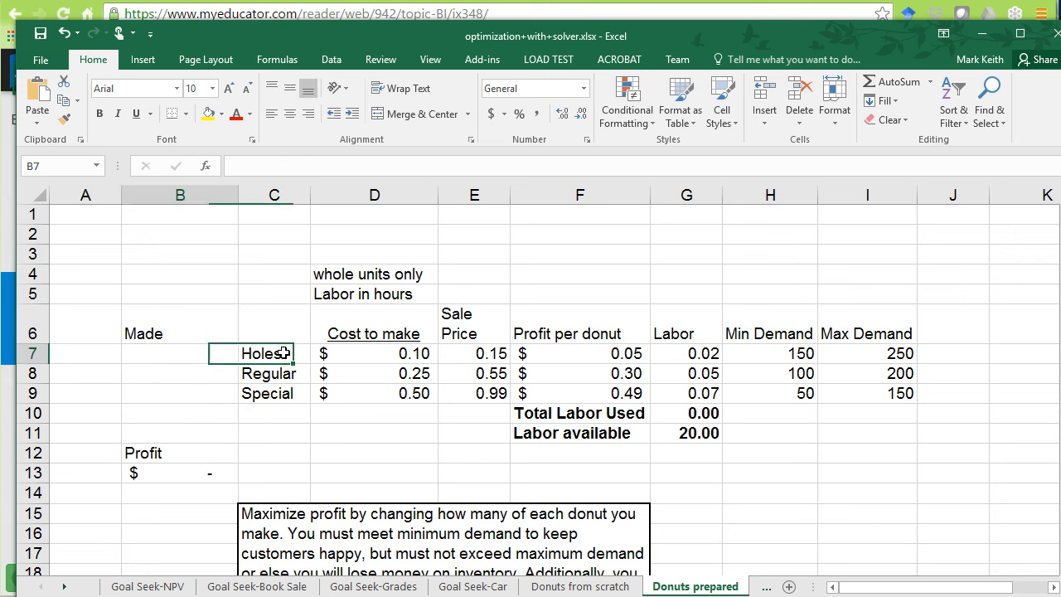
pyautogui.press('Down')
pyautogui.press('Down')
pyautogui.press('Up')
pyautogui.press('Up')
pyautogui.press('Down')
pyautogui.press('Down')
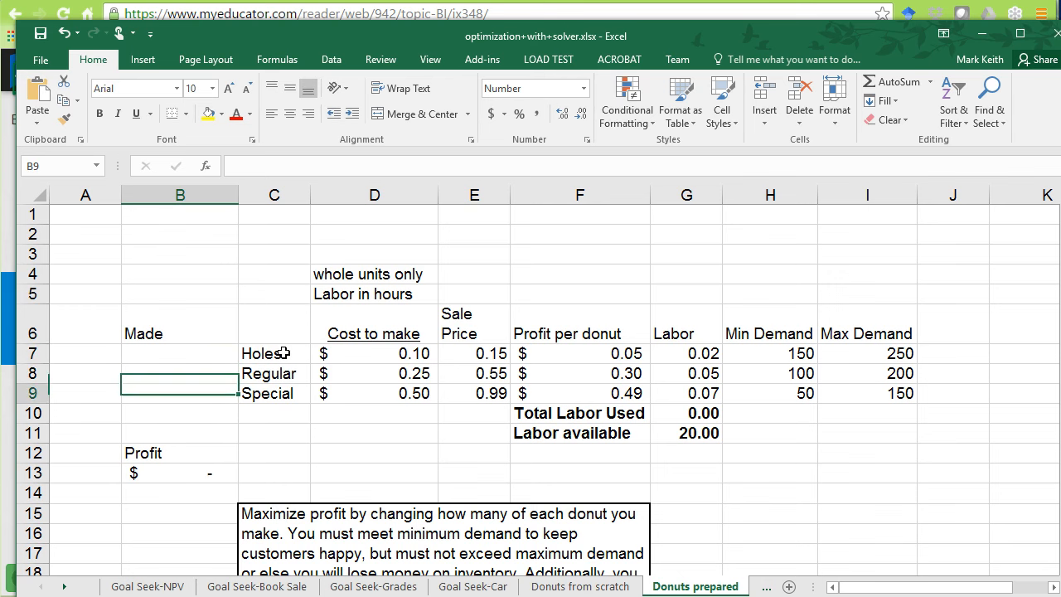
pyautogui.press('Up')
pyautogui.press('Up')
pyautogui.press('Down')
pyautogui.press('Down')
pyautogui.press('Down')
pyautogui.press('Down')
pyautogui.press('Down')
pyautogui.press('Down')
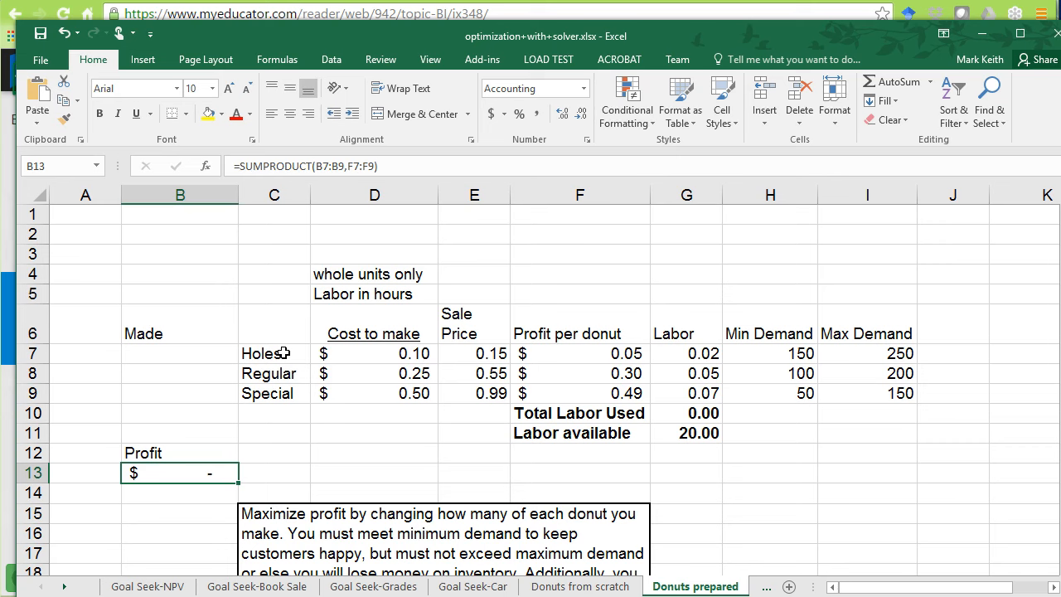
# Review the constraint data: labor available, cost to make, min and max demand, and the notes in D4:D5.
pyautogui.hotkey('alt', 'Tab')
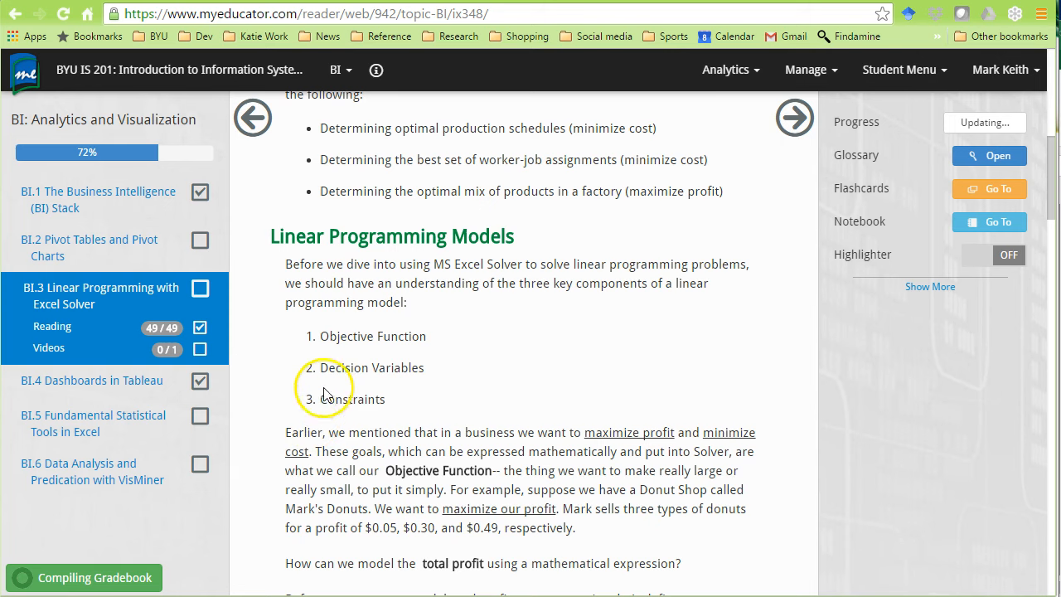
pyautogui.hotkey('alt', 'Tab')
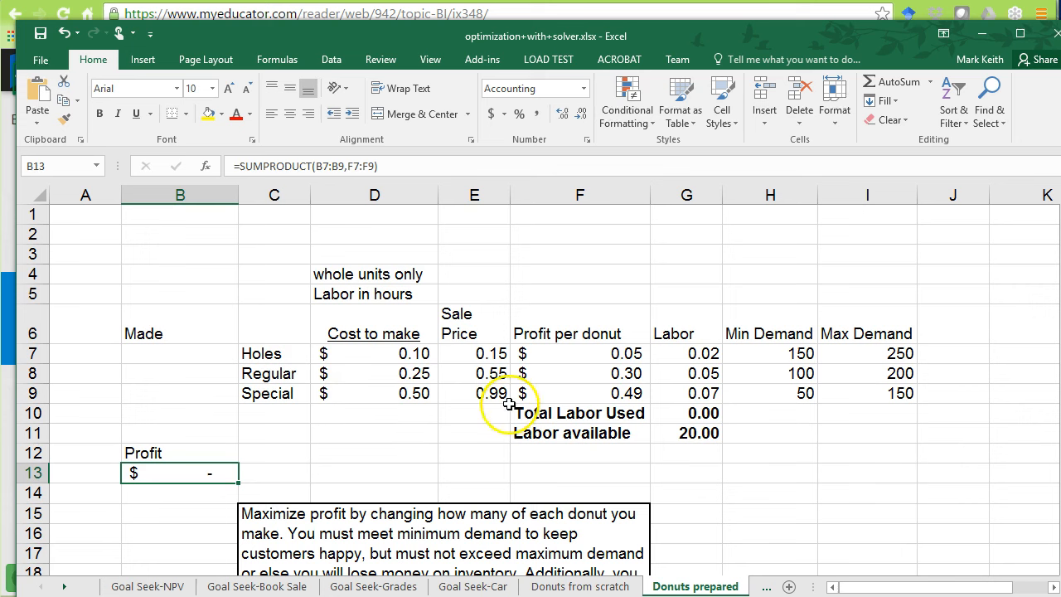
pyautogui.click(694, 433)
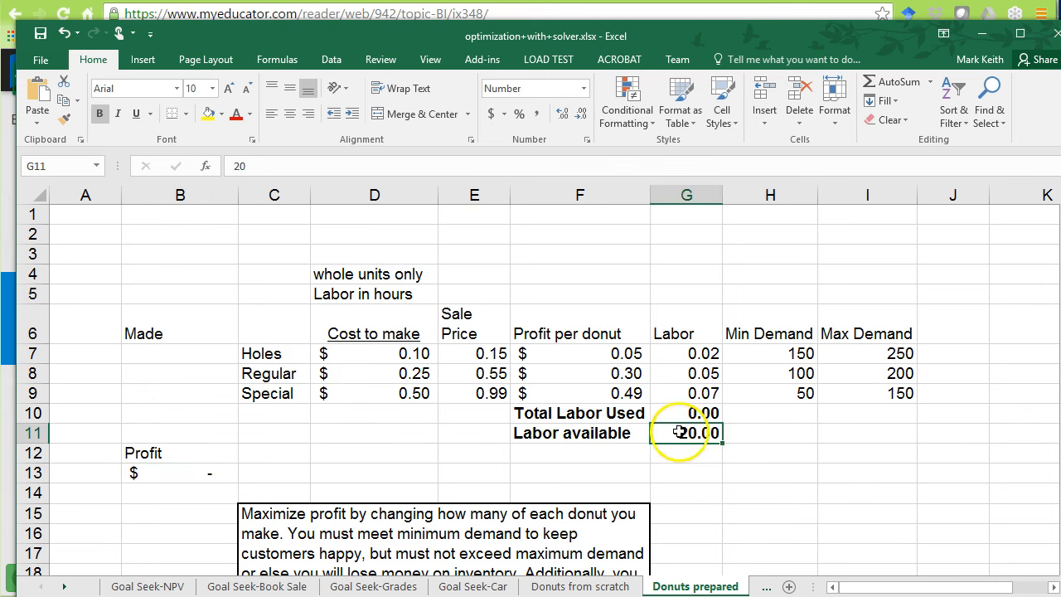
pyautogui.moveTo(390, 355); pyautogui.dragTo(406, 391)
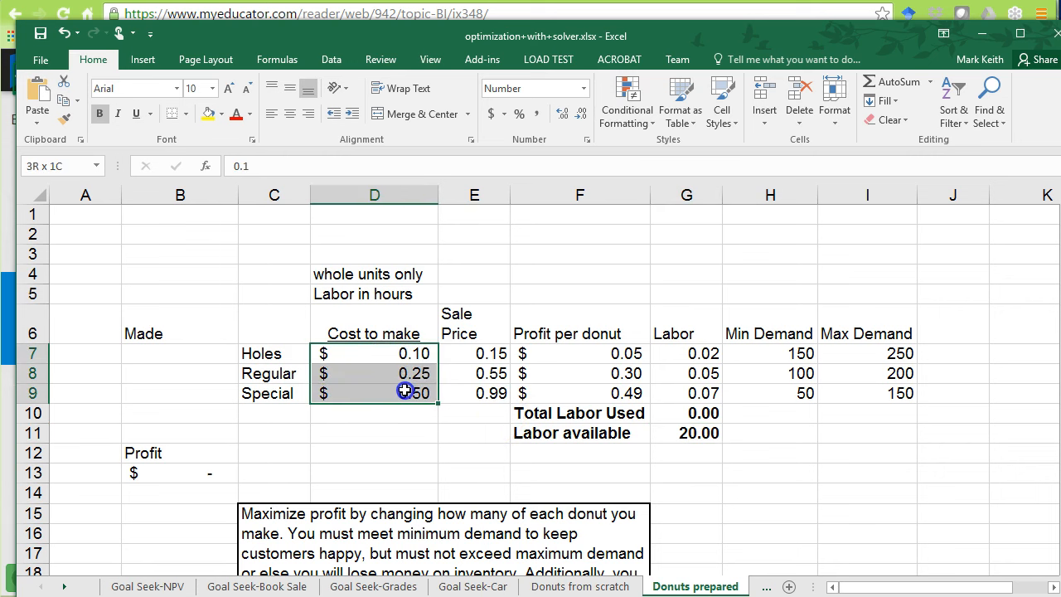
pyautogui.moveTo(770, 362); pyautogui.dragTo(856, 399)
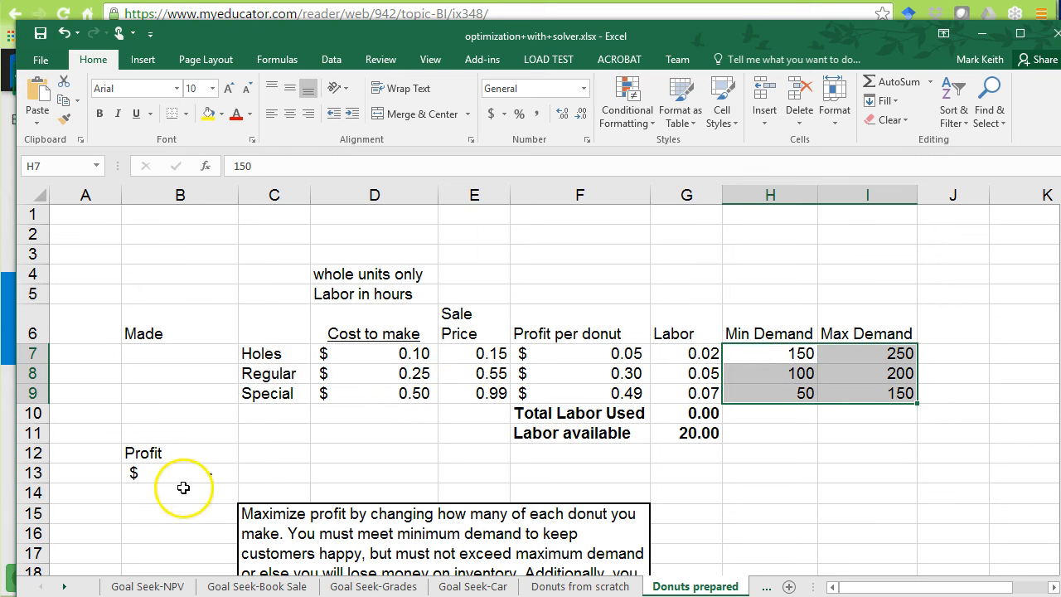
pyautogui.click(704, 436)
pyautogui.moveTo(754, 353); pyautogui.dragTo(860, 403)
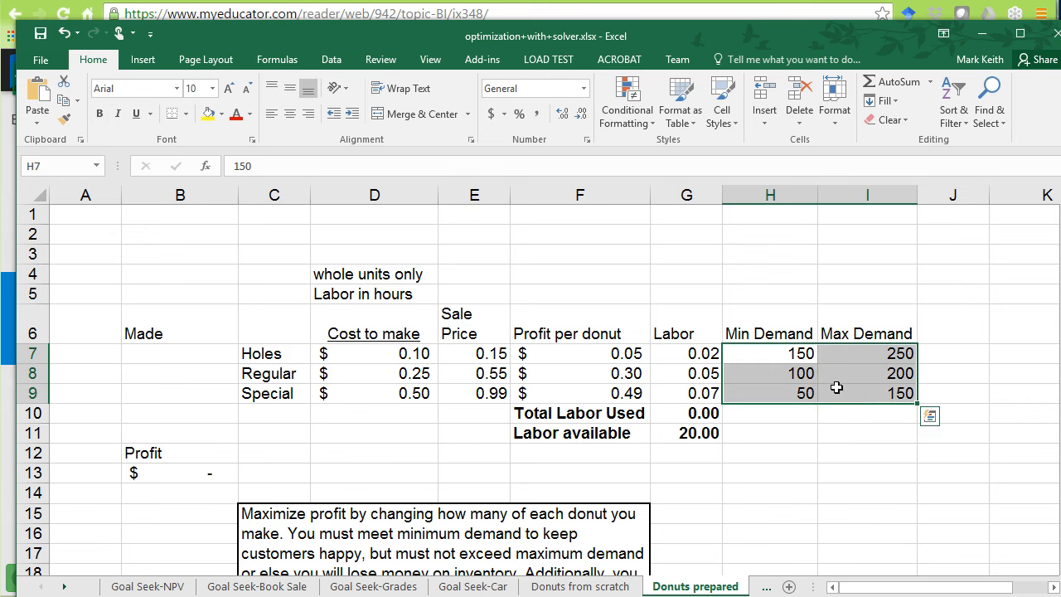
pyautogui.moveTo(351, 278); pyautogui.dragTo(364, 301)
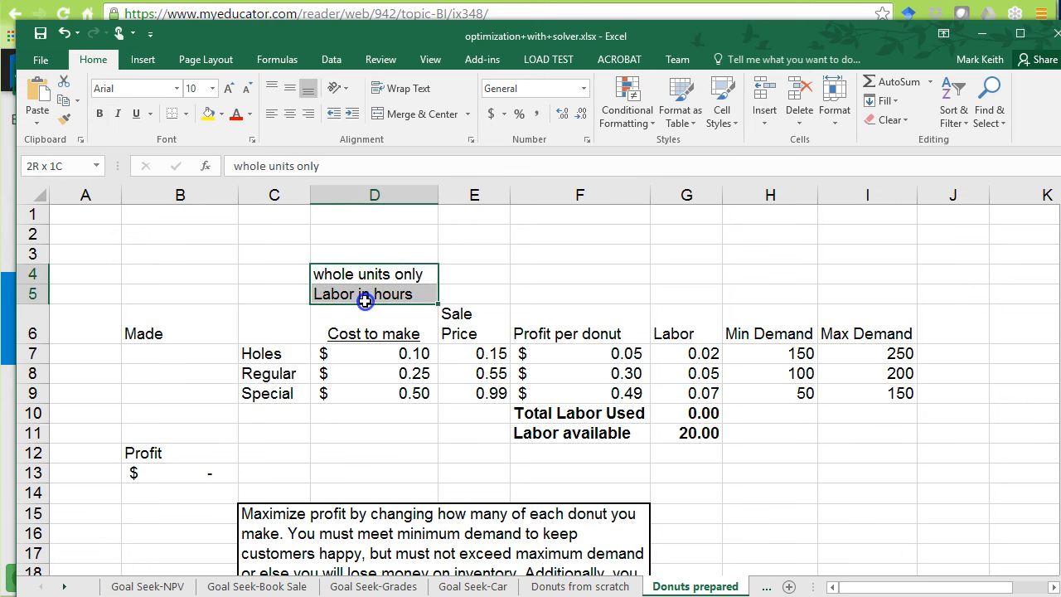
pyautogui.click(394, 275)
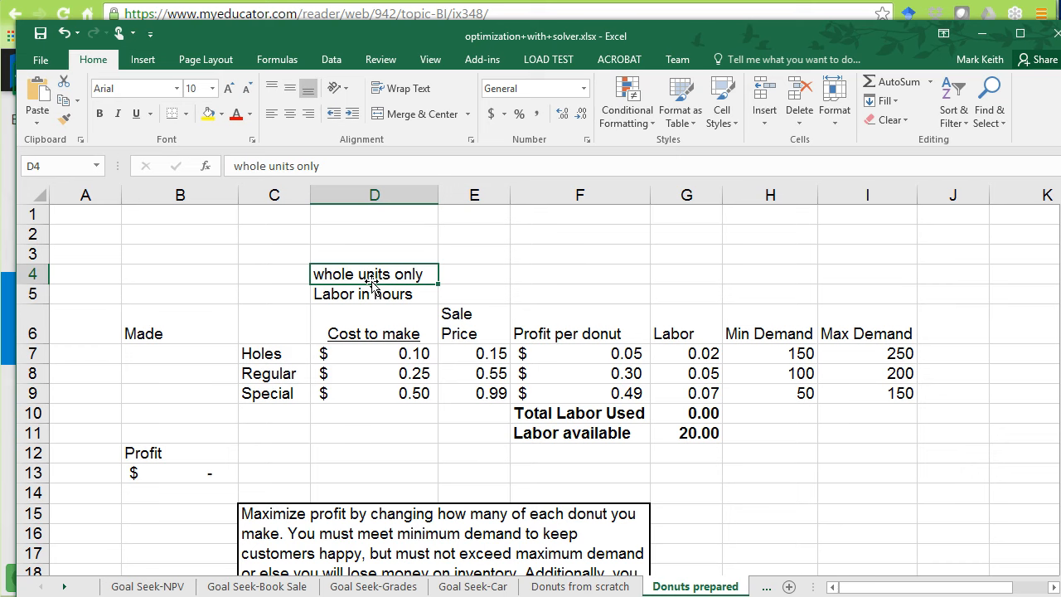
# Enable the Solver Add-in and Analysis ToolPak through Excel Options add-ins management.
pyautogui.hotkey('alt', 'Tab')
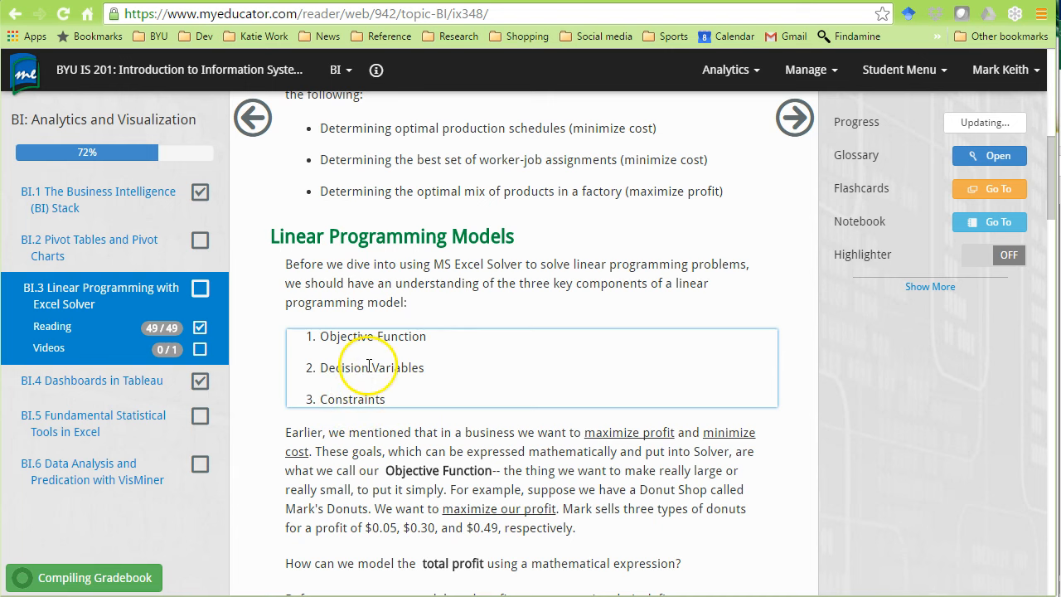
pyautogui.hotkey('alt', 'Tab')
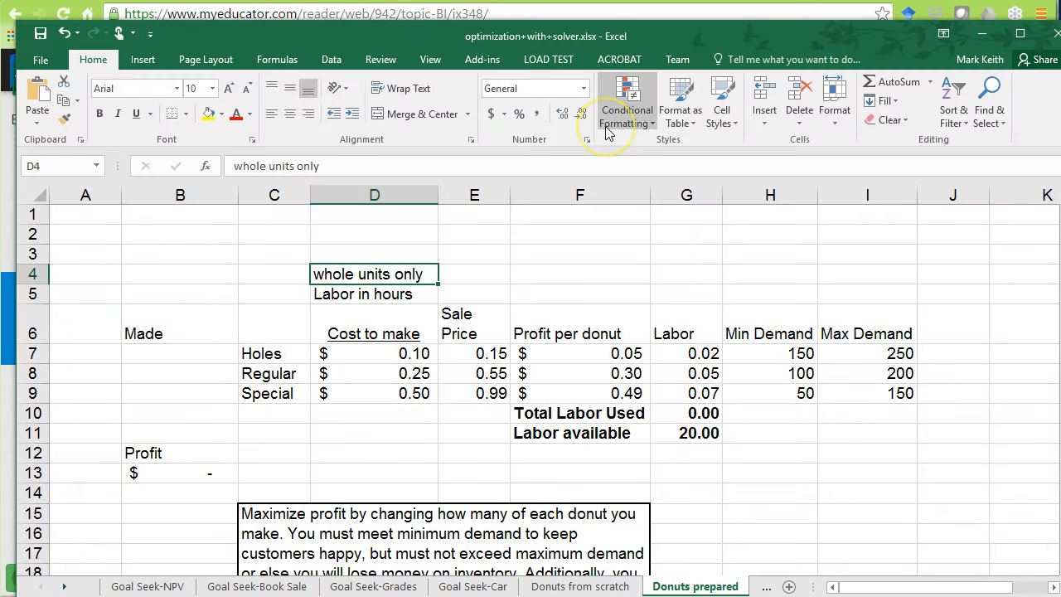
pyautogui.click(321, 57)
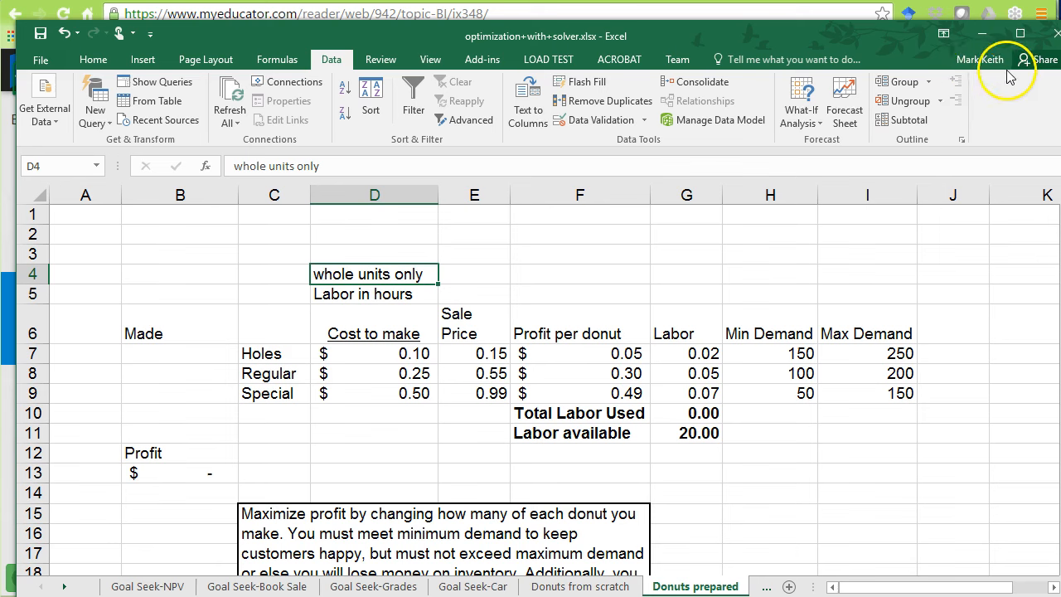
pyautogui.moveTo(890, 33); pyautogui.dragTo(878, 15)
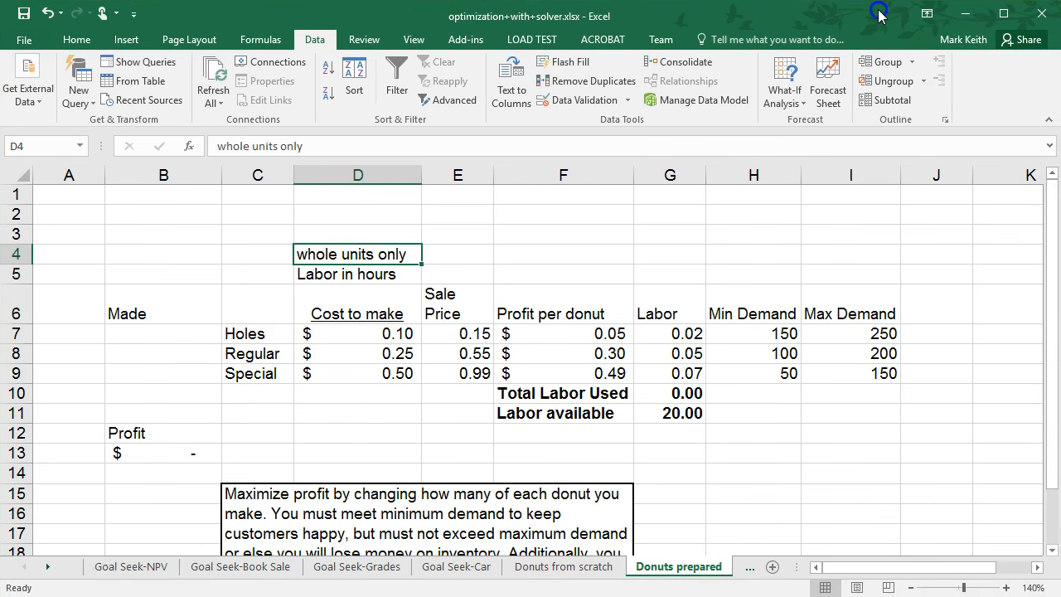
pyautogui.click(25, 41)
pyautogui.click(42, 497)
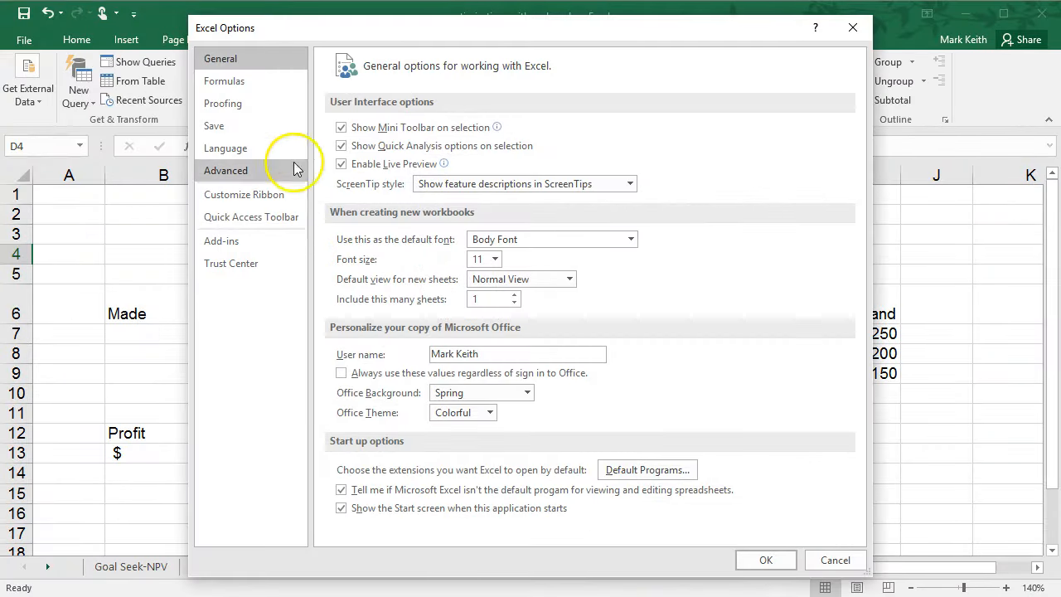
pyautogui.click(229, 241)
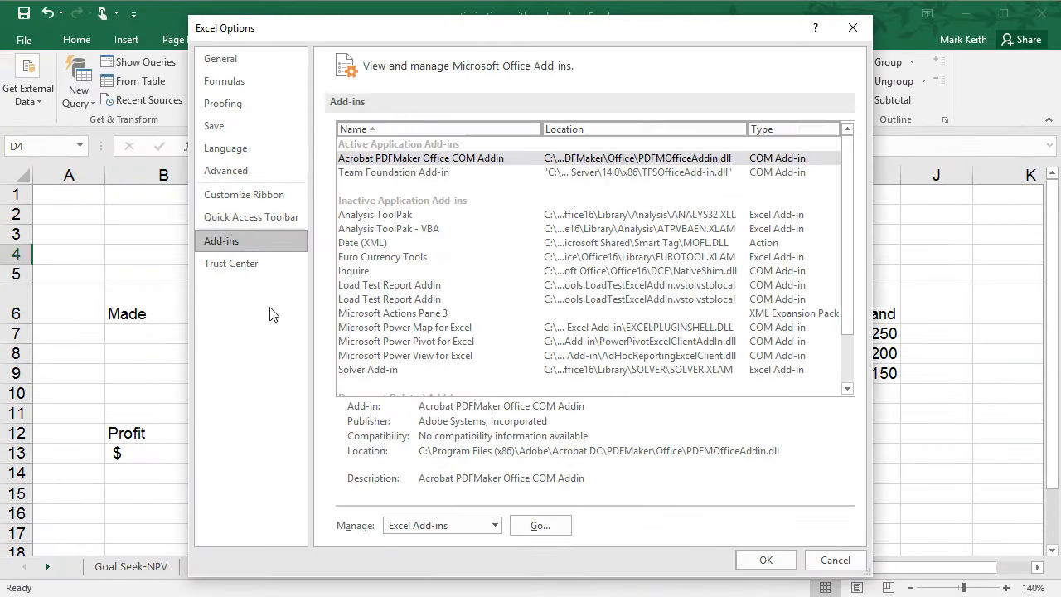
pyautogui.click(537, 528)
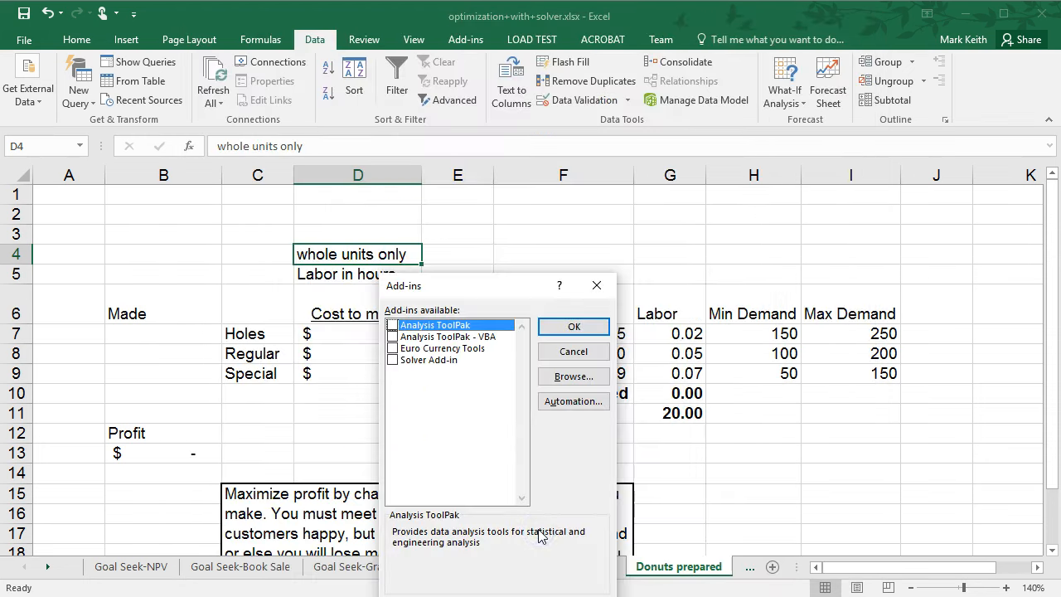
pyautogui.moveTo(462, 213); pyautogui.dragTo(461, 203)
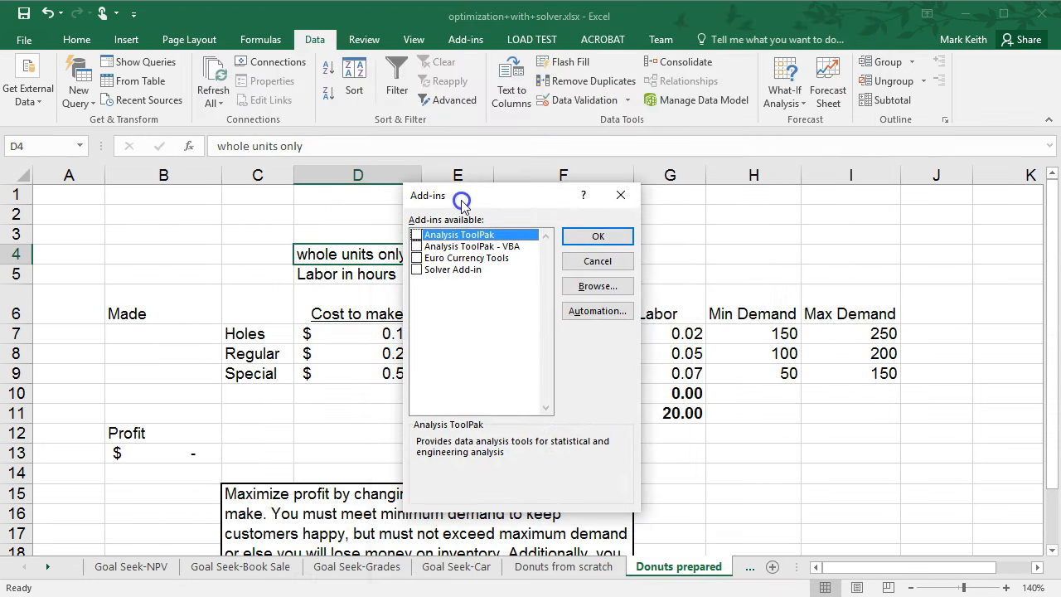
pyautogui.click(417, 270)
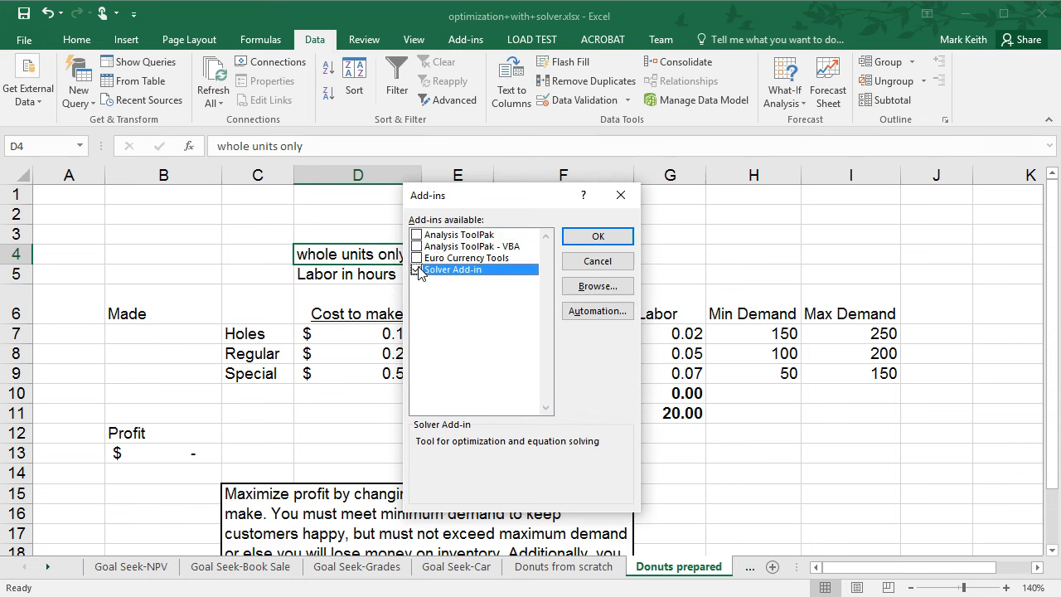
pyautogui.click(446, 284)
pyautogui.click(417, 235)
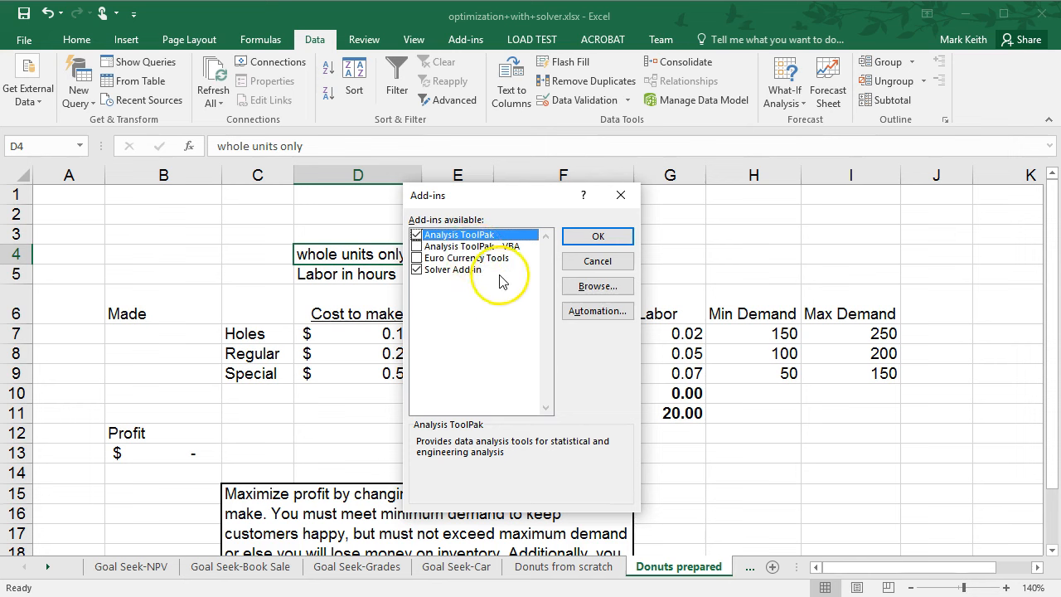
pyautogui.click(591, 238)
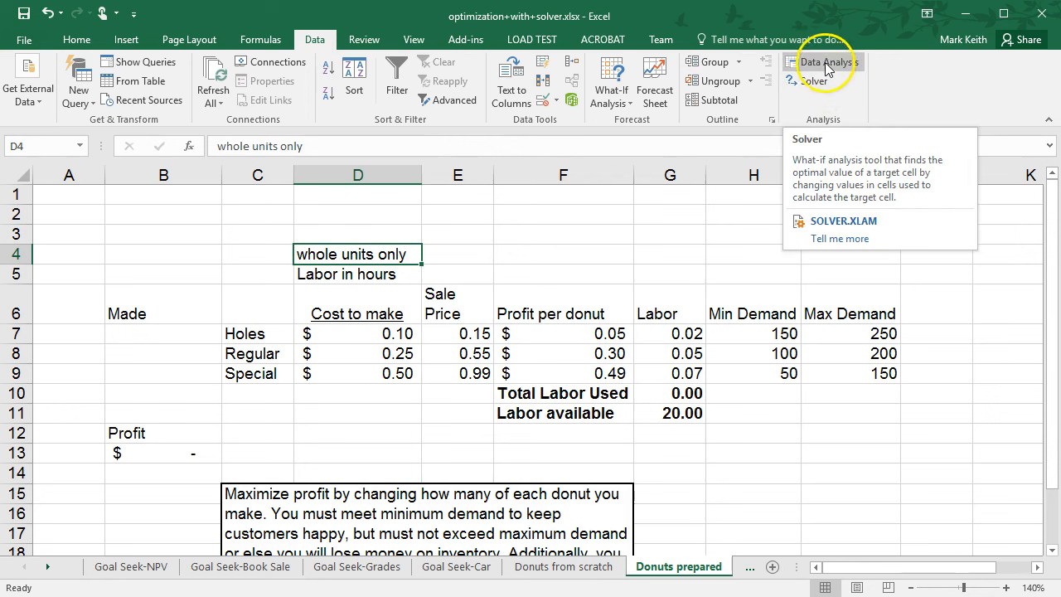
# Open Solver, set the objective to cell $B$13 with Max selected, and close the dialog.
pyautogui.click(817, 83)
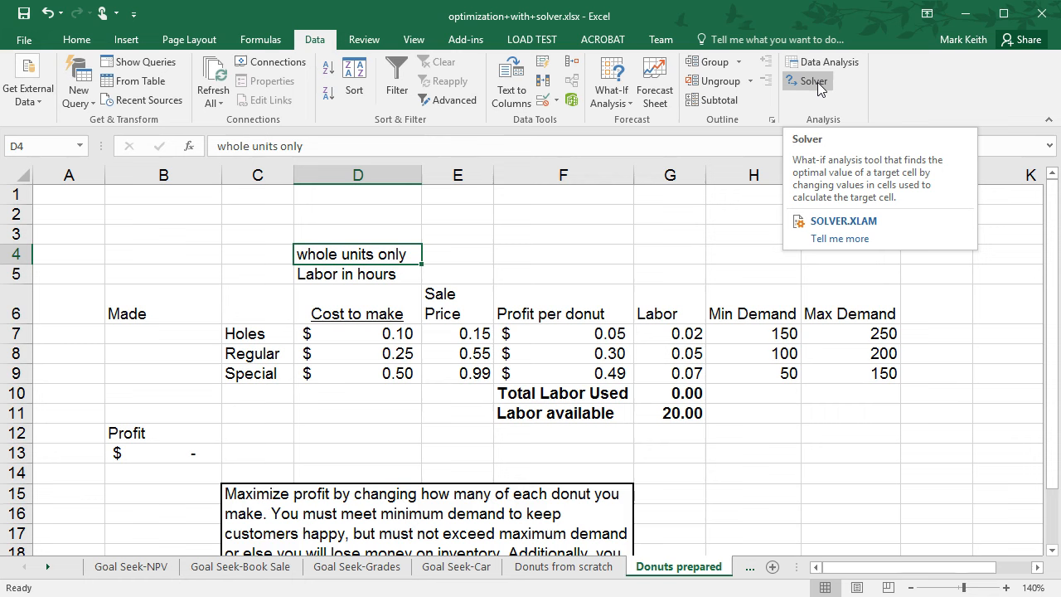
pyautogui.click(818, 85)
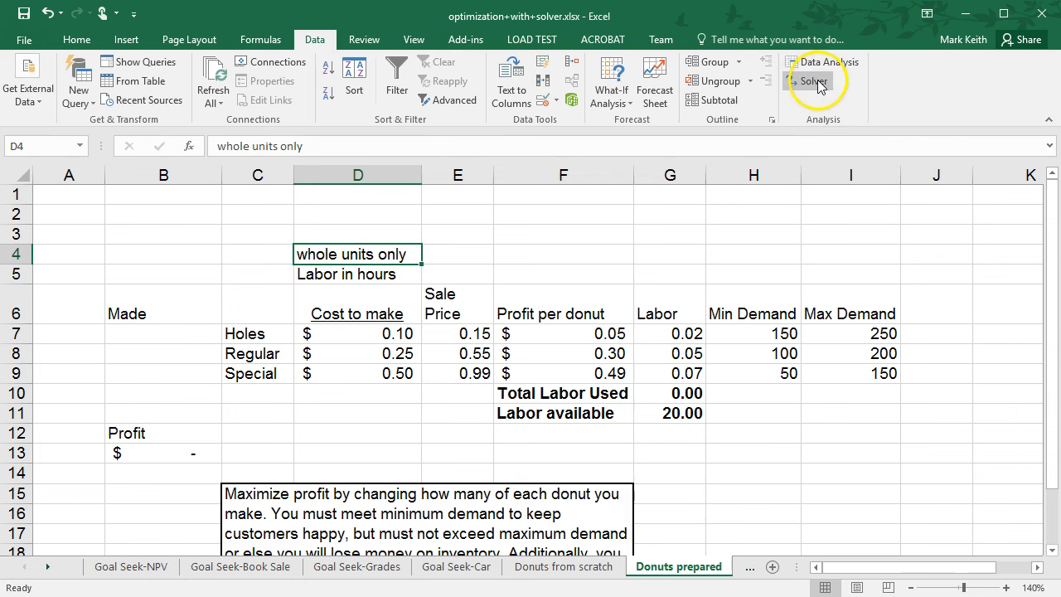
pyautogui.moveTo(578, 134); pyautogui.dragTo(765, 42)
pyautogui.click(786, 88)
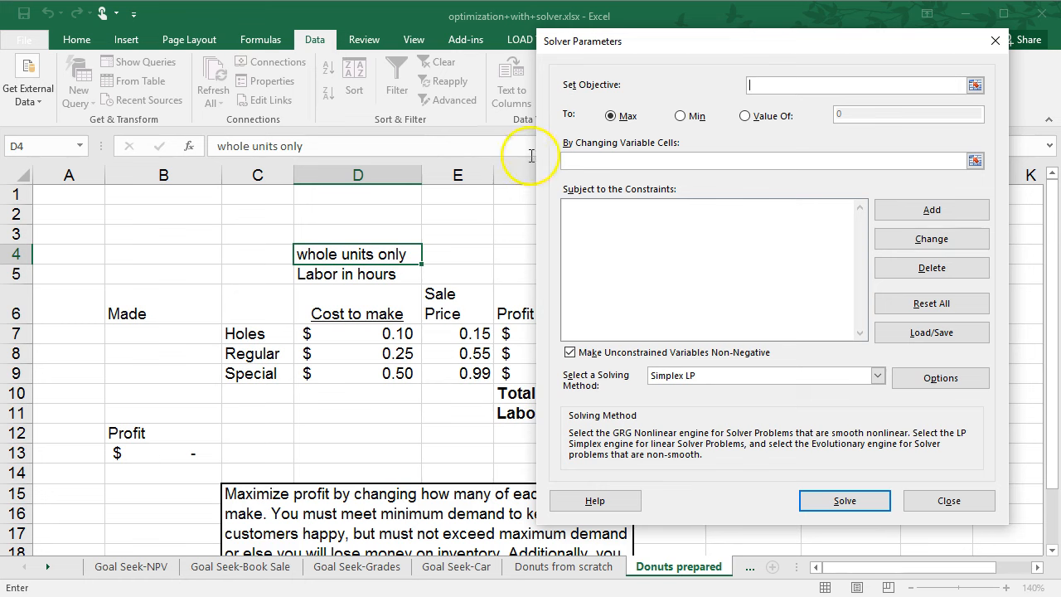
pyautogui.click(147, 458)
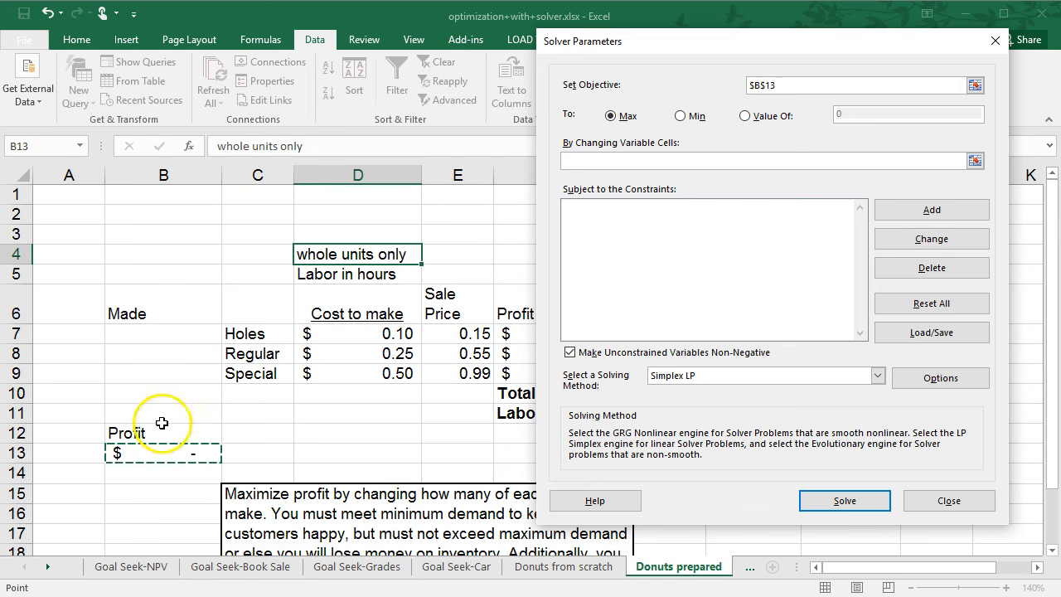
pyautogui.moveTo(779, 85); pyautogui.dragTo(748, 86)
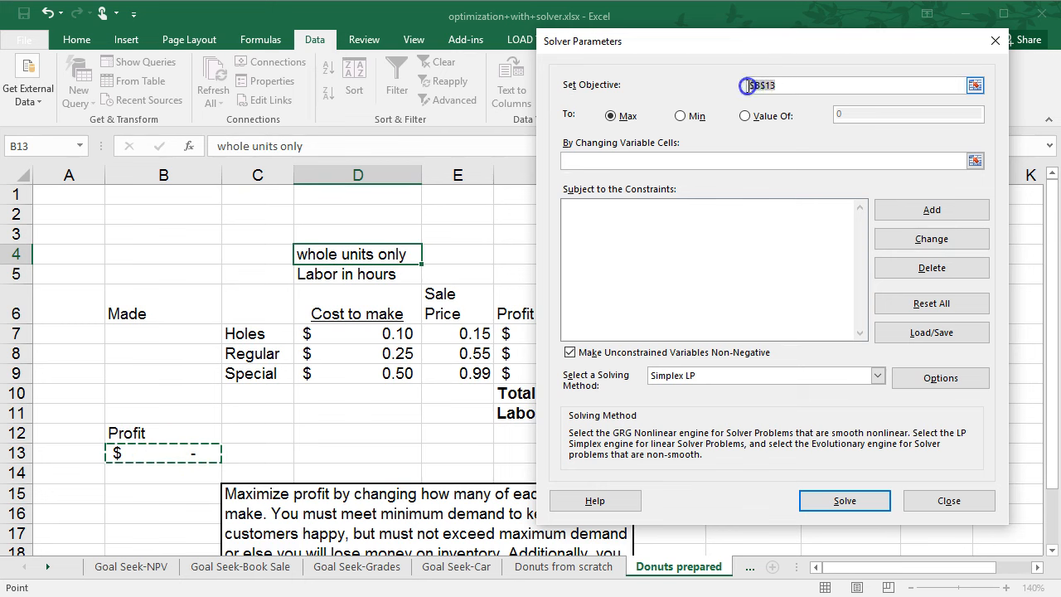
pyautogui.click(611, 116)
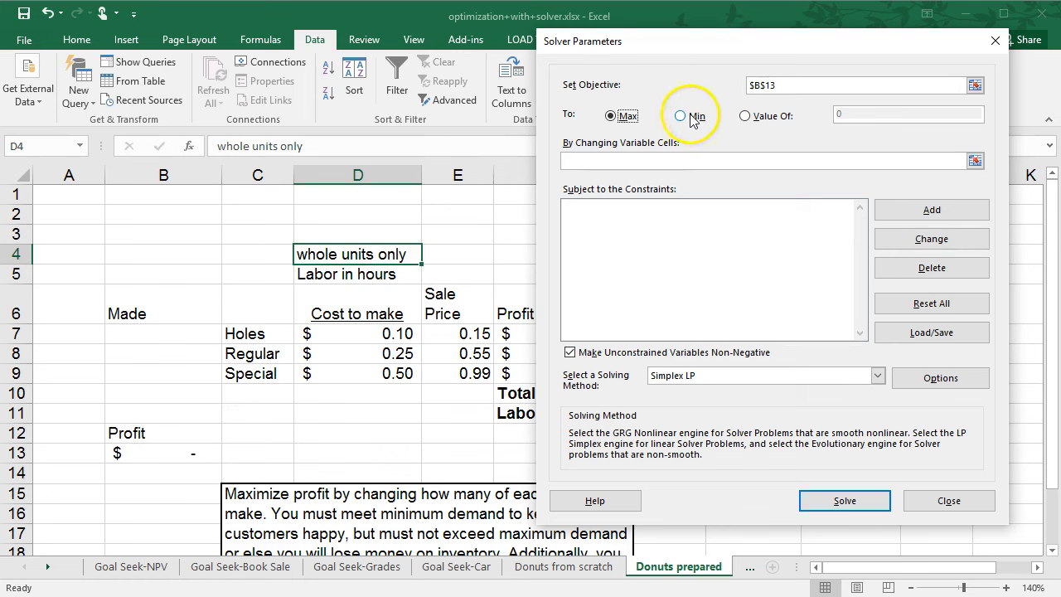
pyautogui.click(634, 159)
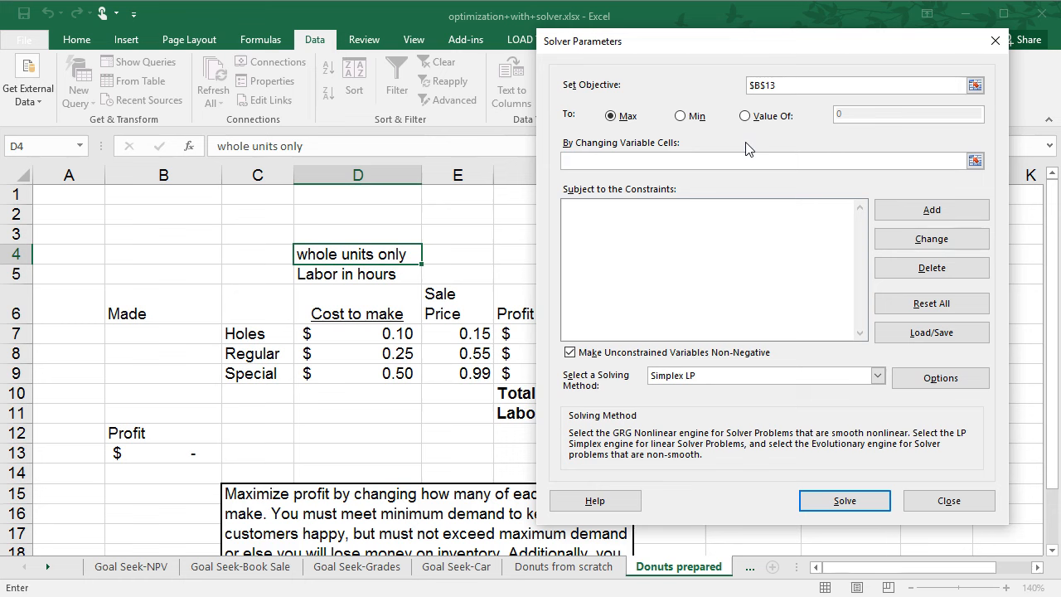
pyautogui.click(966, 502)
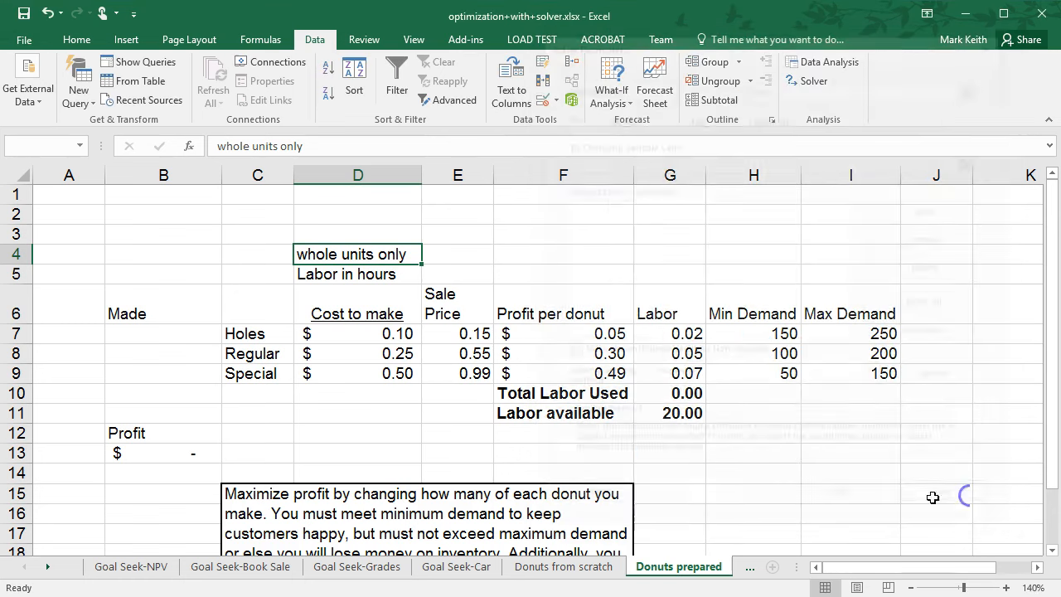
# Inspect the profit per donut formula in F7 and the labor values in column G.
pyautogui.click(162, 337)
pyautogui.press('Down')
pyautogui.press('Down')
pyautogui.press('Up')
pyautogui.press('Up')
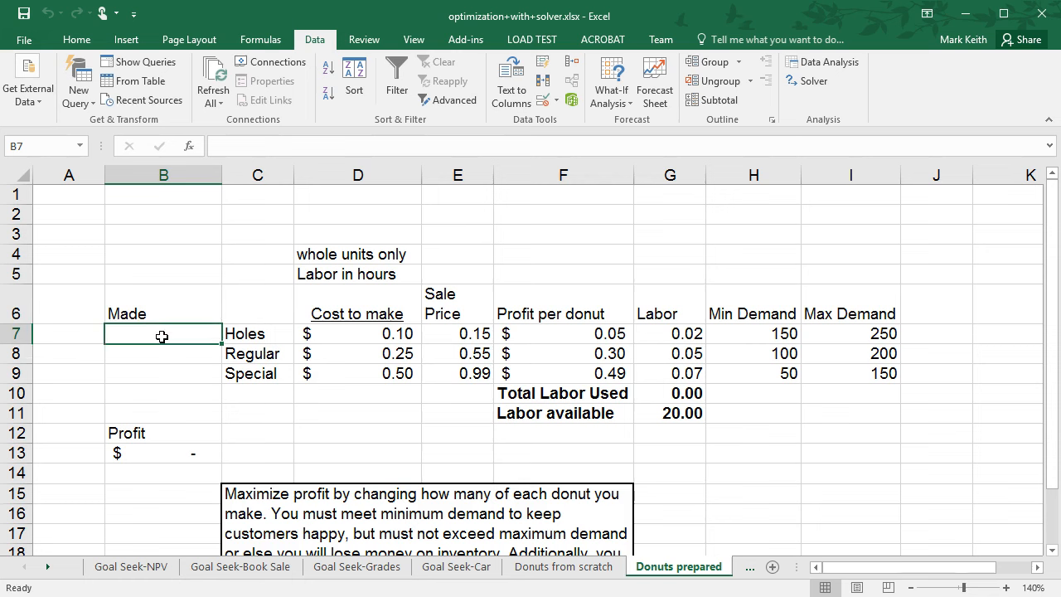
pyautogui.press('Right')
pyautogui.press('Right')
pyautogui.press('Right')
pyautogui.press('Right')
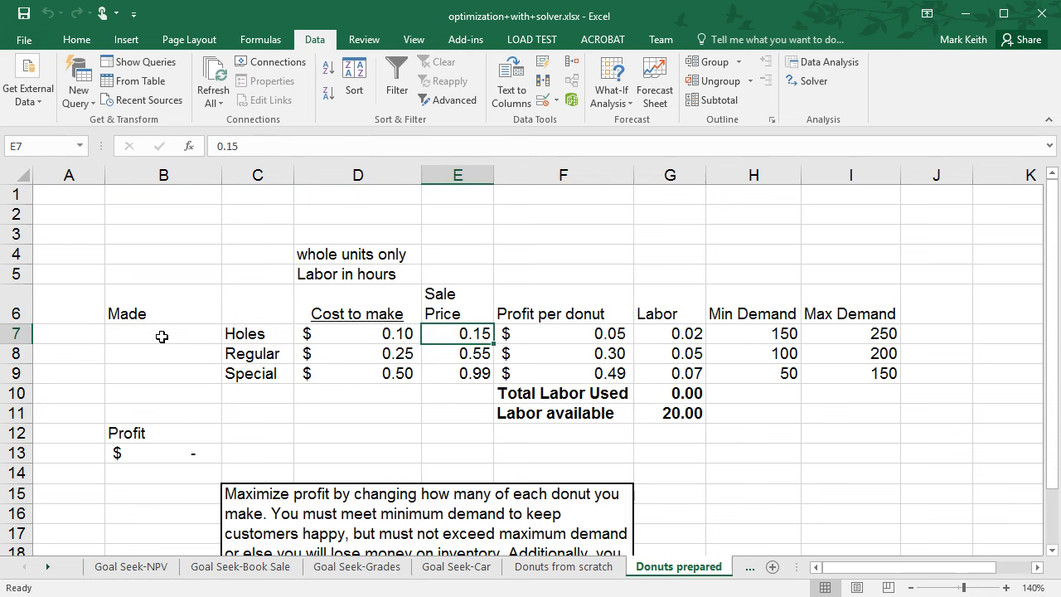
pyautogui.click(286, 146)
pyautogui.press('Return')
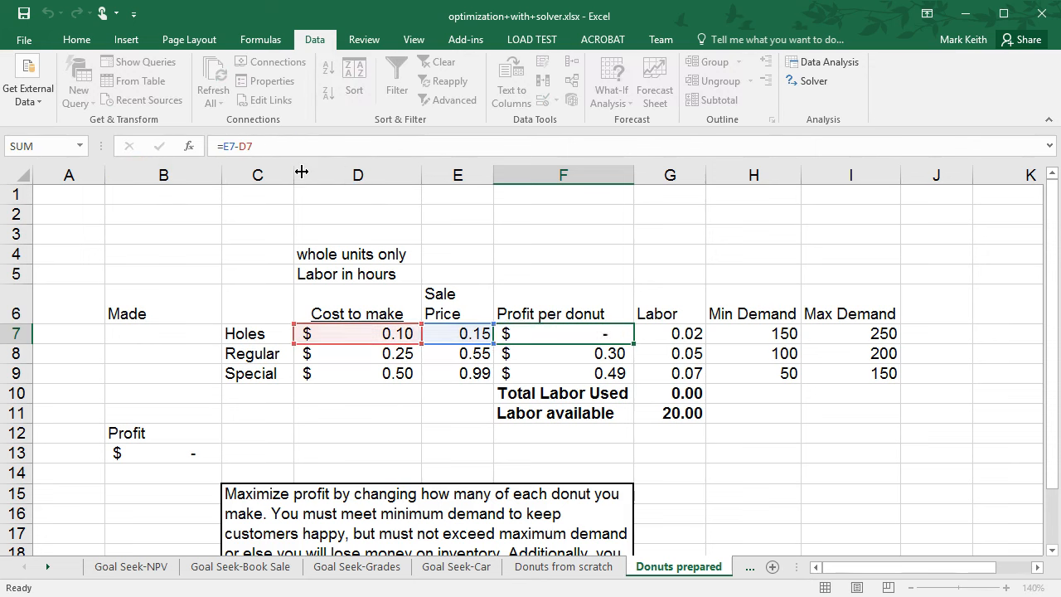
pyautogui.press('Right')
pyautogui.press('Up')
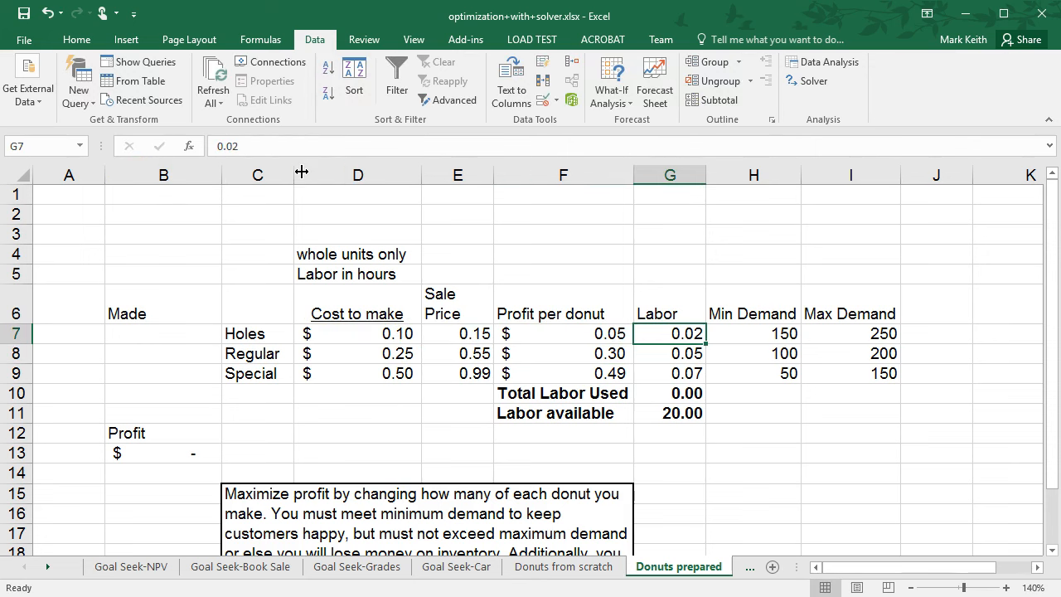
# Examine the SUMPRODUCT formula in B13 and its highlighted Made and profit ranges.
pyautogui.click(194, 452)
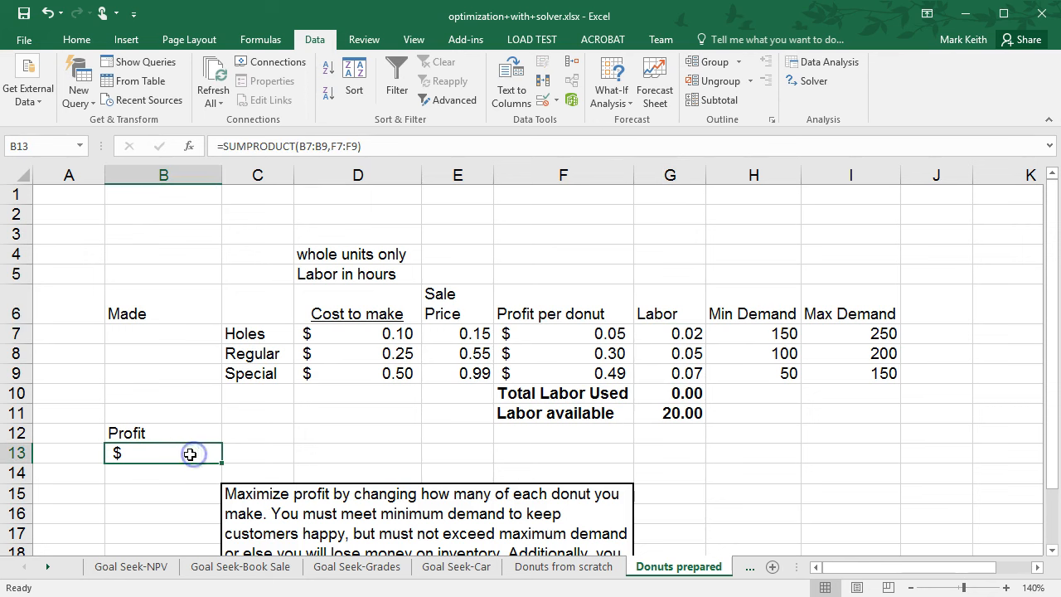
pyautogui.click(317, 150)
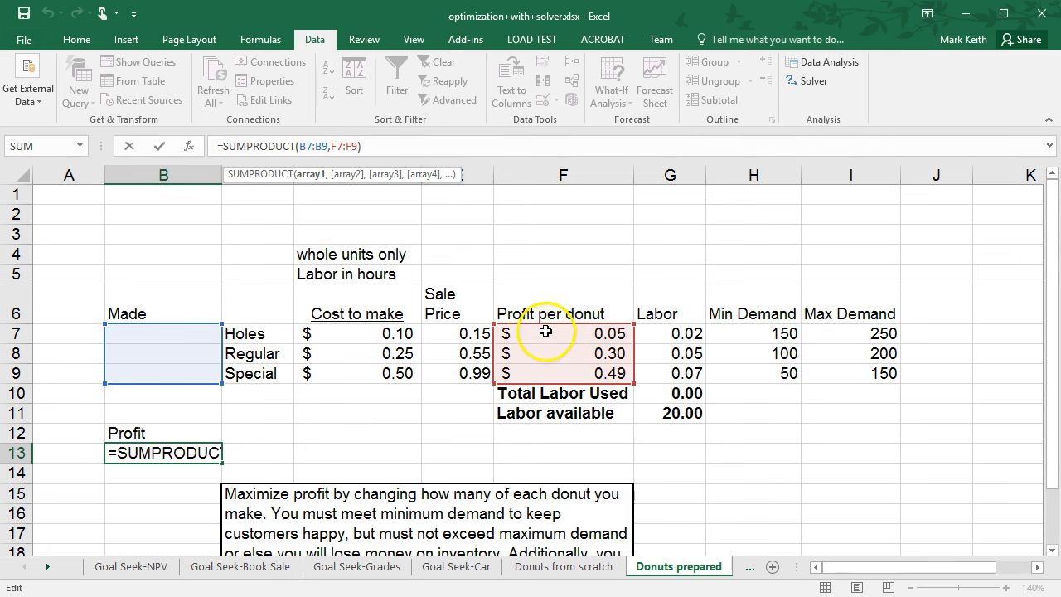
pyautogui.press('Return')
pyautogui.click(166, 336)
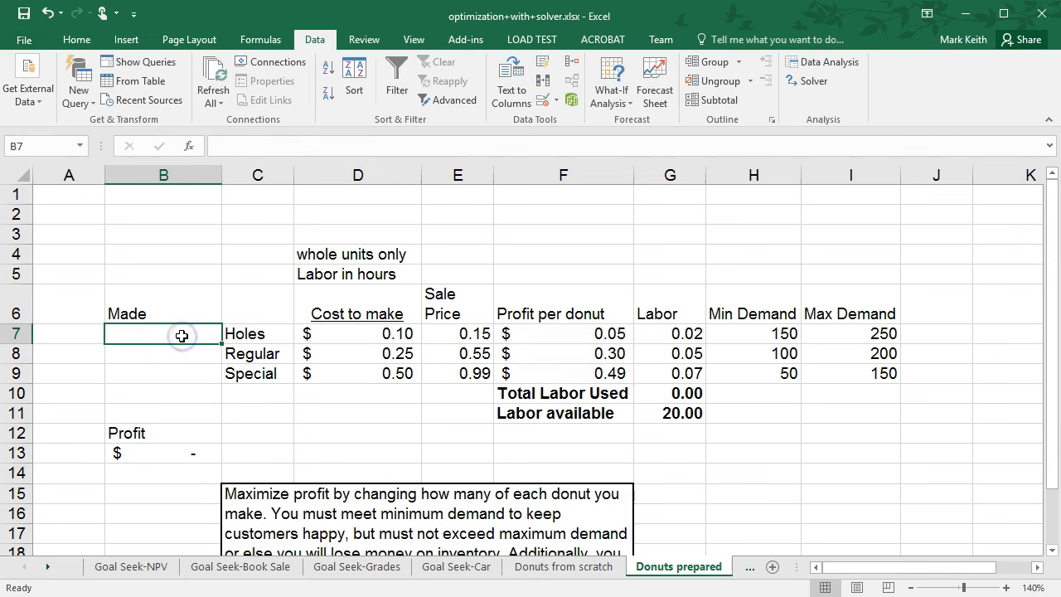
pyautogui.click(166, 453)
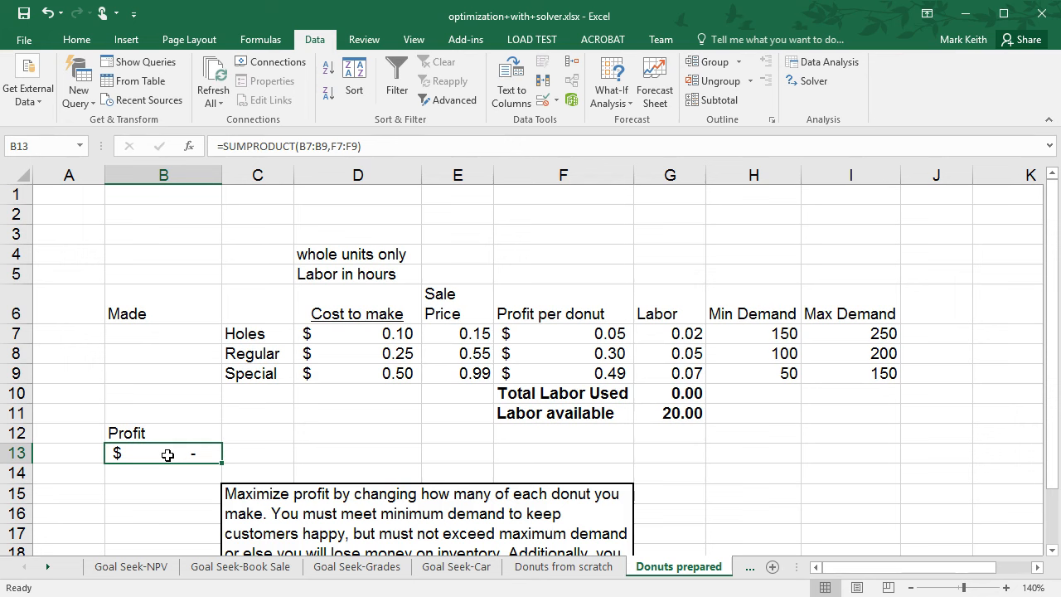
# Reopen Solver, set the changing variable cells to $B$7:$B$9, and close the dialog.
pyautogui.click(810, 80)
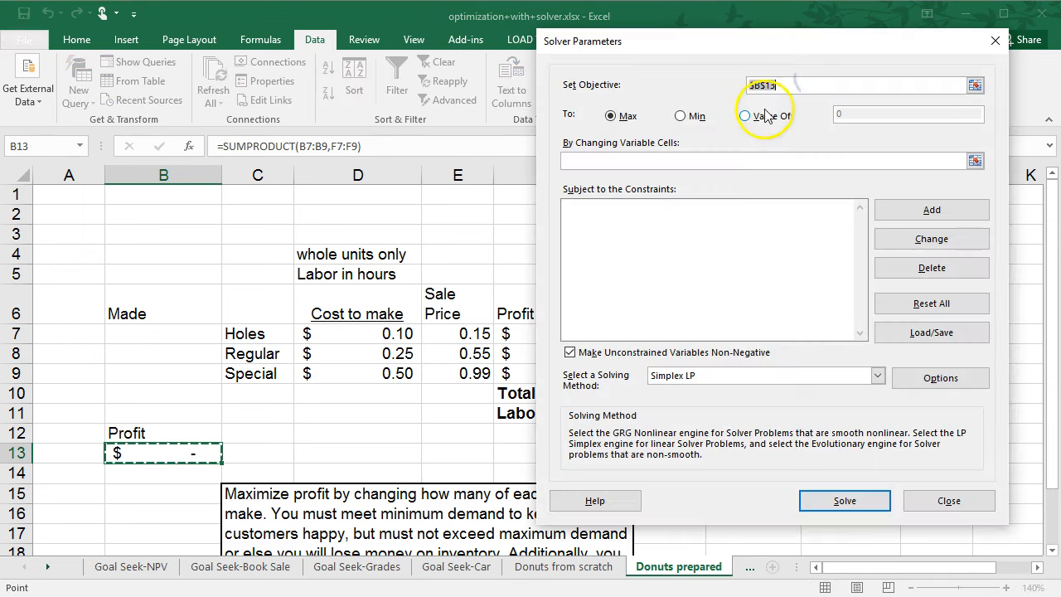
pyautogui.click(635, 160)
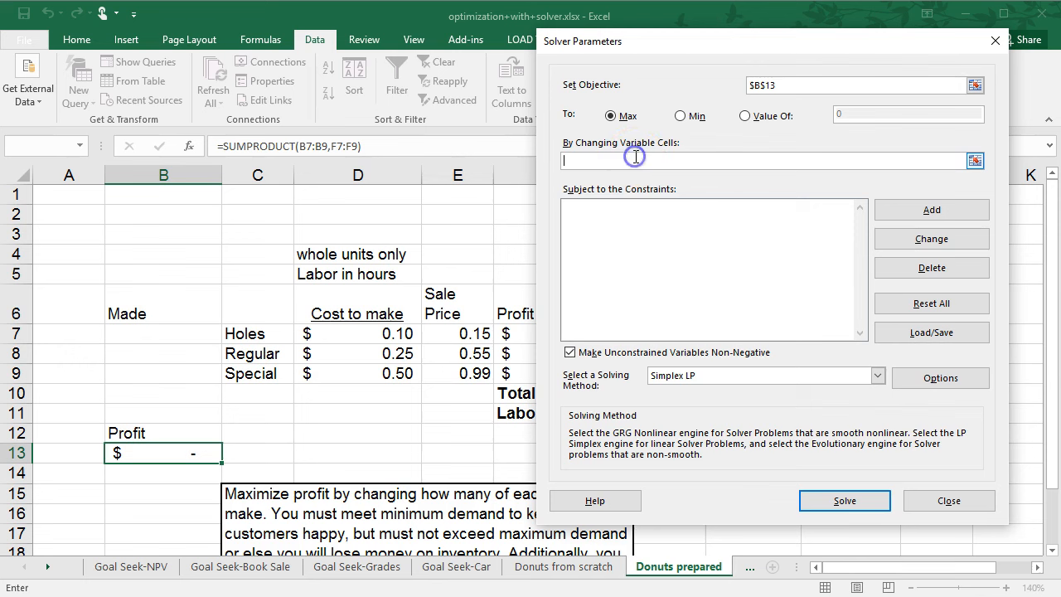
pyautogui.moveTo(166, 334); pyautogui.dragTo(154, 379)
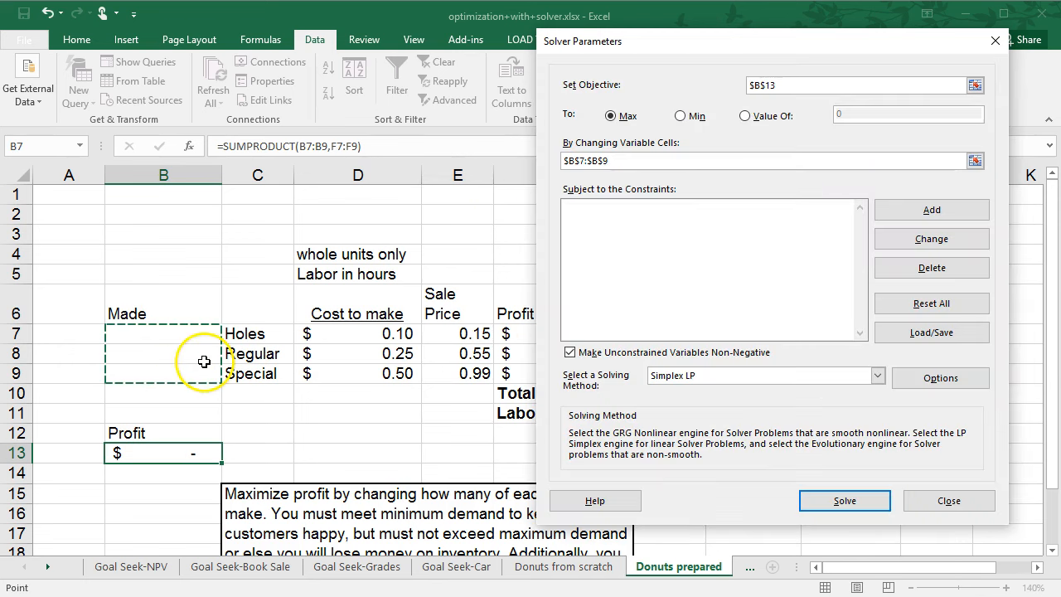
pyautogui.click(948, 500)
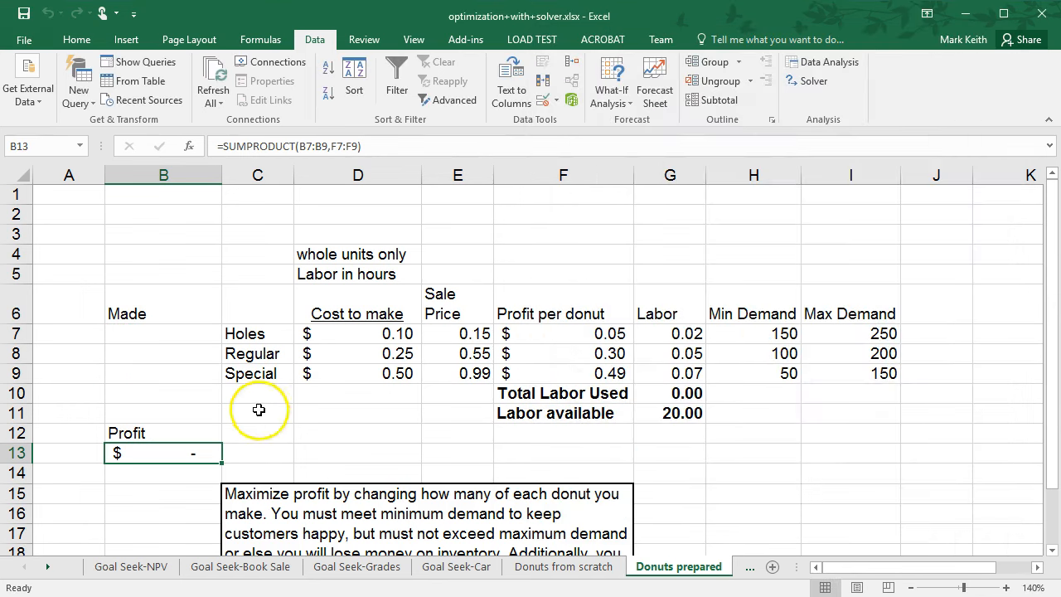
# Enter 10 as a test quantity for Holes, Regular and Special in cells B7:B9.
pyautogui.click(196, 329)
pyautogui.write('1')
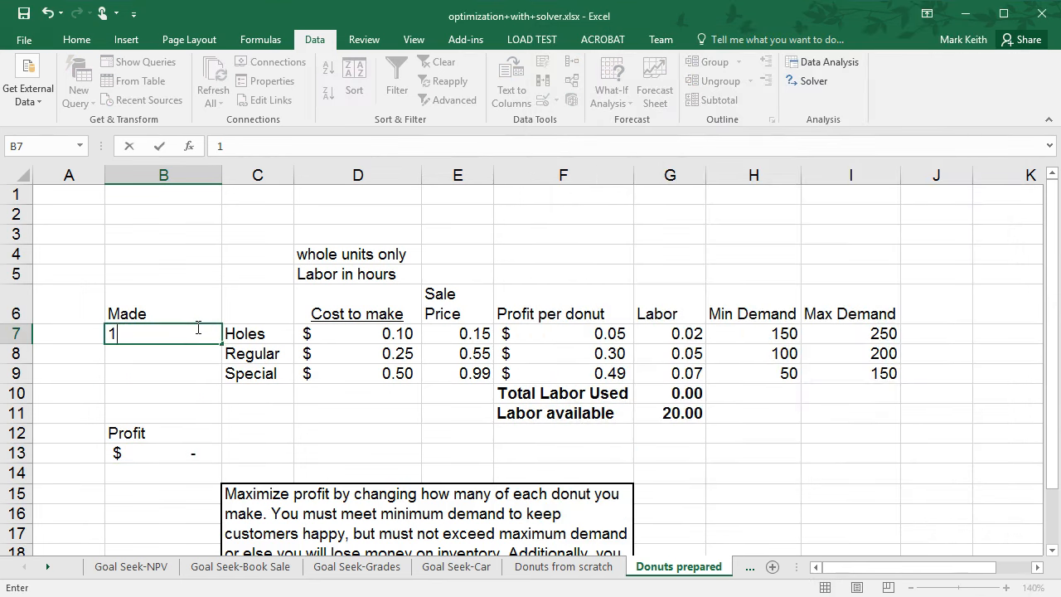
pyautogui.write('0')
pyautogui.press('Return')
pyautogui.write('10')
pyautogui.press('Return')
pyautogui.write('10')
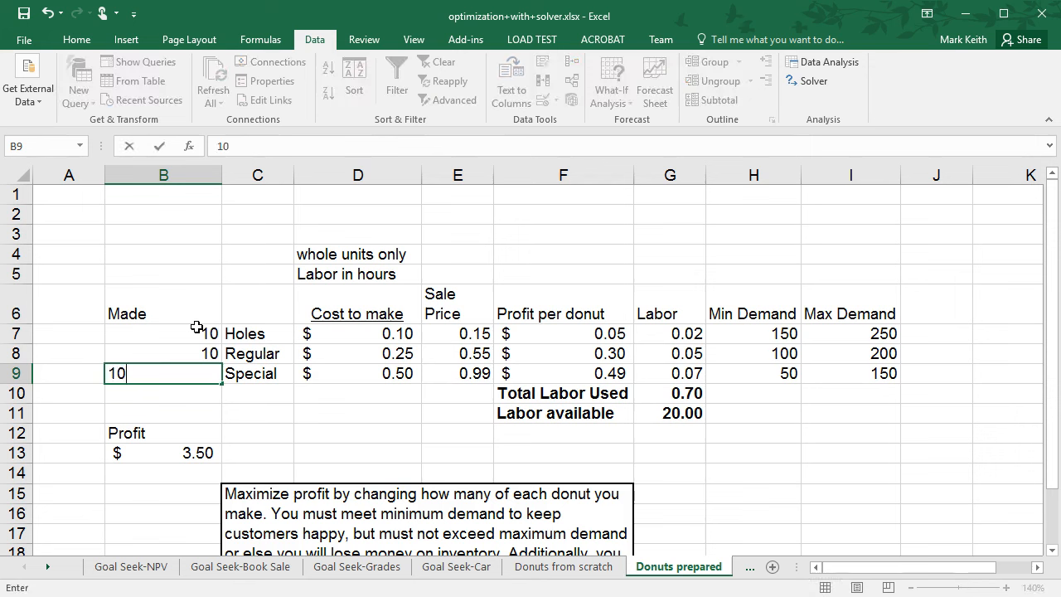
pyautogui.press('Return')
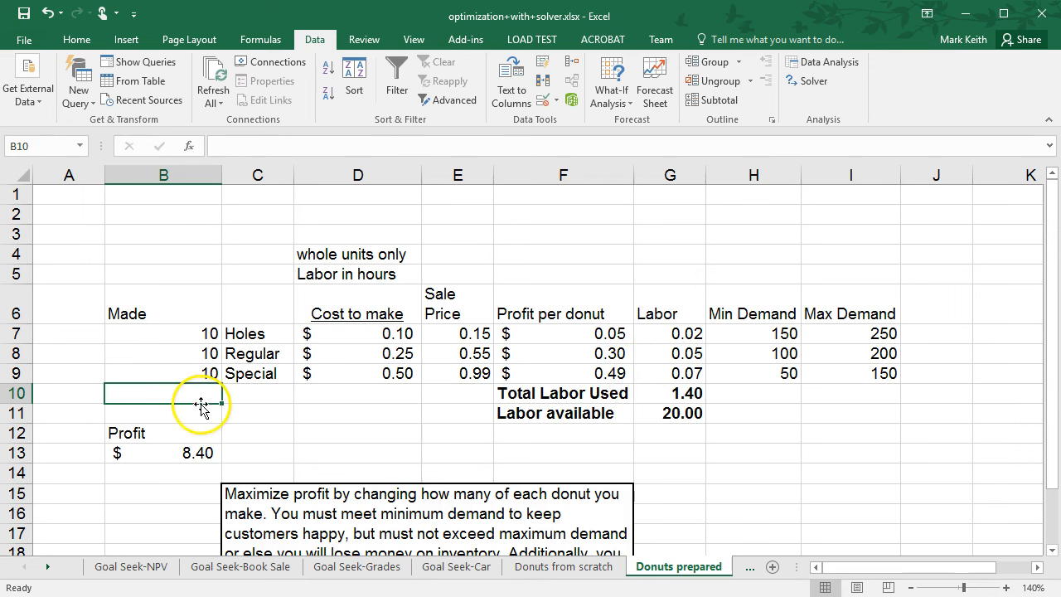
pyautogui.moveTo(190, 333); pyautogui.dragTo(188, 371)
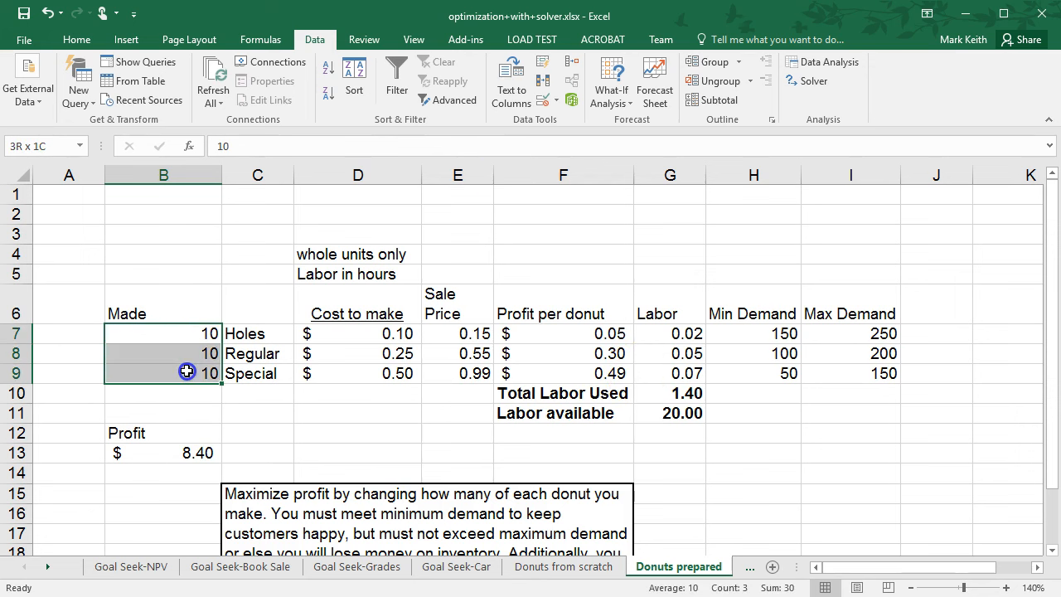
pyautogui.click(168, 334)
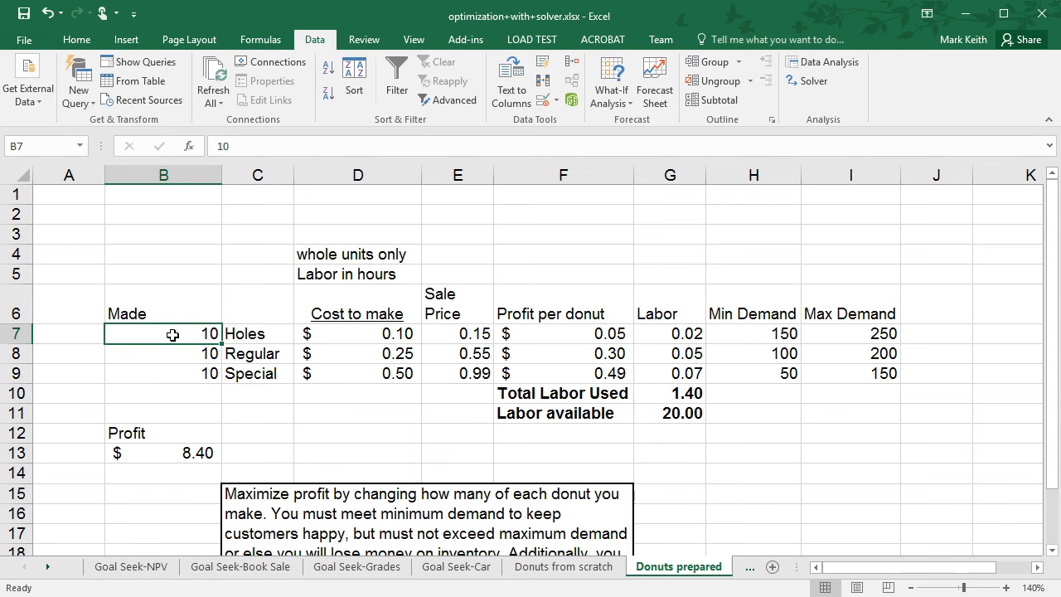
pyautogui.moveTo(177, 338); pyautogui.dragTo(184, 373)
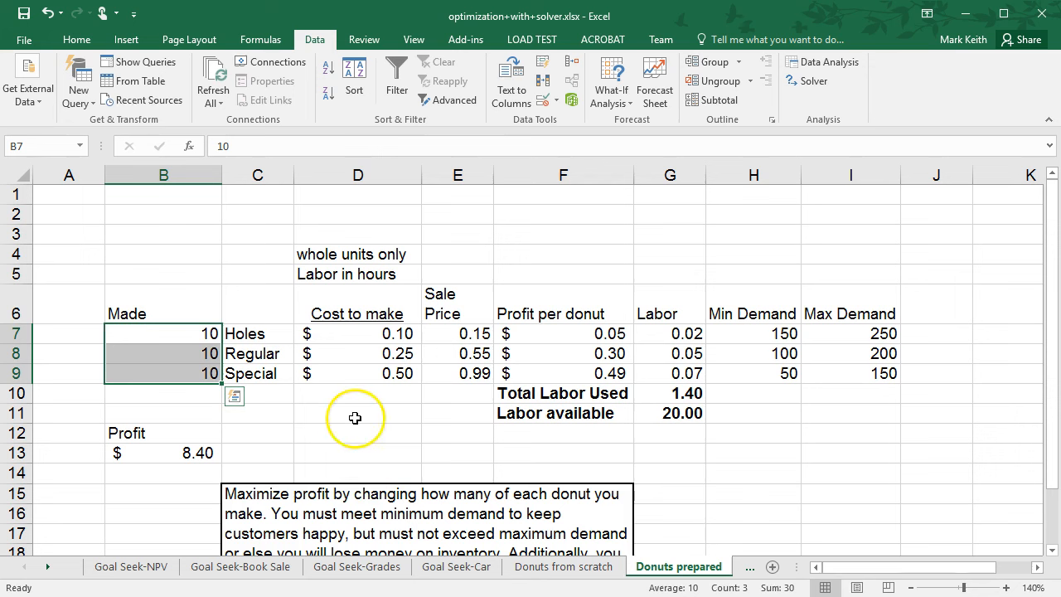
# Reopen Solver and select Simplex LP as the solving method.
pyautogui.click(805, 82)
pyautogui.click(683, 164)
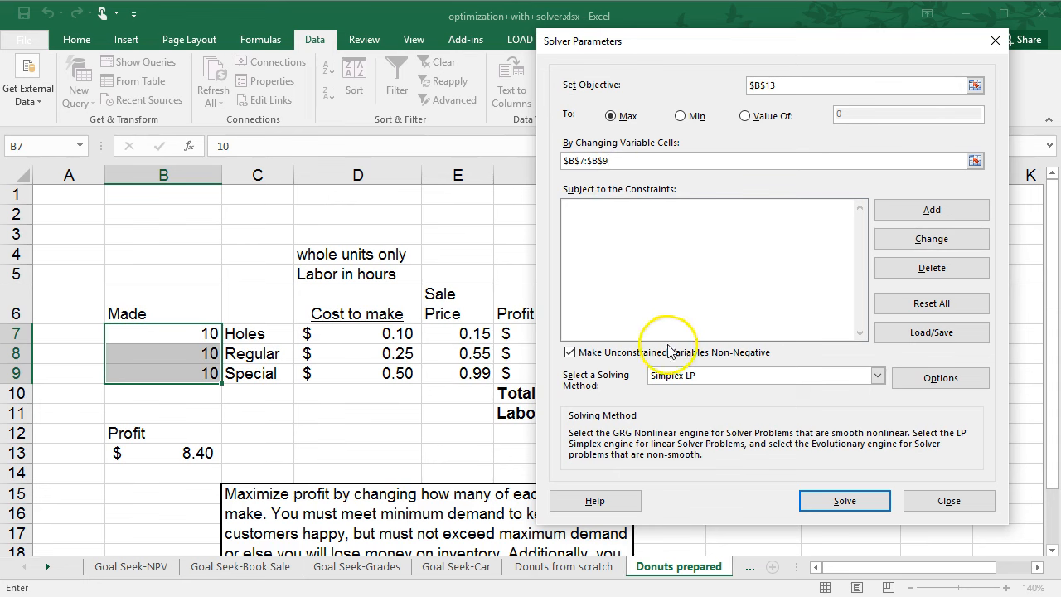
pyautogui.click(750, 376)
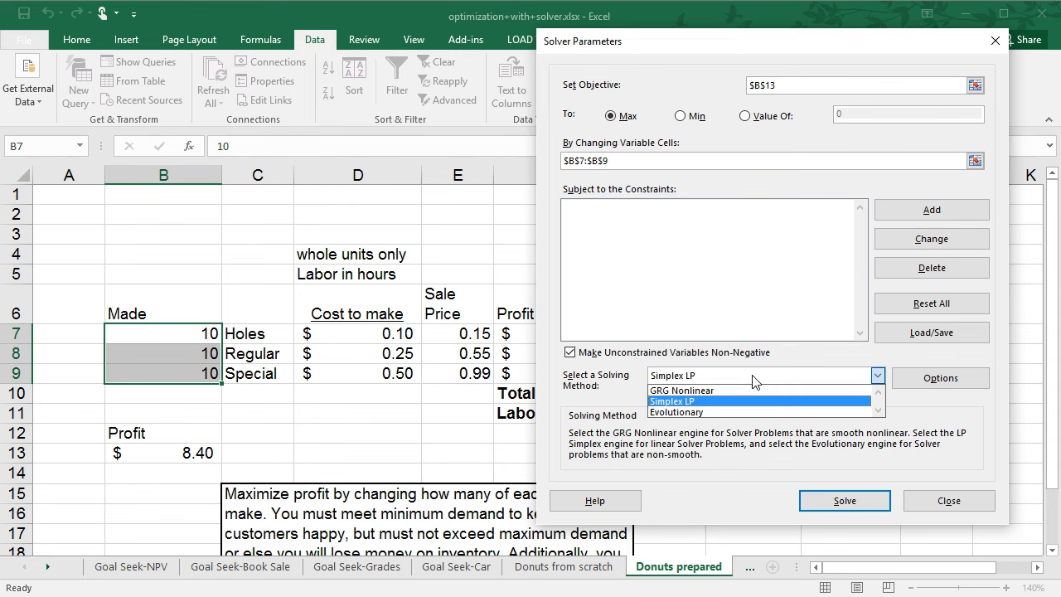
pyautogui.click(753, 377)
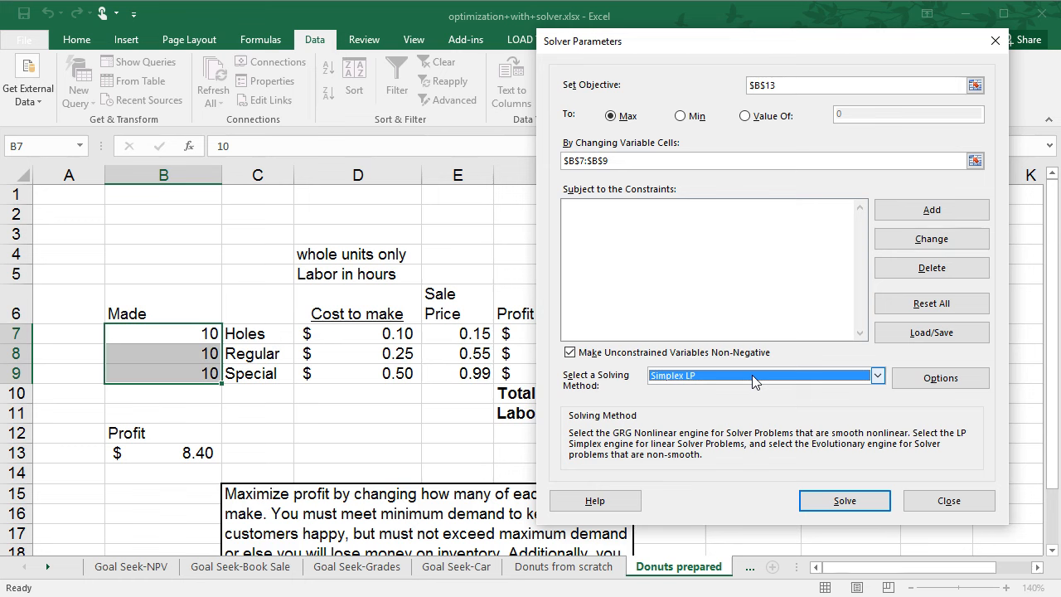
pyautogui.click(754, 378)
pyautogui.click(756, 389)
pyautogui.click(756, 377)
pyautogui.click(750, 401)
# In Solver Options, clear Ignore Integer Constraints and review the GRG Nonlinear and Evolutionary settings.
pyautogui.click(939, 383)
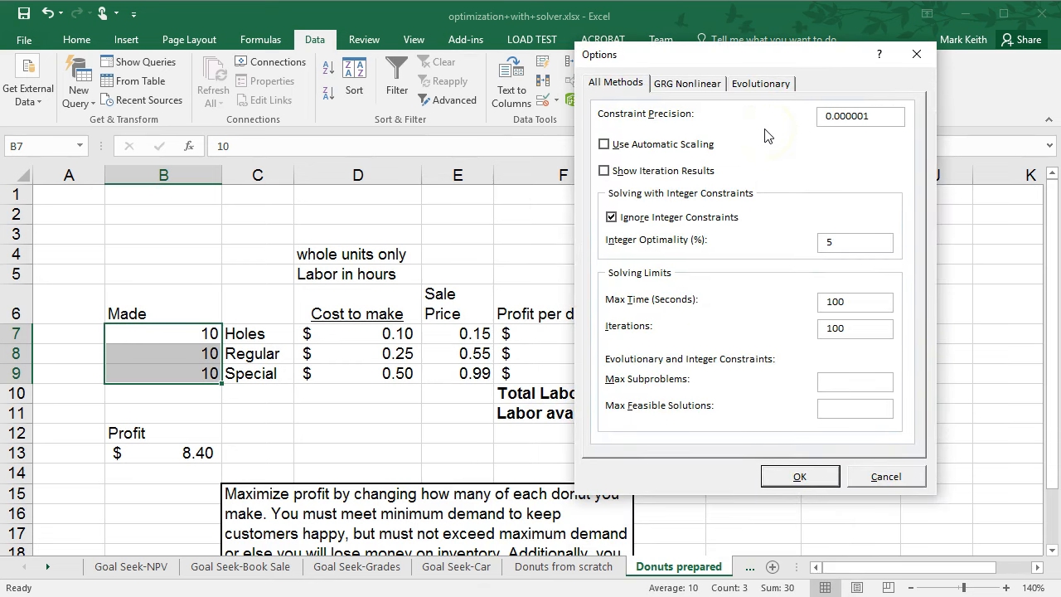
pyautogui.click(611, 218)
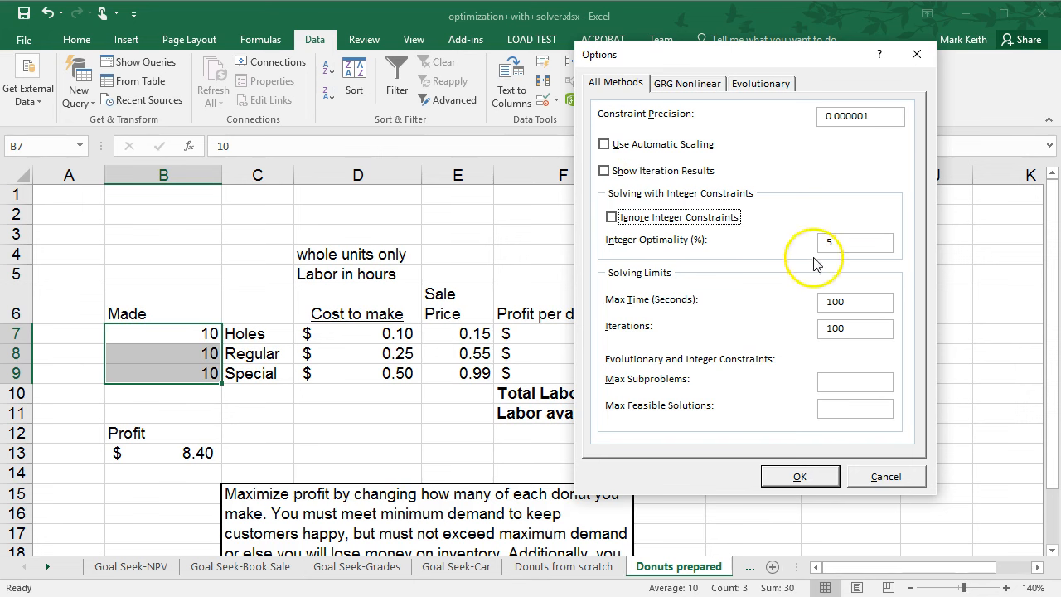
pyautogui.click(673, 84)
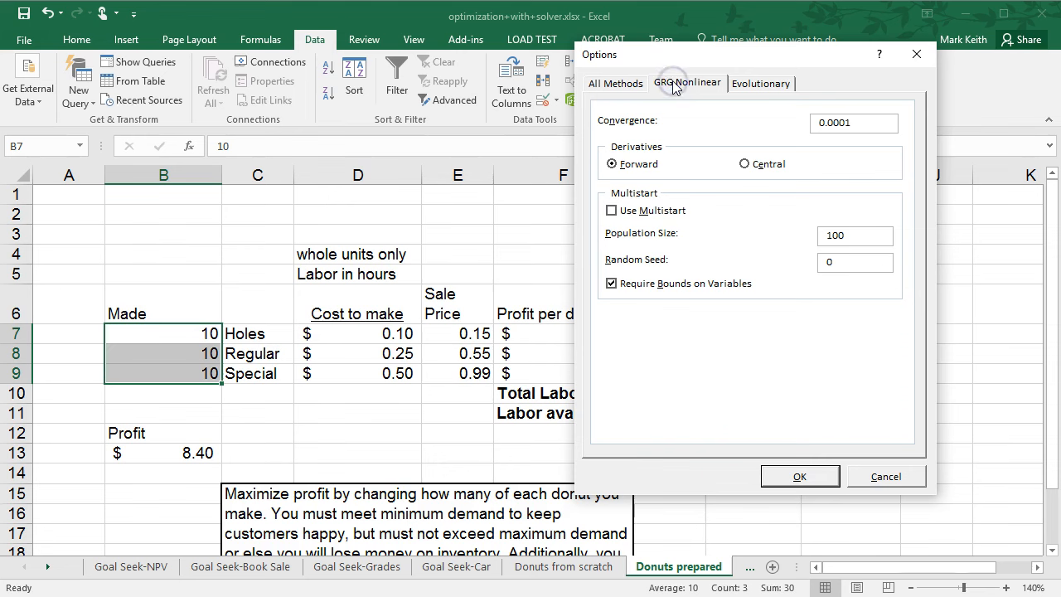
pyautogui.click(767, 88)
pyautogui.click(626, 88)
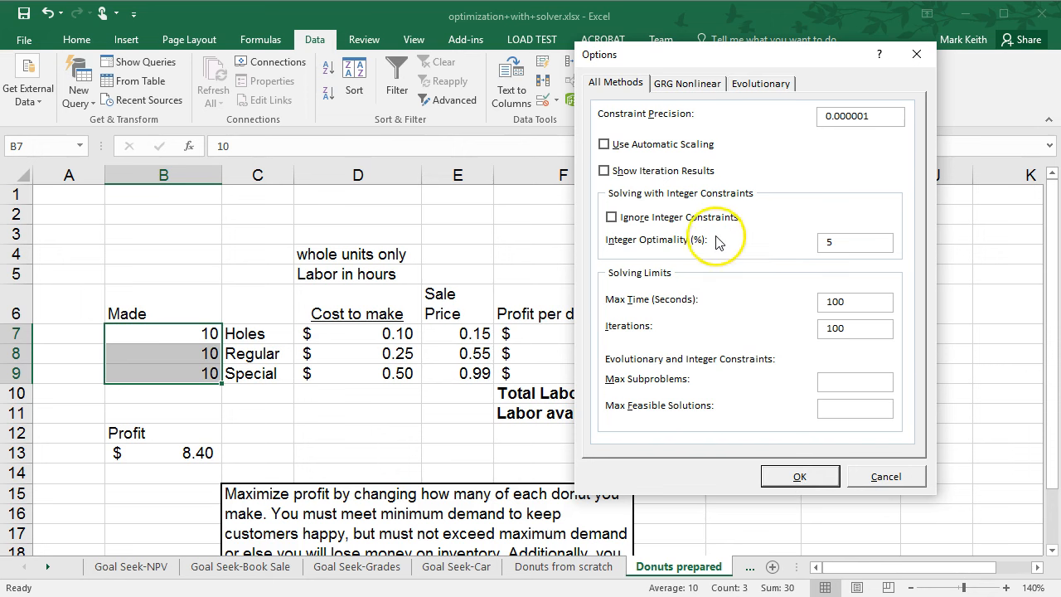
# Confirm the options, solve the model without any constraints, and keep Solver's solution.
pyautogui.click(797, 480)
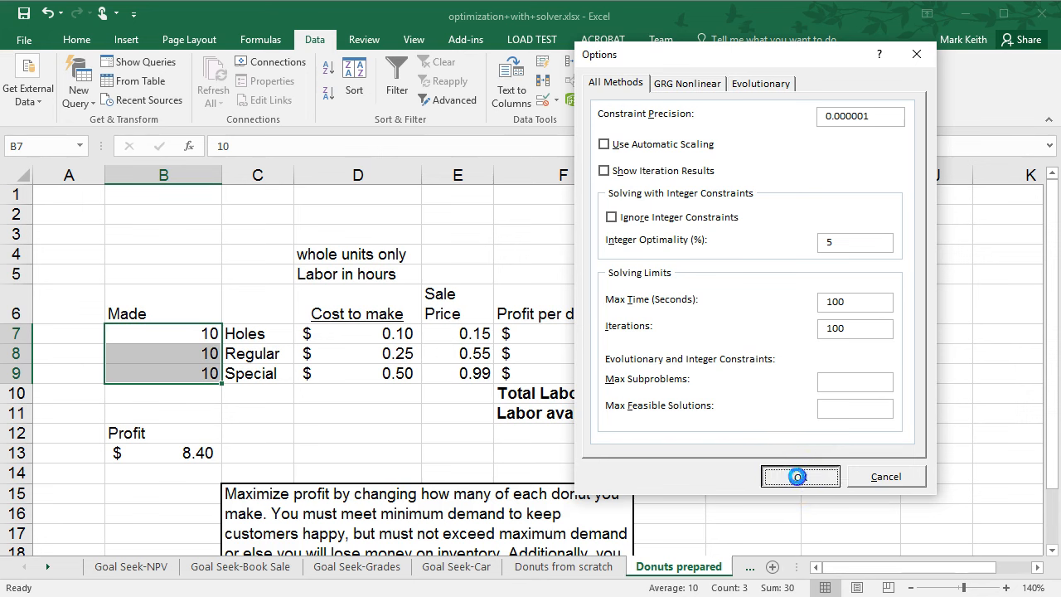
pyautogui.click(833, 502)
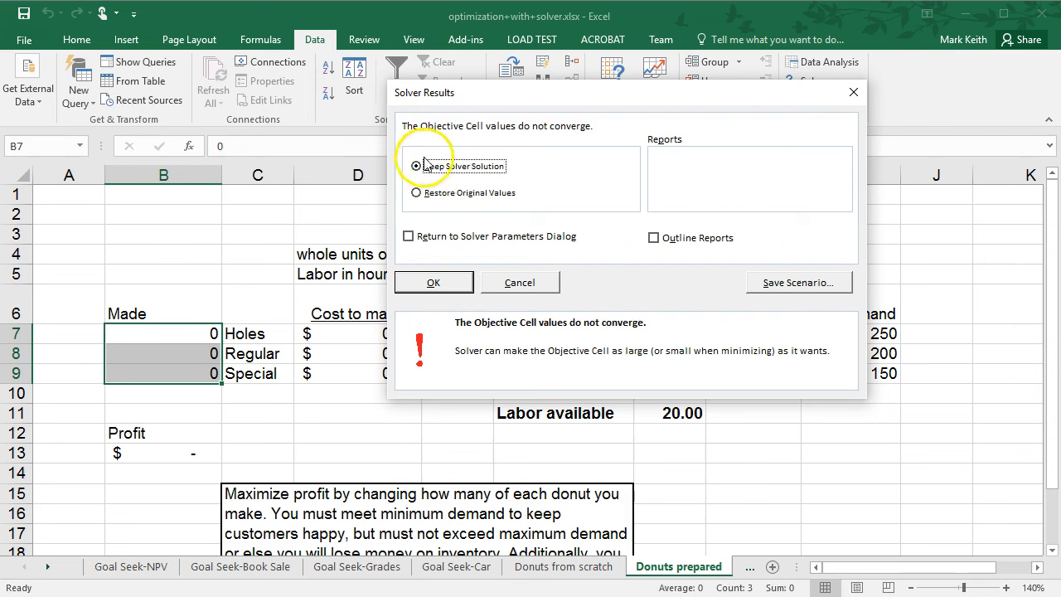
pyautogui.click(433, 289)
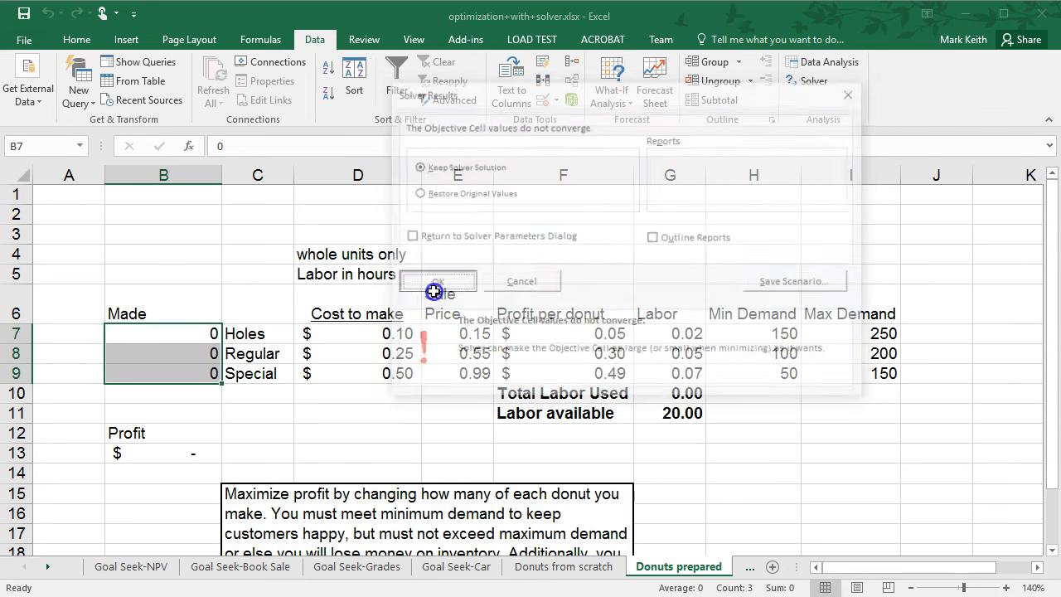
pyautogui.click(809, 81)
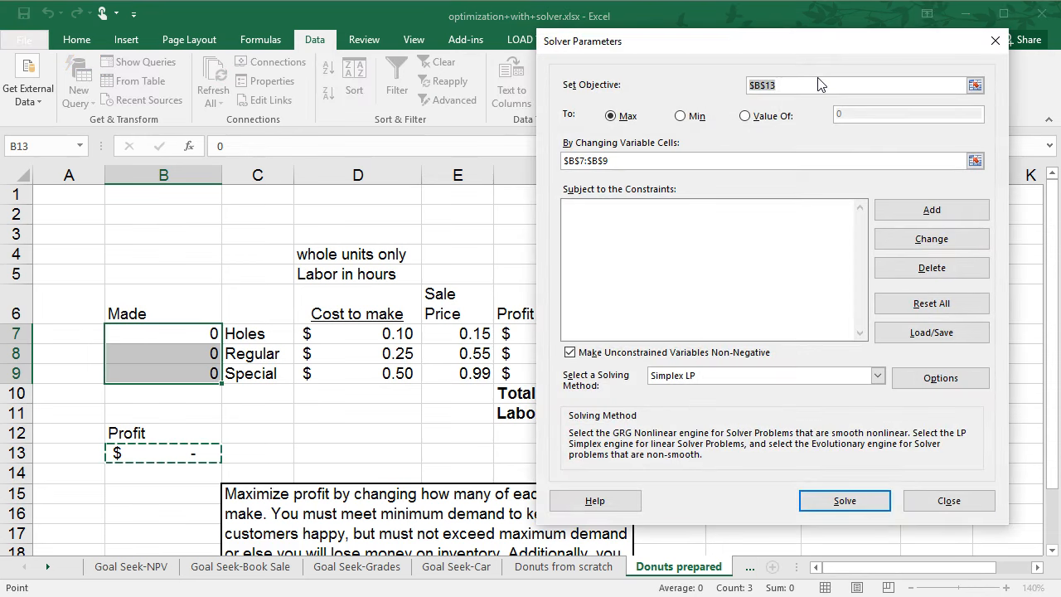
pyautogui.click(857, 159)
pyautogui.moveTo(816, 45); pyautogui.dragTo(858, 35)
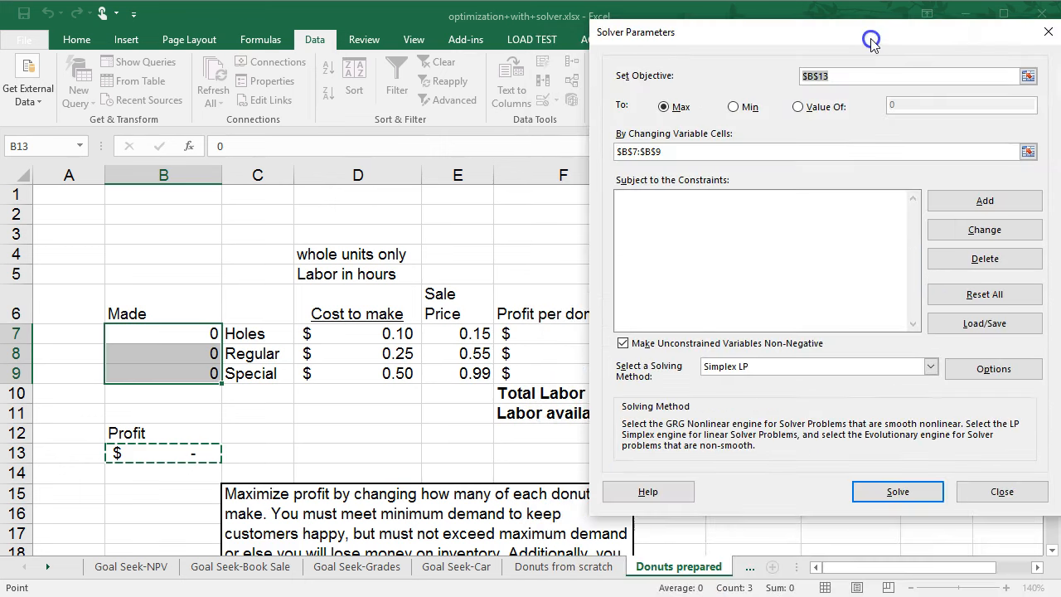
pyautogui.click(1035, 27)
# Read the demand requirements in the problem statement text box.
pyautogui.moveTo(1050, 254); pyautogui.dragTo(1051, 286)
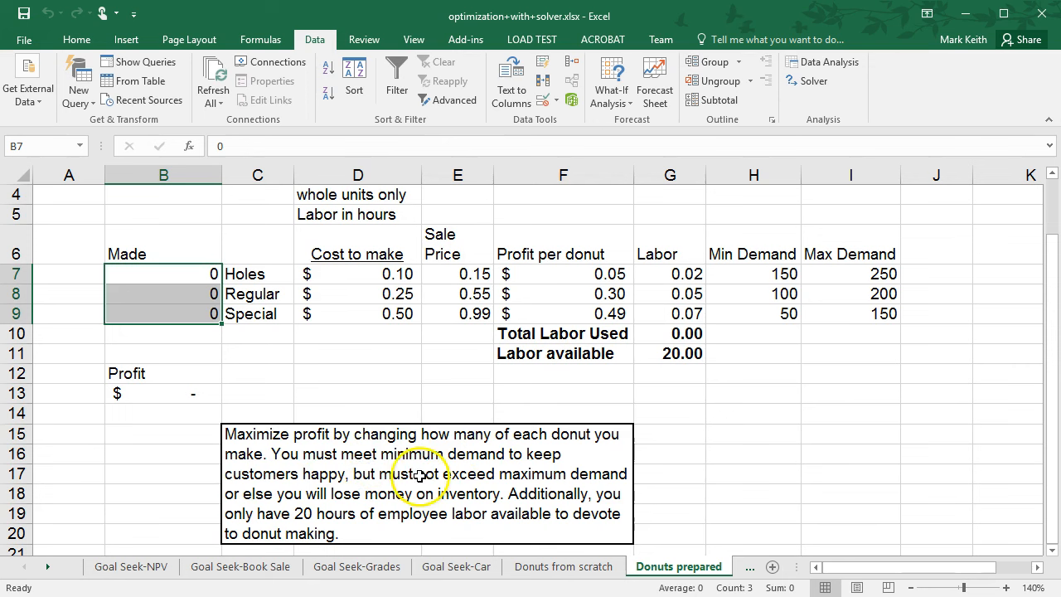
pyautogui.click(283, 454)
pyautogui.doubleClick(271, 454)
pyautogui.moveTo(271, 455); pyautogui.dragTo(503, 497)
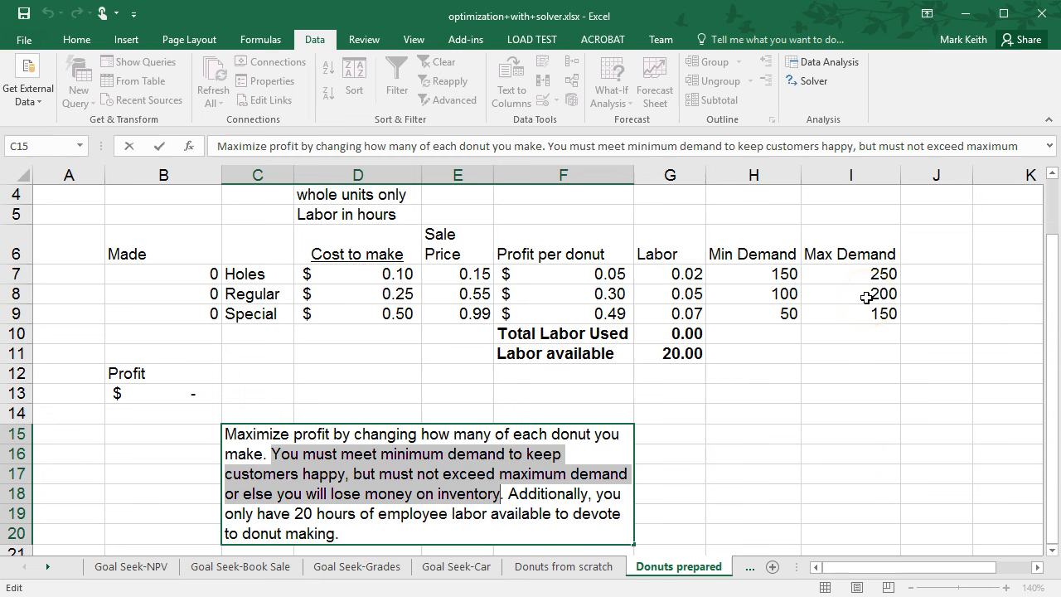
pyautogui.click(724, 345)
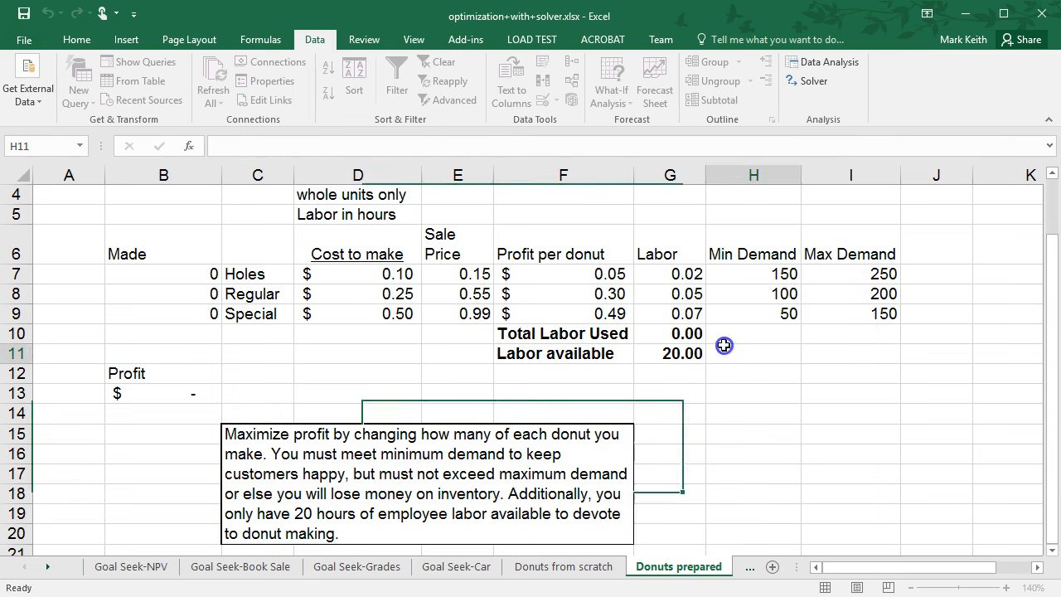
# Add a Solver constraint requiring $B$7:$B$9 >= $H$7:$H$9, the minimum demand.
pyautogui.click(811, 81)
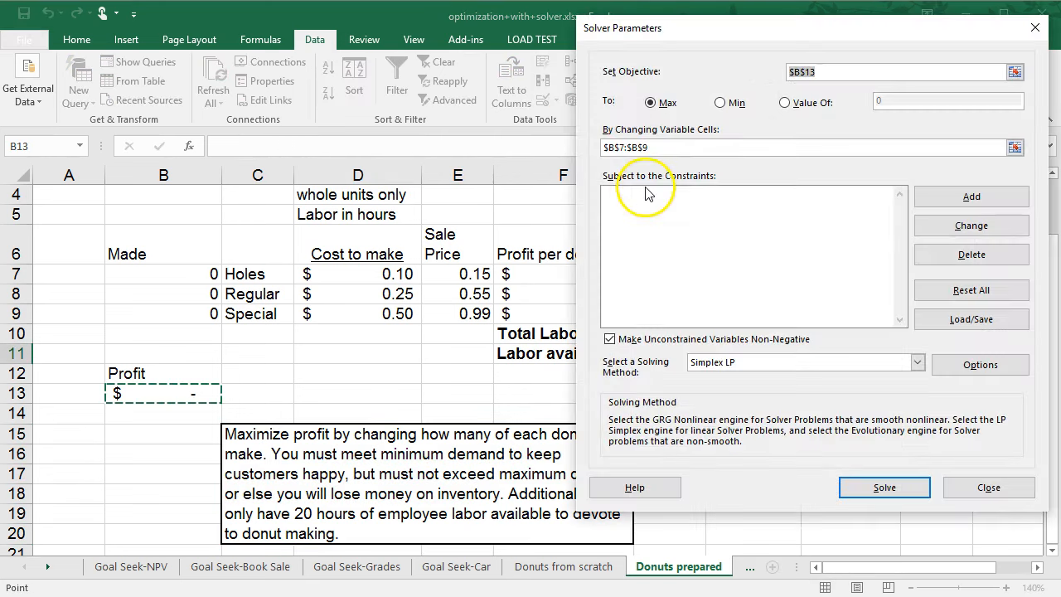
pyautogui.click(972, 199)
pyautogui.moveTo(891, 212); pyautogui.dragTo(852, 15)
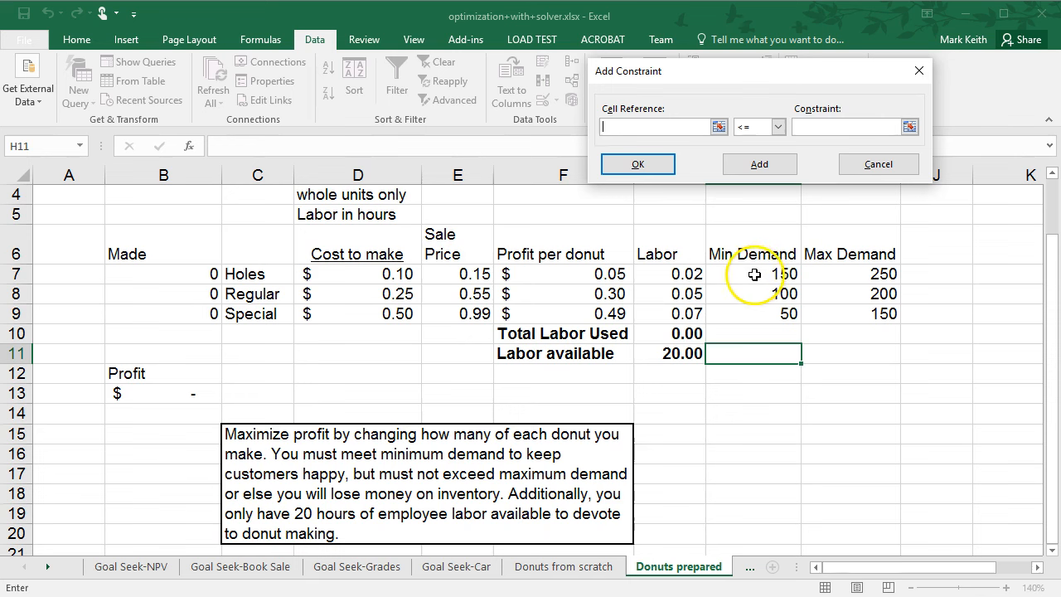
pyautogui.moveTo(193, 276); pyautogui.dragTo(194, 315)
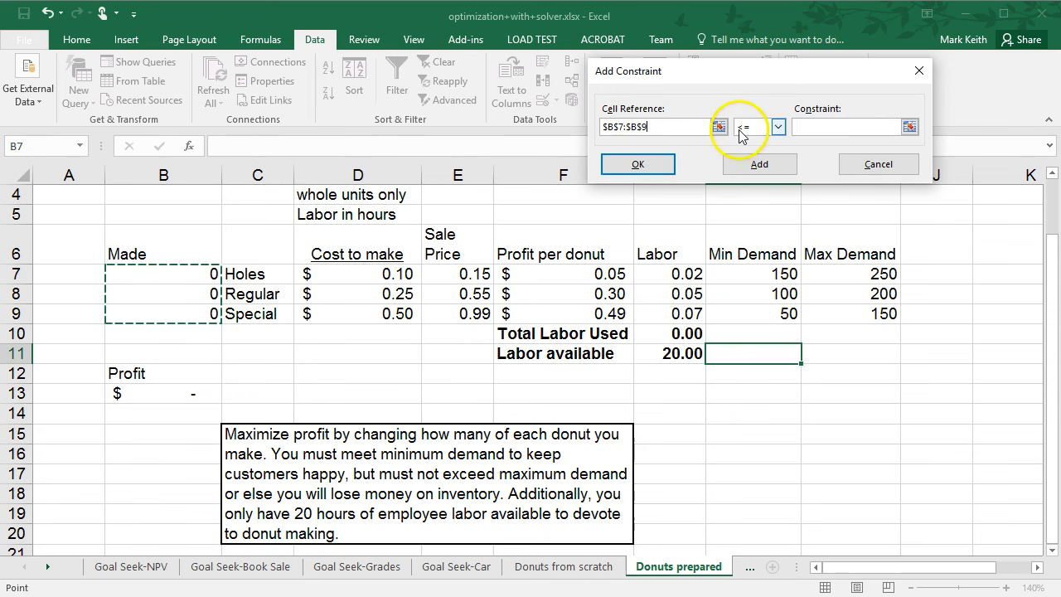
pyautogui.click(779, 127)
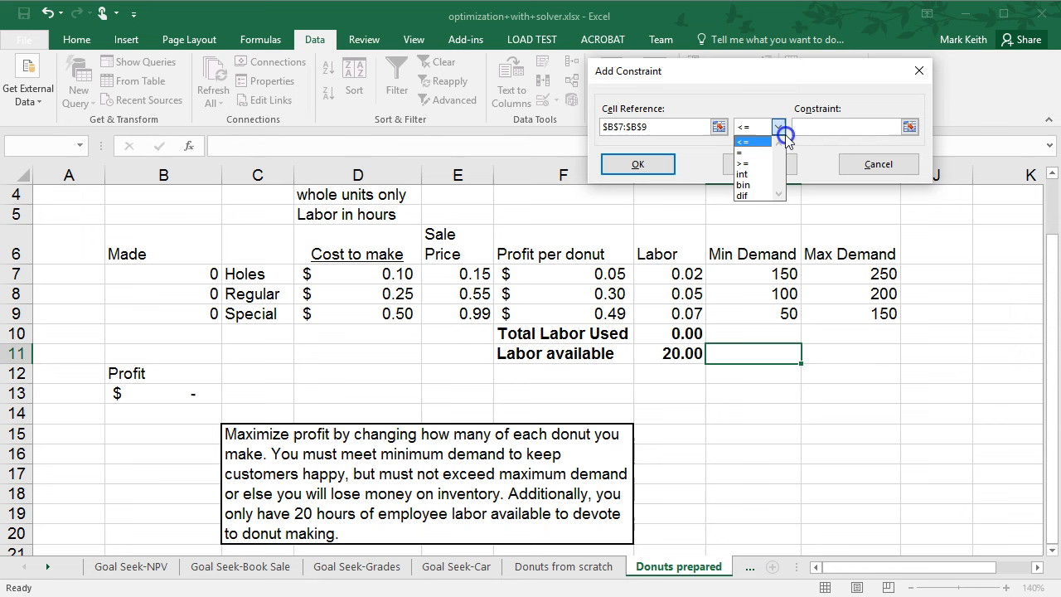
pyautogui.click(741, 163)
pyautogui.moveTo(736, 273); pyautogui.dragTo(733, 314)
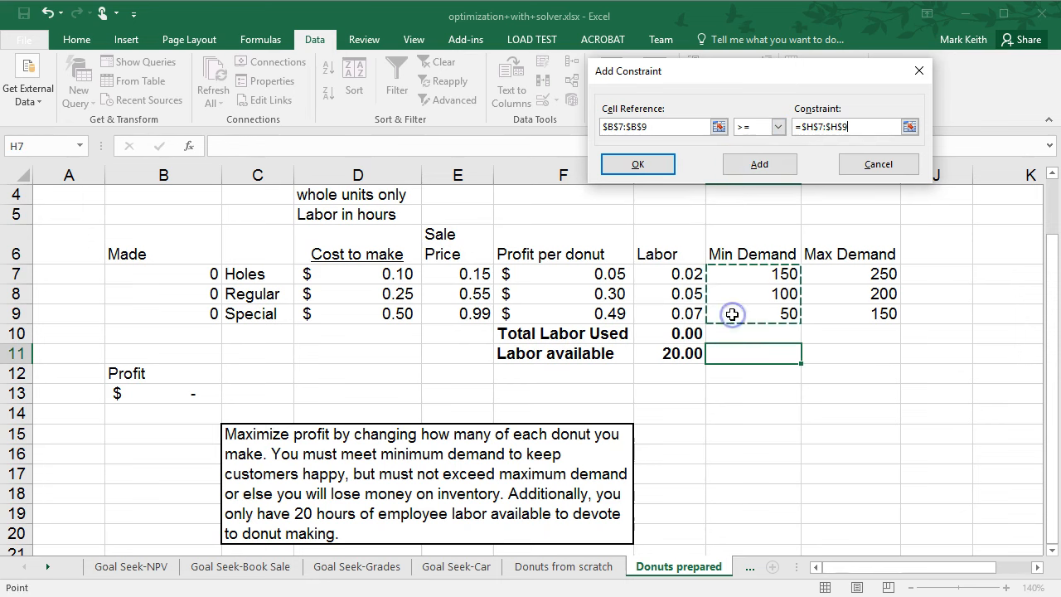
pyautogui.click(757, 165)
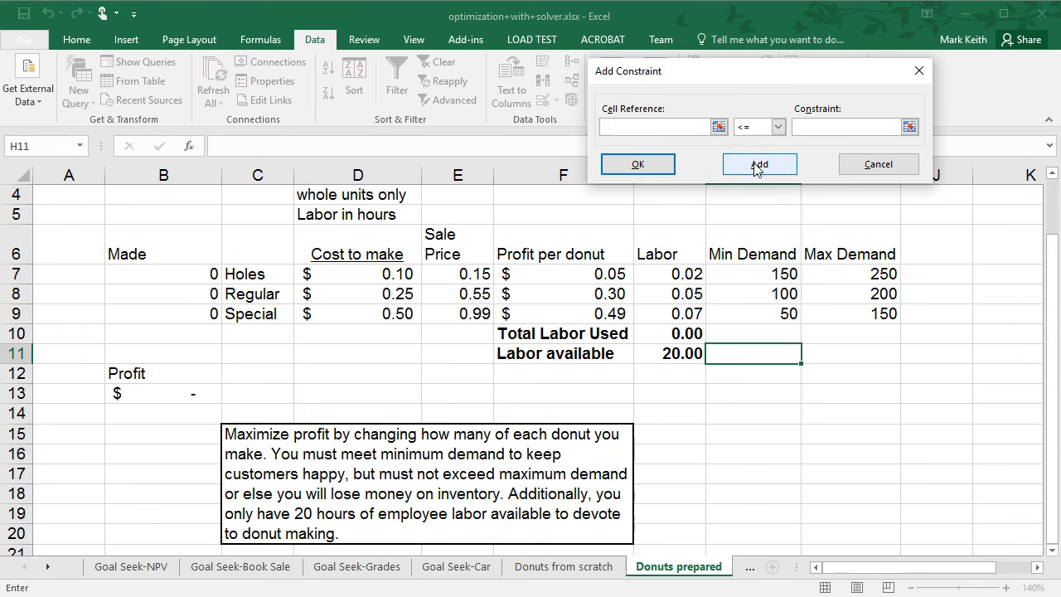
# Add a second constraint requiring $B$7:$B$9 <= $I$7:$I$9, the maximum demand, and close the constraint dialog.
pyautogui.click(640, 167)
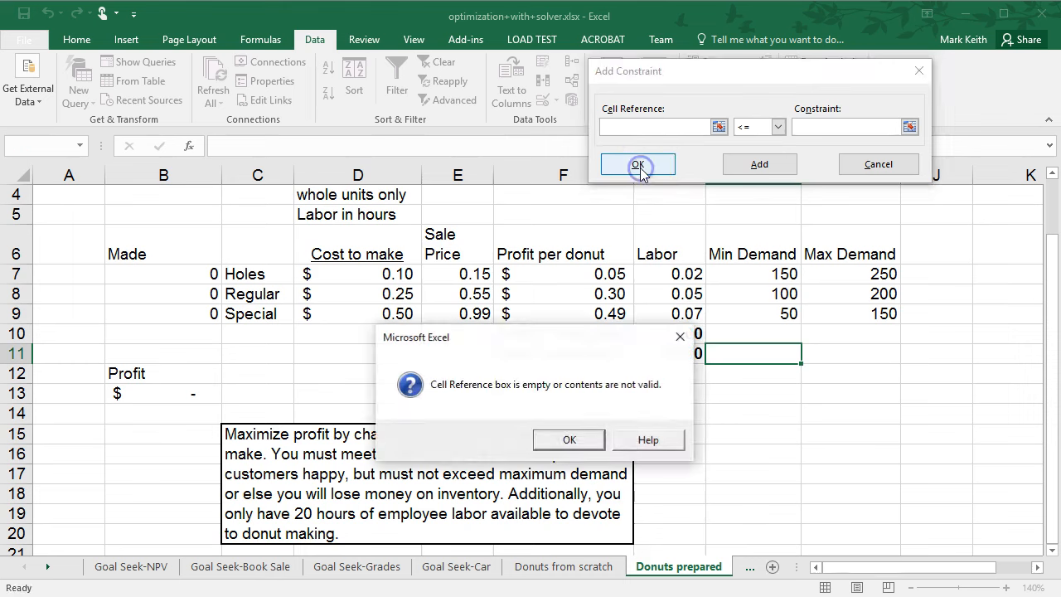
pyautogui.click(569, 440)
pyautogui.click(879, 163)
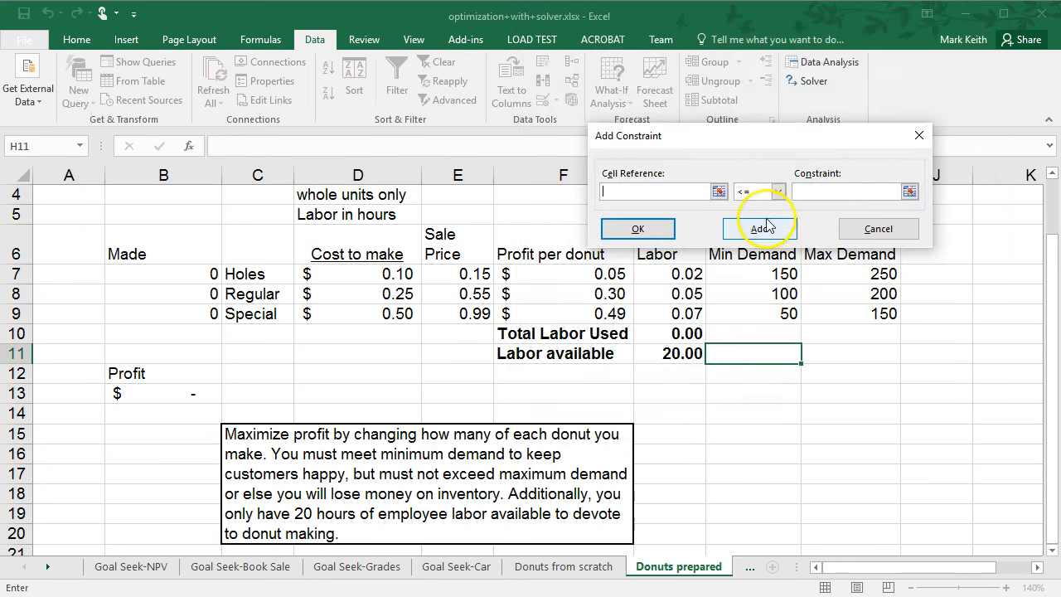
pyautogui.moveTo(208, 273); pyautogui.dragTo(196, 313)
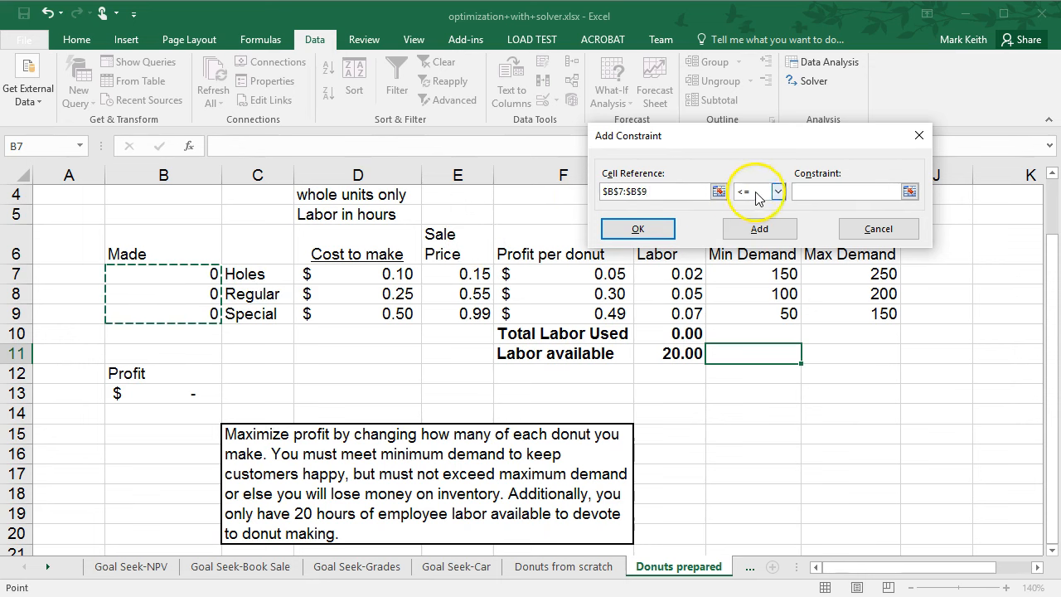
pyautogui.click(843, 193)
pyautogui.moveTo(881, 270); pyautogui.dragTo(866, 308)
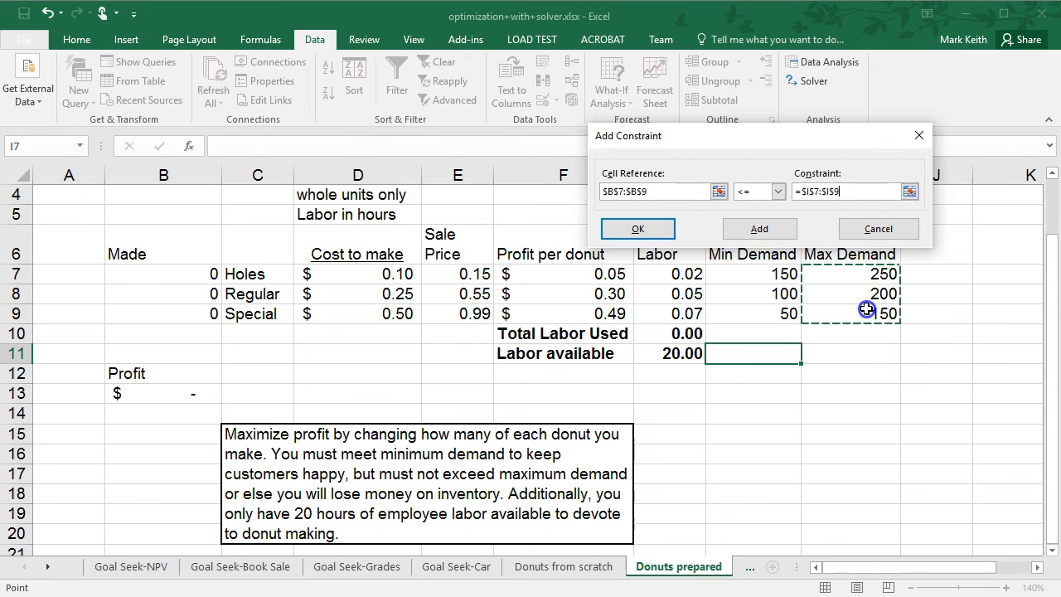
pyautogui.click(638, 227)
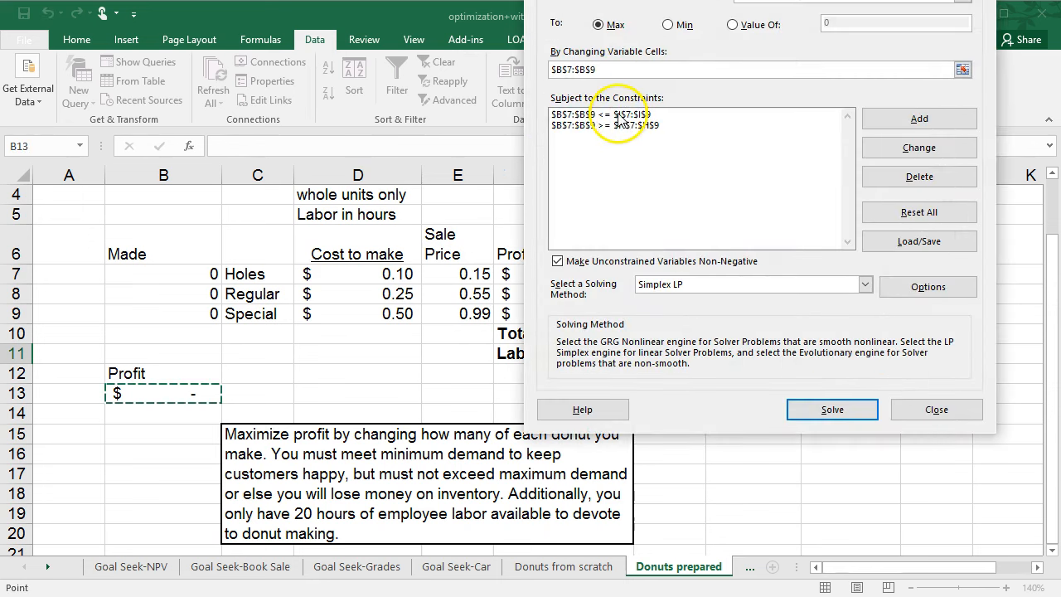
# Solve with the demand constraints, keep the solution, and compare quantities in B7:B9 with maximum demand in I7:I9.
pyautogui.moveTo(647, 2); pyautogui.dragTo(236, 2)
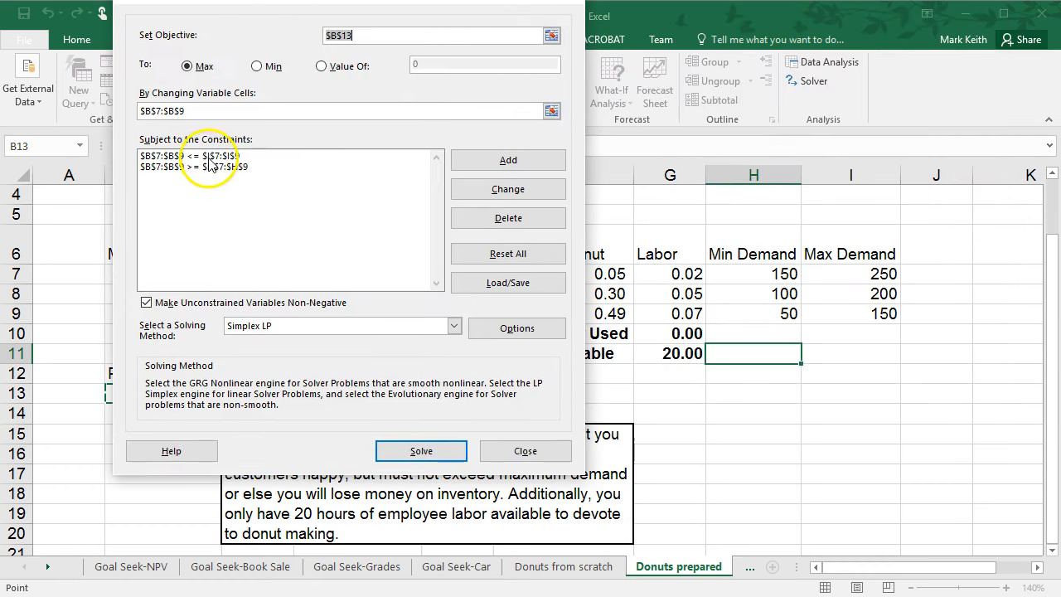
pyautogui.click(415, 451)
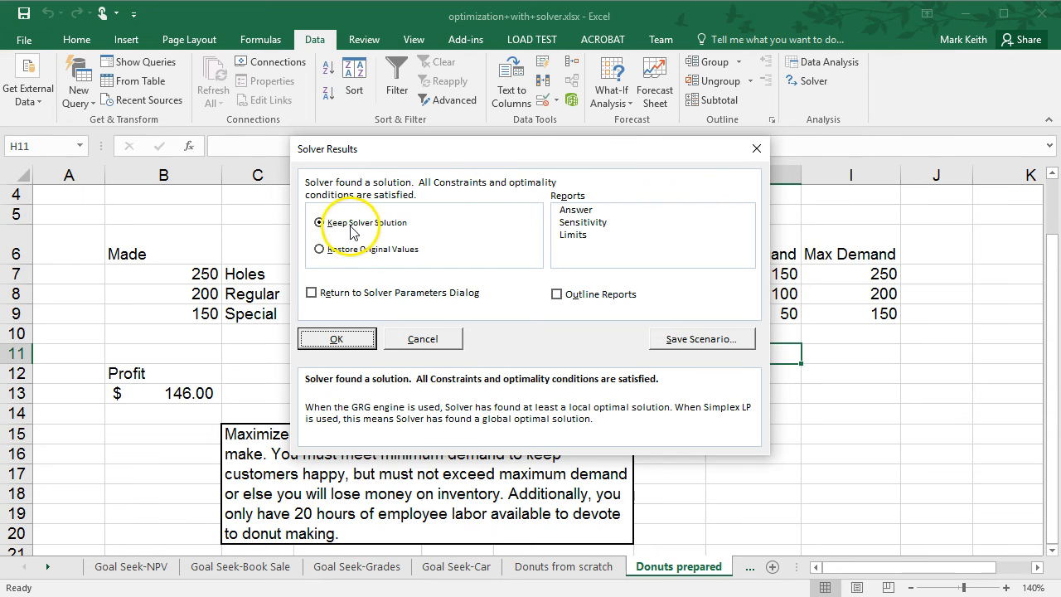
pyautogui.click(337, 339)
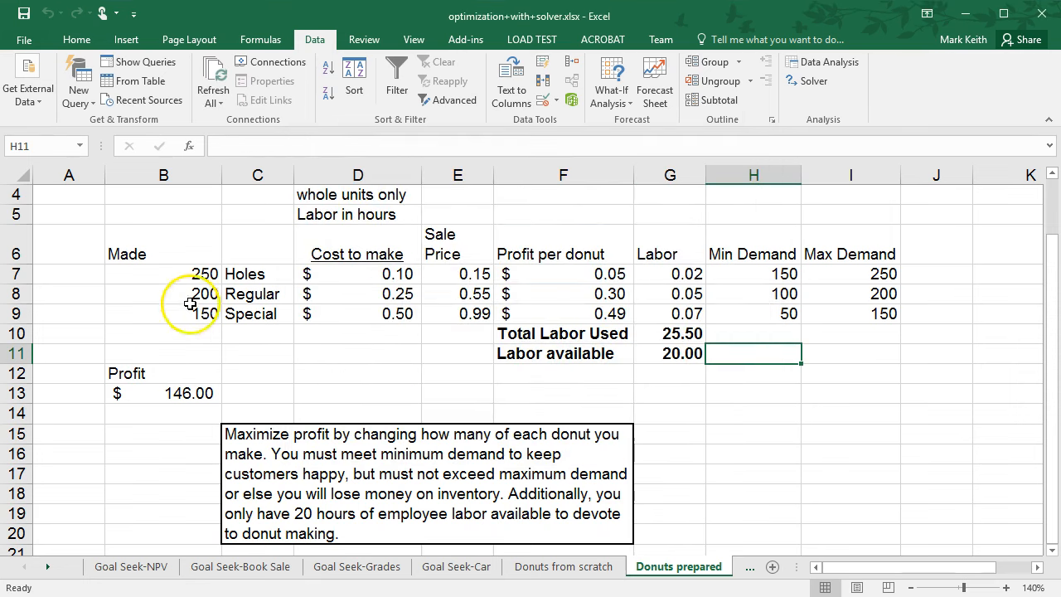
pyautogui.moveTo(207, 275); pyautogui.dragTo(200, 322)
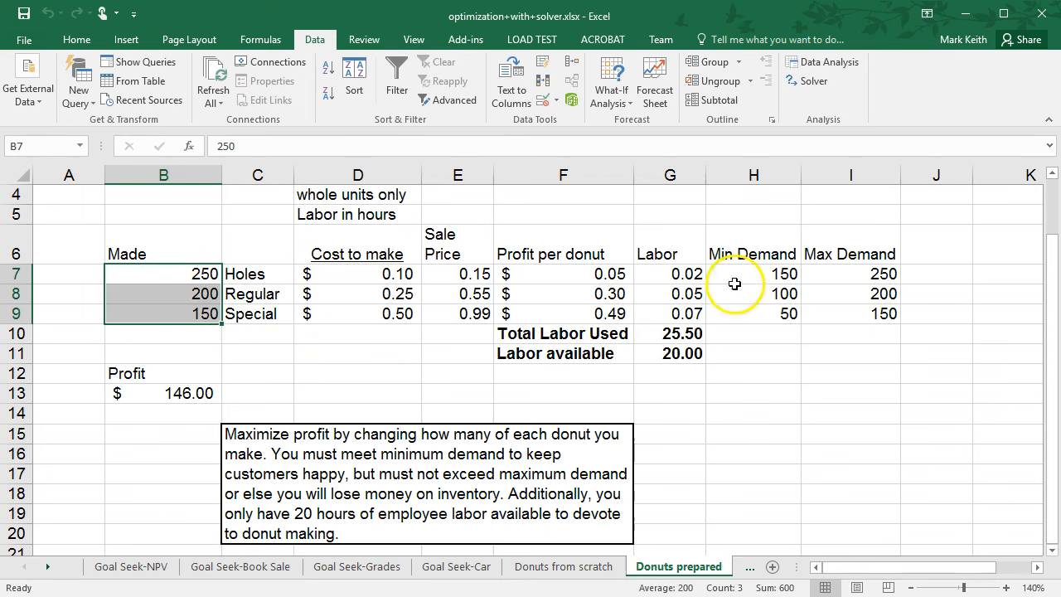
pyautogui.moveTo(862, 277); pyautogui.dragTo(840, 320)
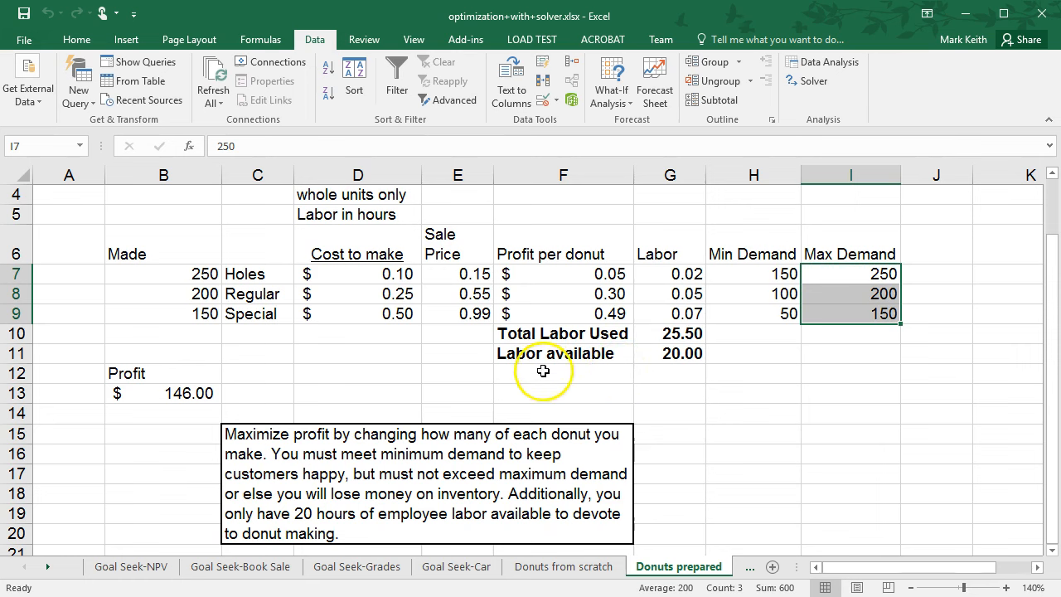
# Format the quantities in B7:B9 to show two decimal places.
pyautogui.moveTo(208, 273); pyautogui.dragTo(200, 315)
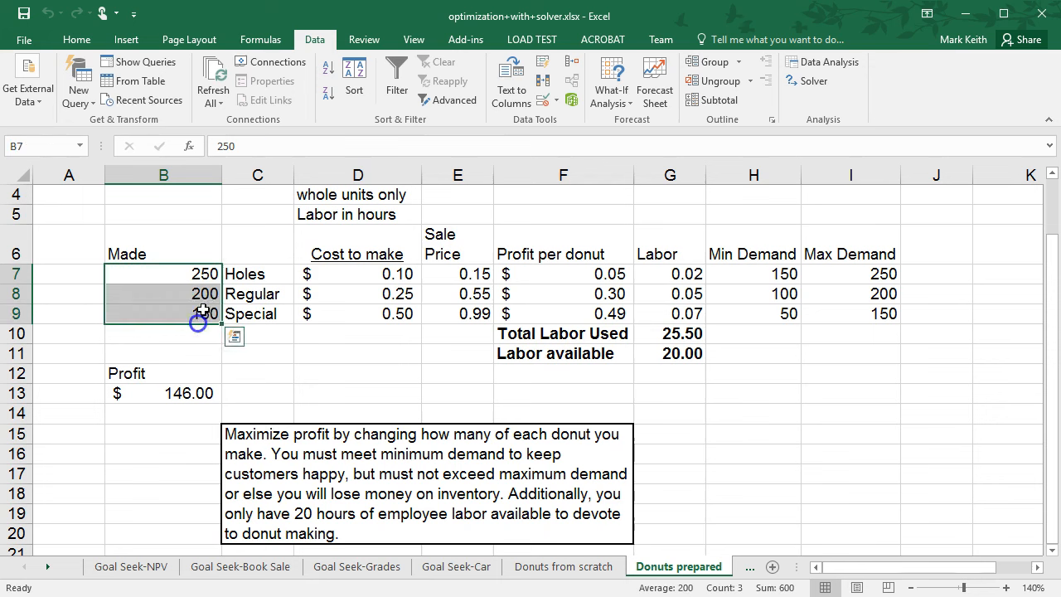
pyautogui.click(77, 40)
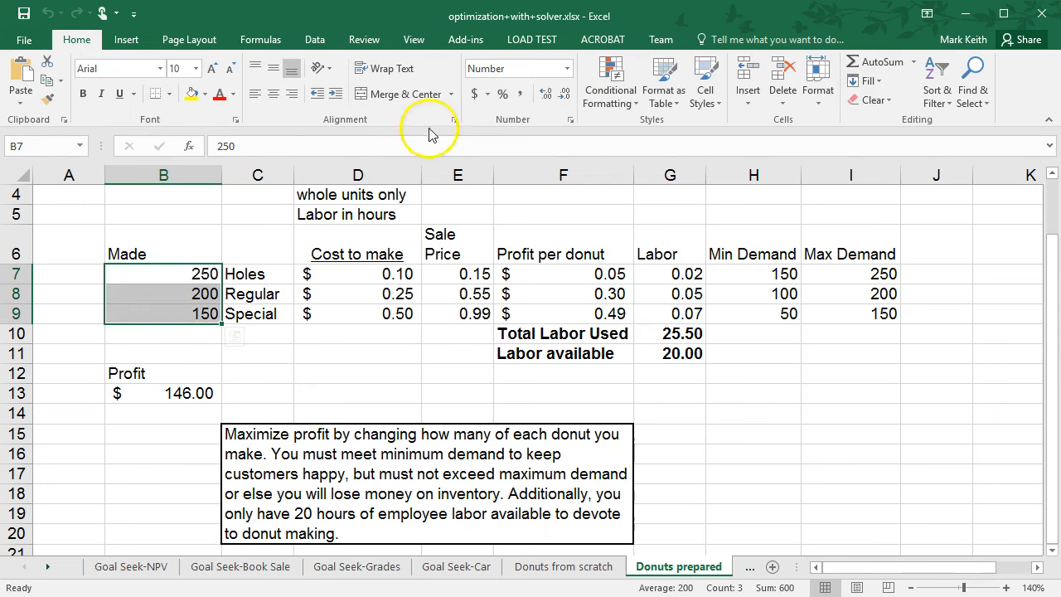
pyautogui.click(547, 94)
pyautogui.click(547, 94)
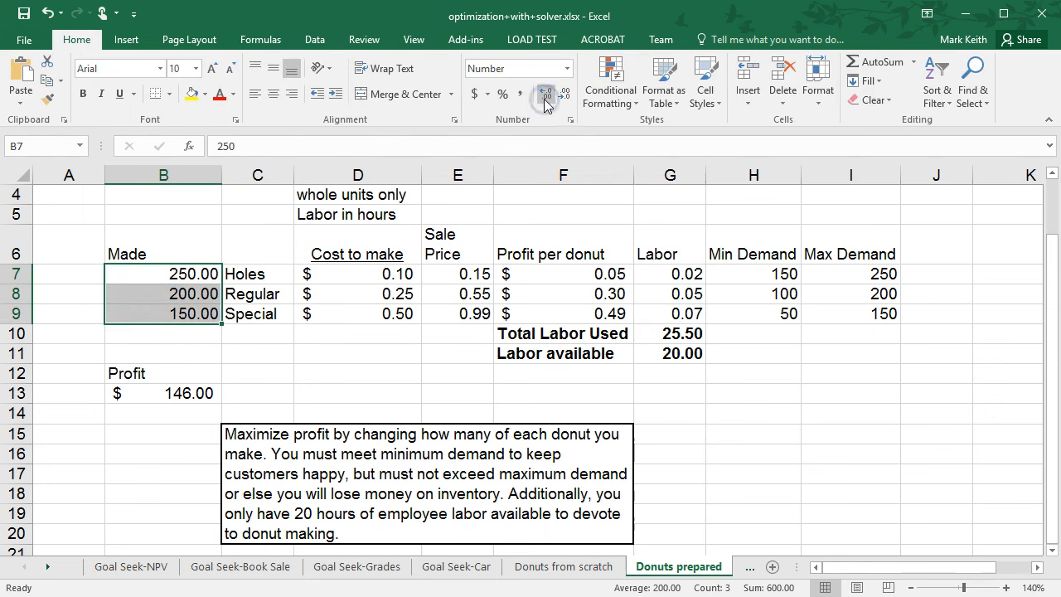
pyautogui.click(284, 347)
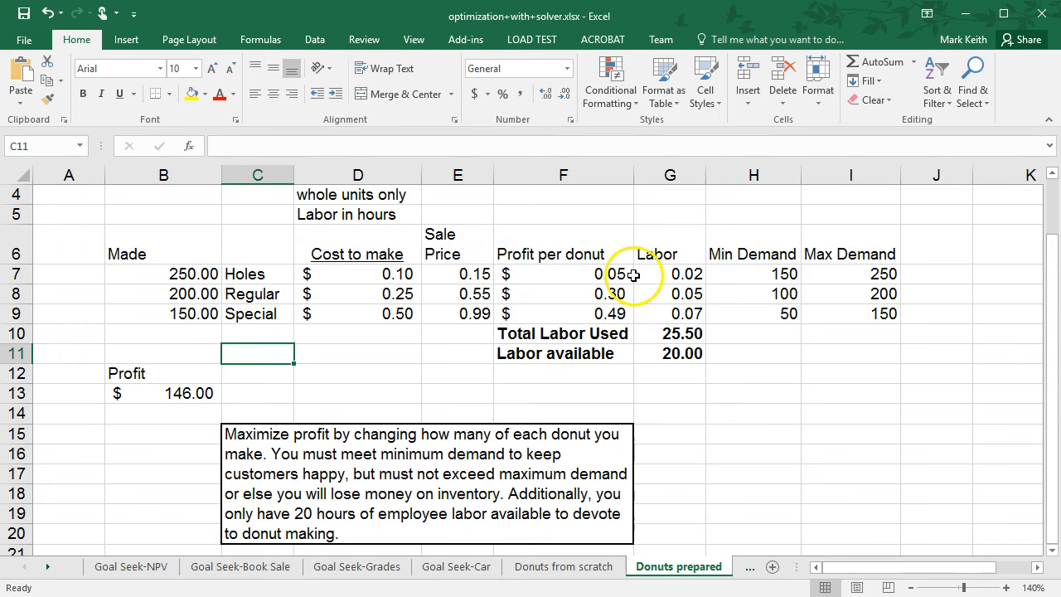
# Add a Solver constraint requiring total labor used $G$10 <= labor available $G$11.
pyautogui.moveTo(659, 331); pyautogui.dragTo(667, 353)
pyautogui.click(668, 396)
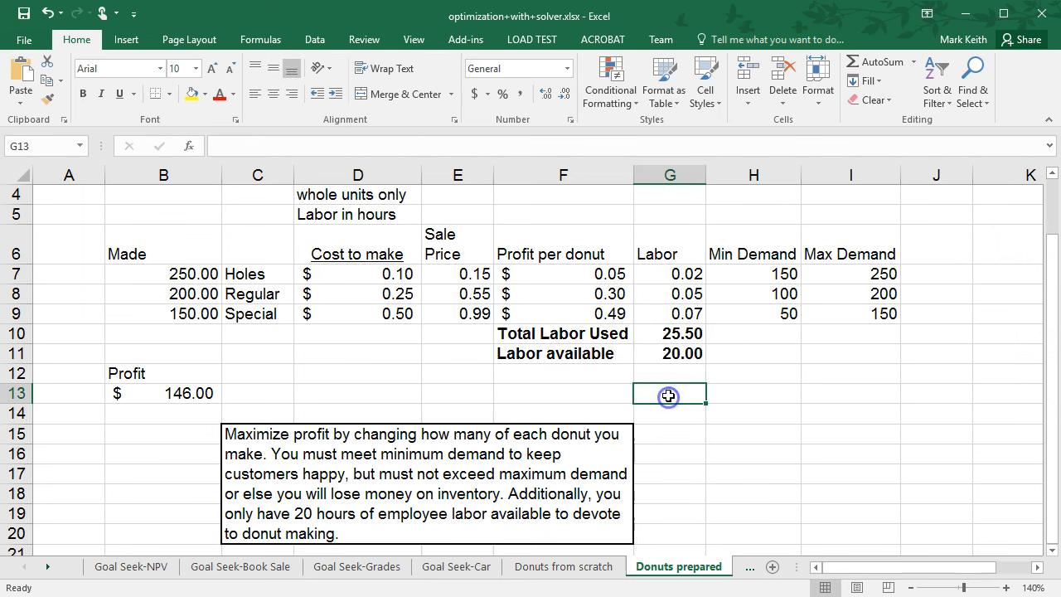
pyautogui.click(678, 333)
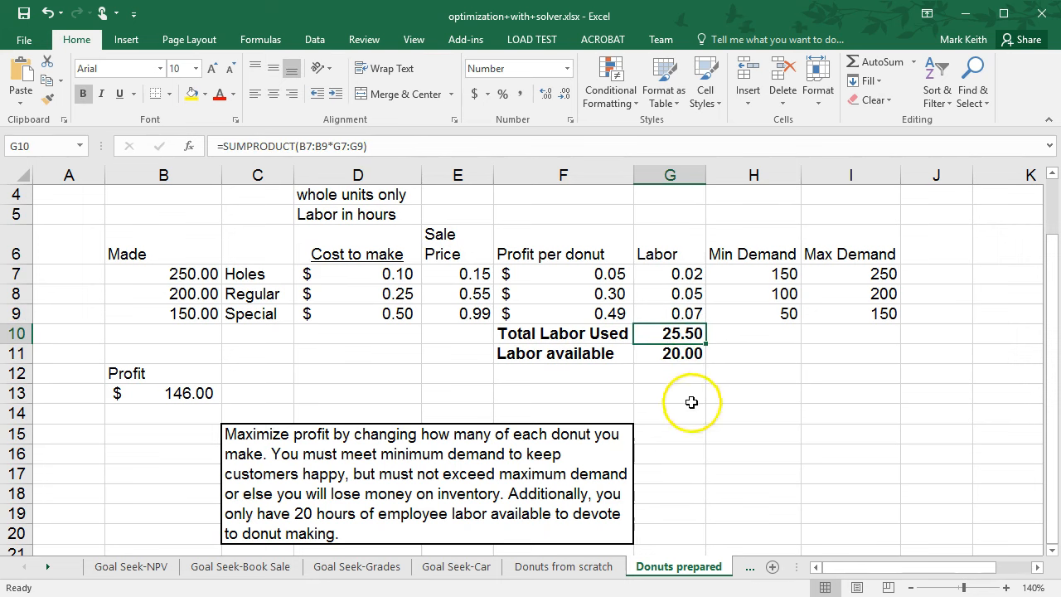
pyautogui.click(680, 354)
pyautogui.click(682, 374)
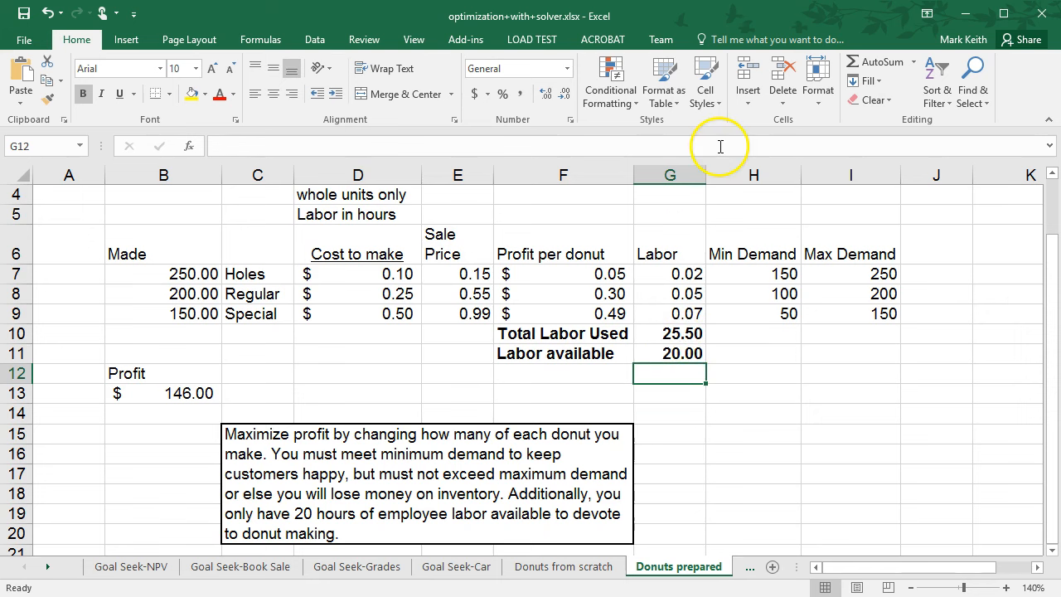
pyautogui.click(314, 40)
pyautogui.click(801, 86)
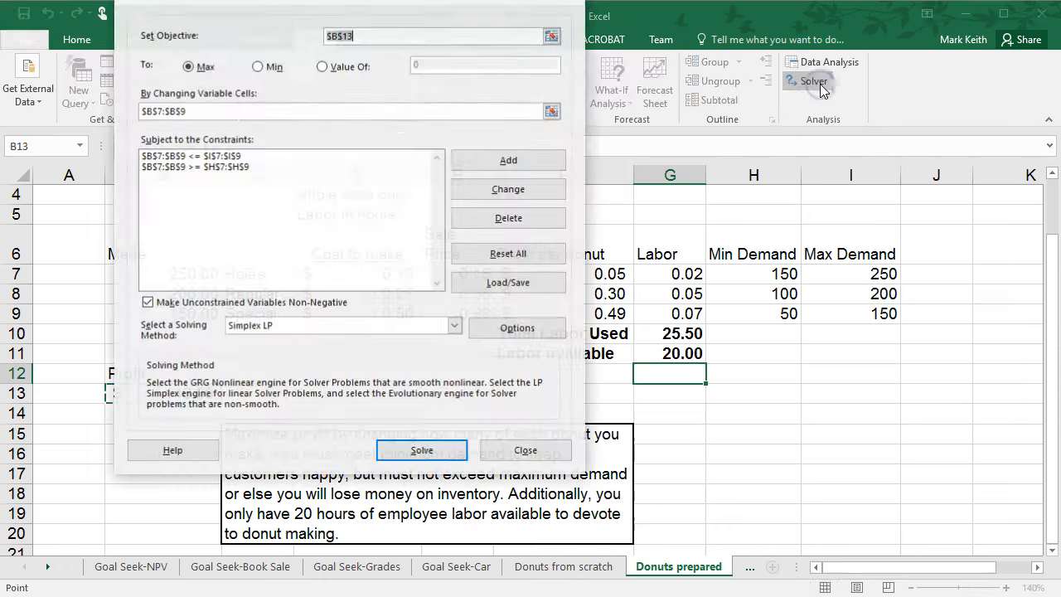
pyautogui.click(492, 159)
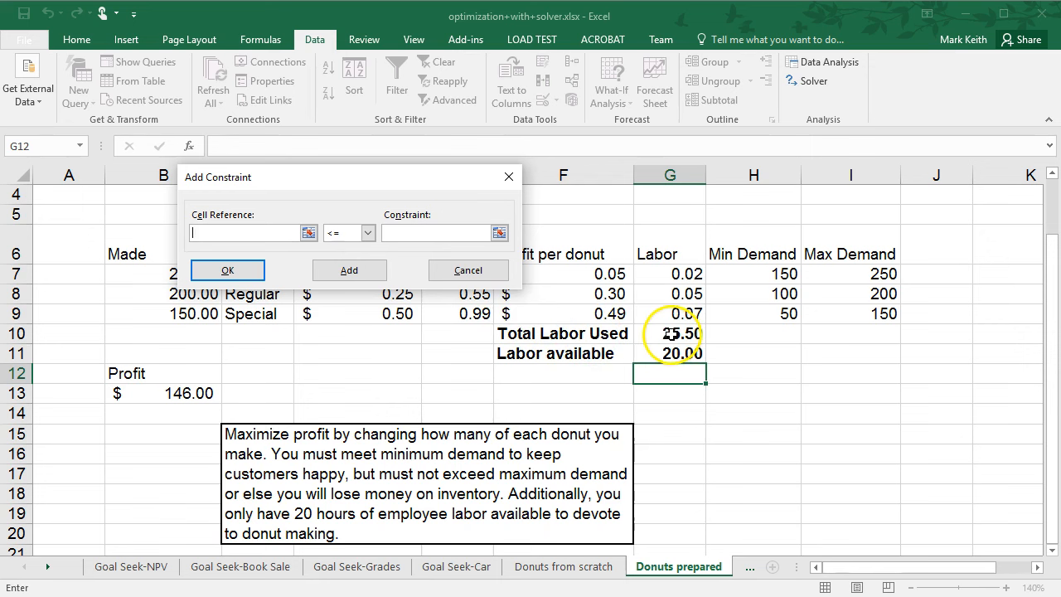
pyautogui.click(670, 334)
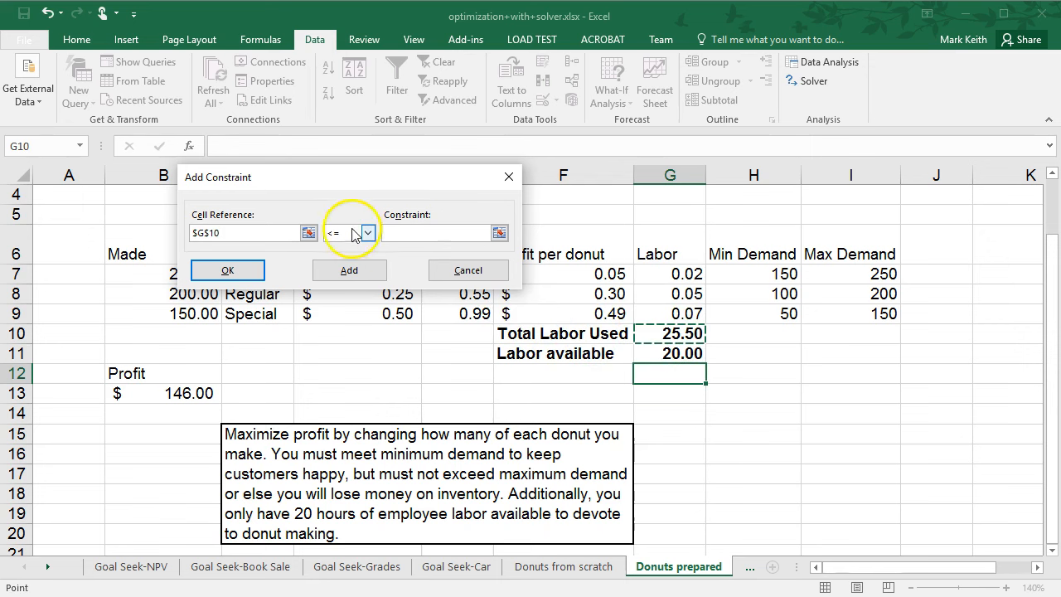
pyautogui.click(398, 233)
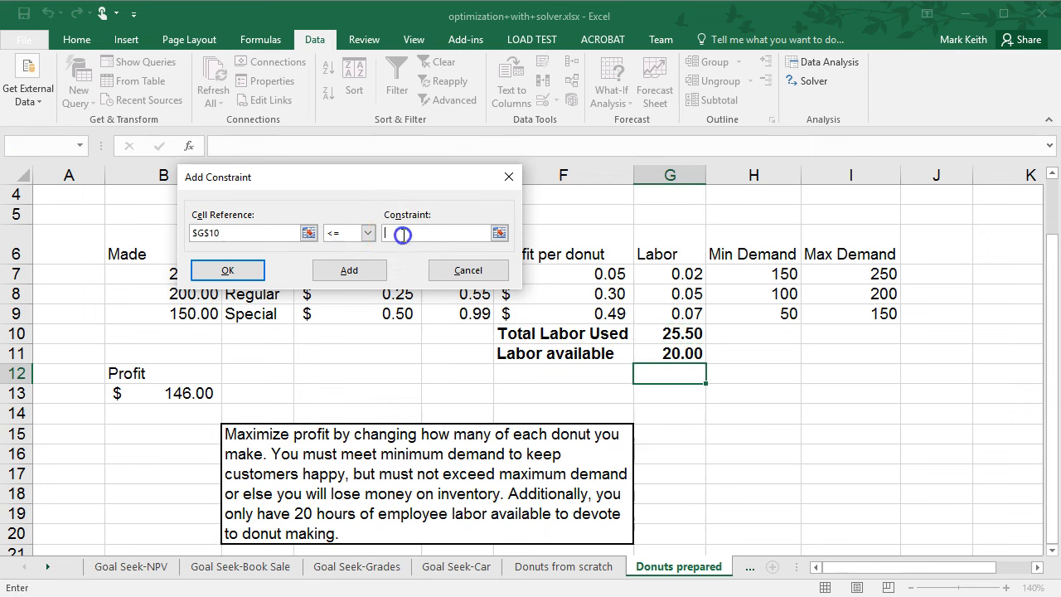
pyautogui.click(681, 359)
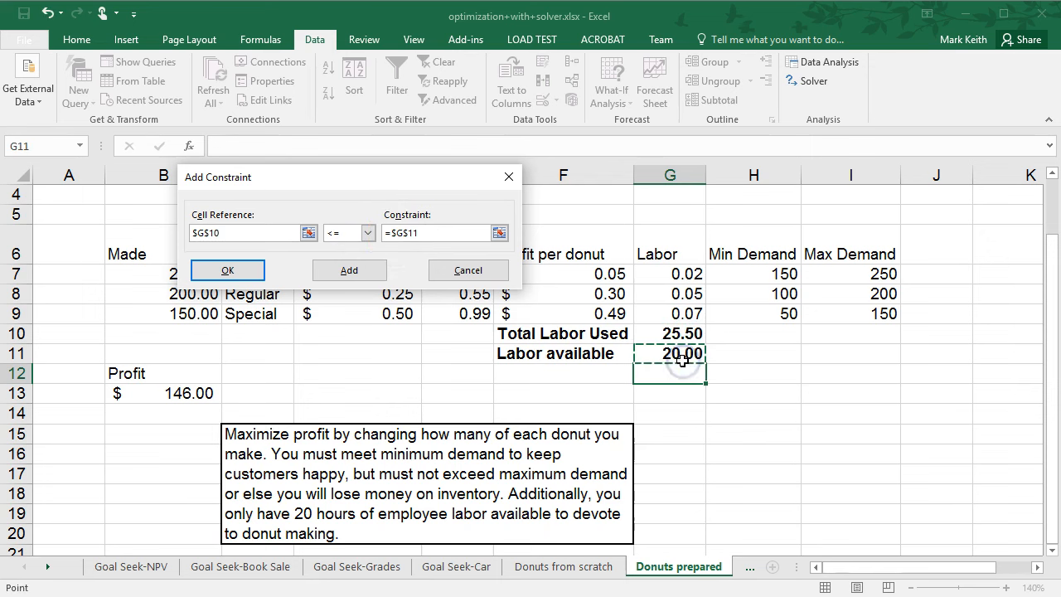
pyautogui.click(250, 271)
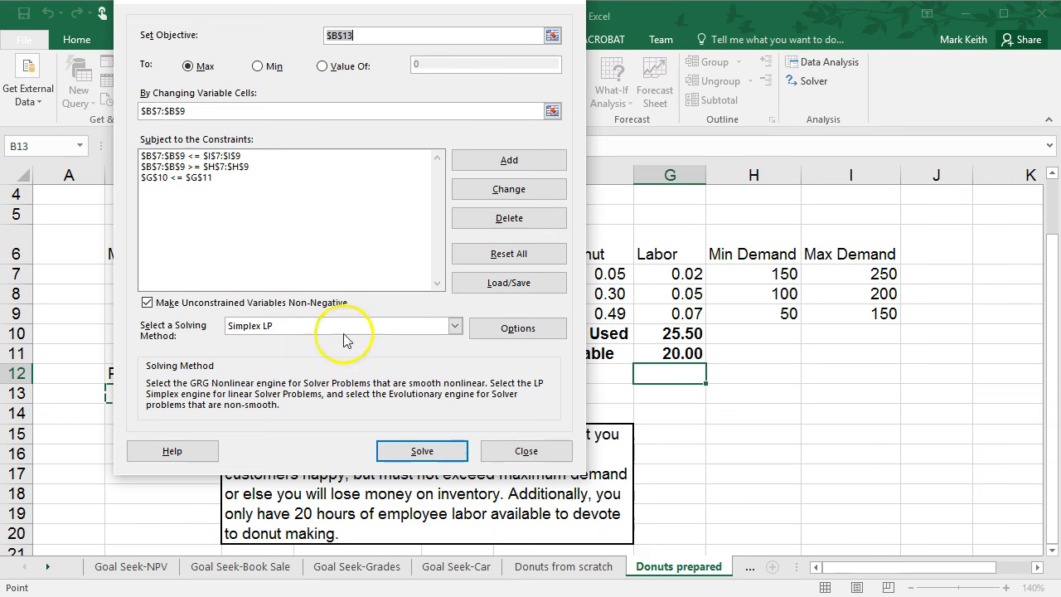
# Solve with the labor constraint added and keep the Solver solution.
pyautogui.click(433, 447)
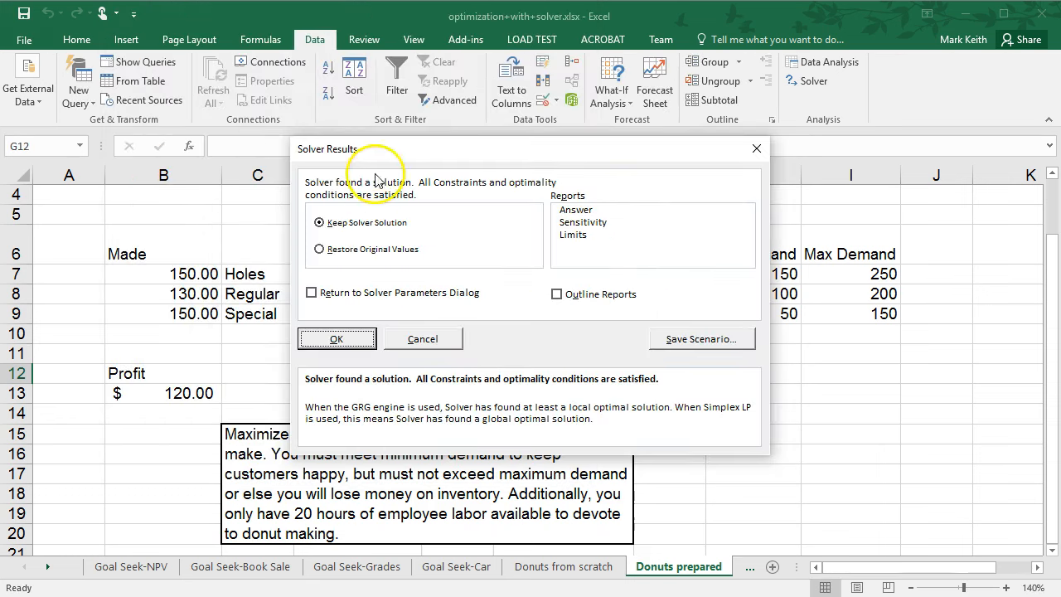
pyautogui.click(338, 343)
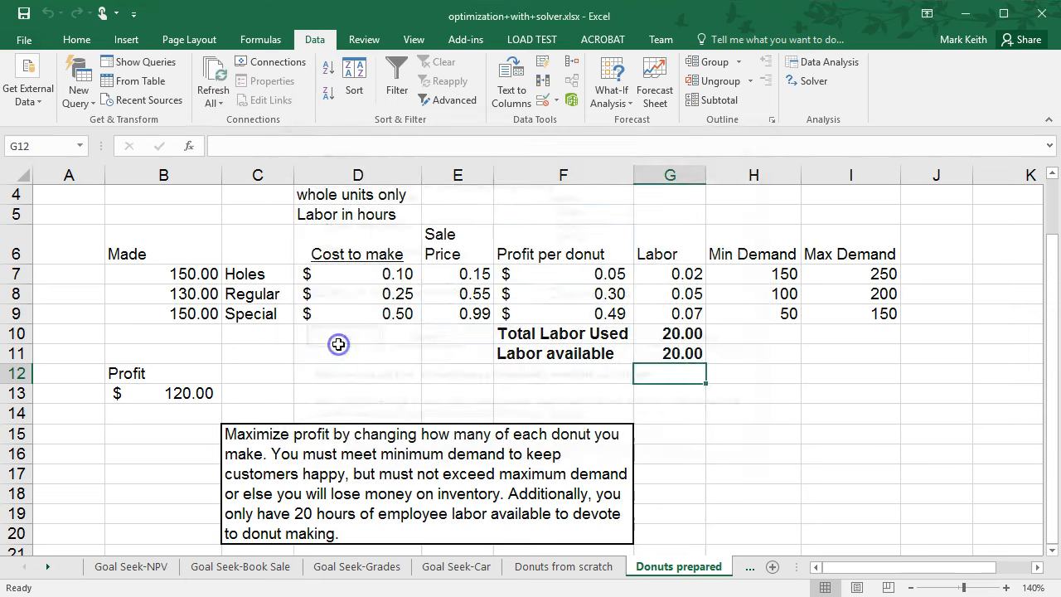
pyautogui.click(779, 373)
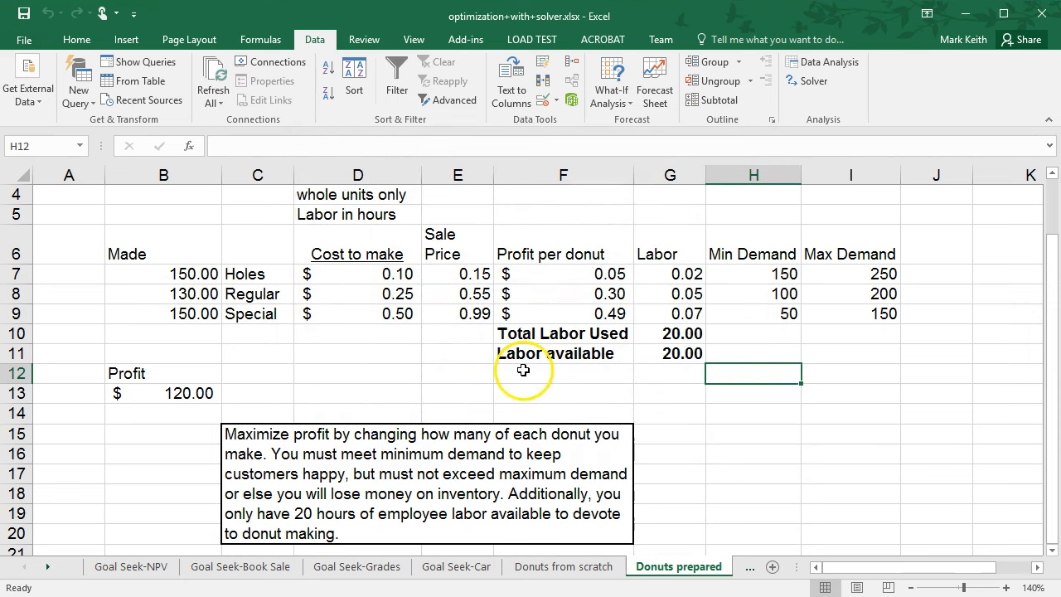
# Examine the solved quantities against total labor, profit per donut and the minimum and maximum demand columns.
pyautogui.moveTo(678, 334); pyautogui.dragTo(681, 354)
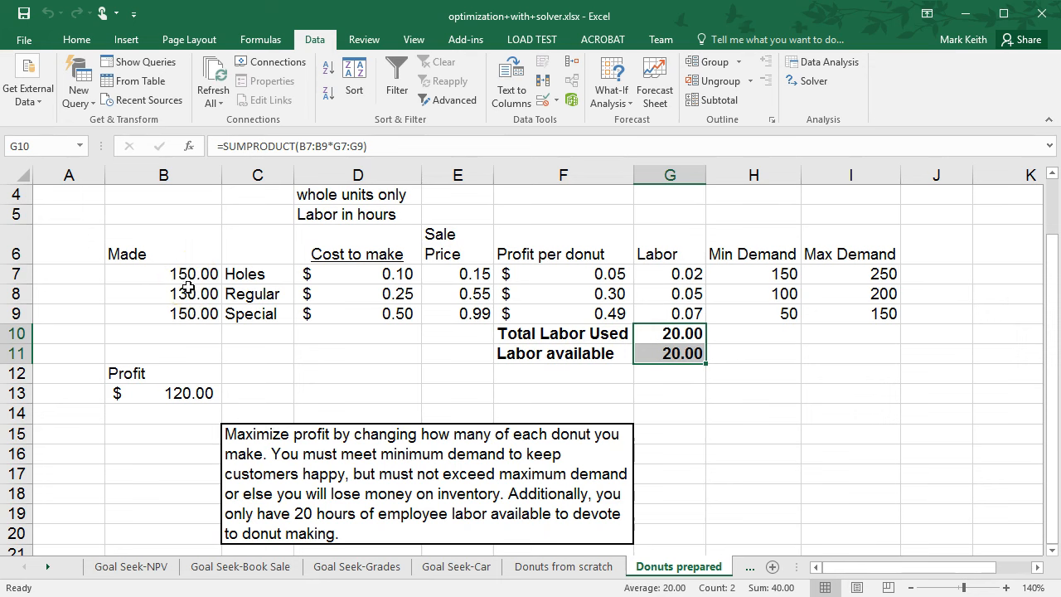
pyautogui.click(190, 318)
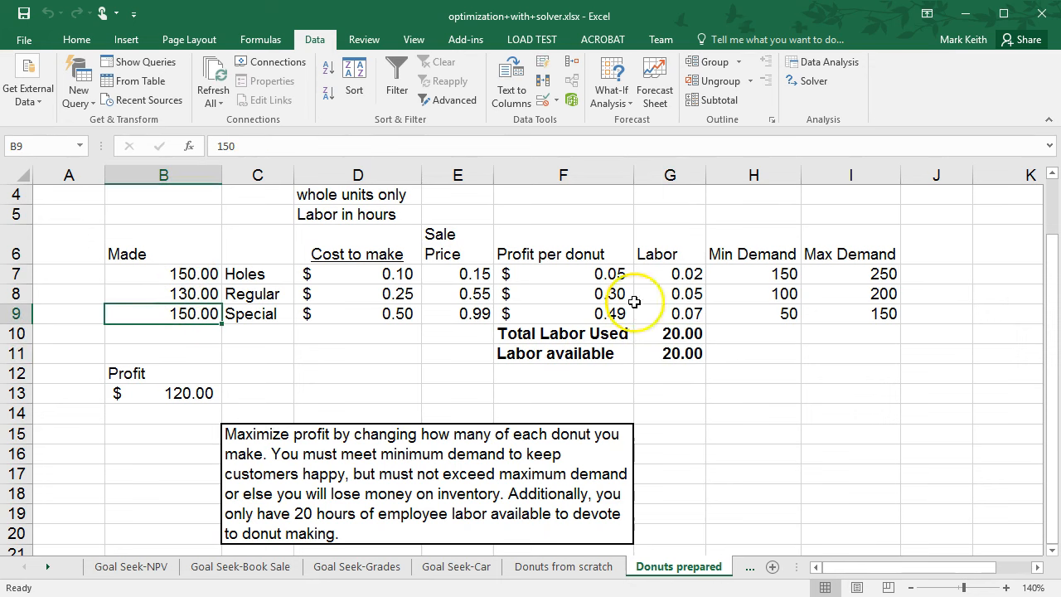
pyautogui.click(872, 315)
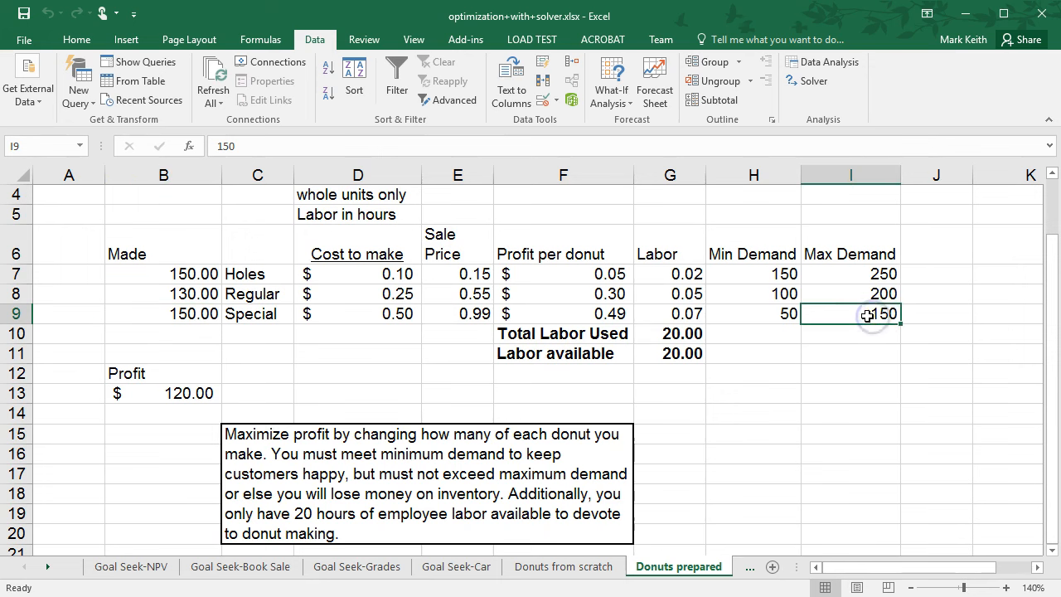
pyautogui.click(182, 295)
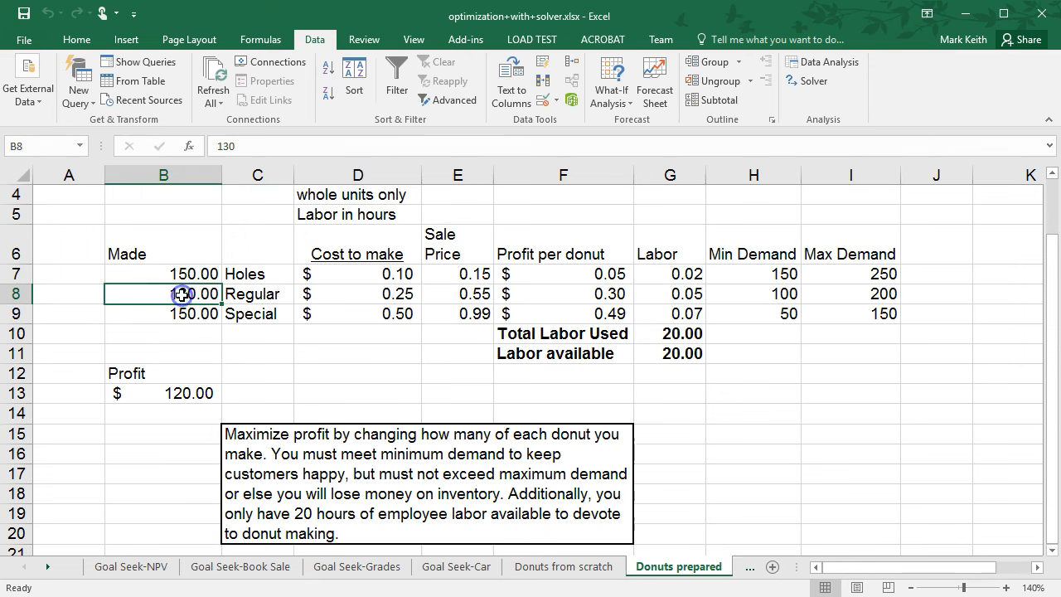
pyautogui.click(191, 274)
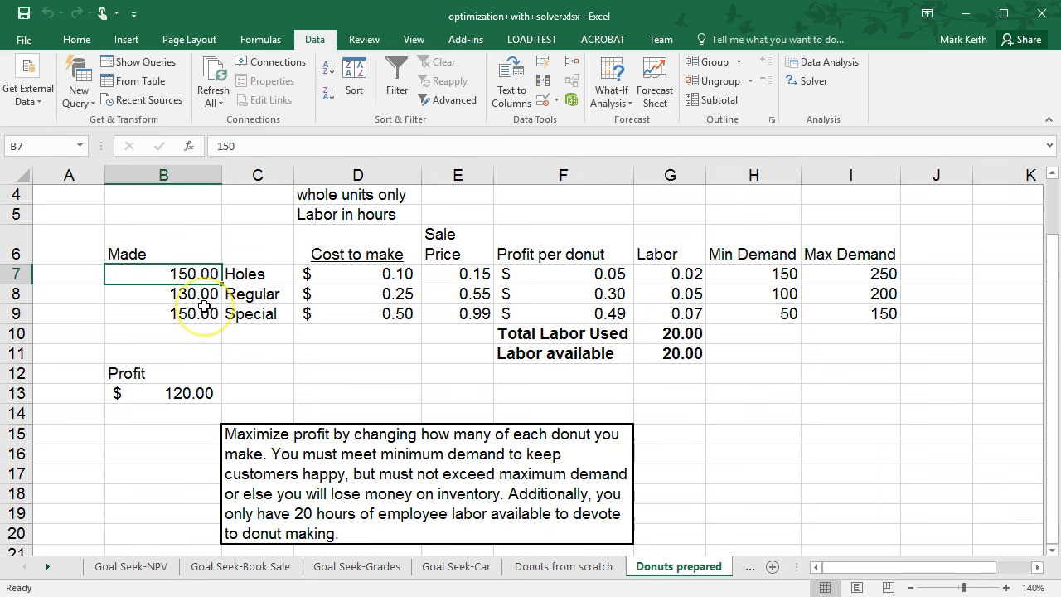
pyautogui.click(580, 313)
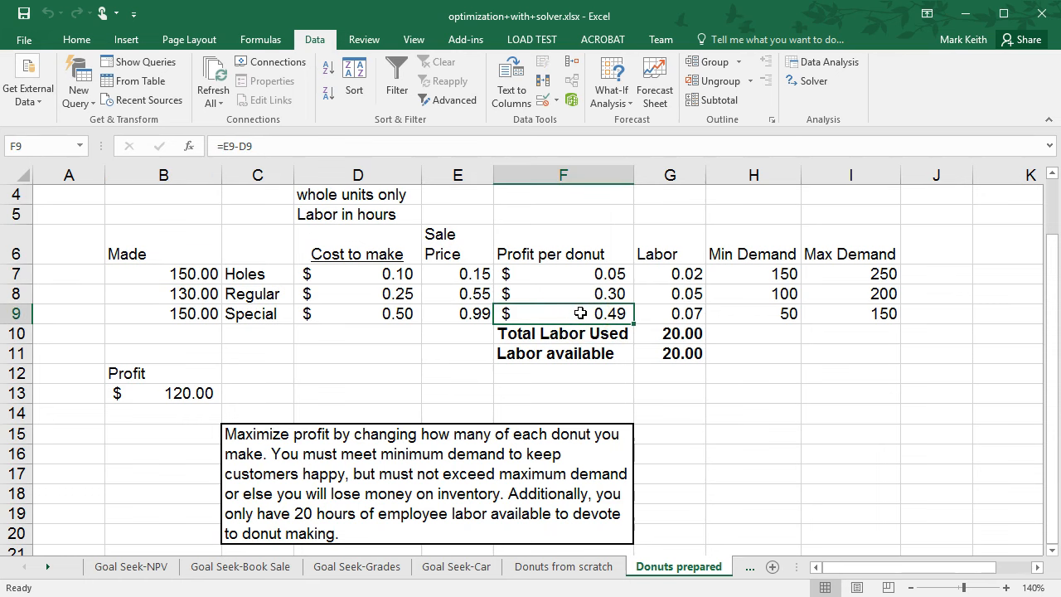
pyautogui.moveTo(249, 295); pyautogui.dragTo(203, 296)
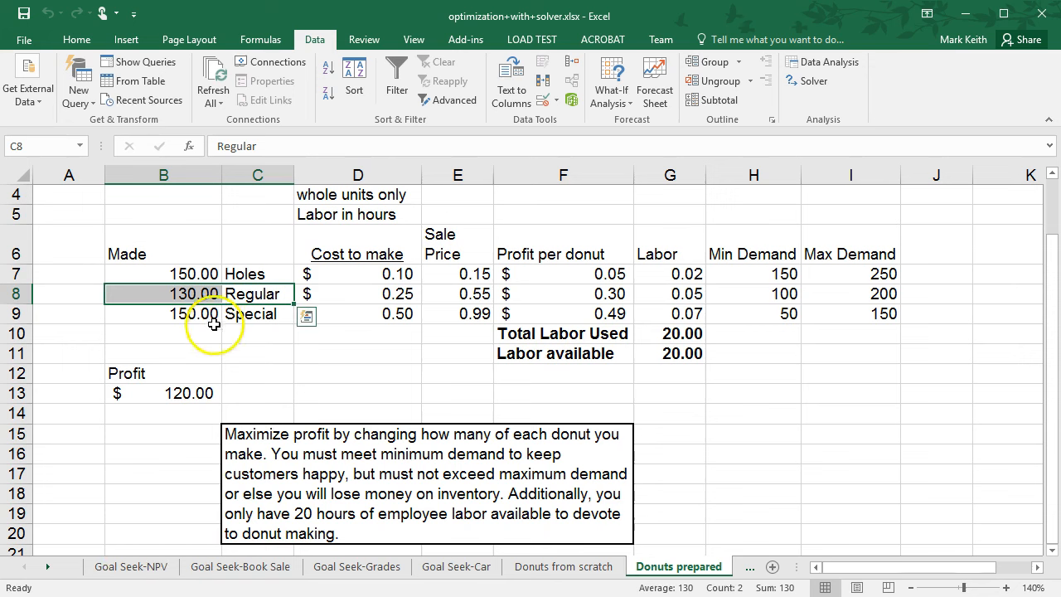
pyautogui.click(213, 295)
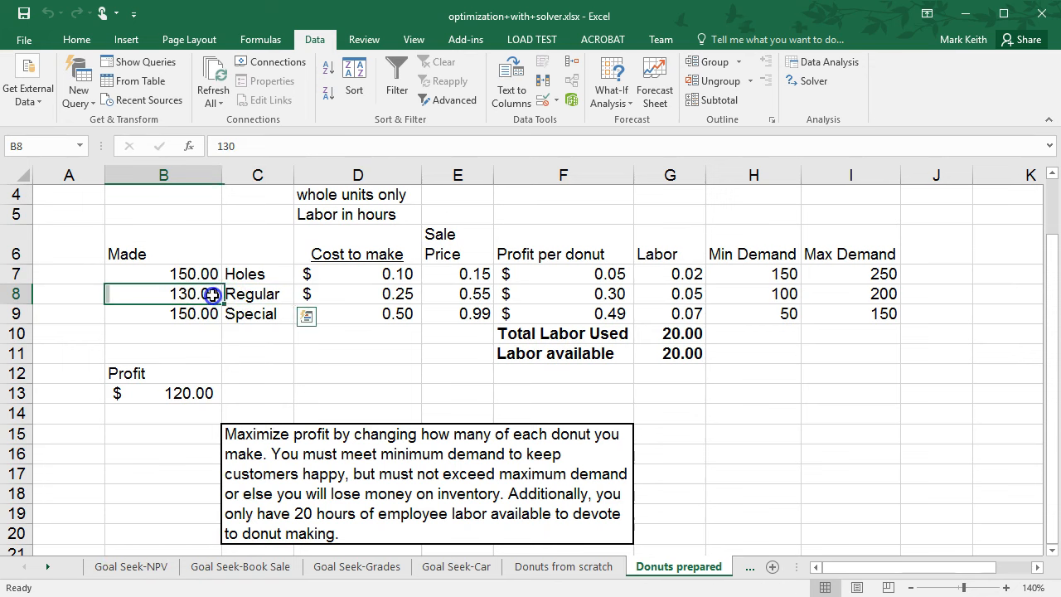
pyautogui.click(572, 294)
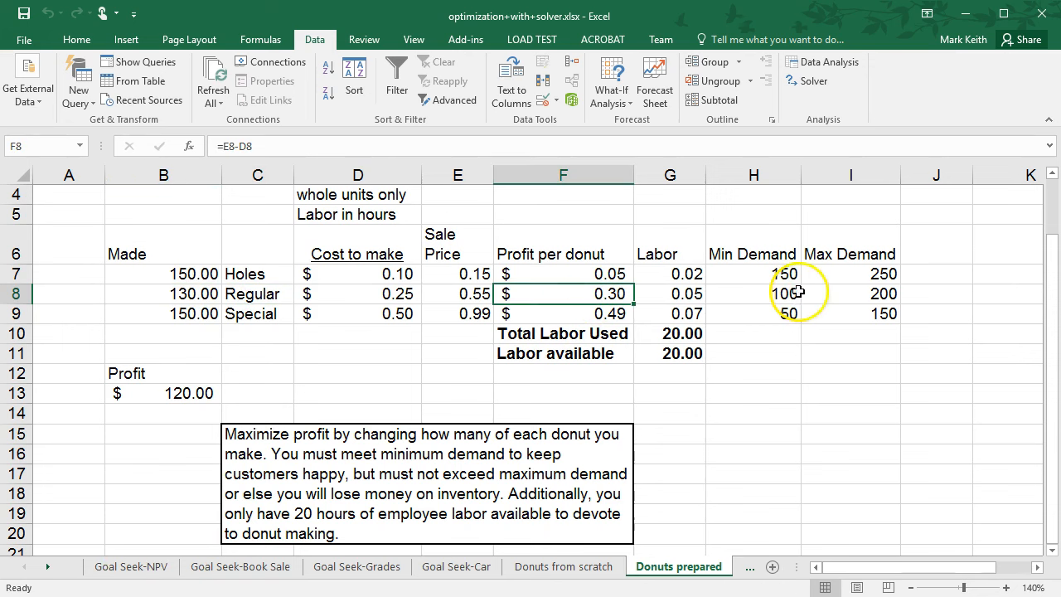
pyautogui.click(835, 293)
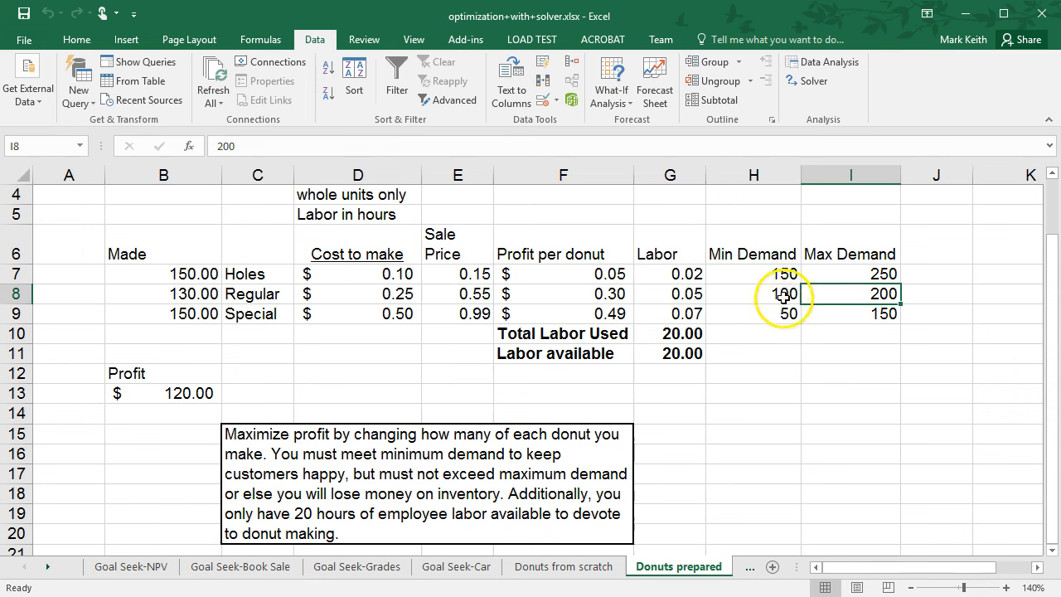
pyautogui.click(480, 272)
pyautogui.click(194, 273)
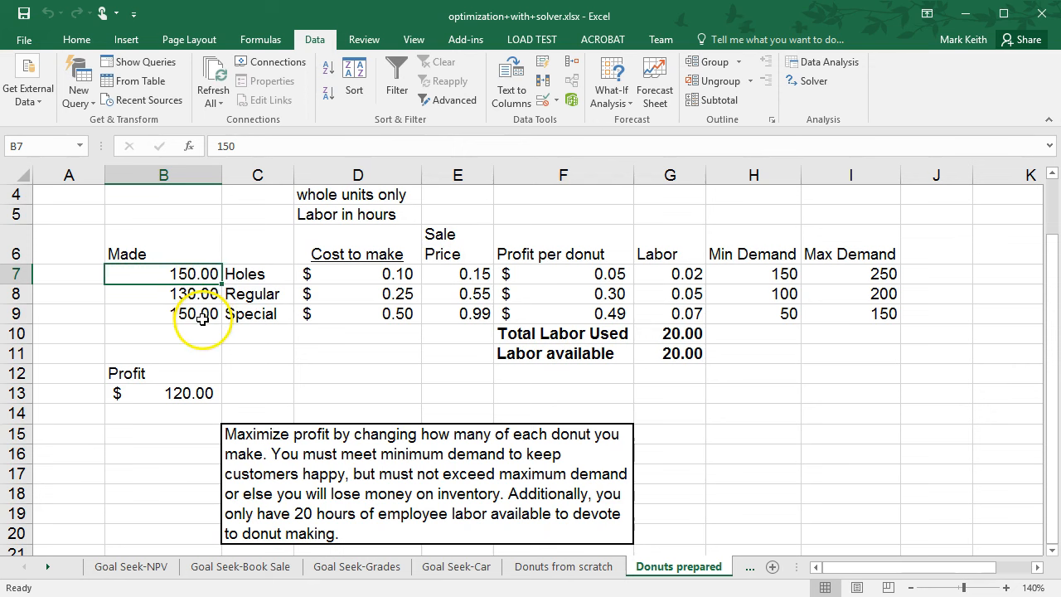
pyautogui.moveTo(199, 312); pyautogui.dragTo(237, 317)
pyautogui.moveTo(202, 274); pyautogui.dragTo(236, 294)
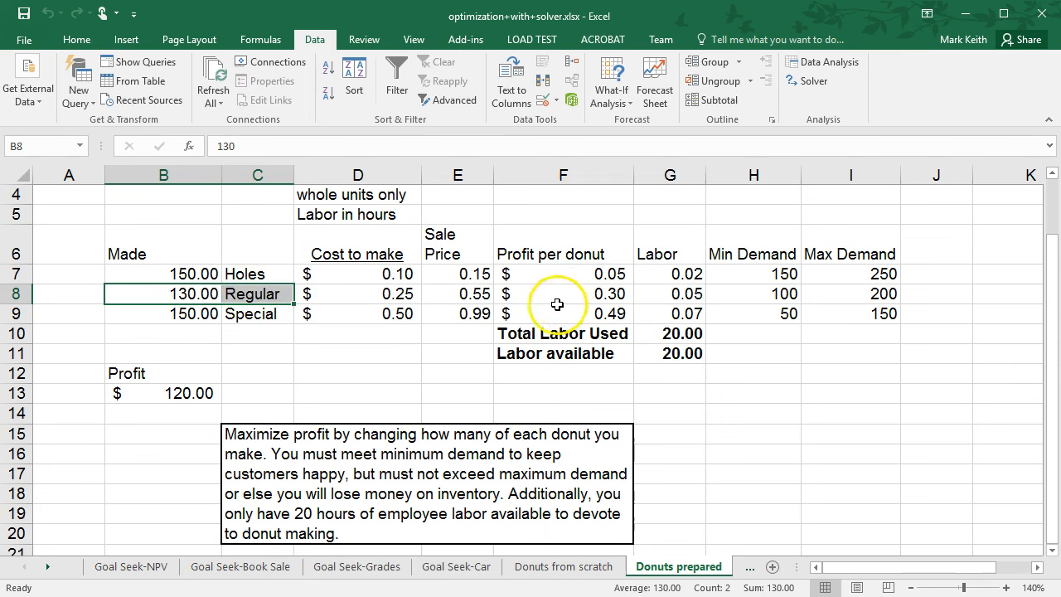
pyautogui.click(180, 400)
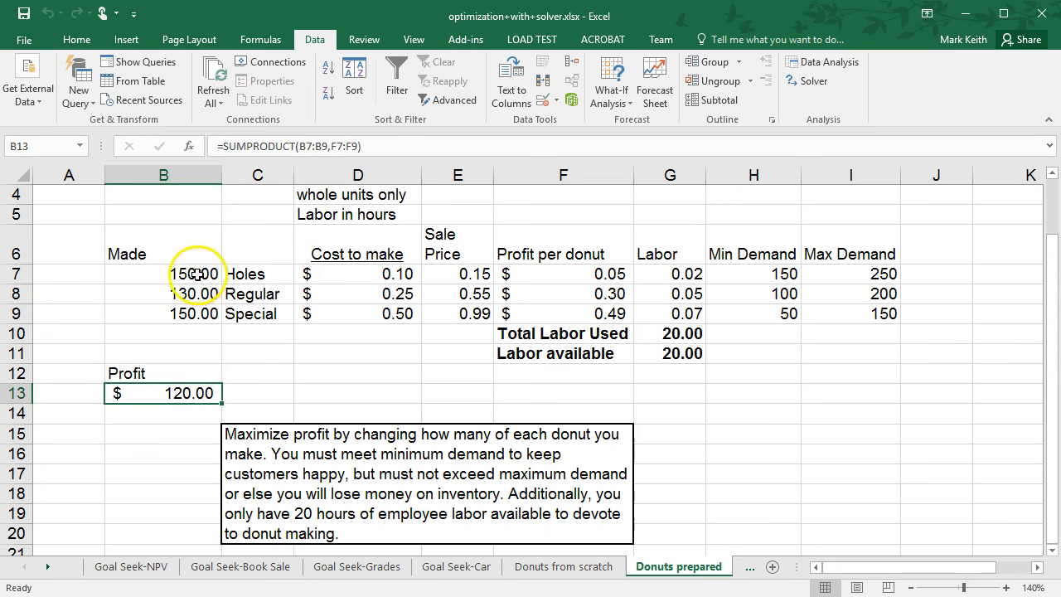
# Add a Solver constraint making $B$7:$B$9 integer to enforce whole units only.
pyautogui.click(343, 194)
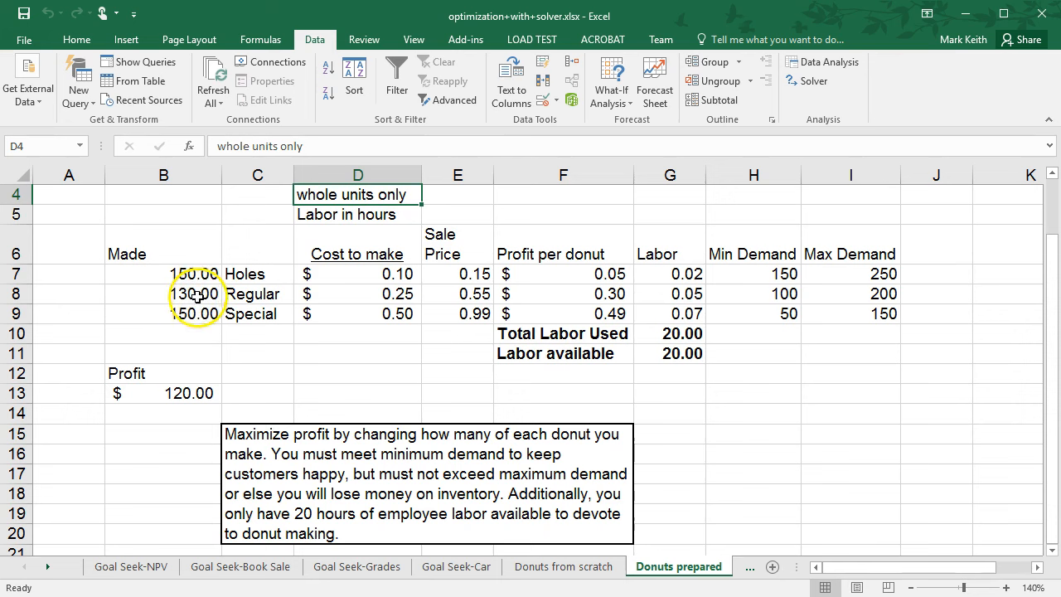
pyautogui.click(487, 298)
pyautogui.click(808, 80)
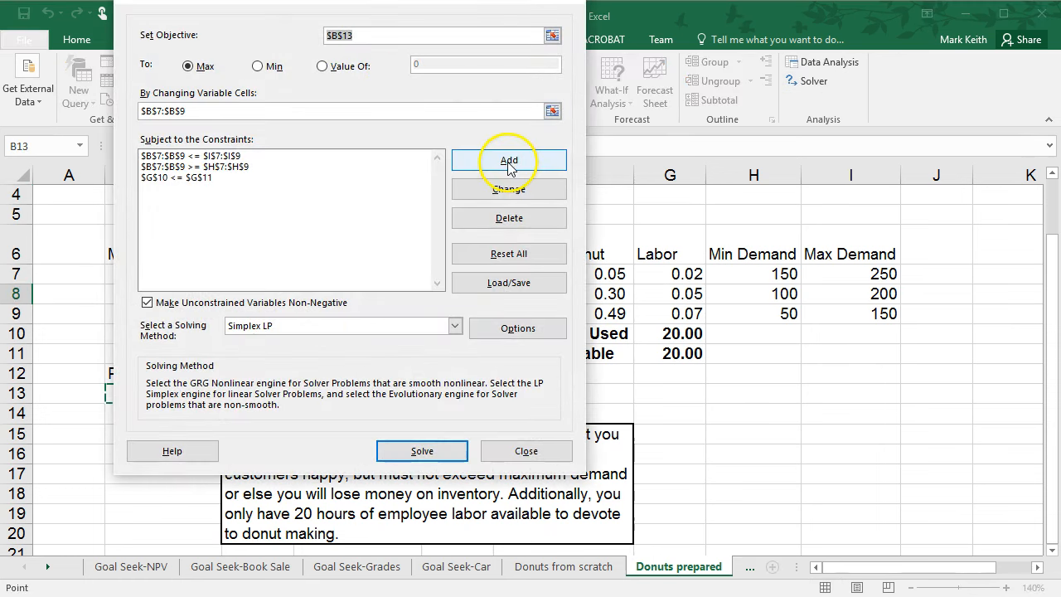
pyautogui.click(509, 161)
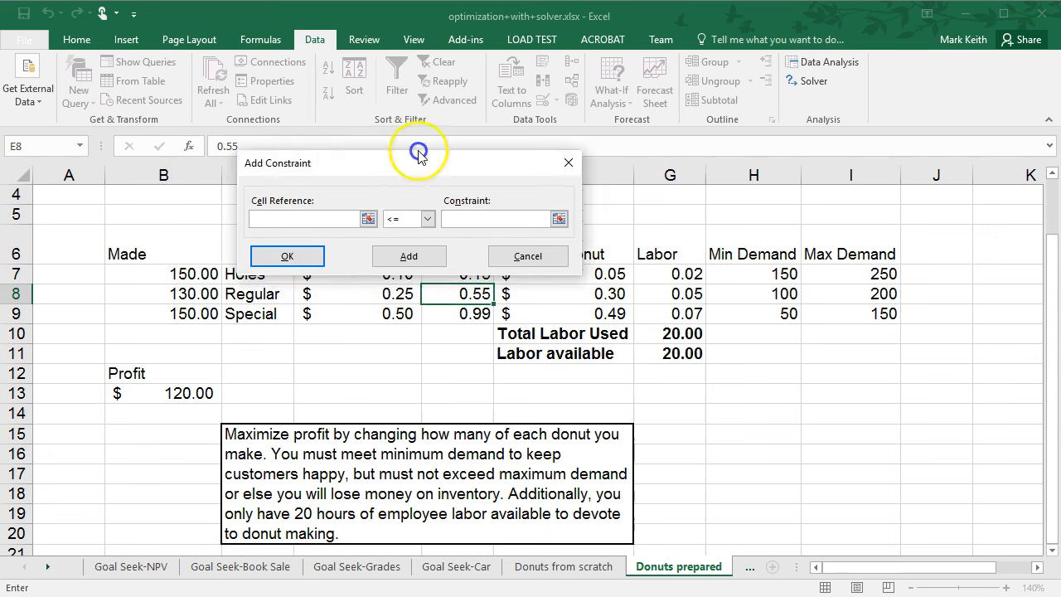
pyautogui.moveTo(196, 275); pyautogui.dragTo(192, 313)
pyautogui.click(531, 201)
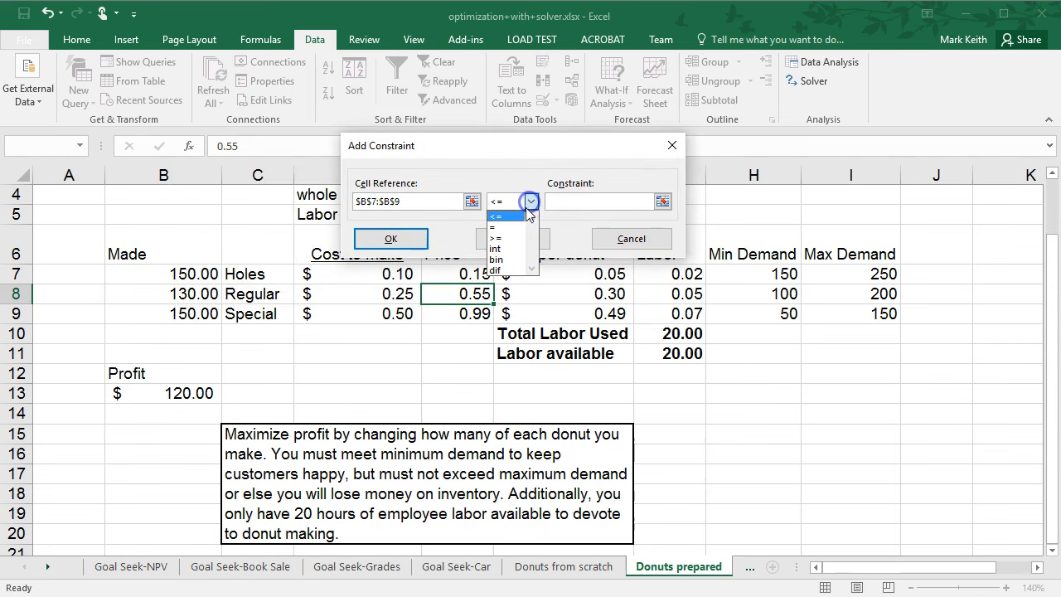
pyautogui.click(501, 251)
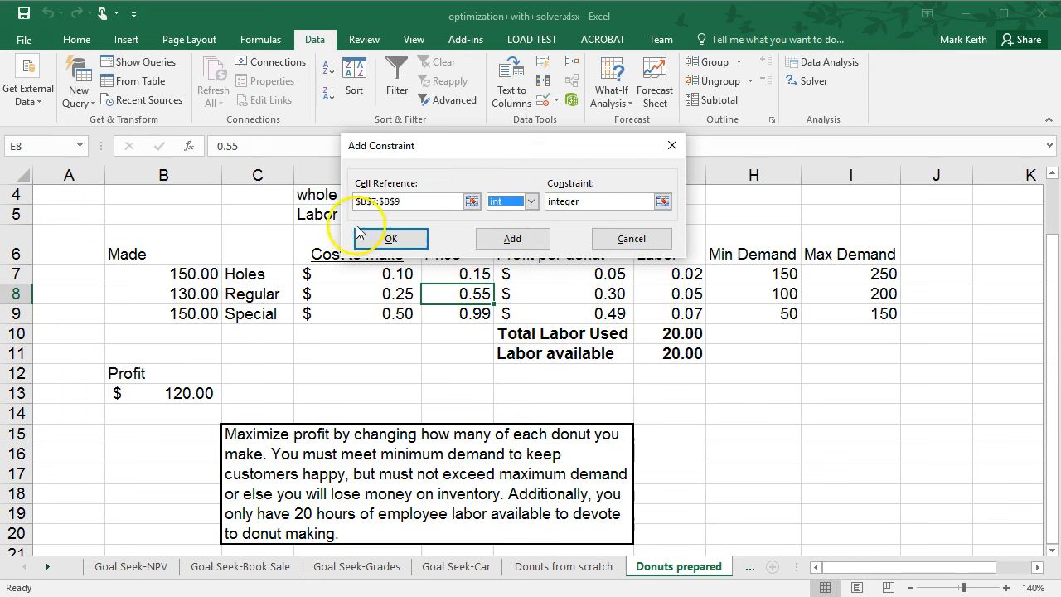
pyautogui.click(410, 240)
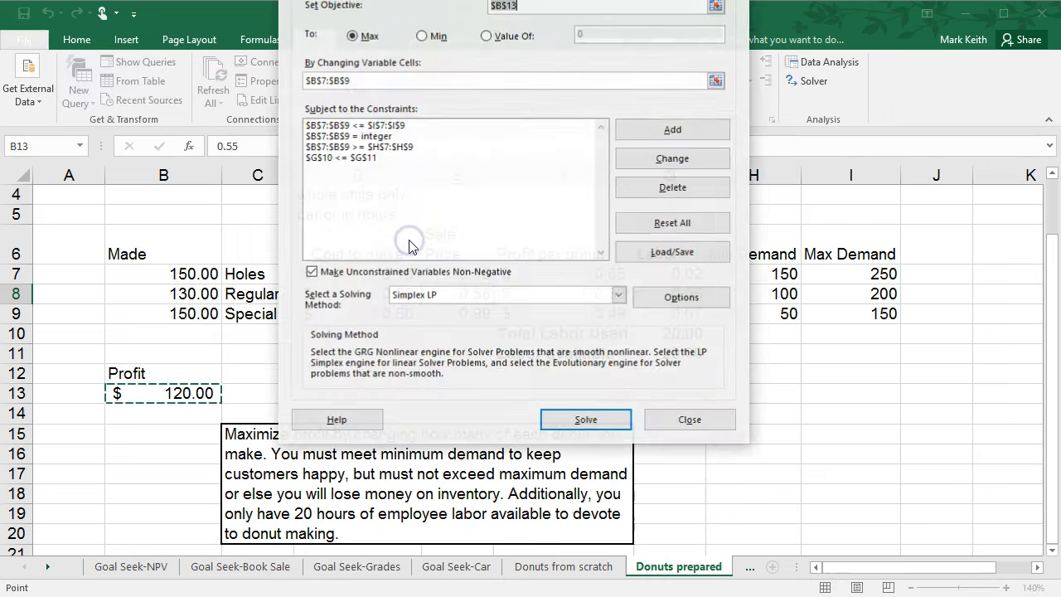
# Solve with the integer constraint included and keep the Solver solution.
pyautogui.click(586, 423)
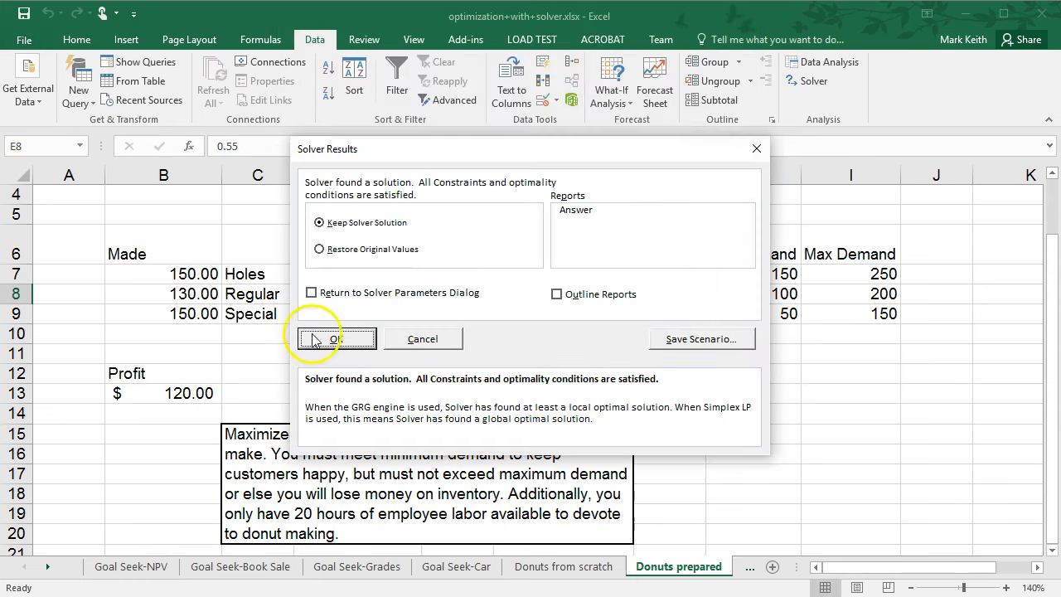
pyautogui.click(313, 340)
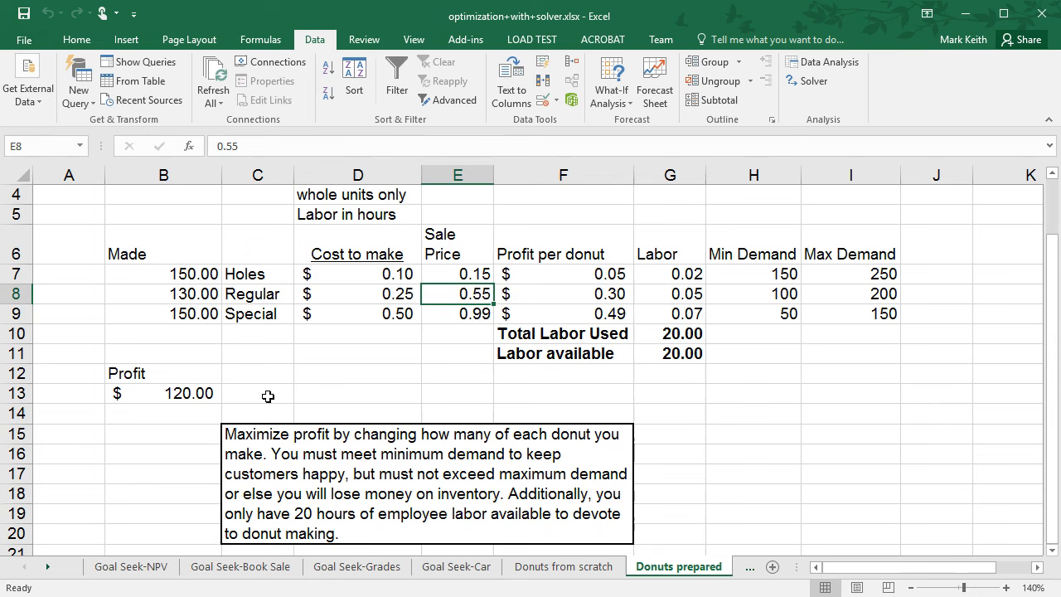
# Open the Shipping sheet and examine the shipping costs table, the number needed and the number to be shipped columns.
pyautogui.click(749, 568)
pyautogui.click(746, 569)
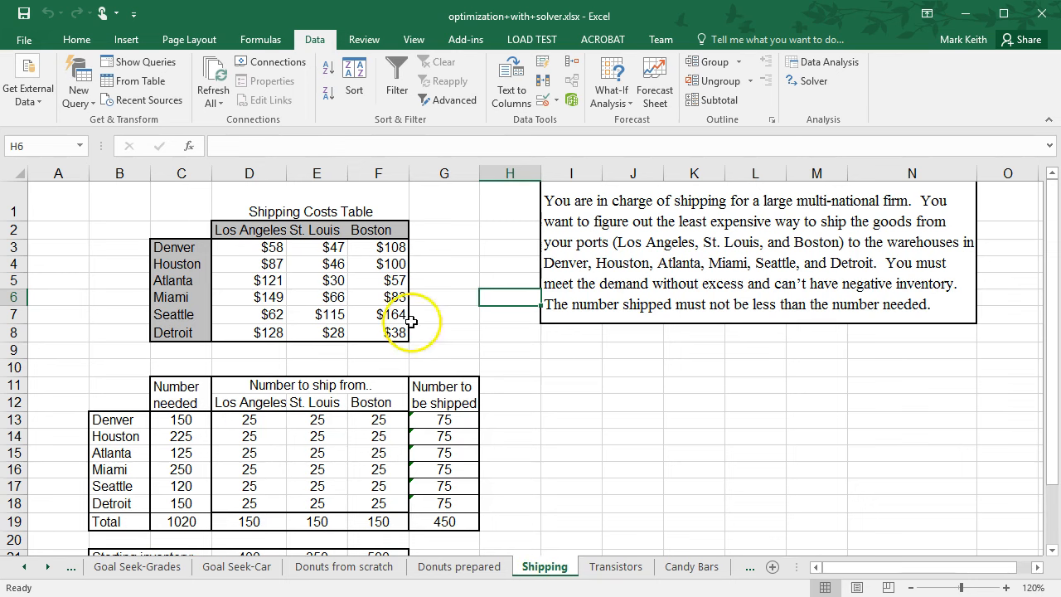
pyautogui.click(561, 365)
pyautogui.moveTo(1054, 322); pyautogui.dragTo(1054, 323)
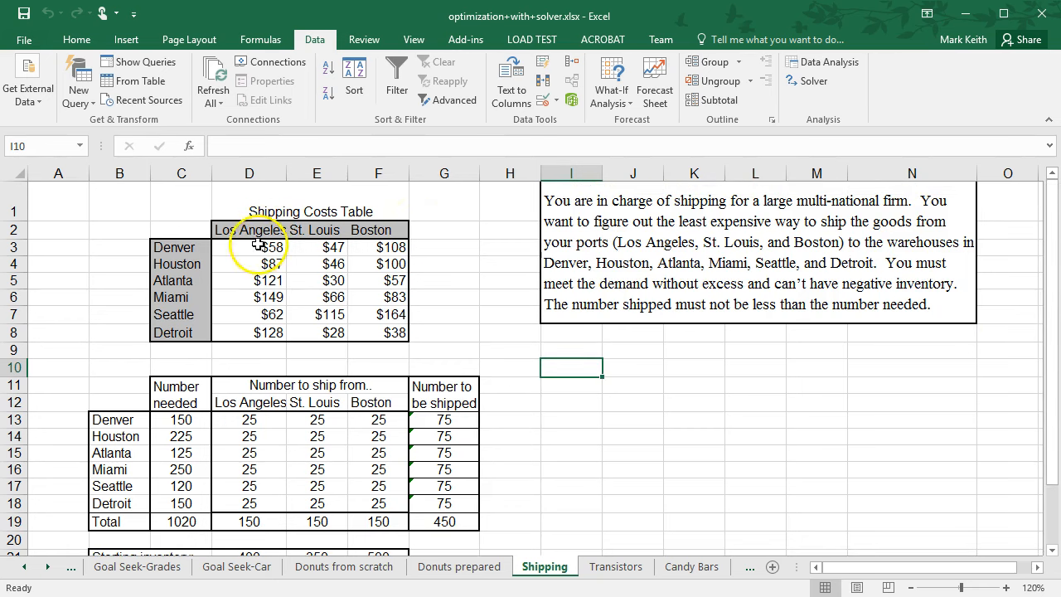
pyautogui.moveTo(177, 246); pyautogui.dragTo(183, 347)
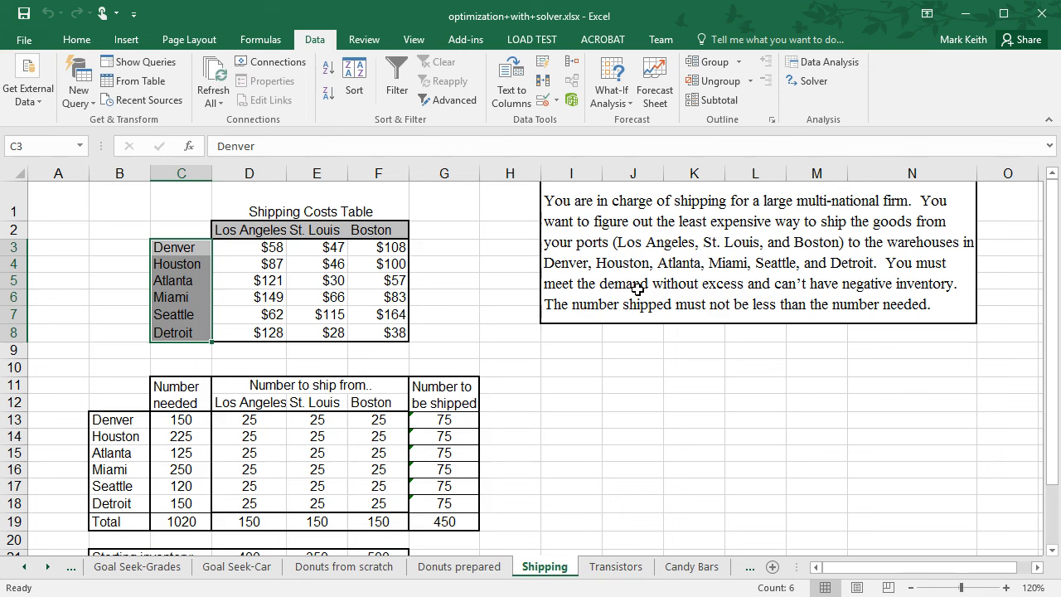
pyautogui.click(178, 423)
pyautogui.moveTo(176, 433); pyautogui.dragTo(174, 506)
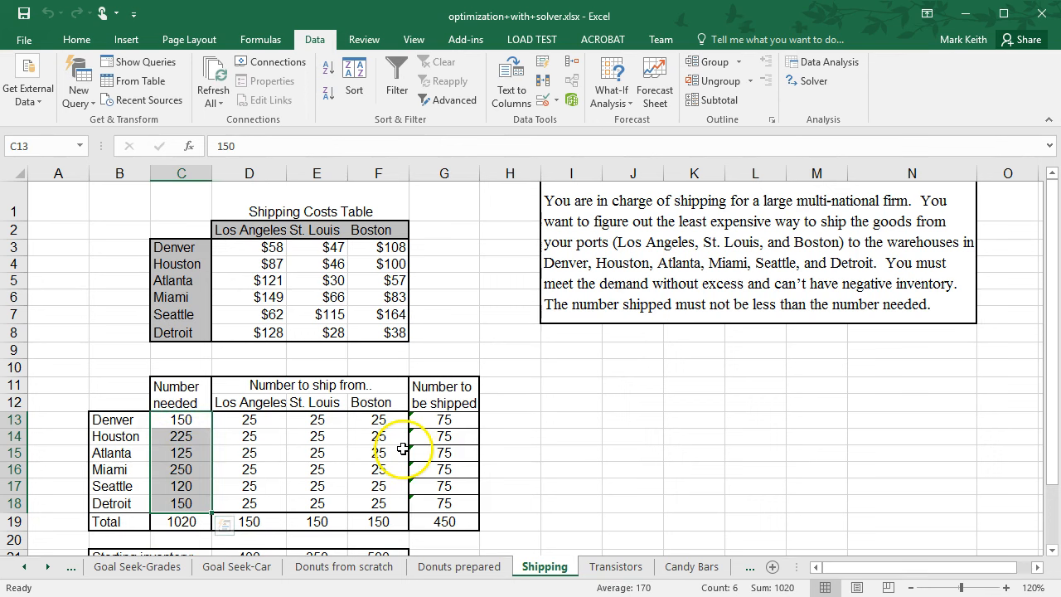
pyautogui.moveTo(444, 420); pyautogui.dragTo(447, 508)
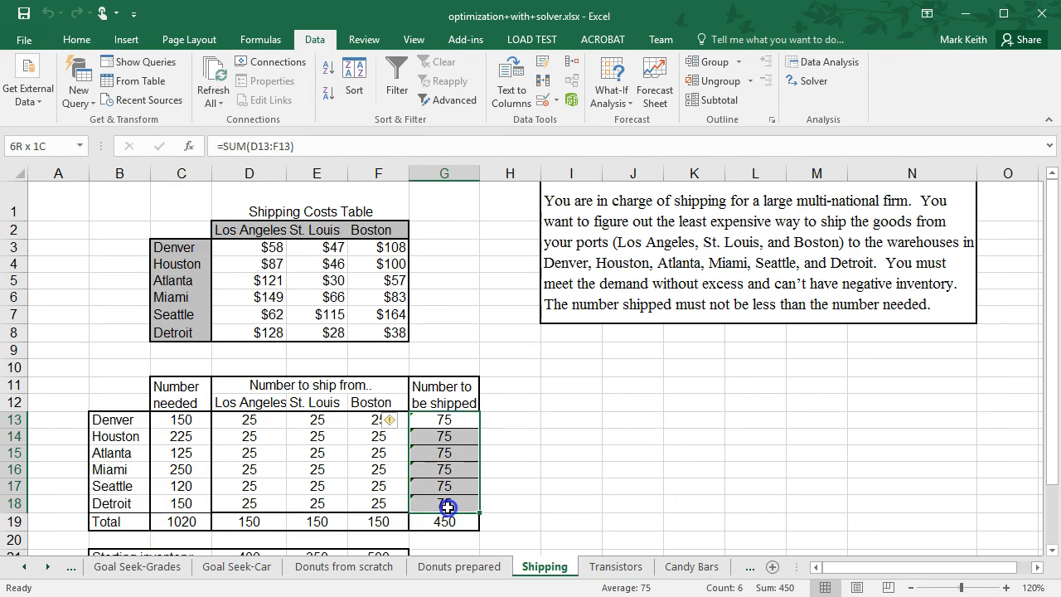
pyautogui.moveTo(180, 420); pyautogui.dragTo(190, 503)
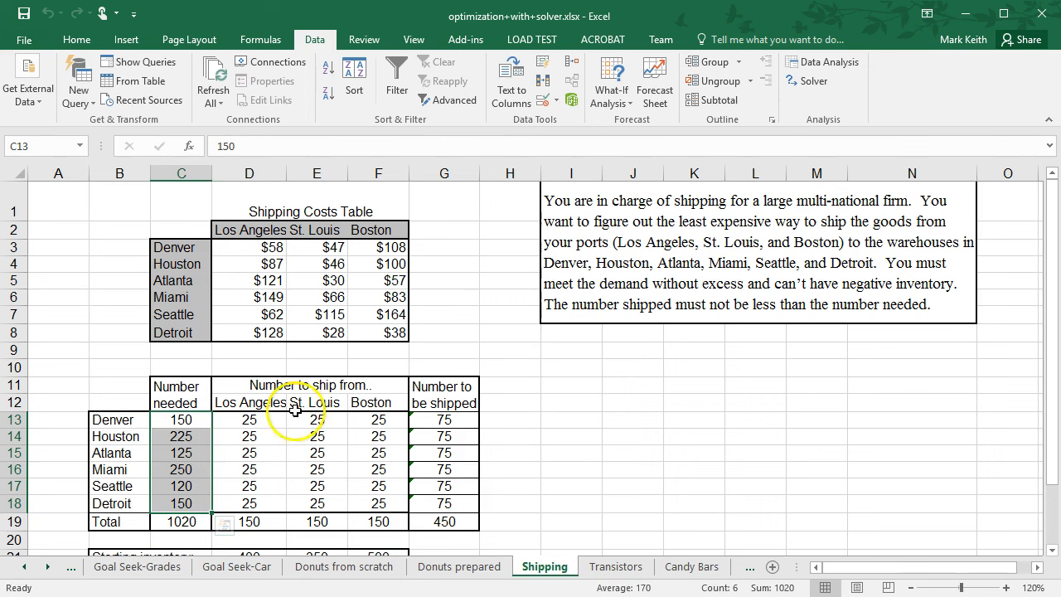
pyautogui.moveTo(179, 419); pyautogui.dragTo(186, 512)
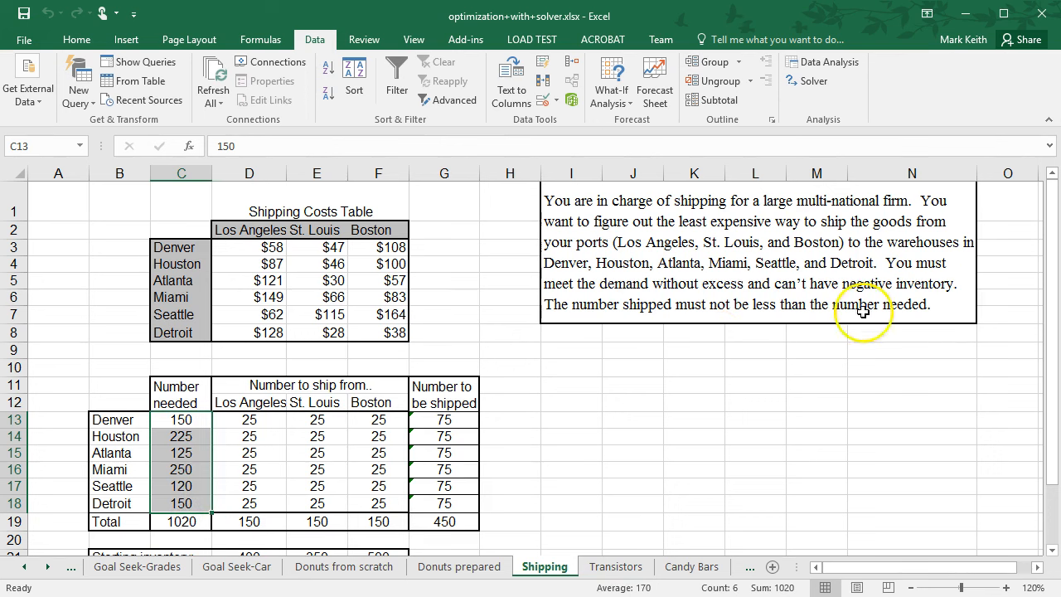
pyautogui.click(1051, 280)
pyautogui.moveTo(1050, 281); pyautogui.dragTo(1035, 350)
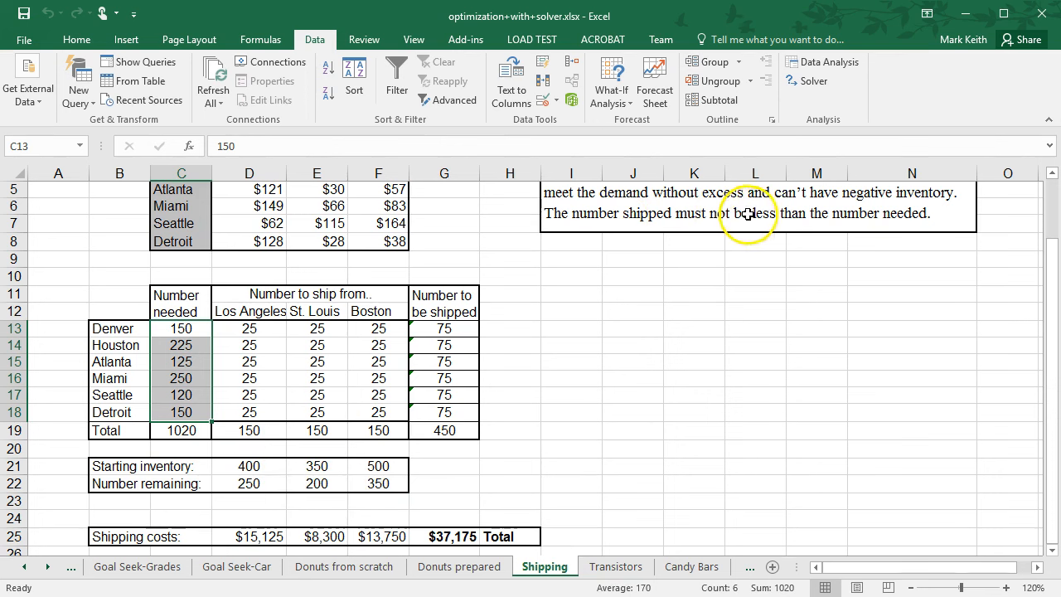
pyautogui.moveTo(1049, 315); pyautogui.dragTo(1053, 257)
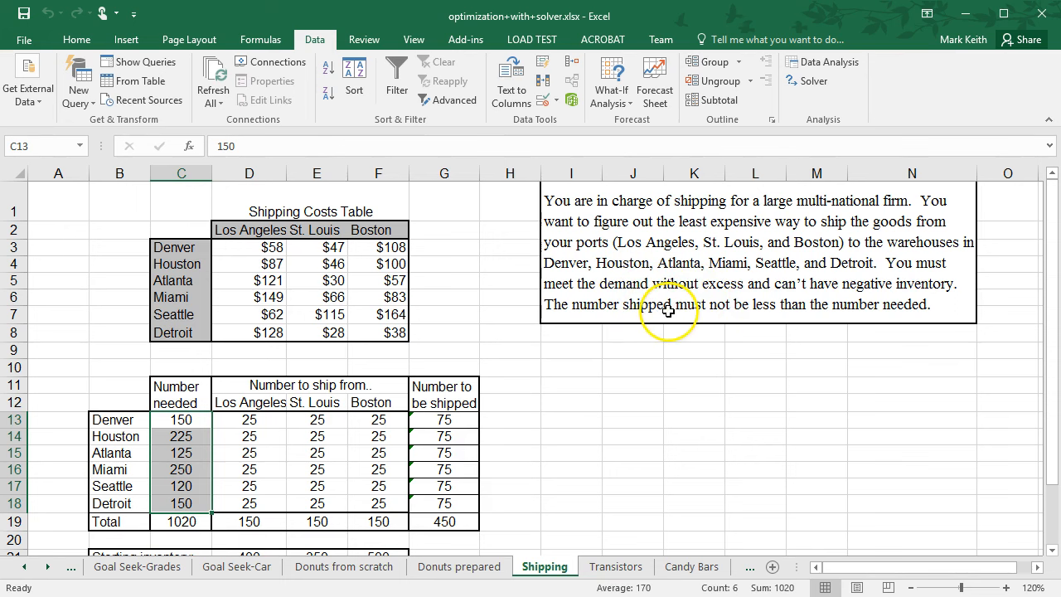
pyautogui.click(176, 421)
pyautogui.moveTo(177, 427); pyautogui.dragTo(176, 504)
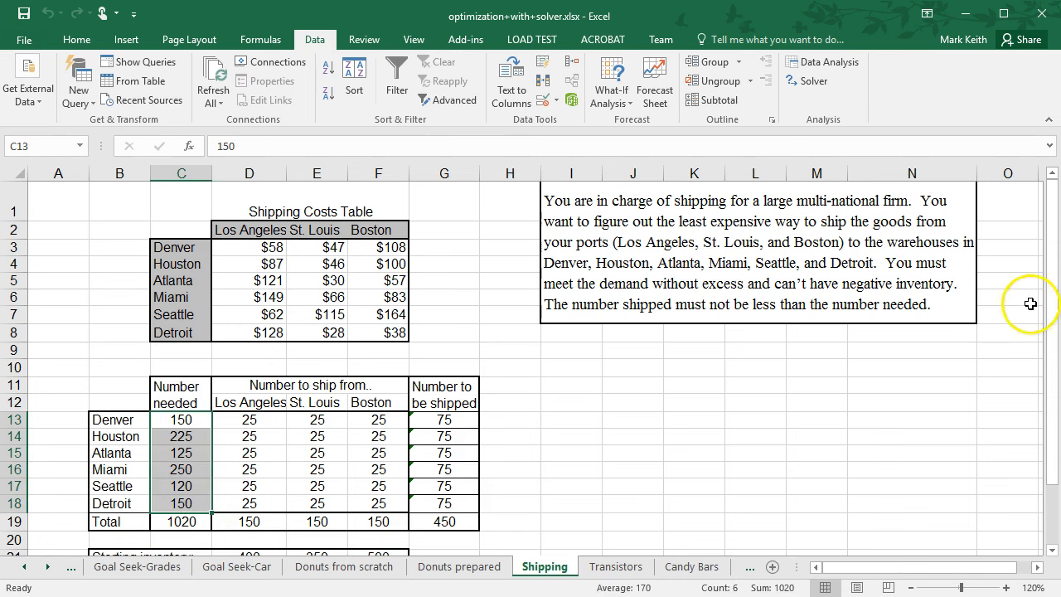
pyautogui.moveTo(1052, 301)
pyautogui.mouseDown()
pyautogui.moveTo(1051, 314)
pyautogui.moveTo(1051, 303)
pyautogui.mouseUp()
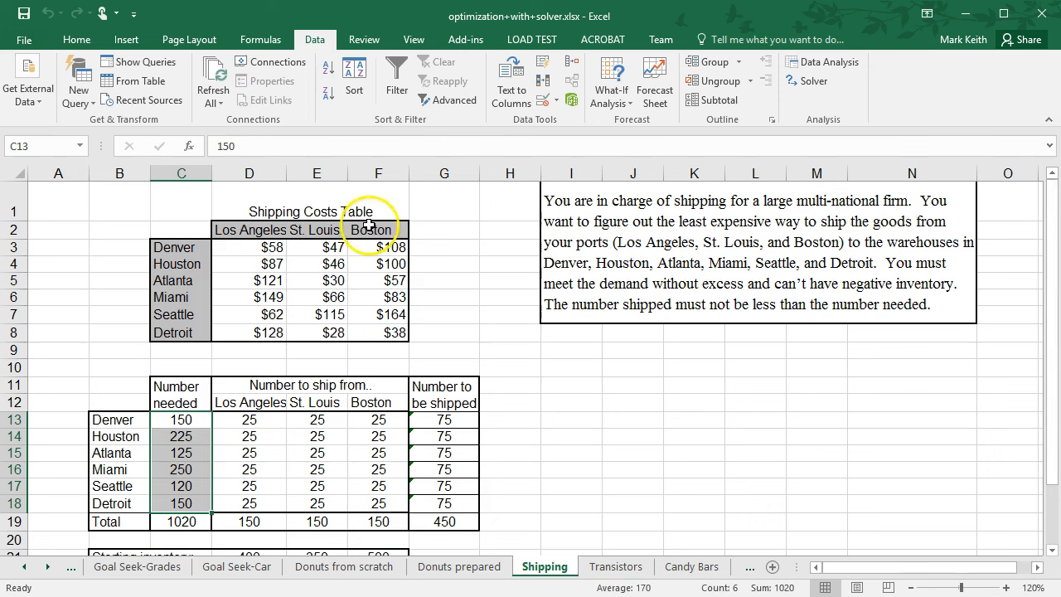
pyautogui.click(254, 235)
pyautogui.moveTo(177, 247); pyautogui.dragTo(177, 336)
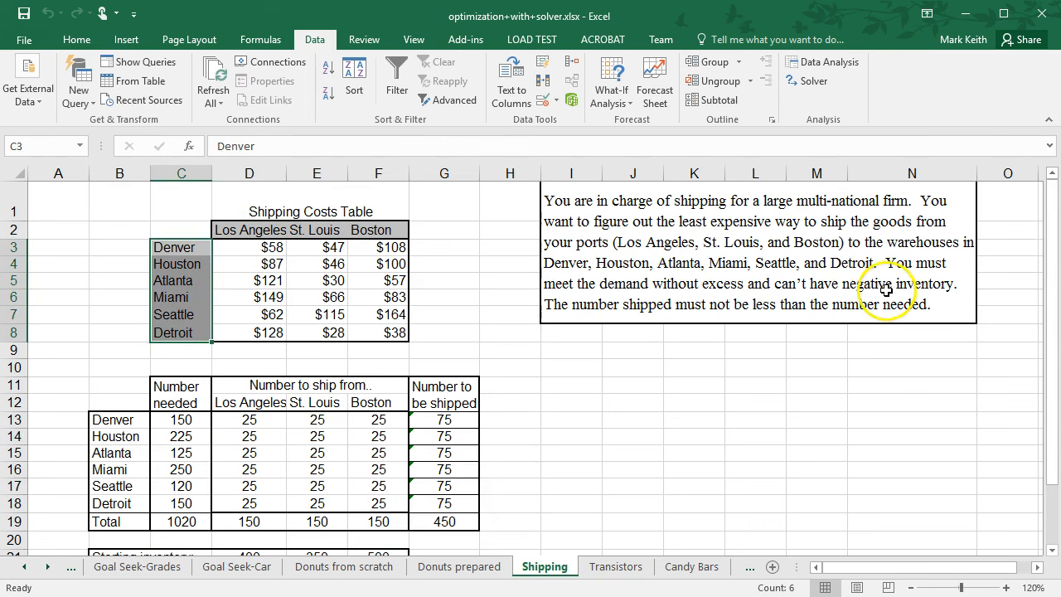
pyautogui.moveTo(1051, 297); pyautogui.dragTo(1050, 297)
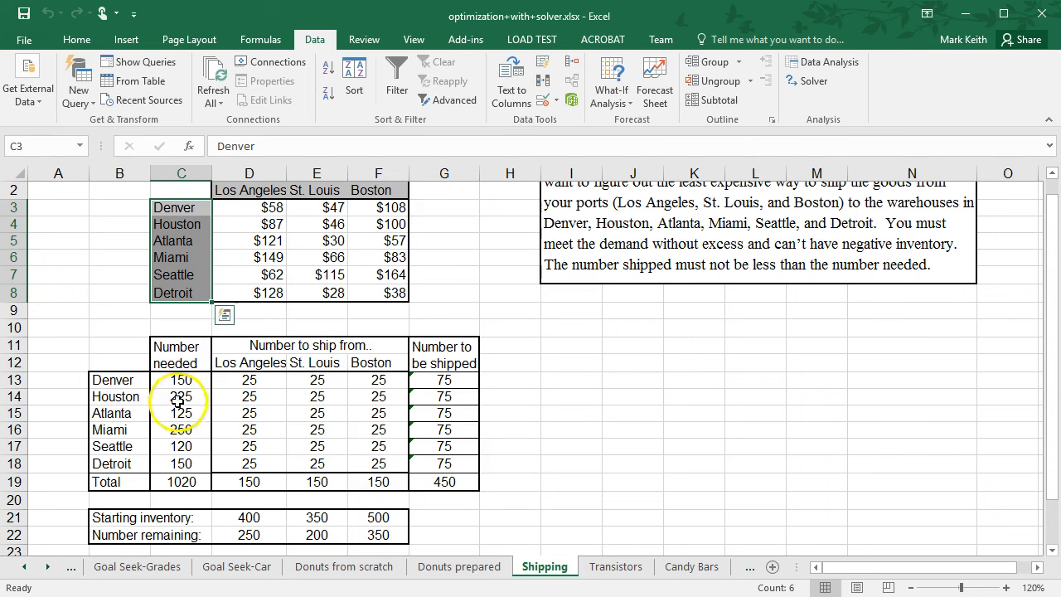
pyautogui.moveTo(1048, 325); pyautogui.dragTo(1042, 422)
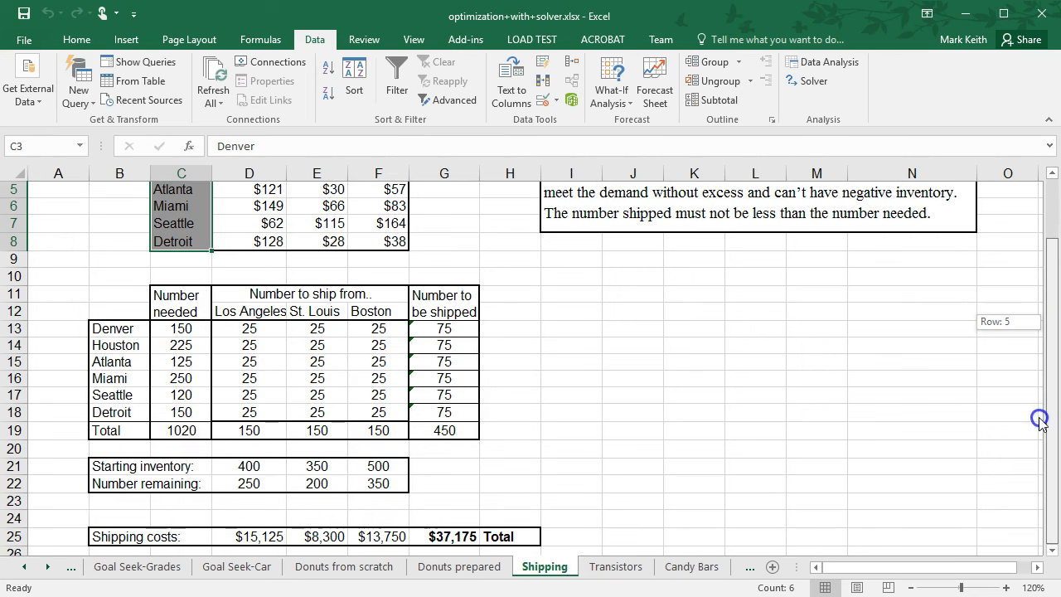
# Examine the shipping cost formulas in row 25 and the shipment quantity range D13:F18.
pyautogui.click(445, 537)
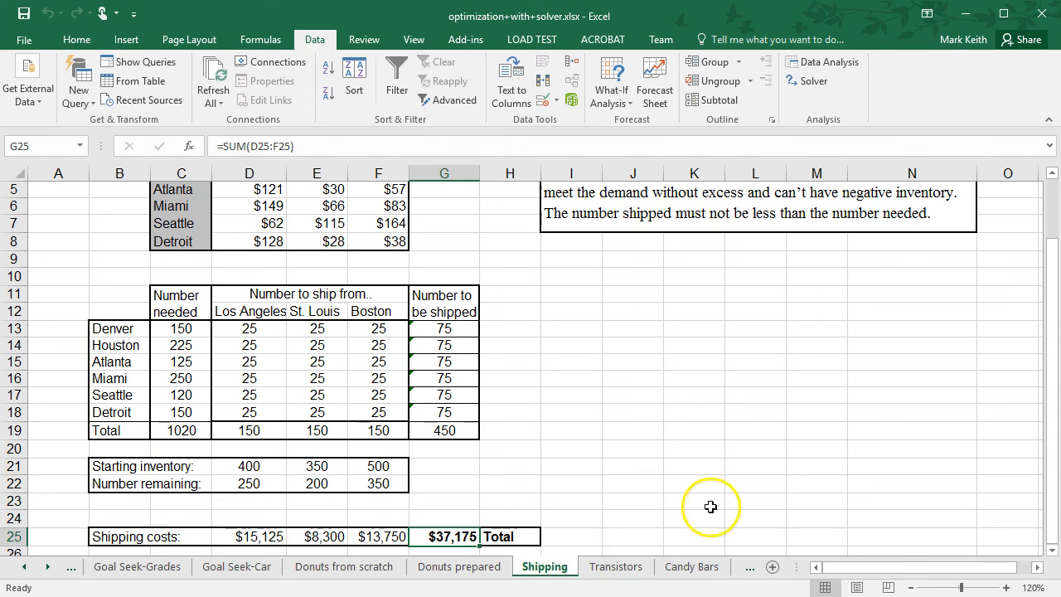
pyautogui.click(248, 543)
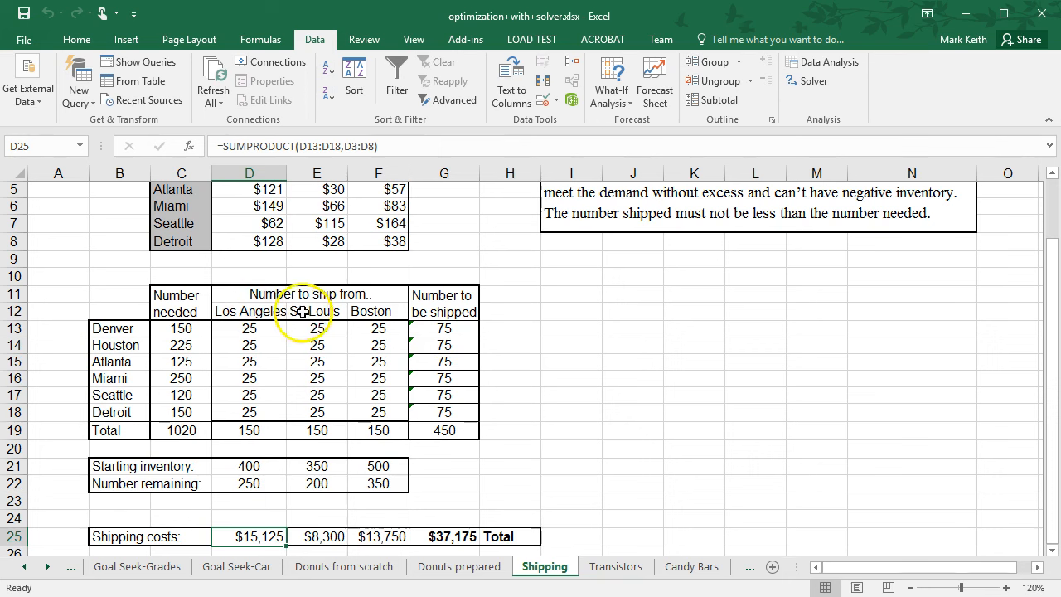
pyautogui.click(454, 539)
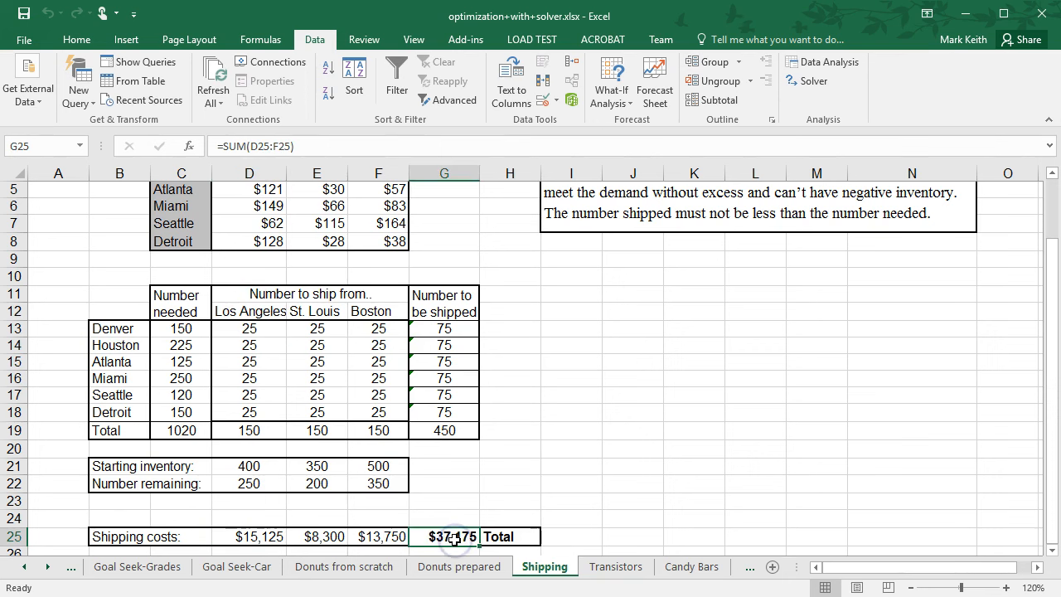
pyautogui.click(264, 331)
pyautogui.moveTo(263, 332); pyautogui.dragTo(372, 414)
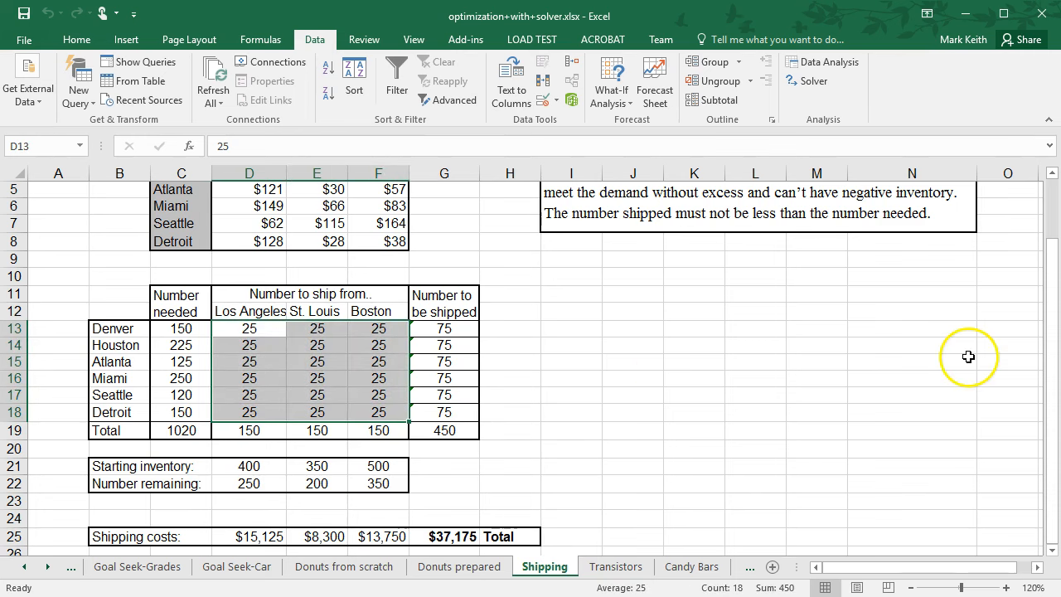
pyautogui.moveTo(1049, 363); pyautogui.dragTo(1049, 328)
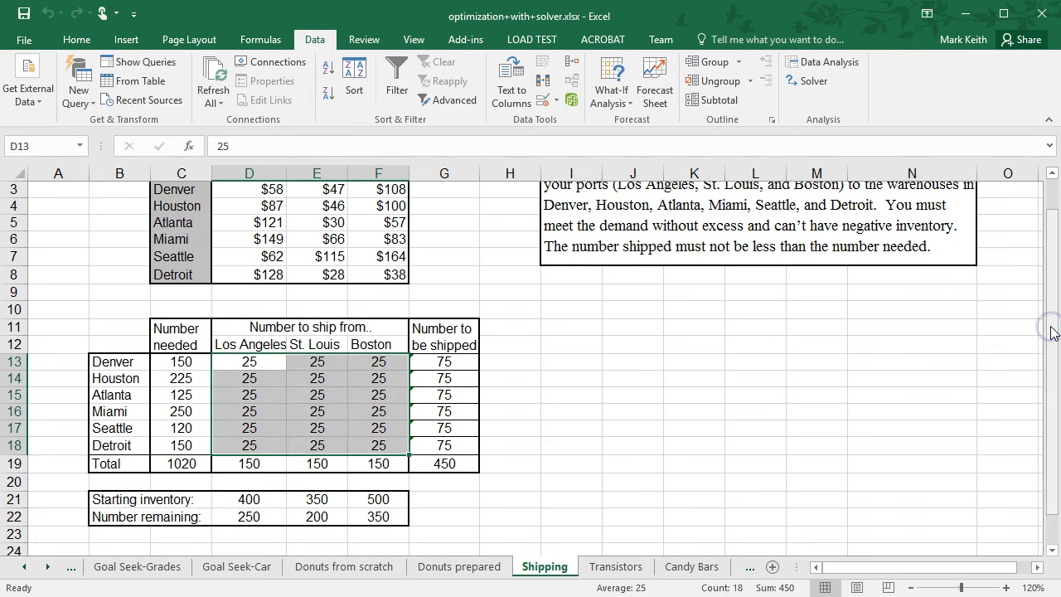
# Enter 1 as the quantity shipped from Los Angeles, St. Louis and Boston to both Denver and Houston.
pyautogui.click(251, 364)
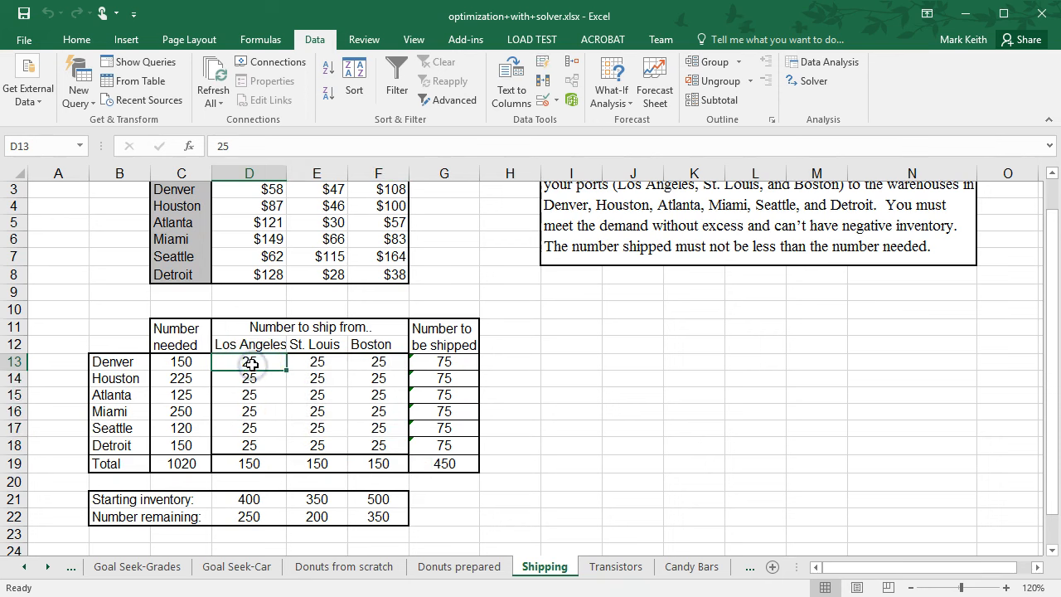
pyautogui.write('1')
pyautogui.press('Tab')
pyautogui.write('1')
pyautogui.press('Tab')
pyautogui.write('1')
pyautogui.press('Tab')
pyautogui.write('1')
pyautogui.press('Escape')
pyautogui.hotkey('alt', '=')
pyautogui.press('Escape')
pyautogui.write('=')
pyautogui.press('Down')
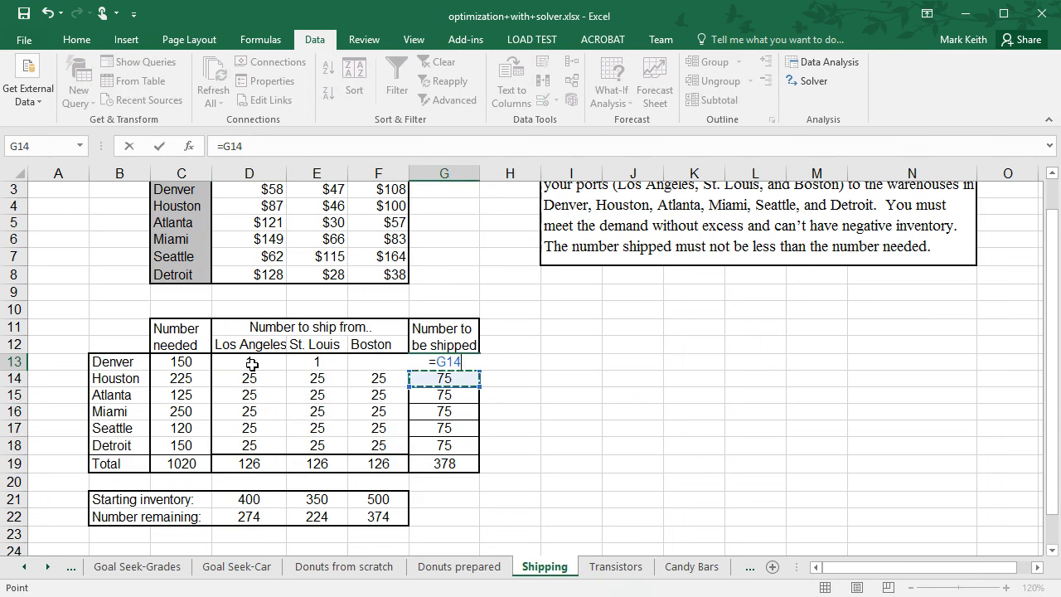
pyautogui.press('Escape')
pyautogui.hotkey('alt', '=')
pyautogui.press('Return')
pyautogui.press('Left')
pyautogui.press('Left')
pyautogui.press('Left')
pyautogui.write('1')
pyautogui.press('Right')
pyautogui.write('1')
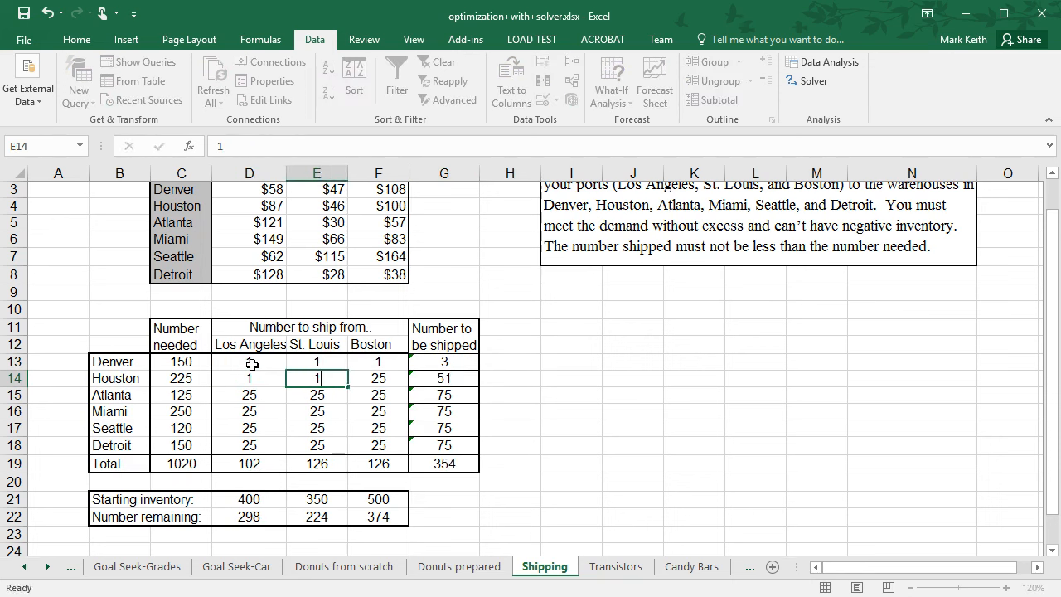
pyautogui.press('Right')
pyautogui.write('1')
pyautogui.press('Down')
pyautogui.press('Up')
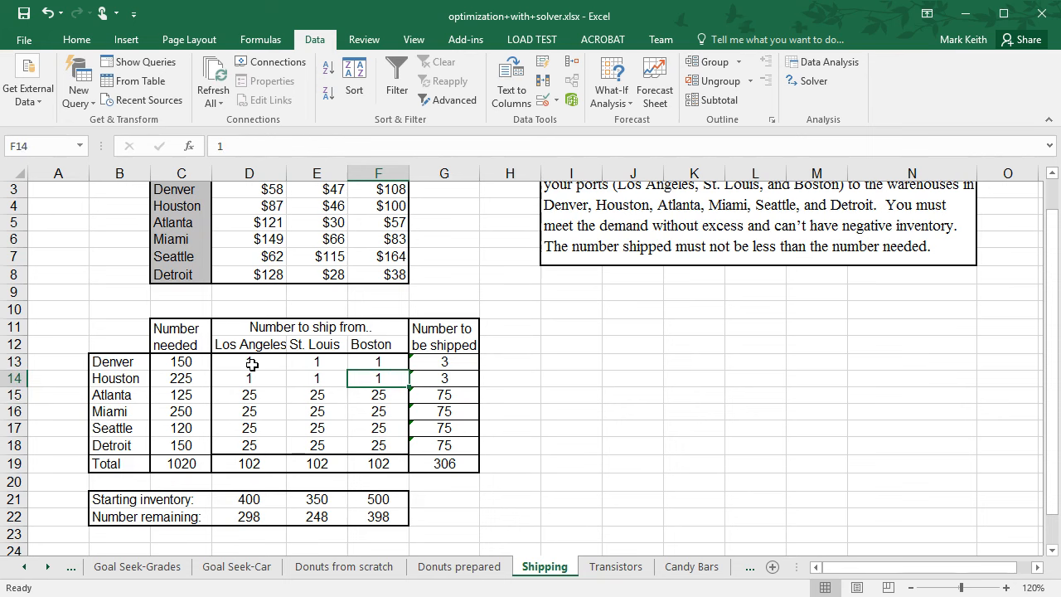
pyautogui.press('Right')
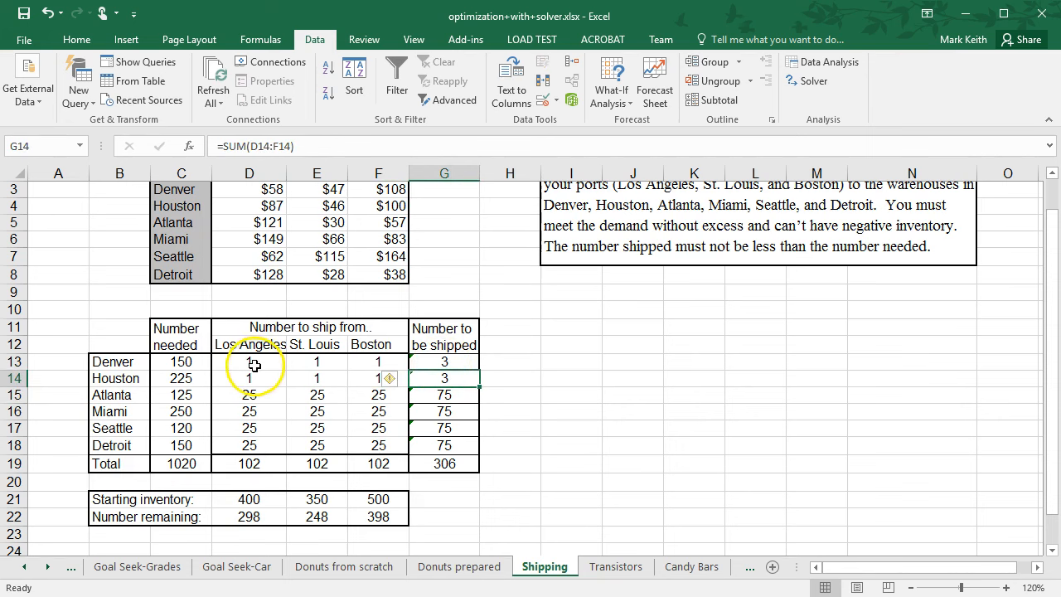
pyautogui.click(199, 363)
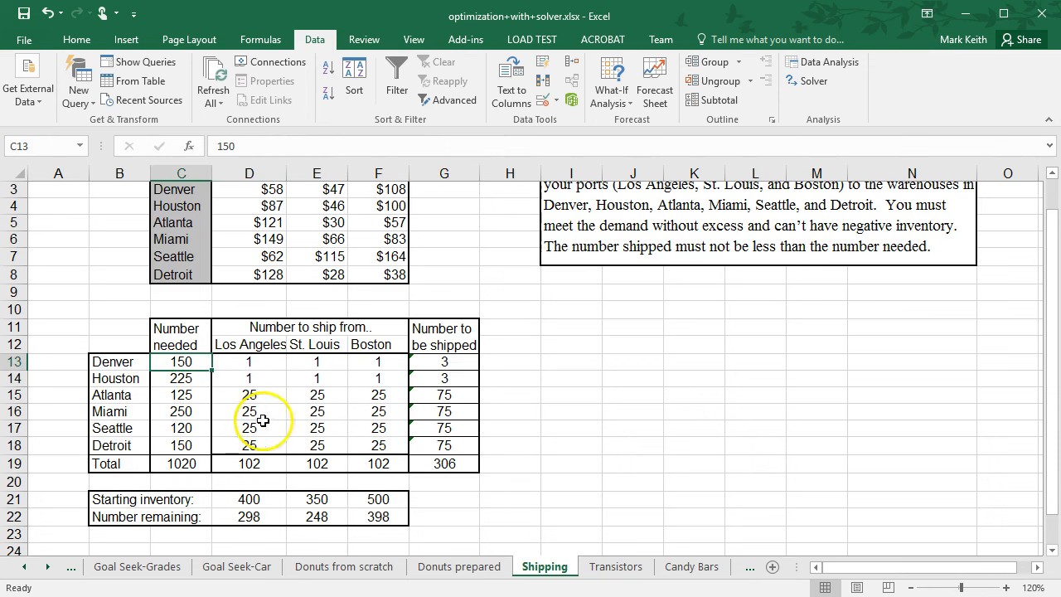
pyautogui.moveTo(1035, 360); pyautogui.dragTo(1025, 224)
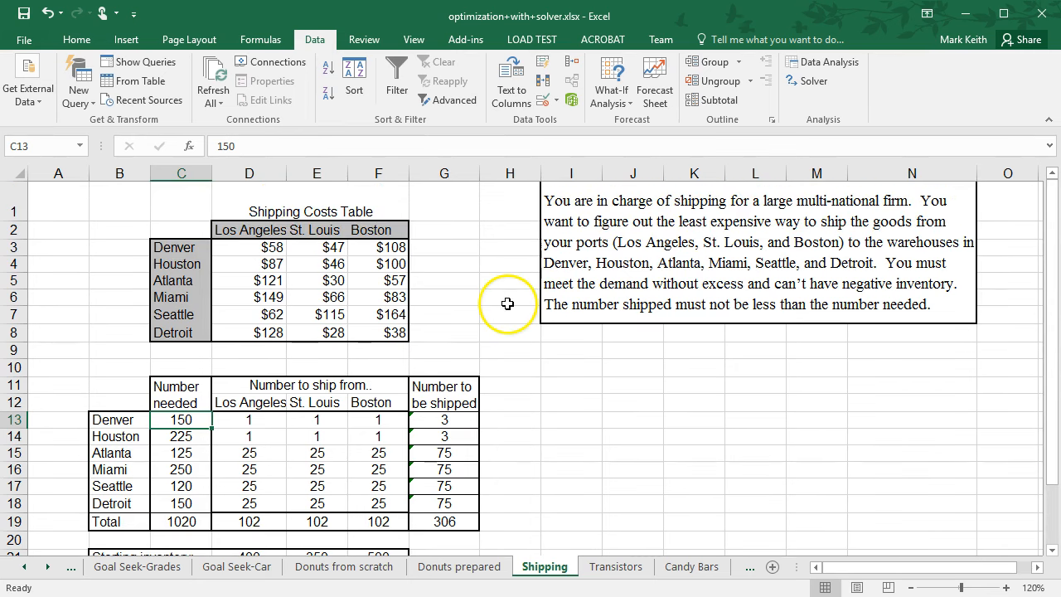
pyautogui.click(809, 81)
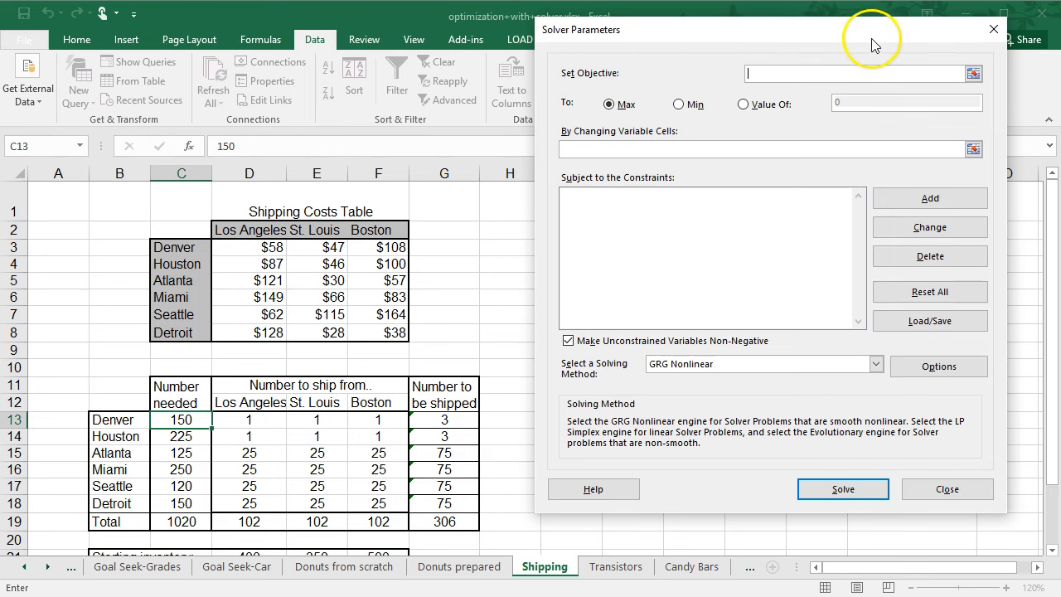
pyautogui.click(993, 29)
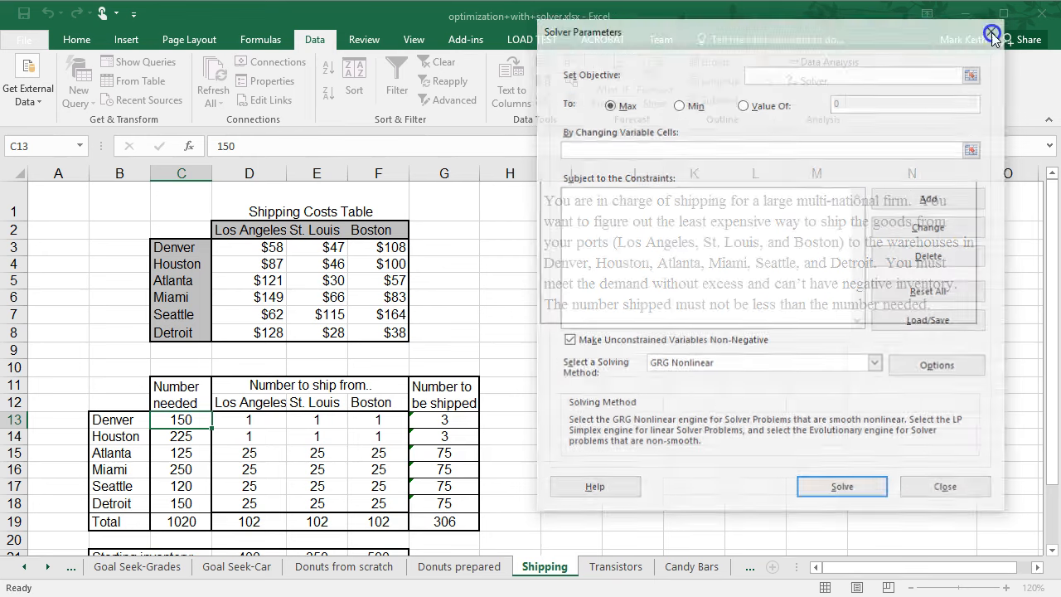
# Inspect the total shipping cost formula in G25.
pyautogui.moveTo(1051, 226); pyautogui.dragTo(1050, 330)
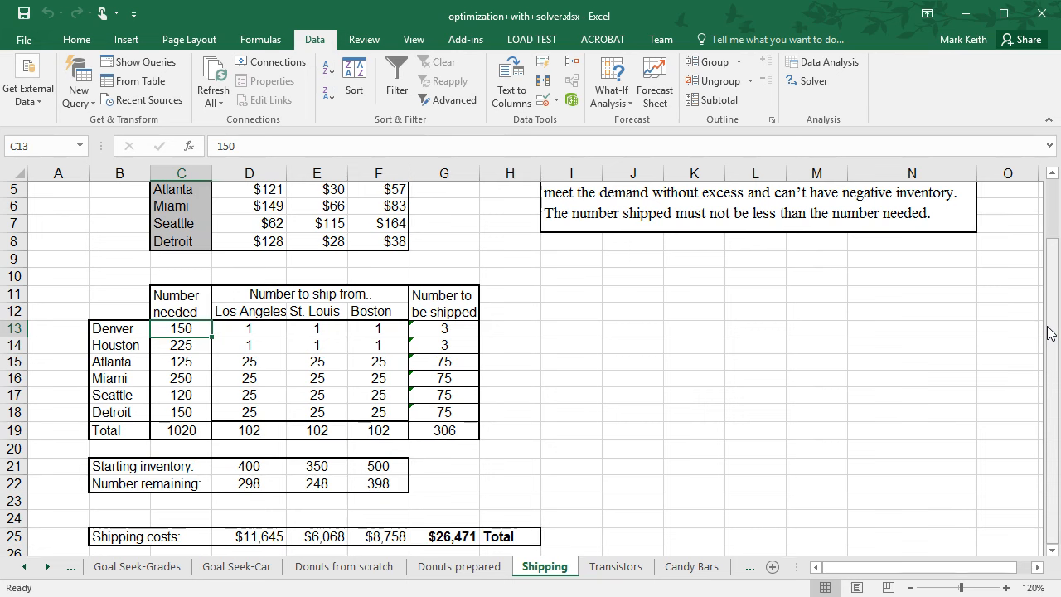
pyautogui.click(458, 537)
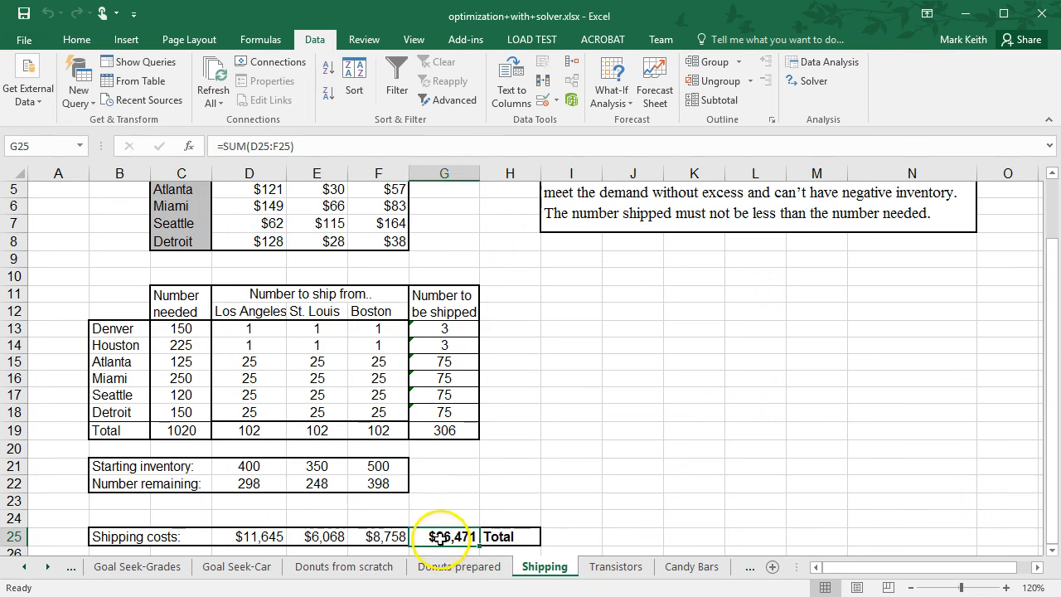
pyautogui.click(287, 146)
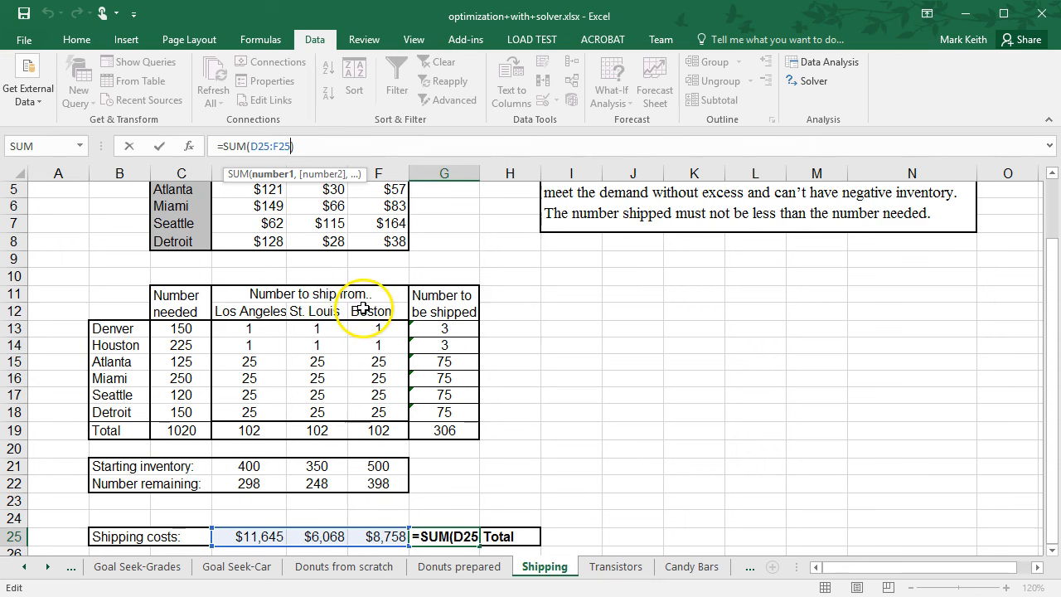
pyautogui.press('Return')
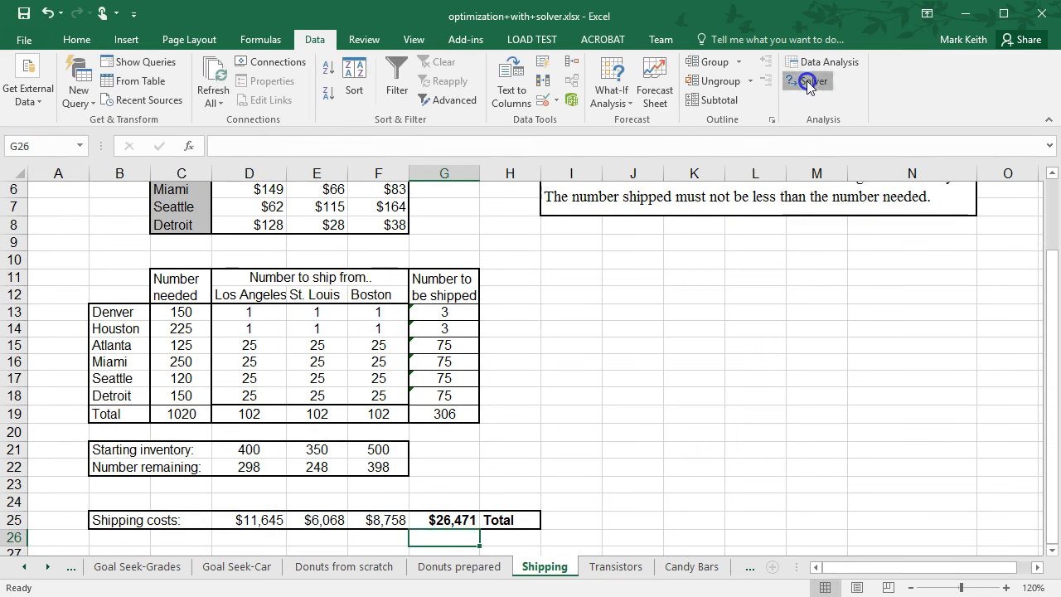
# Open Solver, set the objective to G25 with Min, then close the dialog.
pyautogui.click(808, 81)
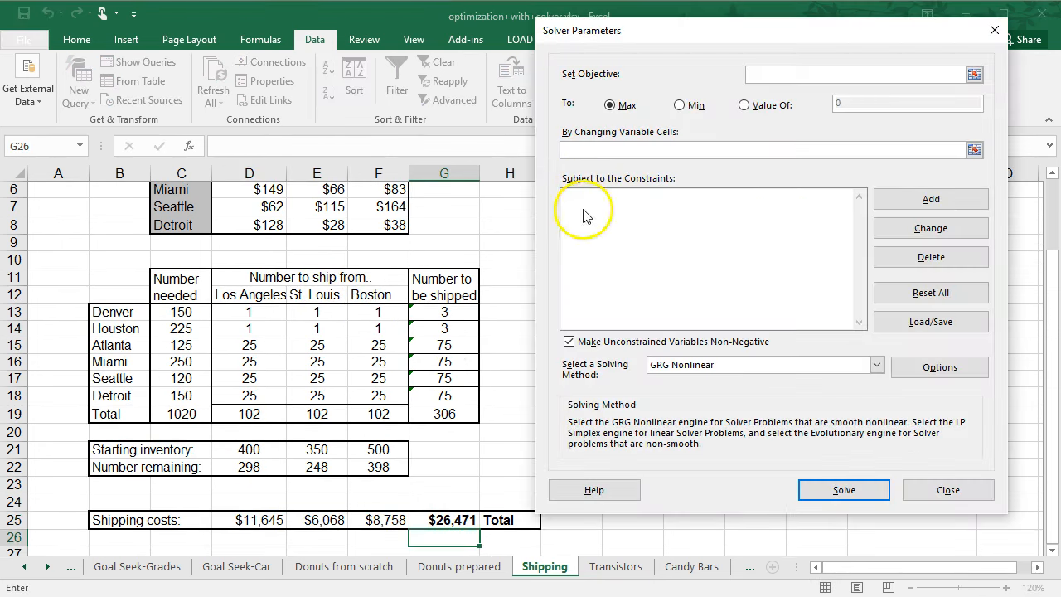
pyautogui.click(446, 519)
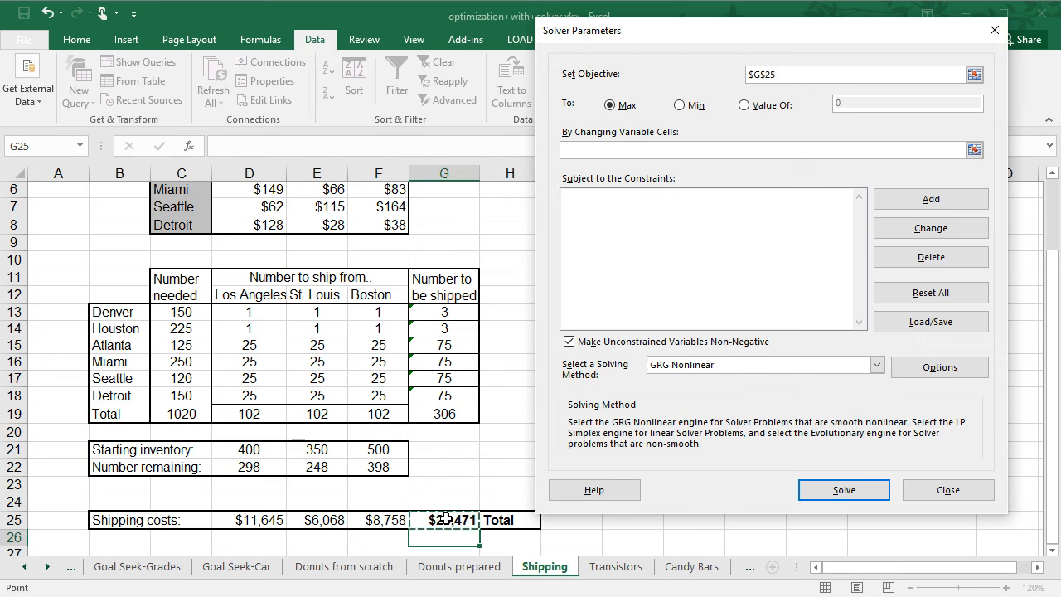
pyautogui.click(679, 105)
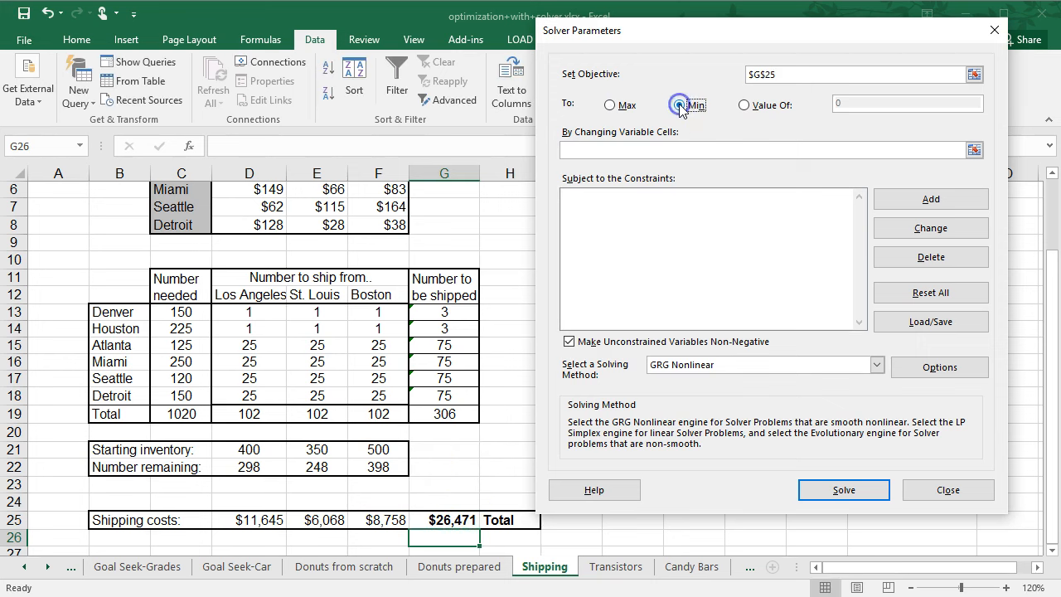
pyautogui.click(642, 151)
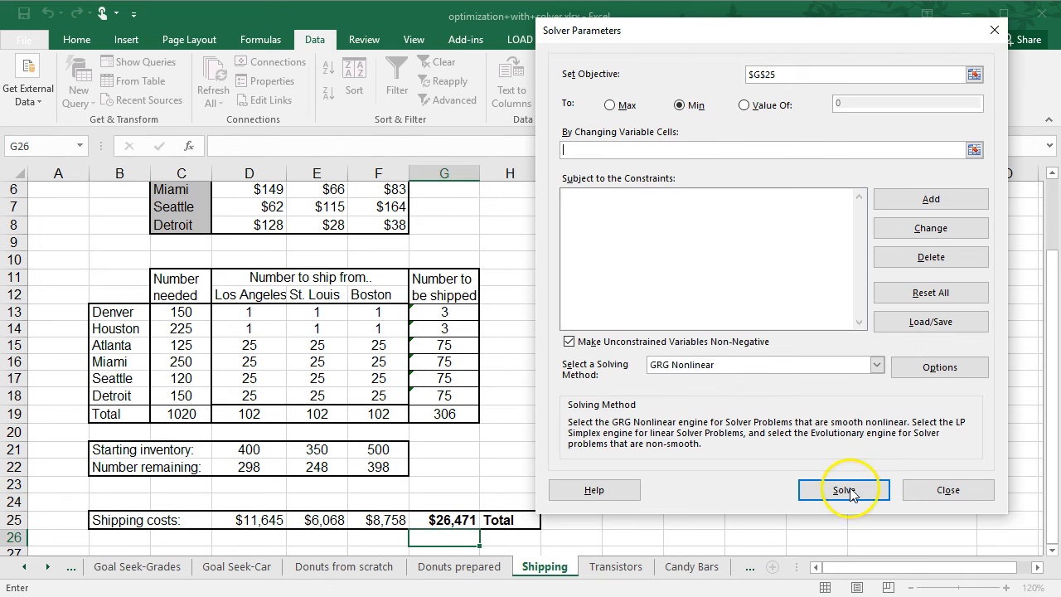
pyautogui.click(950, 494)
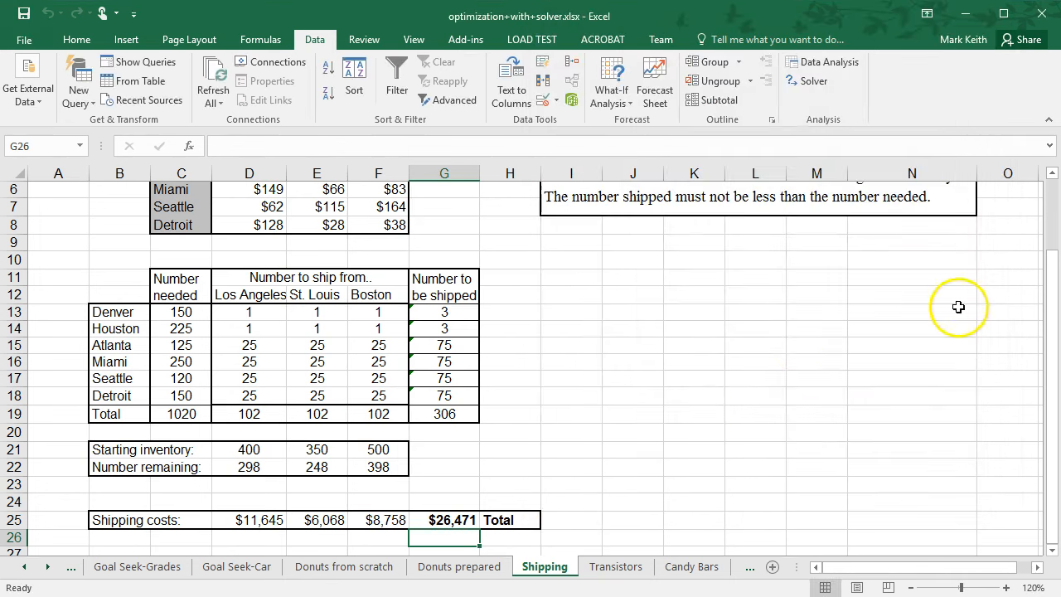
# Examine the number-to-be-shipped totals, the number needed column and the shipment quantity cells.
pyautogui.moveTo(1049, 349); pyautogui.dragTo(1052, 294)
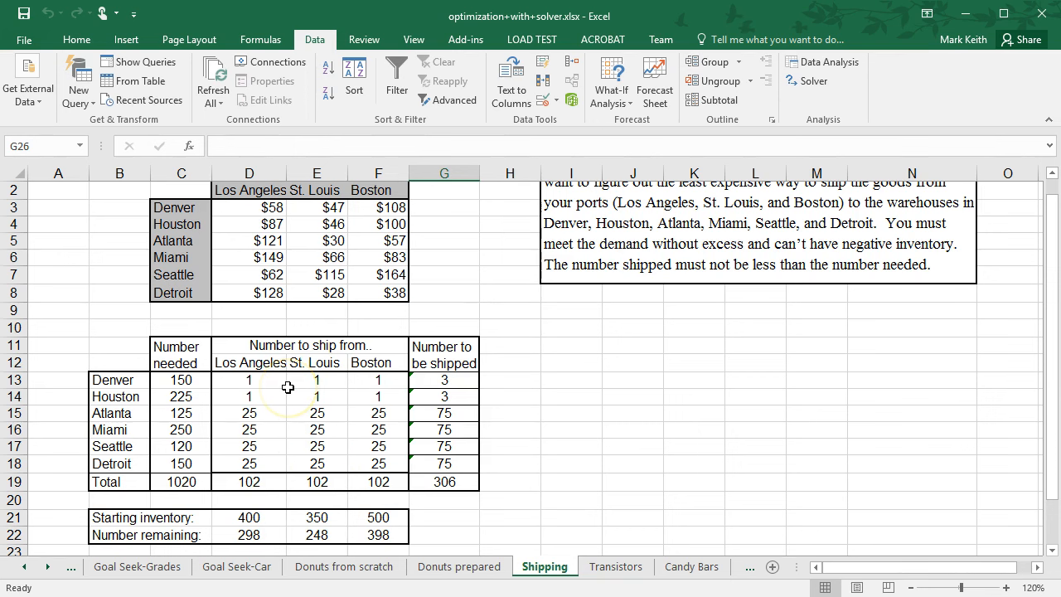
pyautogui.moveTo(462, 380); pyautogui.dragTo(458, 463)
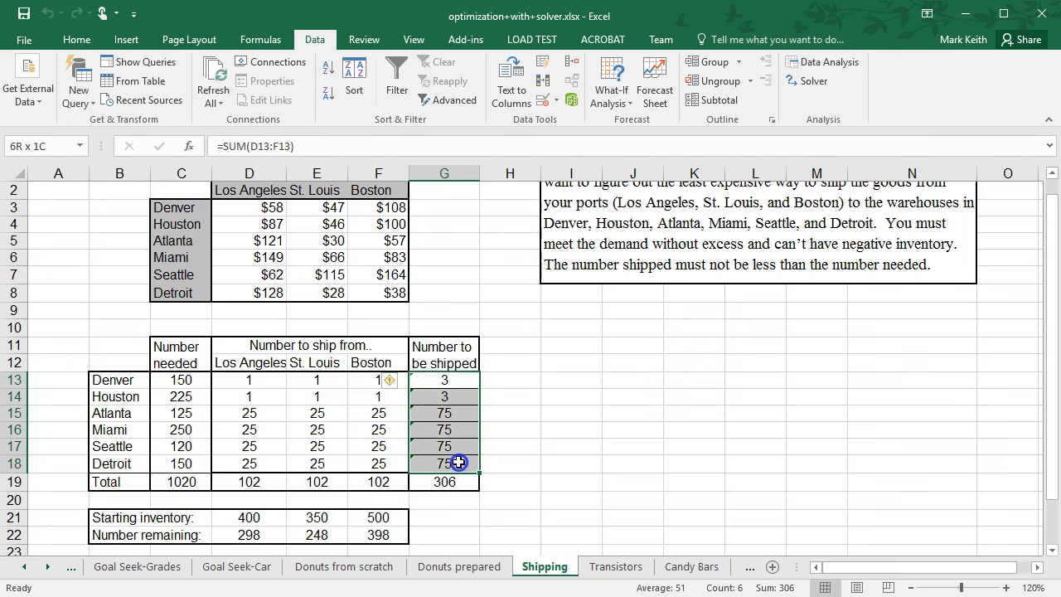
pyautogui.click(458, 380)
pyautogui.click(454, 396)
pyautogui.click(456, 413)
pyautogui.click(456, 446)
pyautogui.moveTo(171, 381); pyautogui.dragTo(177, 467)
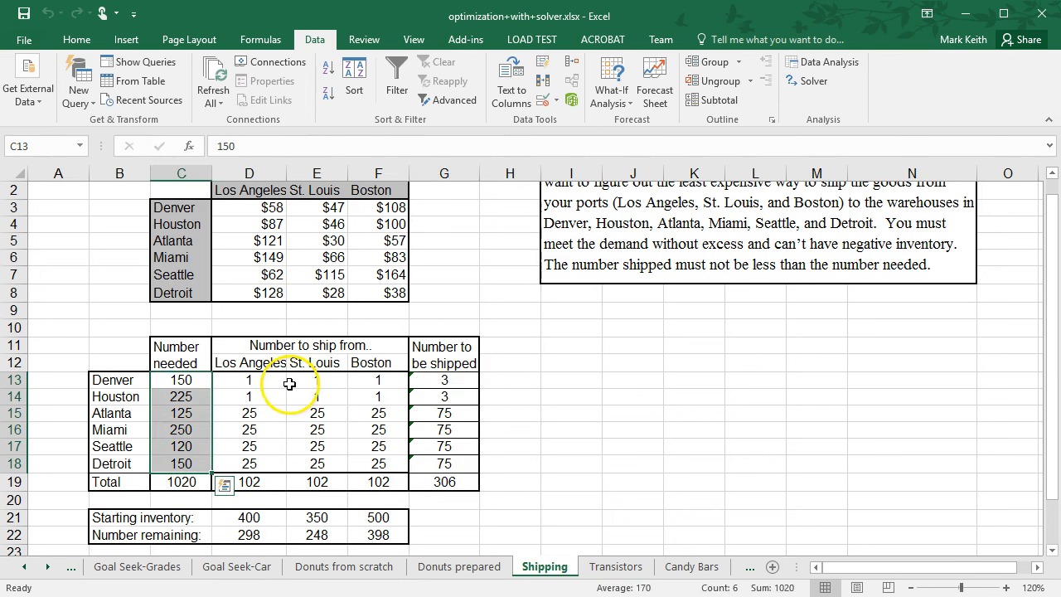
pyautogui.click(437, 380)
pyautogui.moveTo(248, 381); pyautogui.dragTo(368, 383)
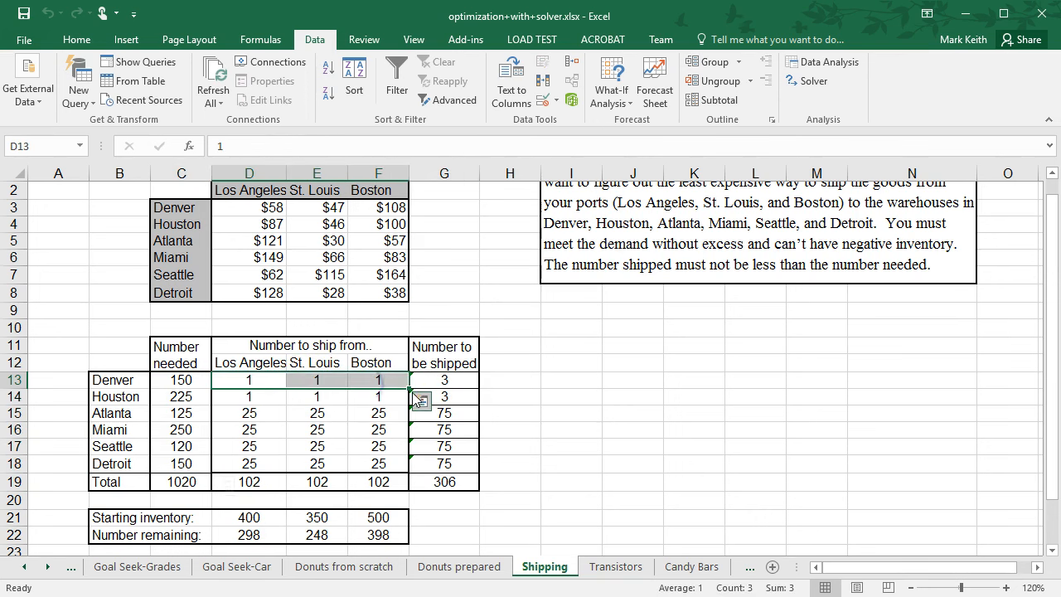
pyautogui.click(454, 398)
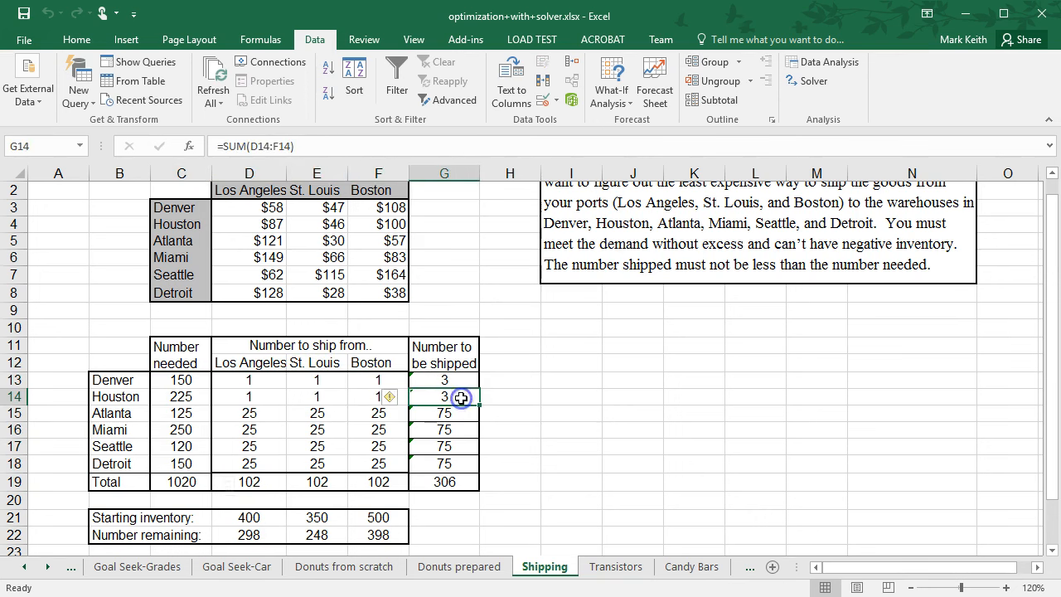
pyautogui.click(161, 380)
pyautogui.moveTo(226, 379); pyautogui.dragTo(379, 378)
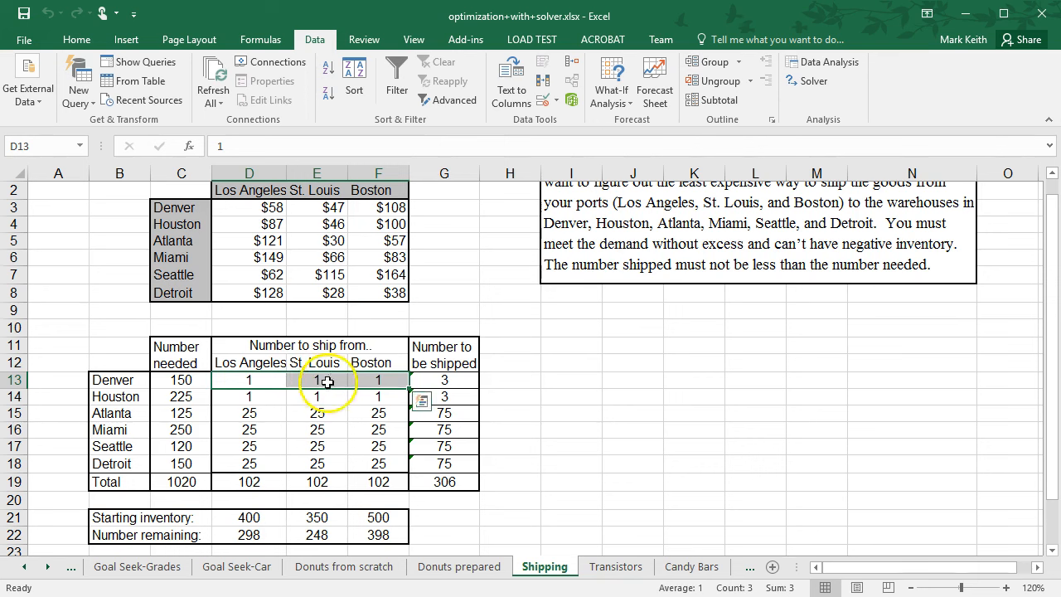
pyautogui.moveTo(252, 379); pyautogui.dragTo(373, 460)
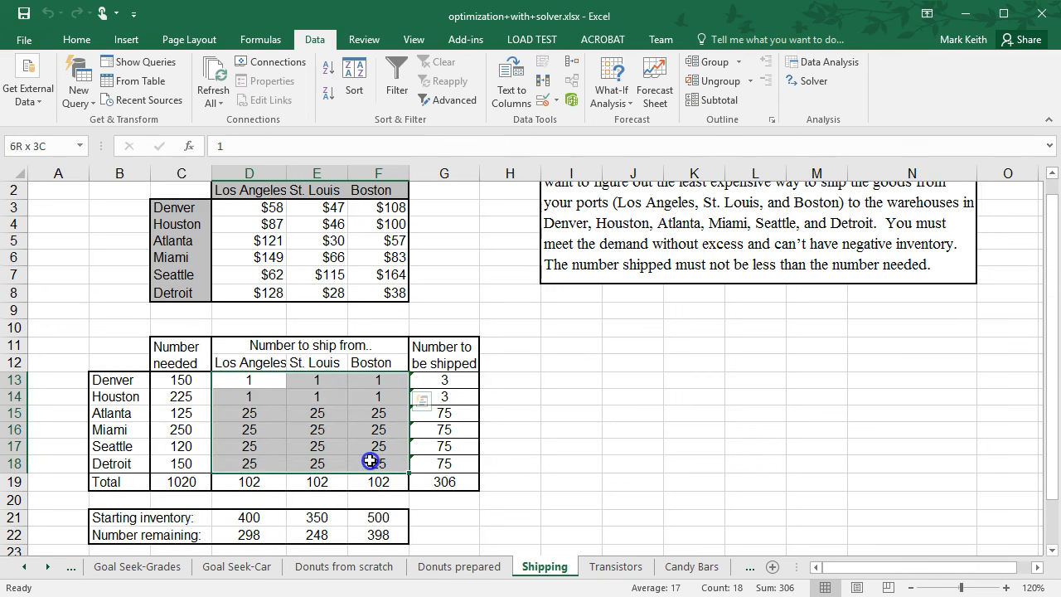
pyautogui.click(249, 381)
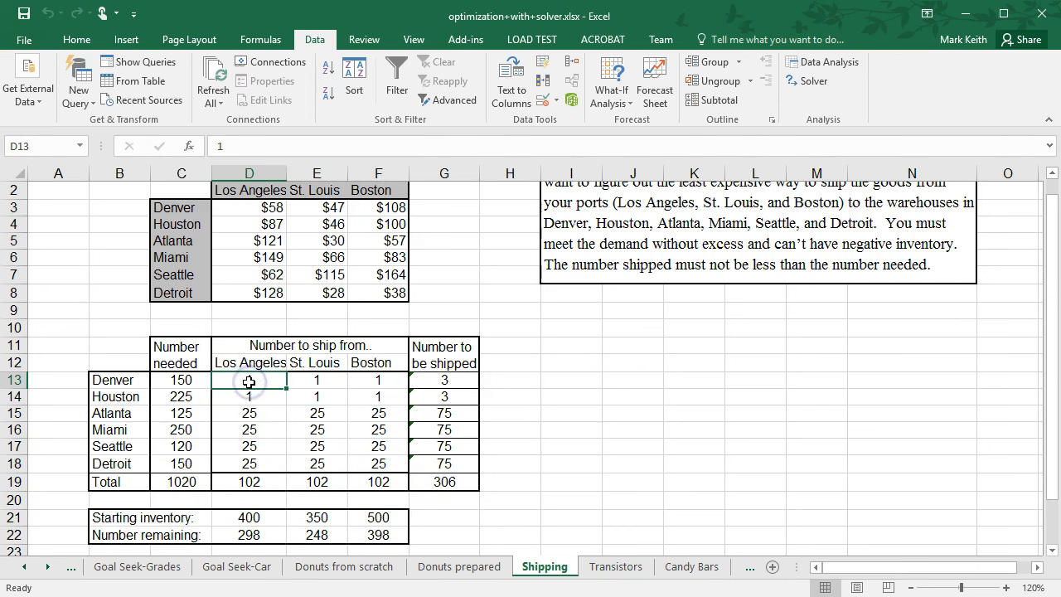
pyautogui.moveTo(458, 376); pyautogui.dragTo(450, 466)
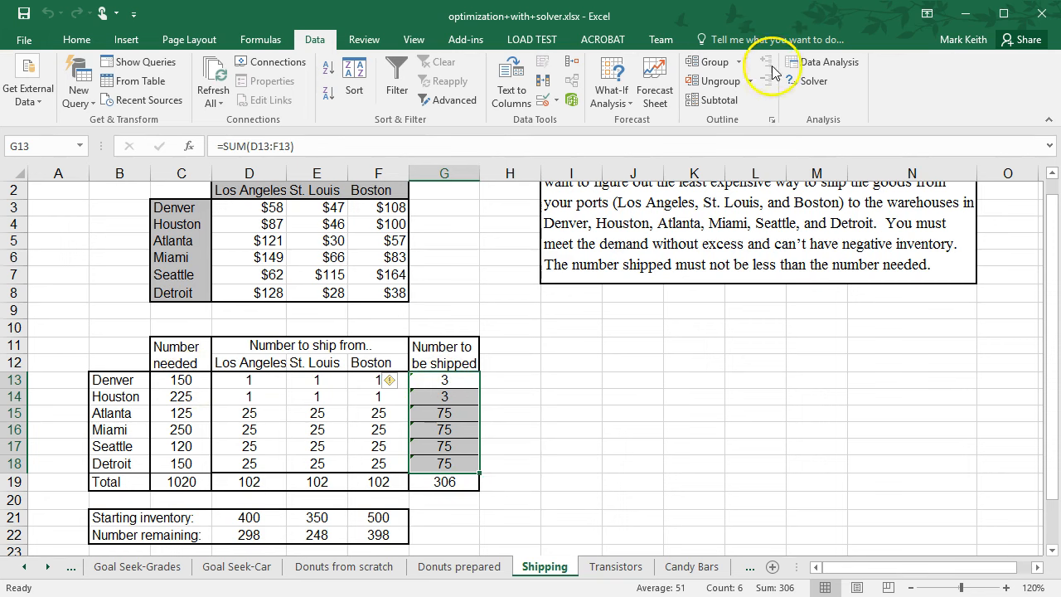
# Set the Solver changing variable cells to D13:F18, solve and keep the Solver solution.
pyautogui.click(808, 80)
pyautogui.click(653, 150)
pyautogui.moveTo(248, 328); pyautogui.dragTo(360, 407)
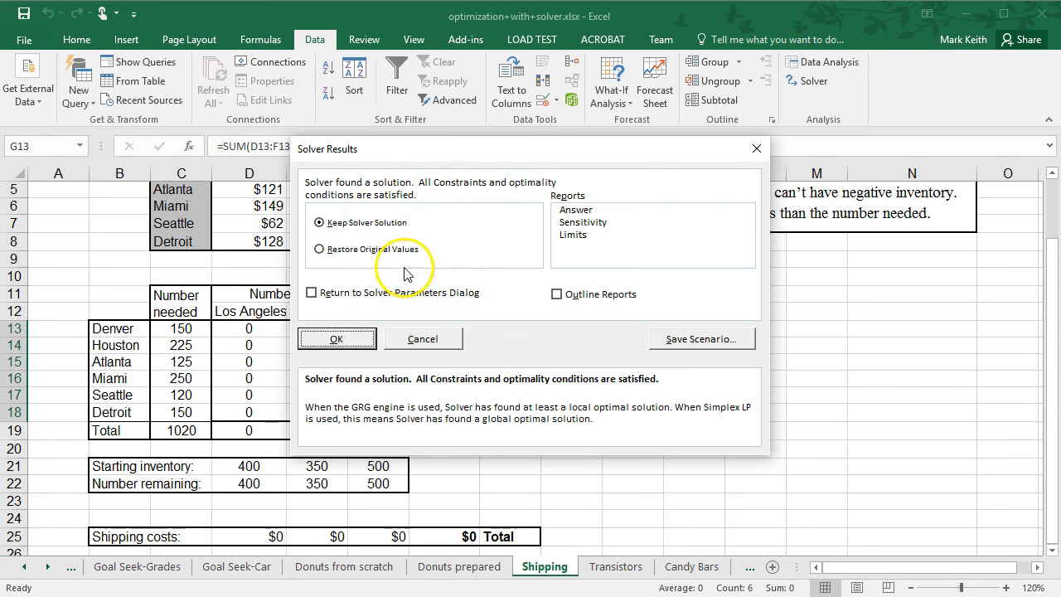
pyautogui.click(334, 340)
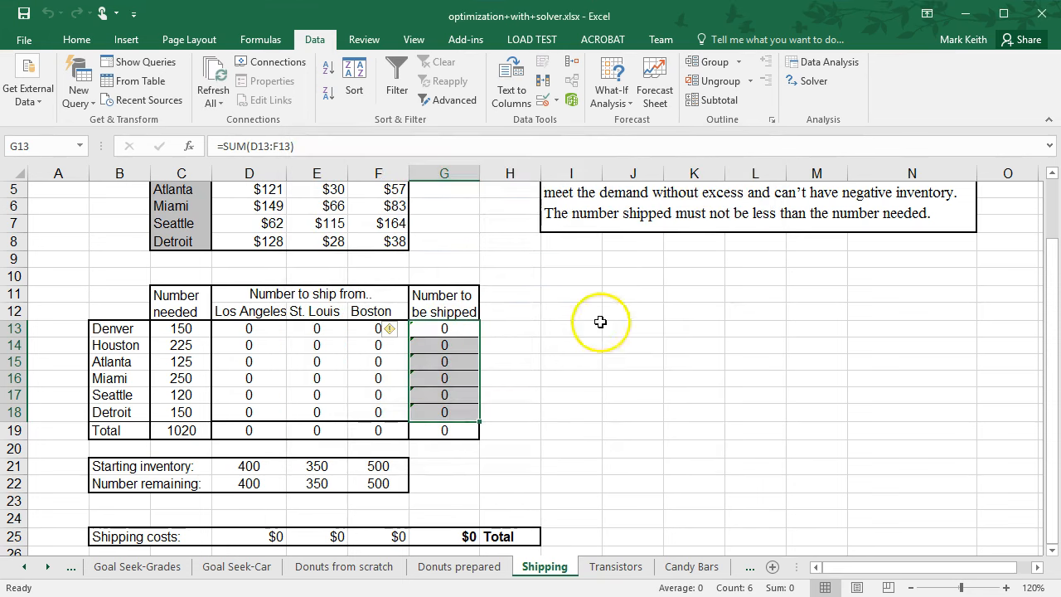
# Add the Solver constraint G13:G18 = C13:C18, solve again and keep the Solver solution.
pyautogui.click(1053, 327)
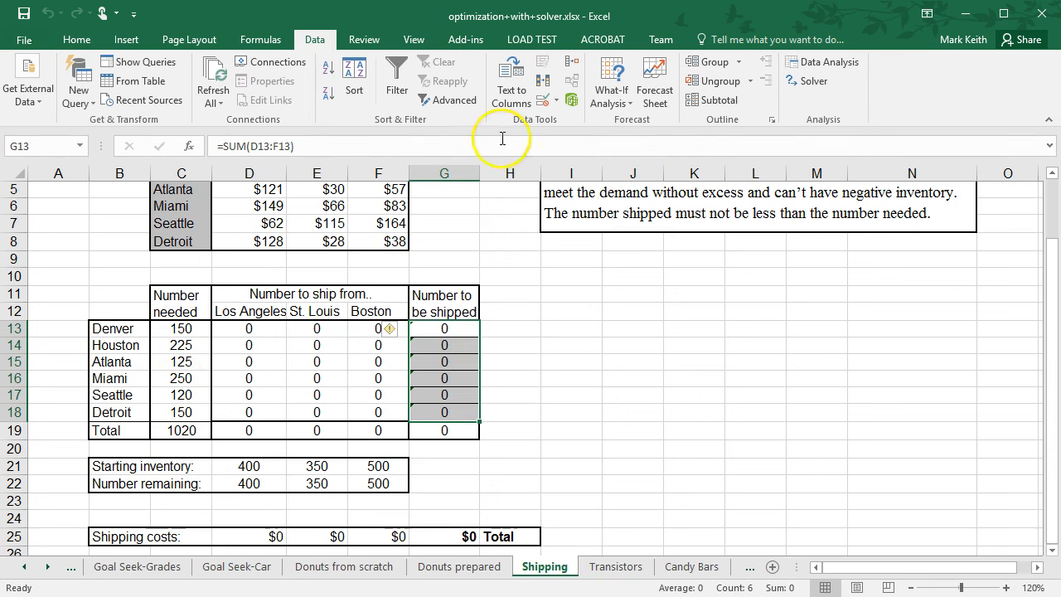
pyautogui.click(817, 81)
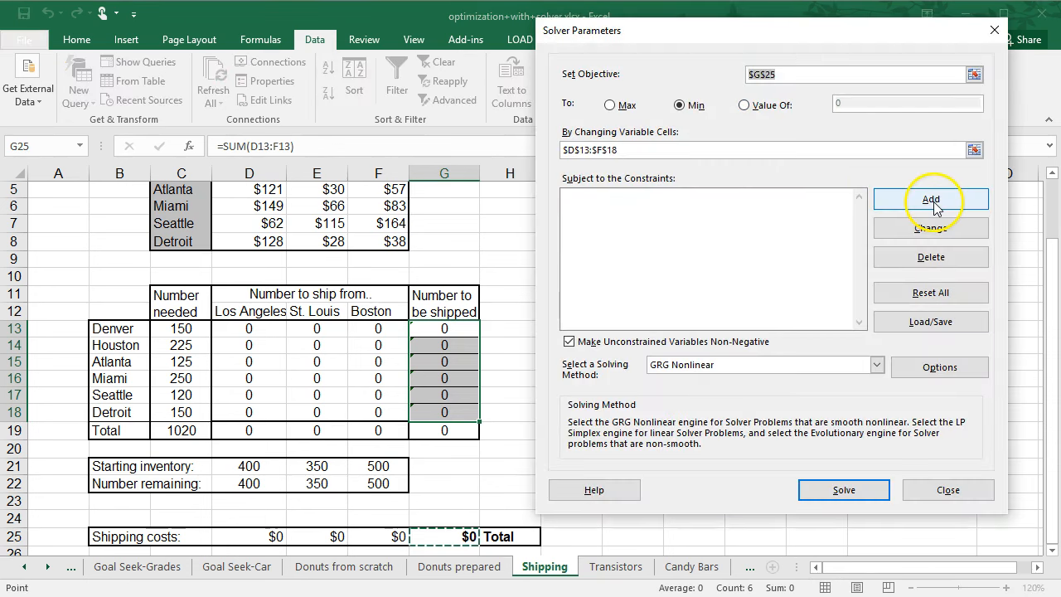
pyautogui.click(931, 201)
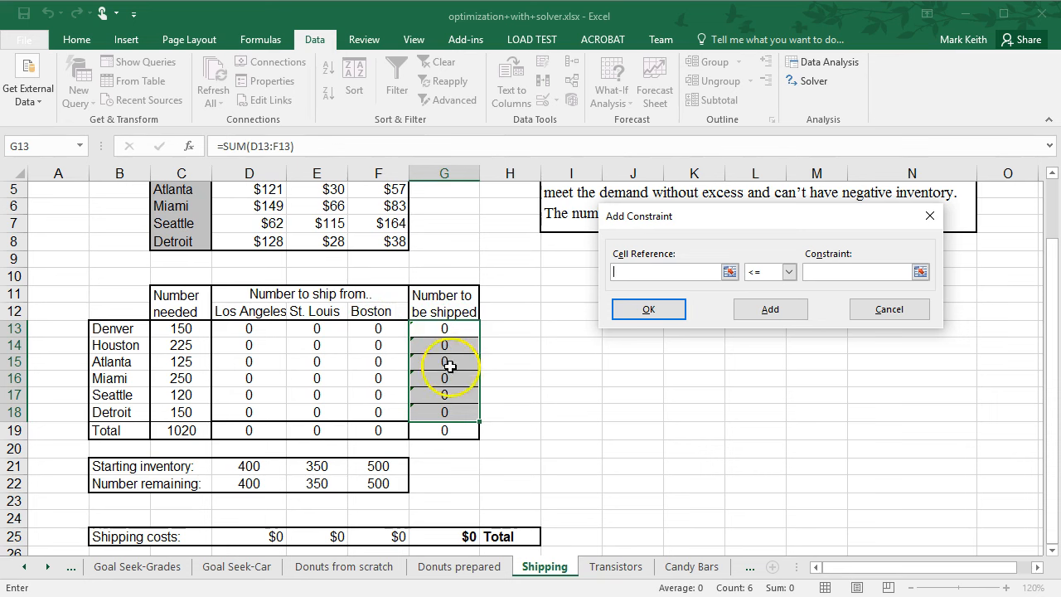
pyautogui.moveTo(446, 328); pyautogui.dragTo(456, 421)
pyautogui.click(788, 272)
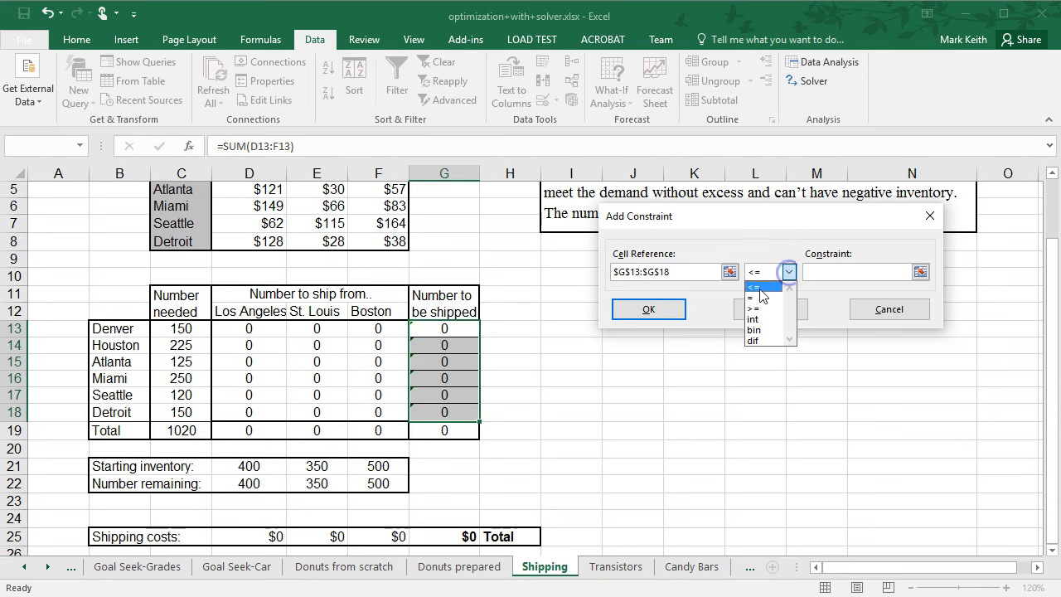
pyautogui.click(761, 296)
pyautogui.click(194, 332)
pyautogui.moveTo(194, 331); pyautogui.dragTo(182, 412)
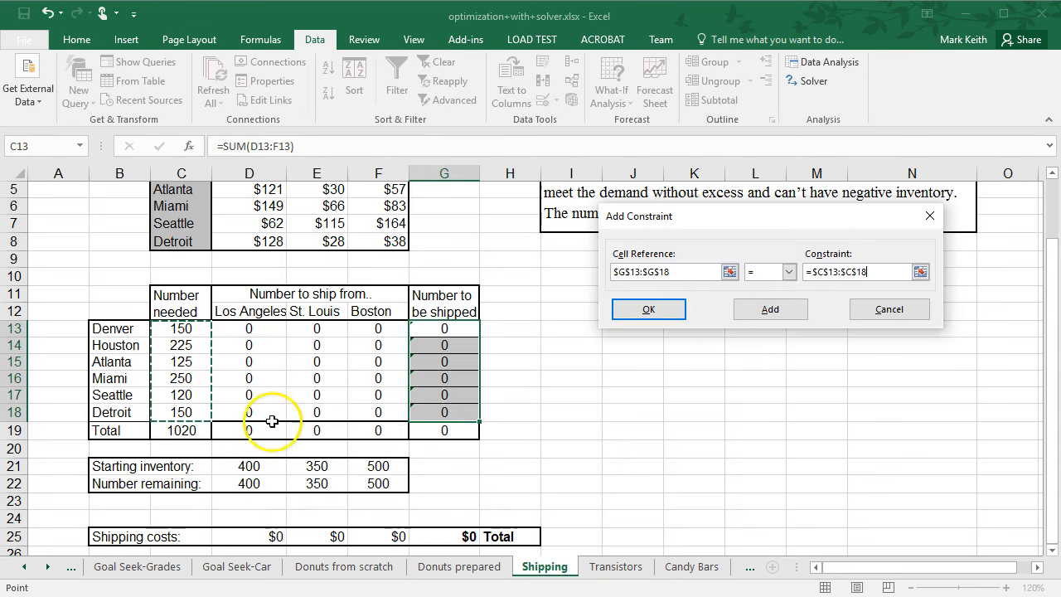
pyautogui.click(649, 310)
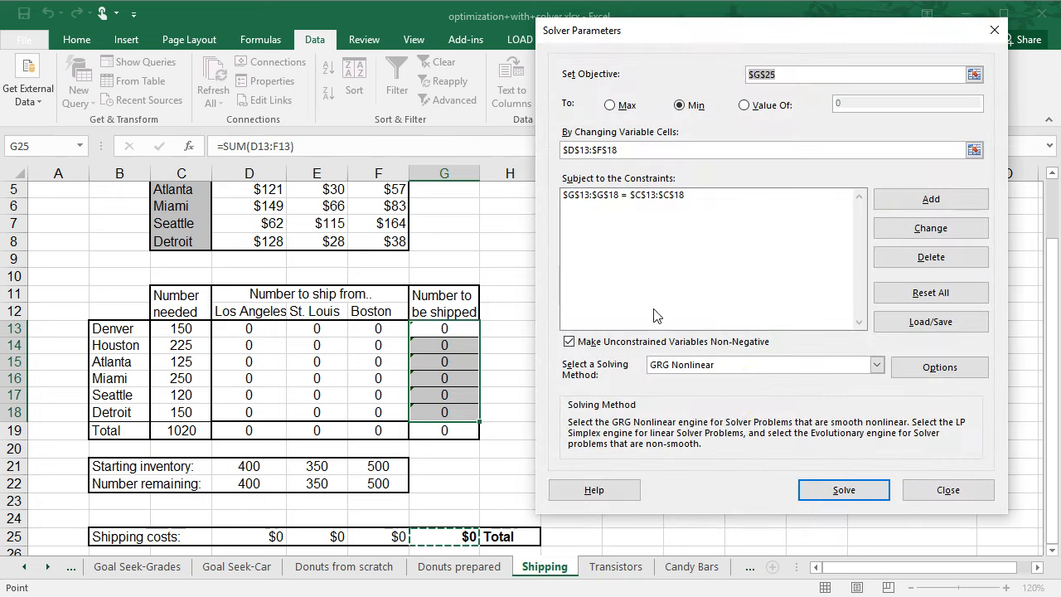
pyautogui.click(842, 491)
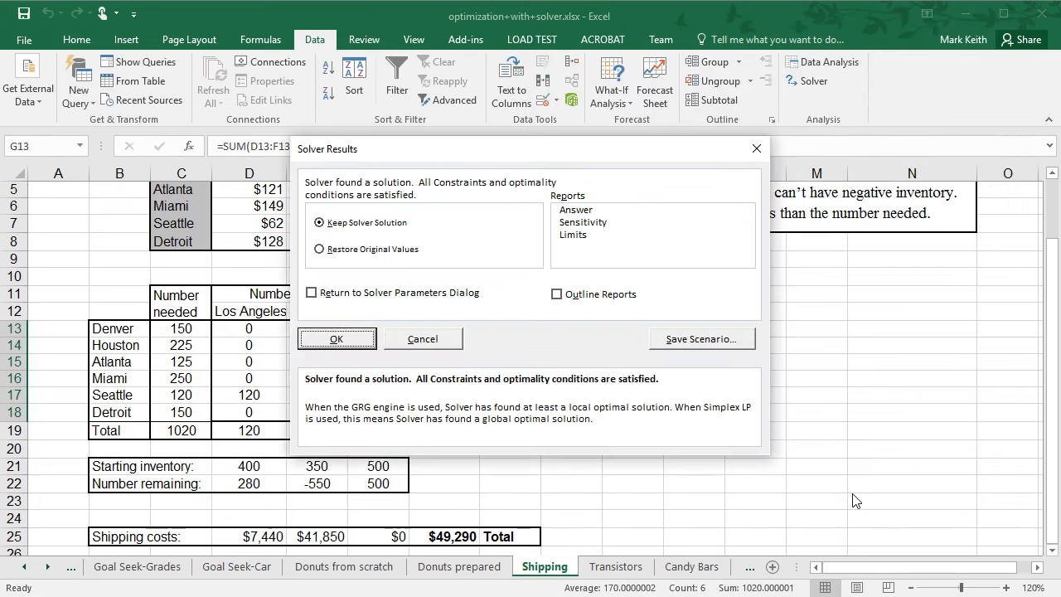
pyautogui.click(352, 337)
# Examine the St. Louis shipment column, the starting inventory and the number remaining rows.
pyautogui.click(559, 425)
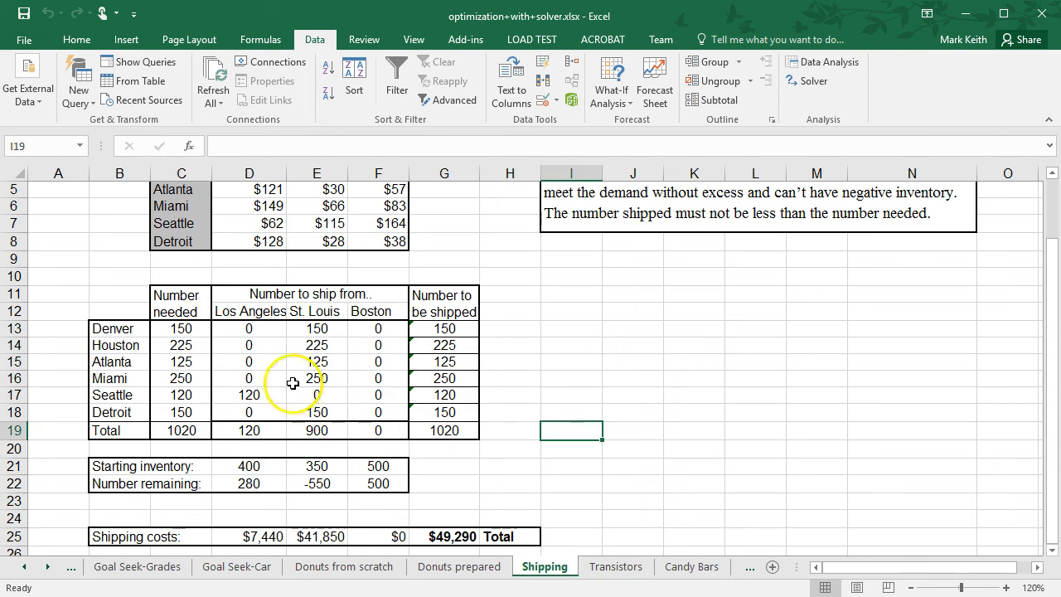
pyautogui.moveTo(321, 329); pyautogui.dragTo(324, 411)
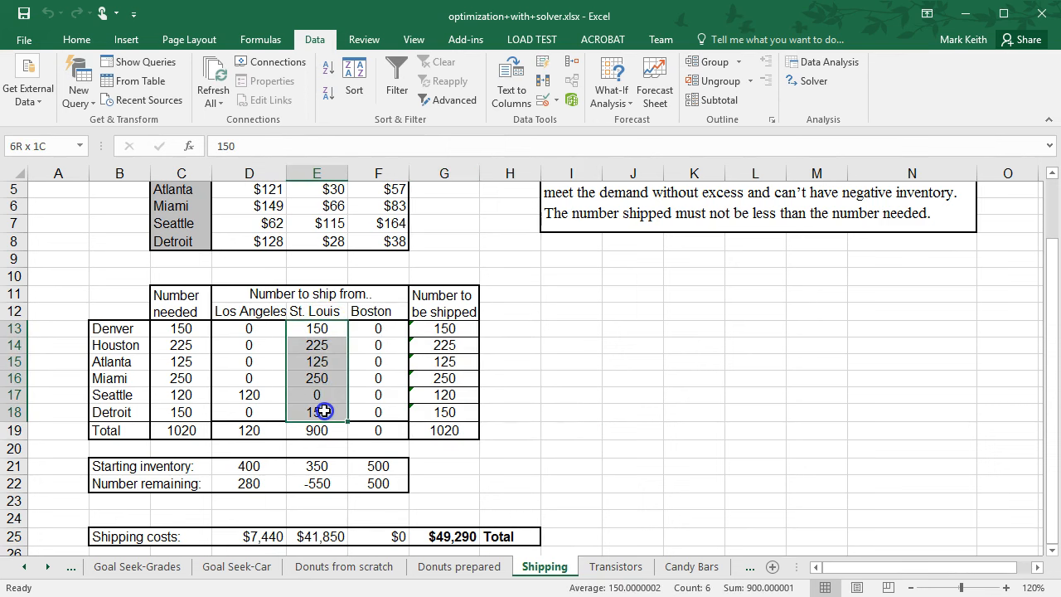
pyautogui.moveTo(1053, 348); pyautogui.dragTo(1053, 295)
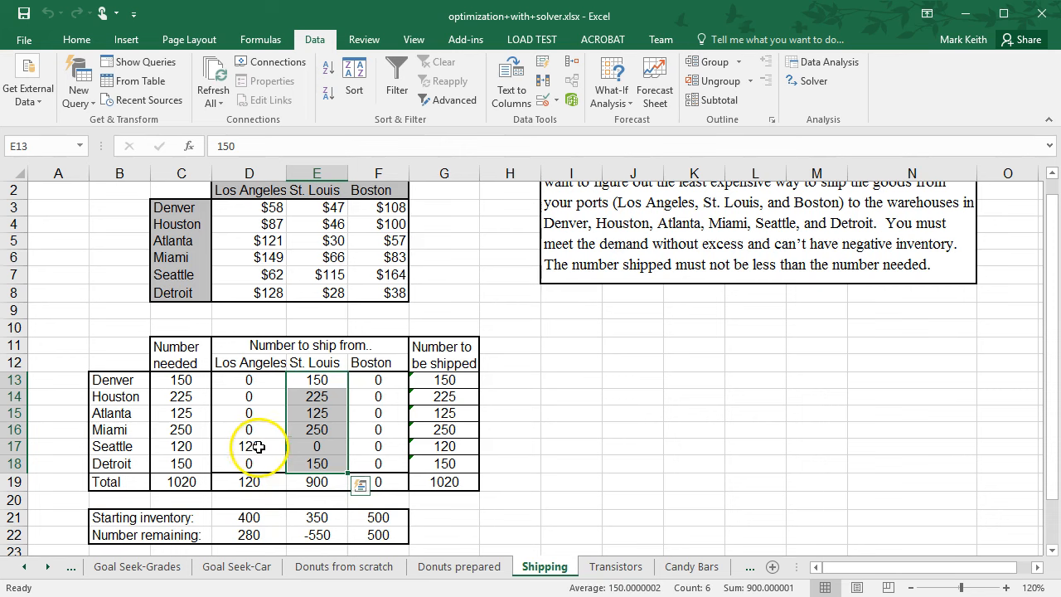
pyautogui.moveTo(1051, 340); pyautogui.dragTo(1021, 452)
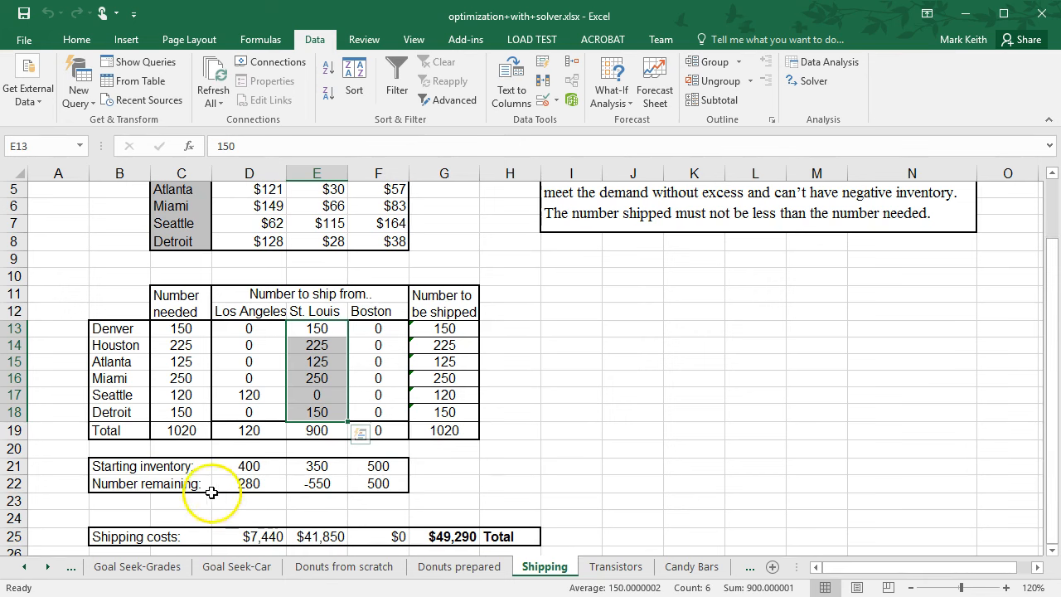
pyautogui.moveTo(252, 467); pyautogui.dragTo(361, 469)
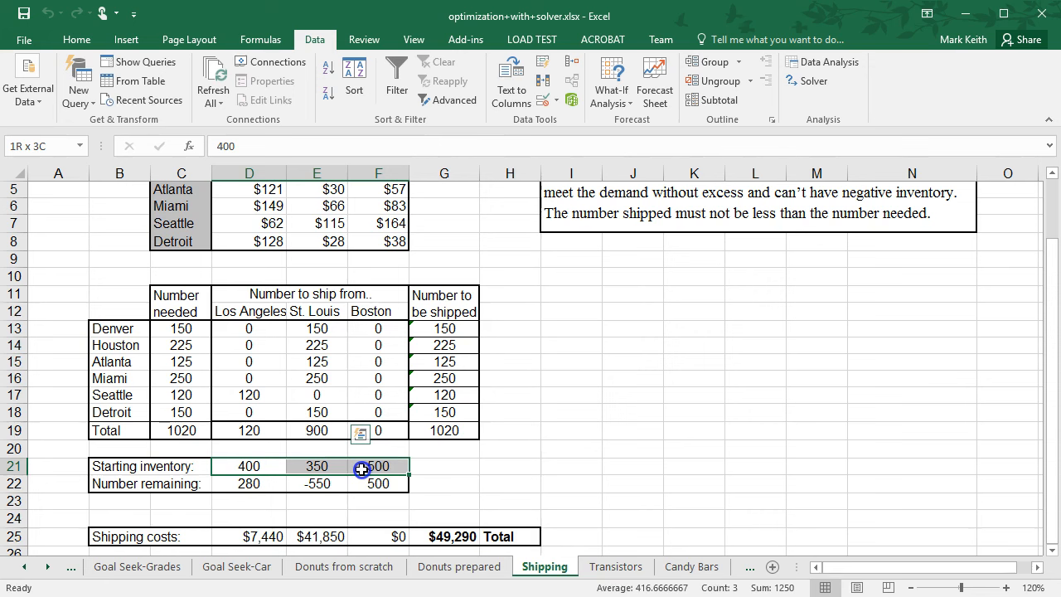
pyautogui.moveTo(265, 485); pyautogui.dragTo(300, 487)
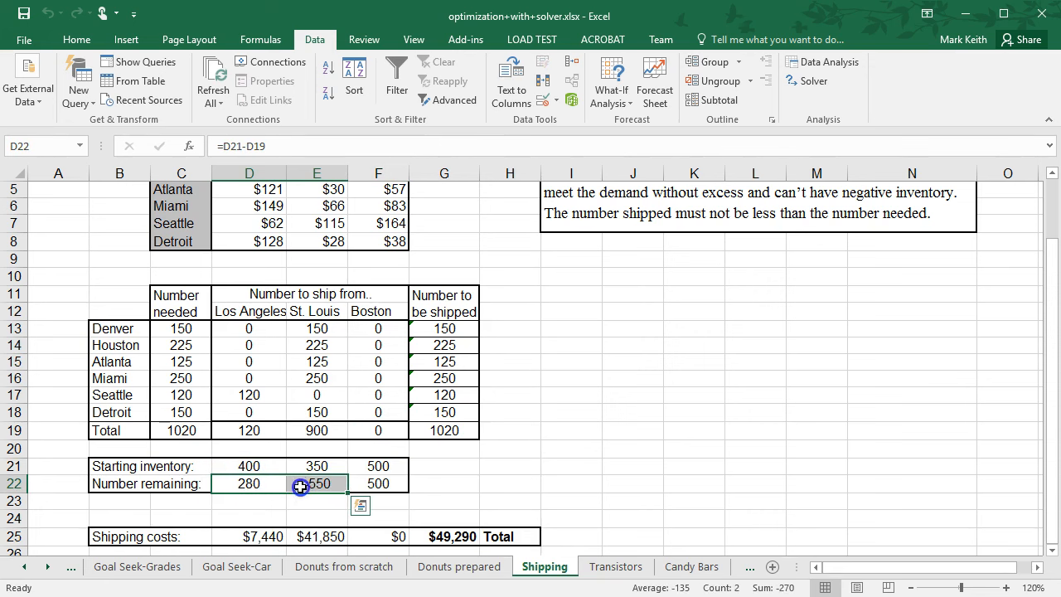
pyautogui.click(313, 488)
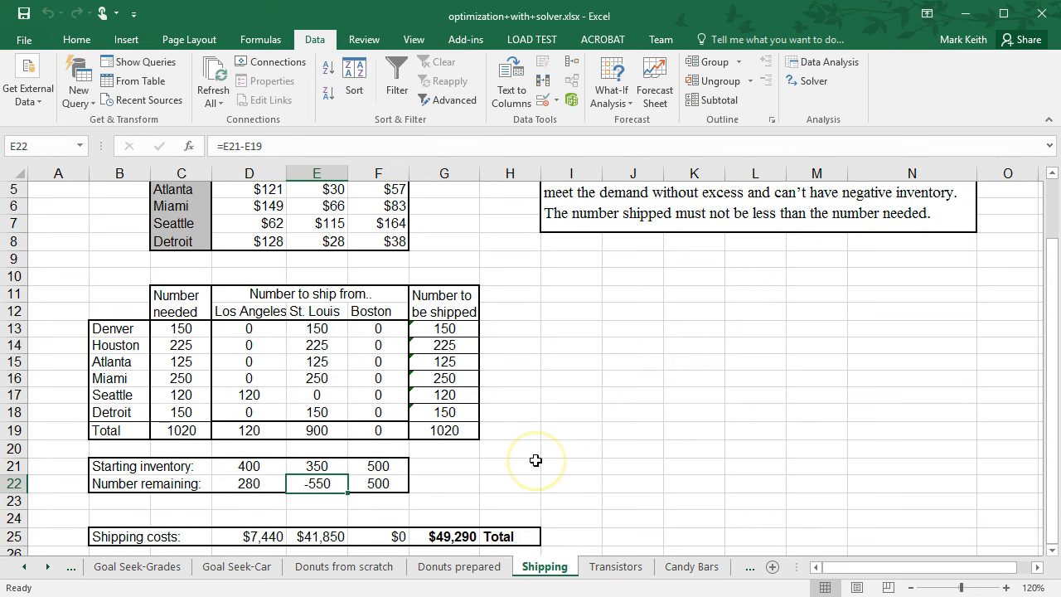
pyautogui.moveTo(1051, 419); pyautogui.dragTo(1037, 436)
pyautogui.click(334, 494)
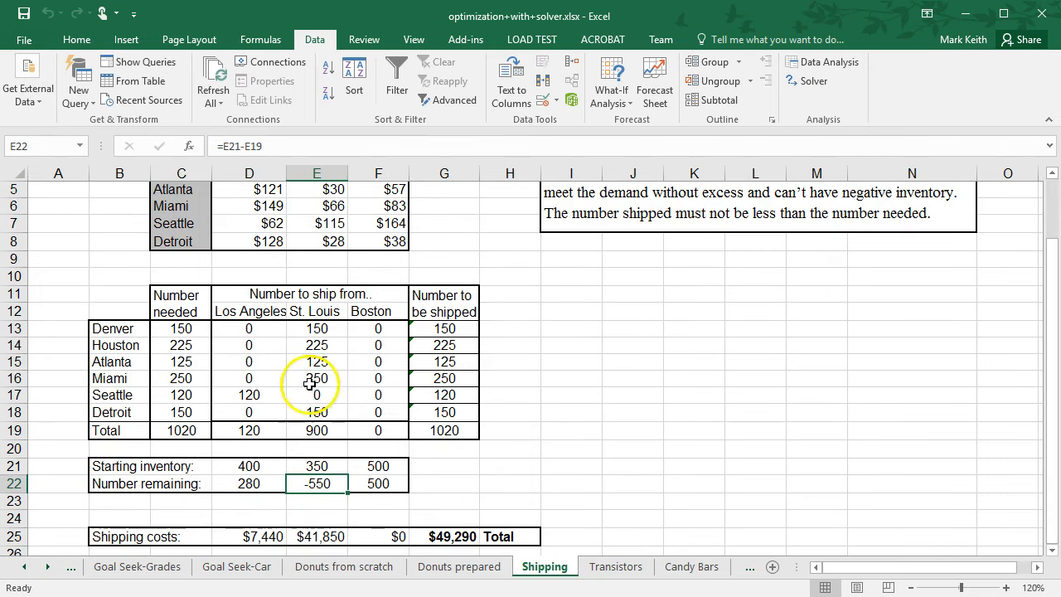
# Add the Solver constraint D22:F22 >= 0 for the number remaining, solve and keep the Solver solution.
pyautogui.click(817, 66)
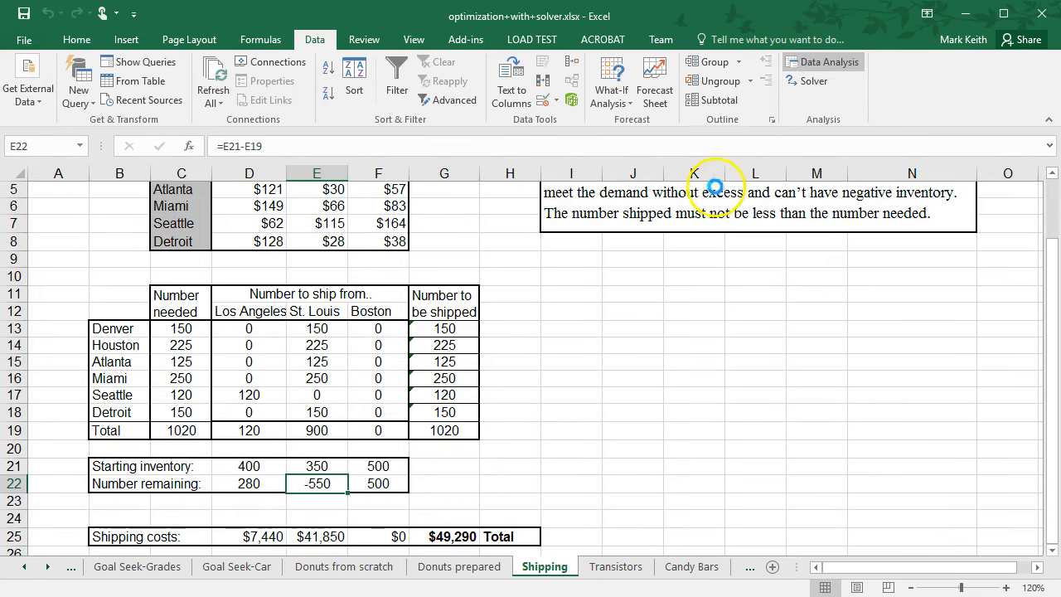
pyautogui.click(912, 199)
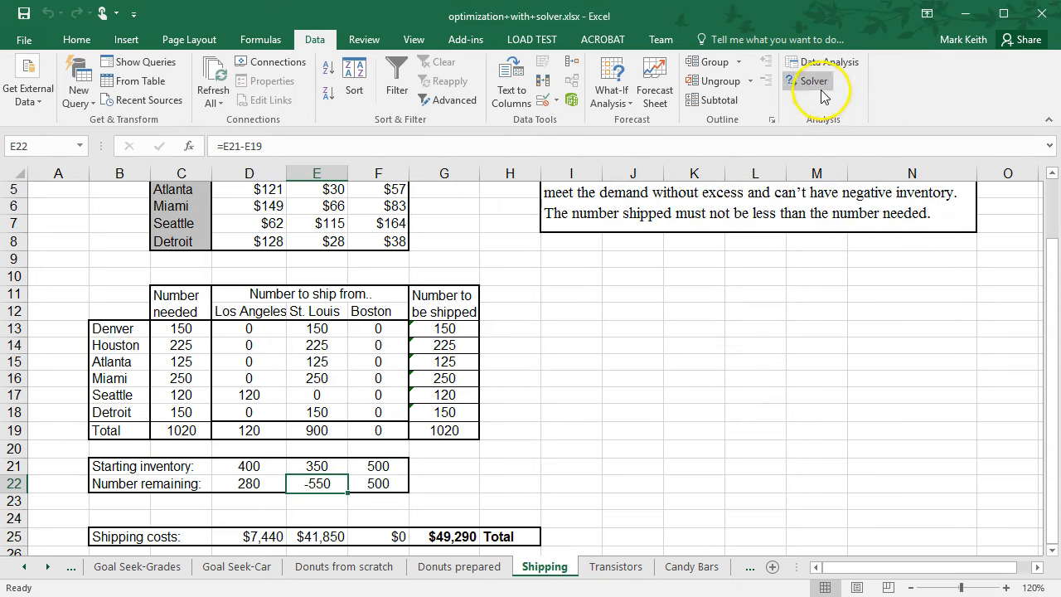
pyautogui.click(815, 81)
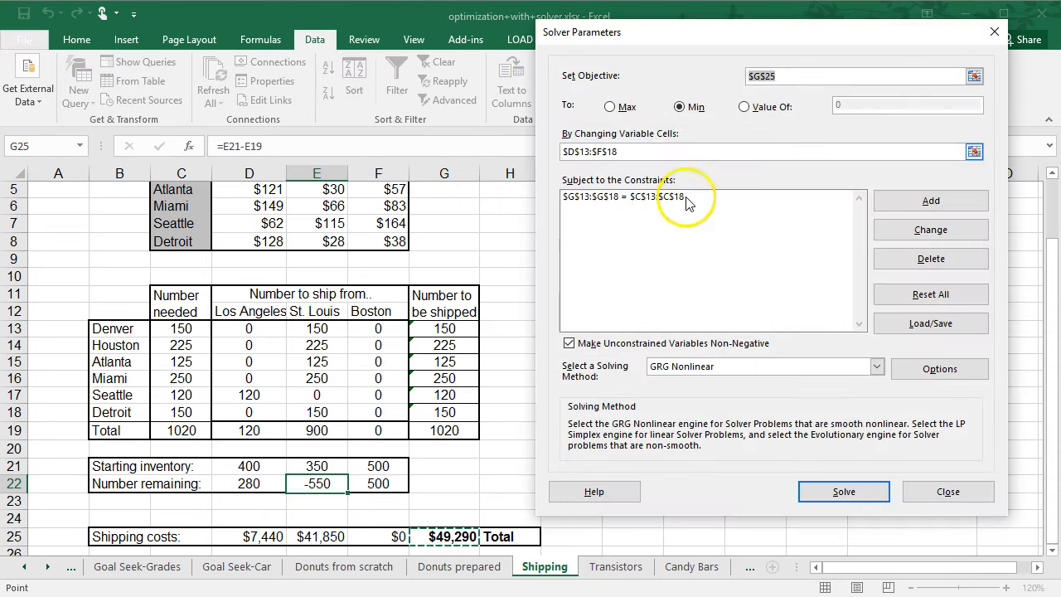
pyautogui.click(924, 202)
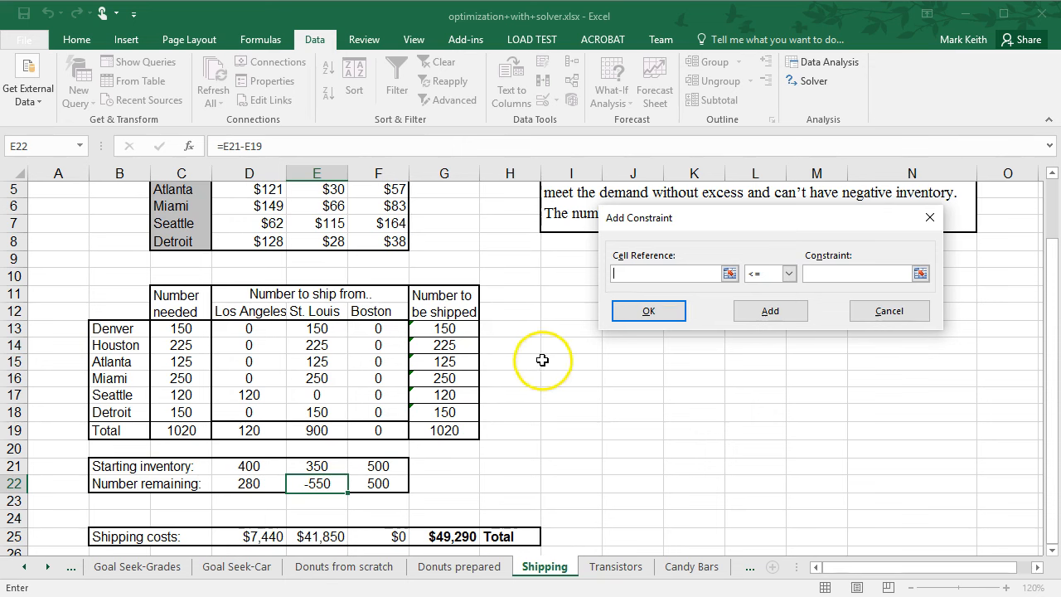
pyautogui.moveTo(253, 488); pyautogui.dragTo(364, 485)
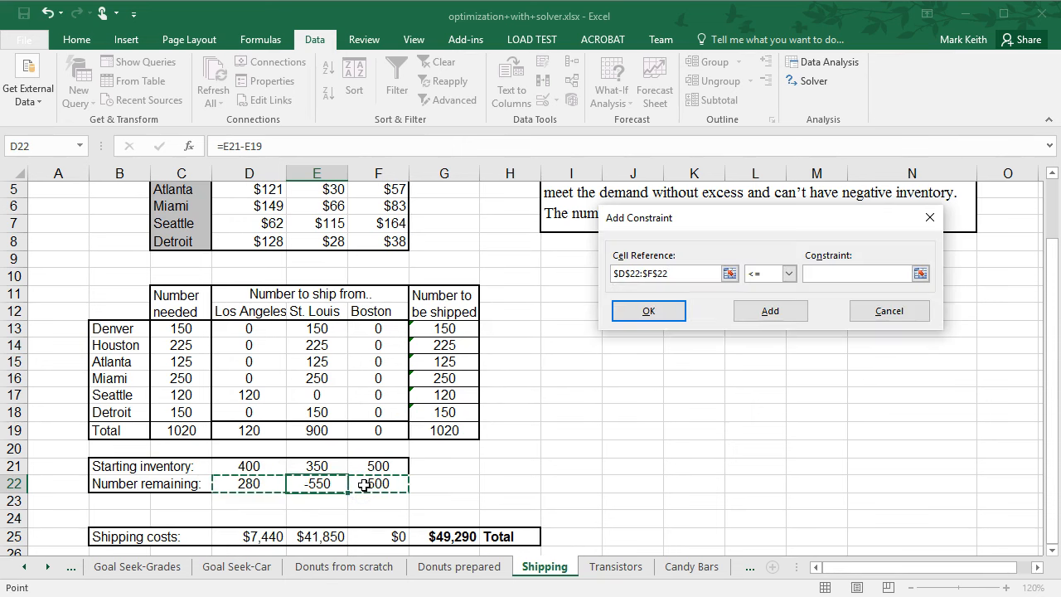
pyautogui.click(788, 273)
pyautogui.click(775, 306)
pyautogui.click(833, 283)
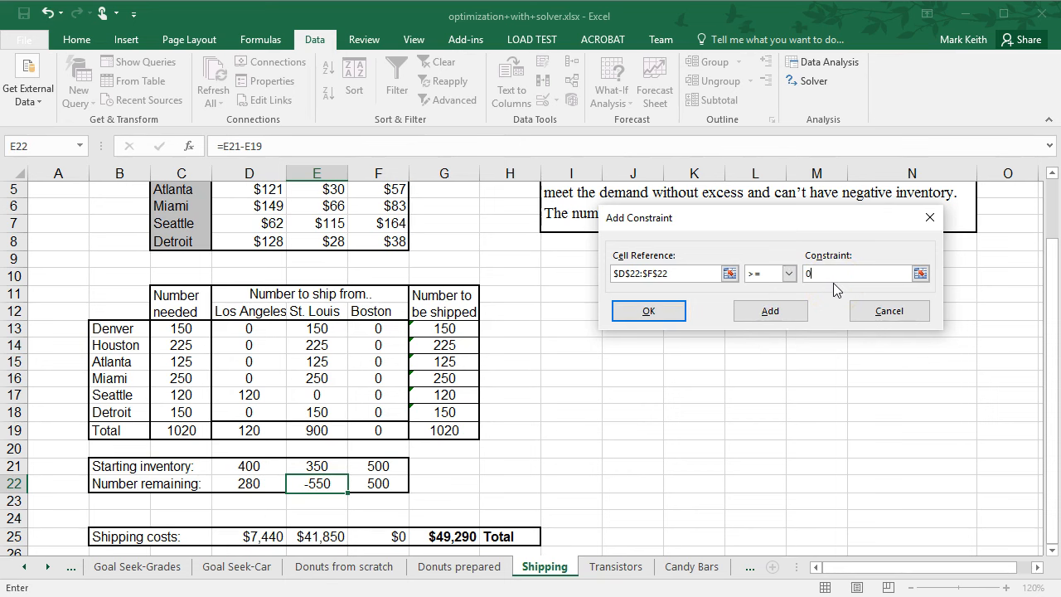
pyautogui.click(664, 314)
pyautogui.click(870, 489)
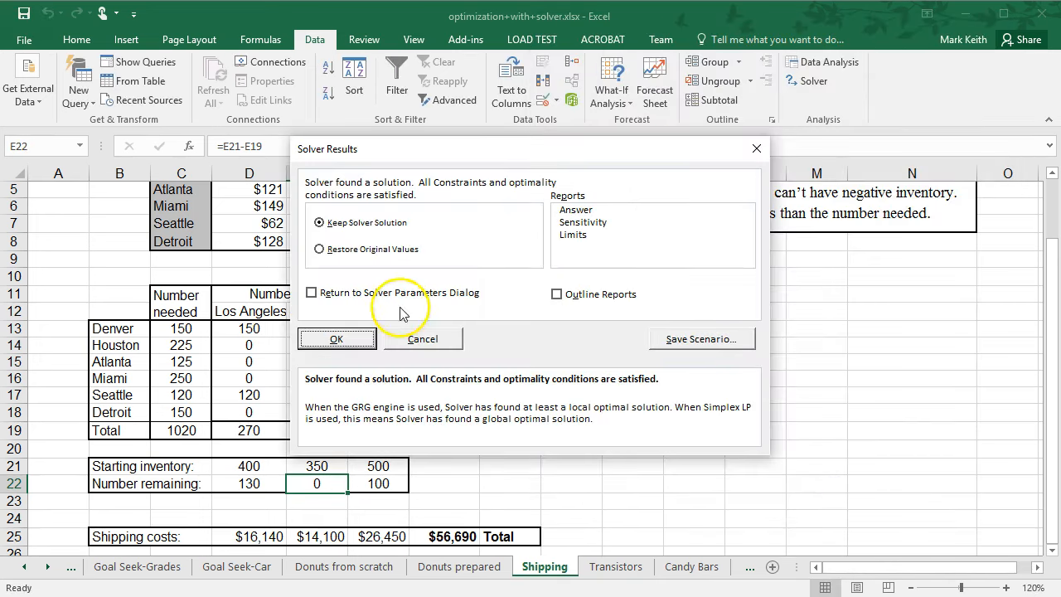
pyautogui.click(334, 338)
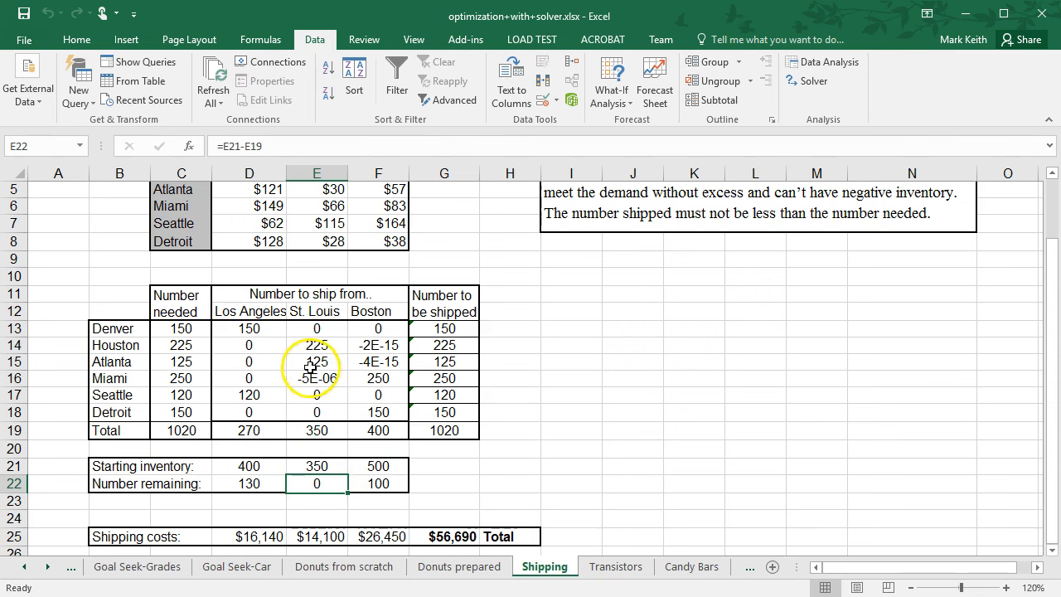
# Add an integer constraint on the shipment cells D13:F18, solve again and keep the Solver solution.
pyautogui.moveTo(1053, 361)
pyautogui.mouseDown()
pyautogui.moveTo(1052, 342)
pyautogui.moveTo(1052, 374)
pyautogui.mouseUp()
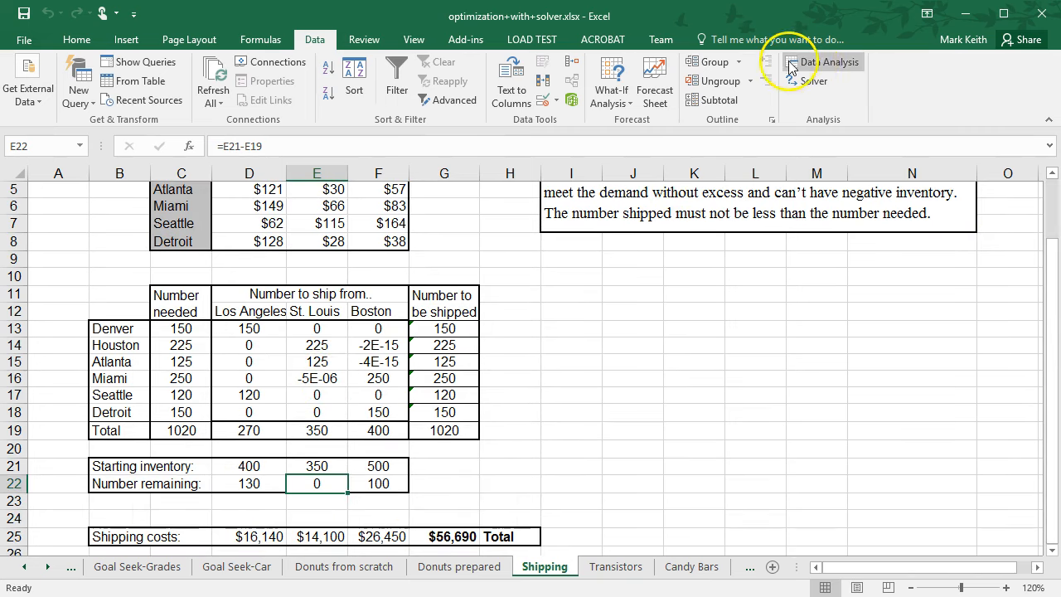
pyautogui.click(815, 83)
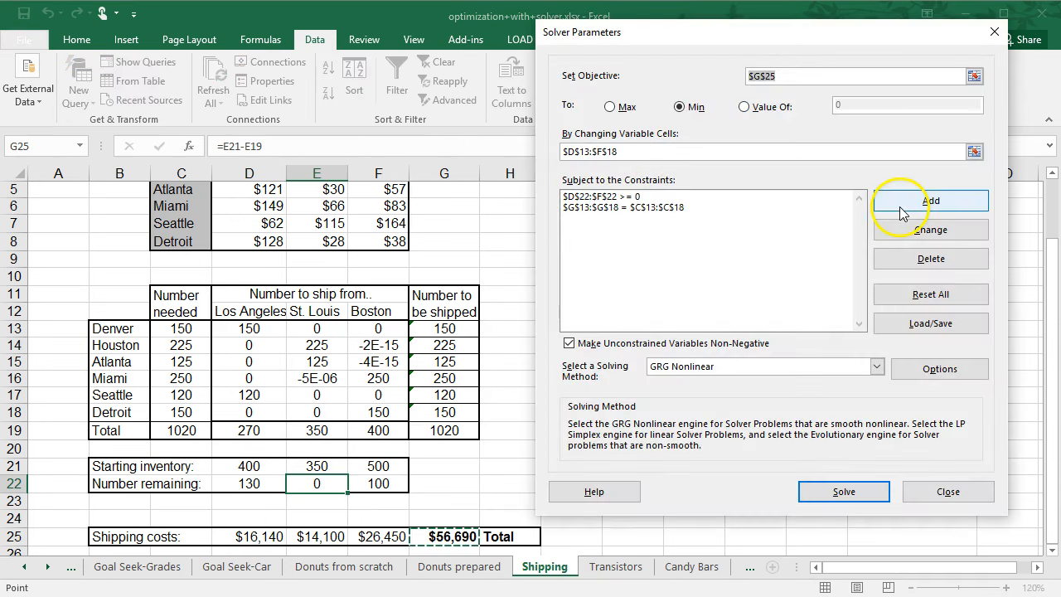
pyautogui.click(903, 212)
pyautogui.moveTo(267, 329); pyautogui.dragTo(372, 420)
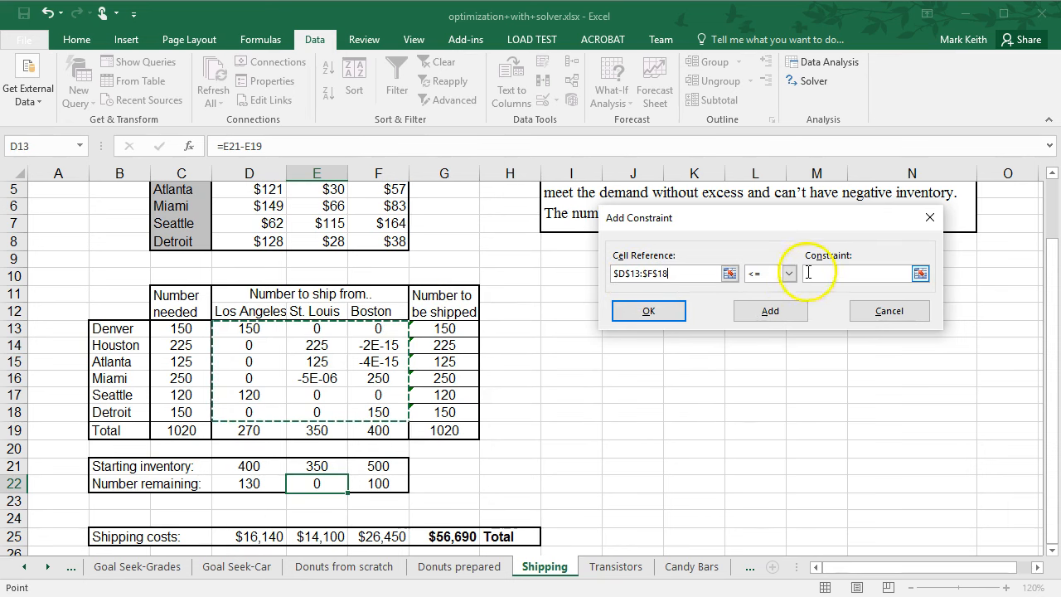
pyautogui.click(788, 274)
pyautogui.click(759, 320)
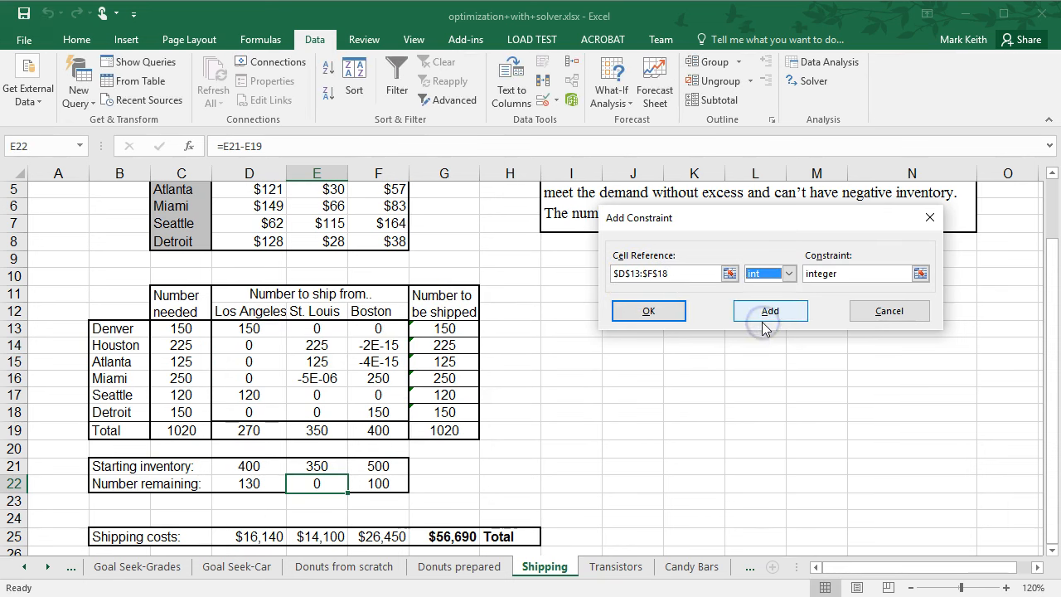
pyautogui.click(638, 312)
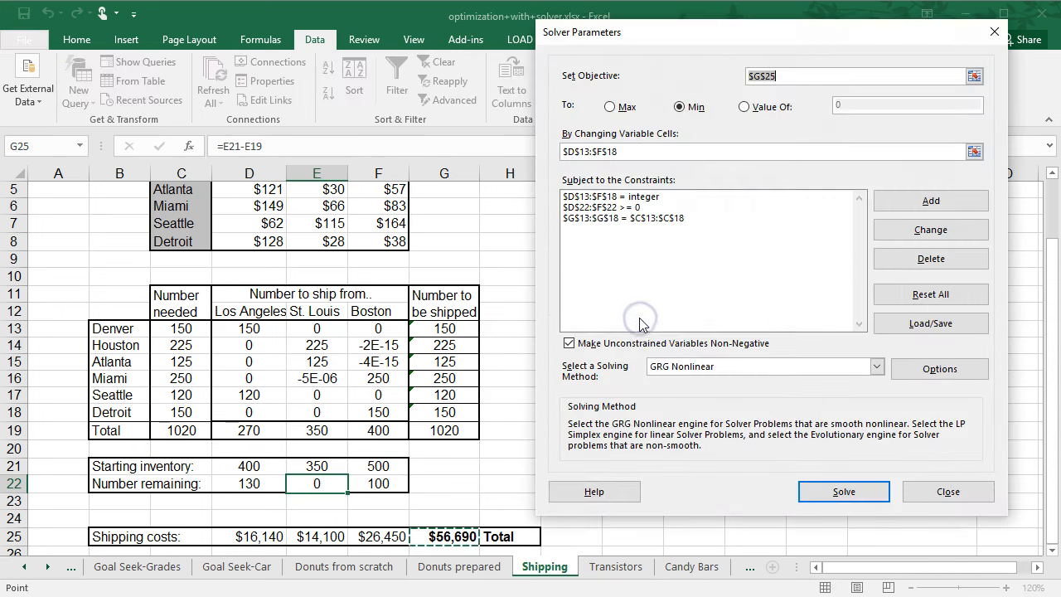
pyautogui.click(826, 492)
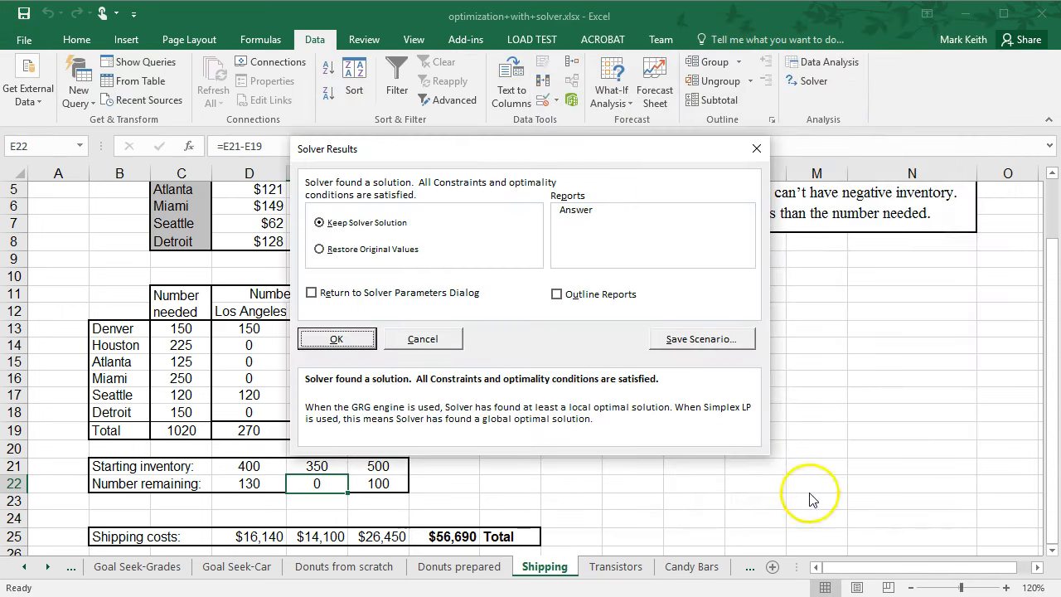
pyautogui.click(344, 337)
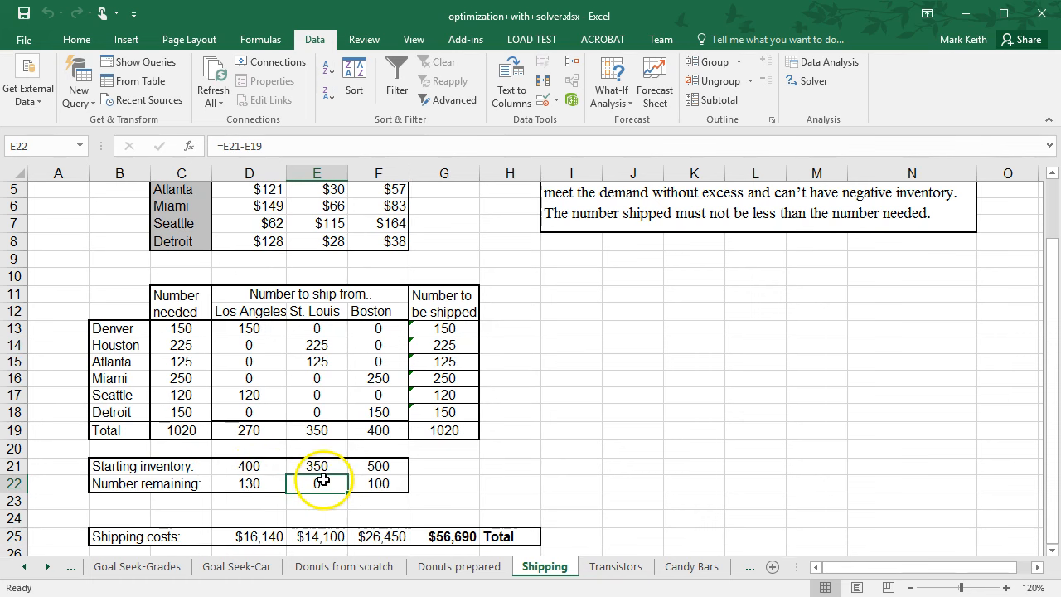
# Switch to the Transistors sheet and examine the problem text, hours per unit, unit profits and total profit formula.
pyautogui.moveTo(1054, 453); pyautogui.dragTo(1051, 386)
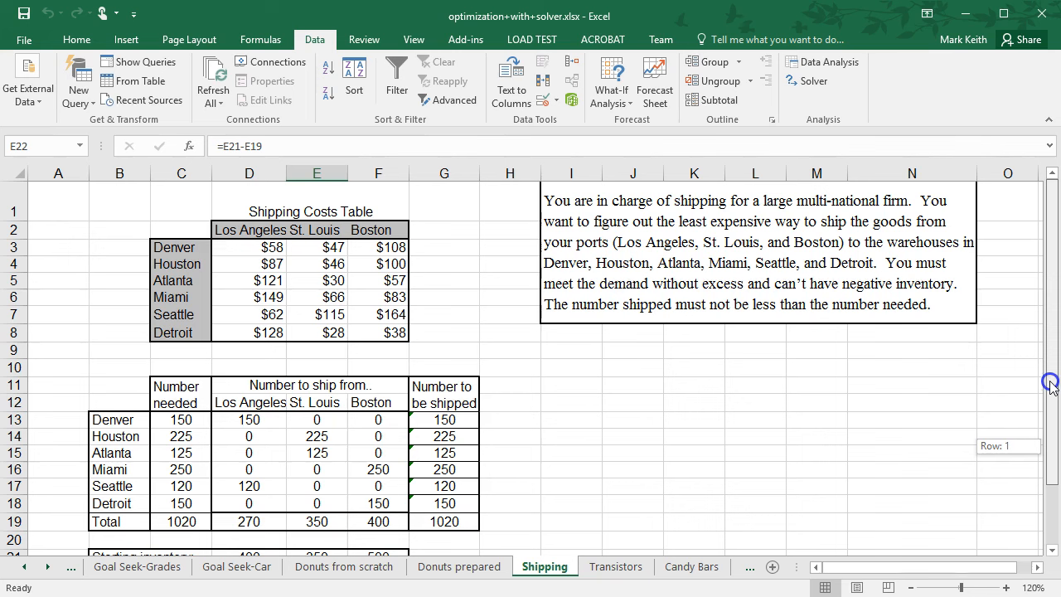
pyautogui.moveTo(1055, 348); pyautogui.dragTo(1054, 500)
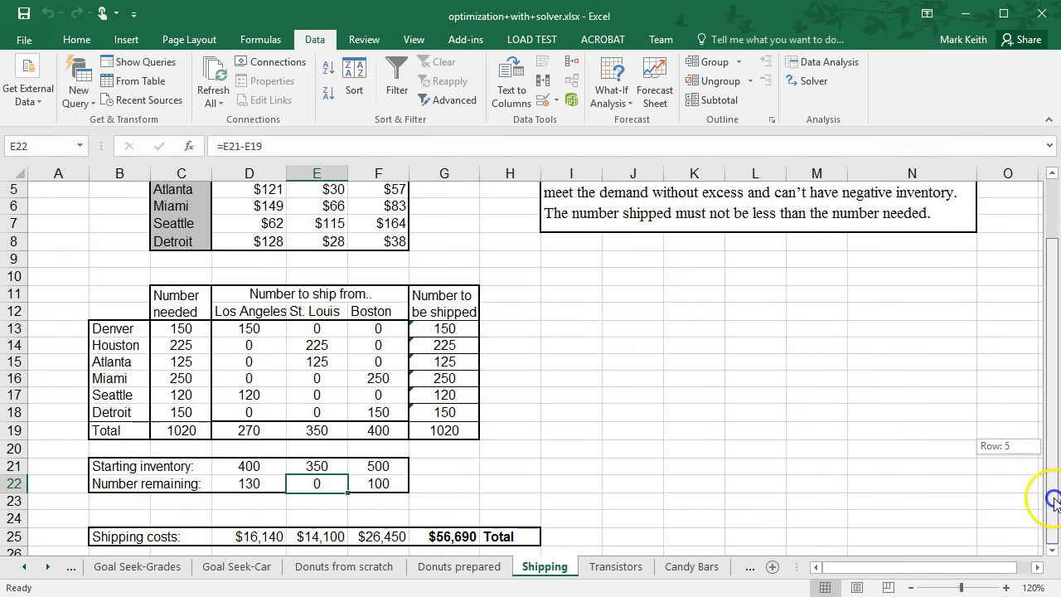
pyautogui.click(622, 571)
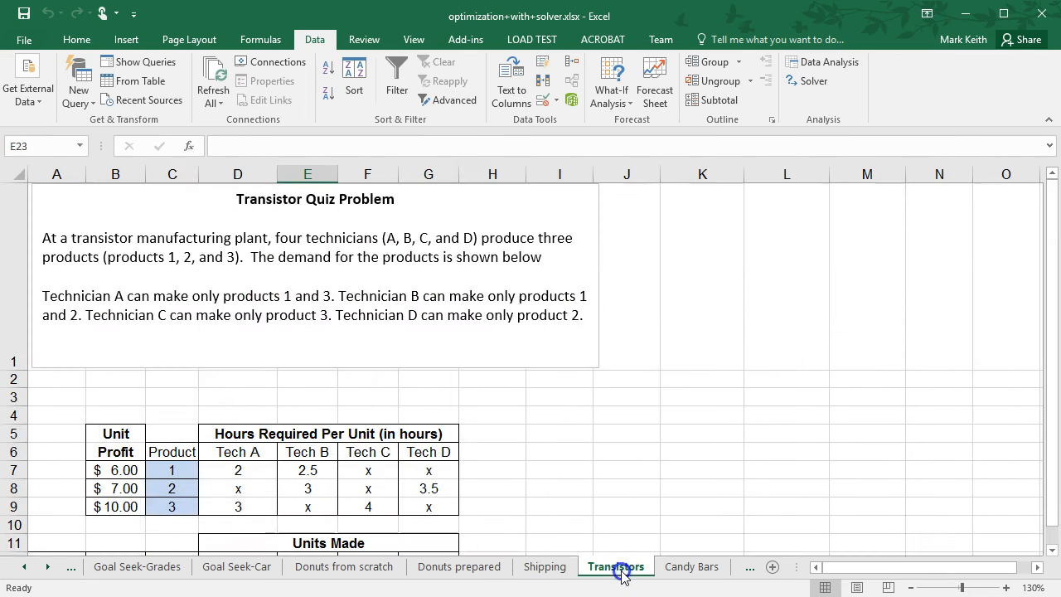
pyautogui.moveTo(1048, 474); pyautogui.dragTo(1054, 557)
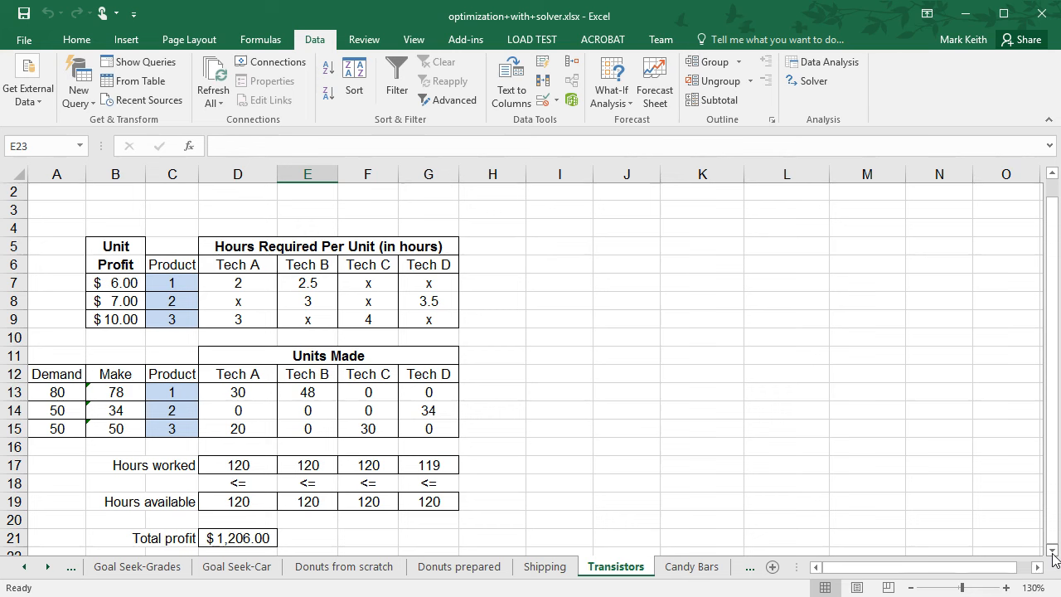
pyautogui.moveTo(1051, 388); pyautogui.dragTo(1058, 343)
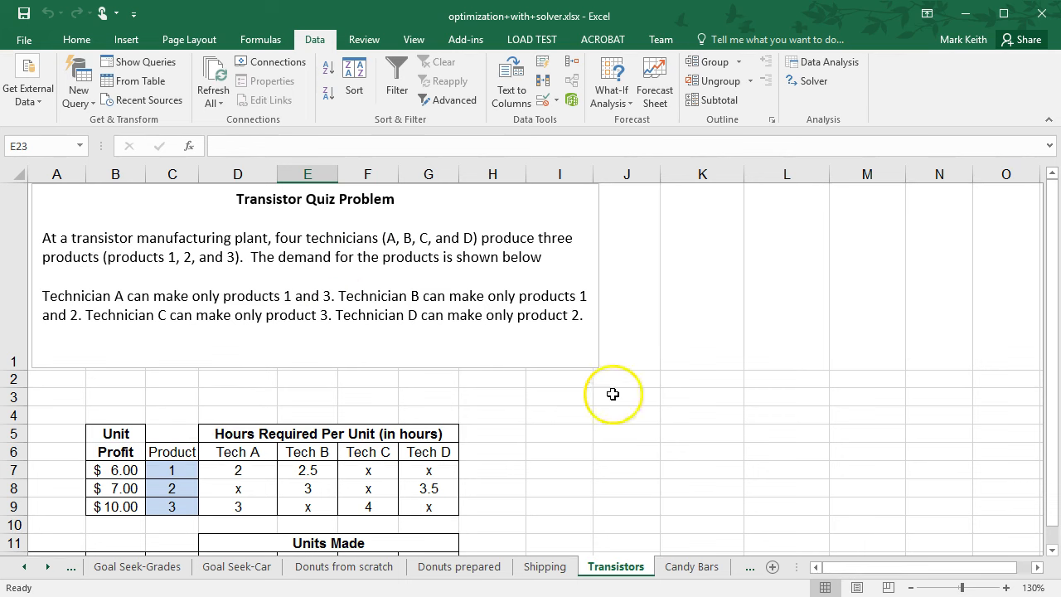
pyautogui.moveTo(1053, 266)
pyautogui.mouseDown()
pyautogui.moveTo(1053, 300)
pyautogui.moveTo(1055, 265)
pyautogui.mouseUp()
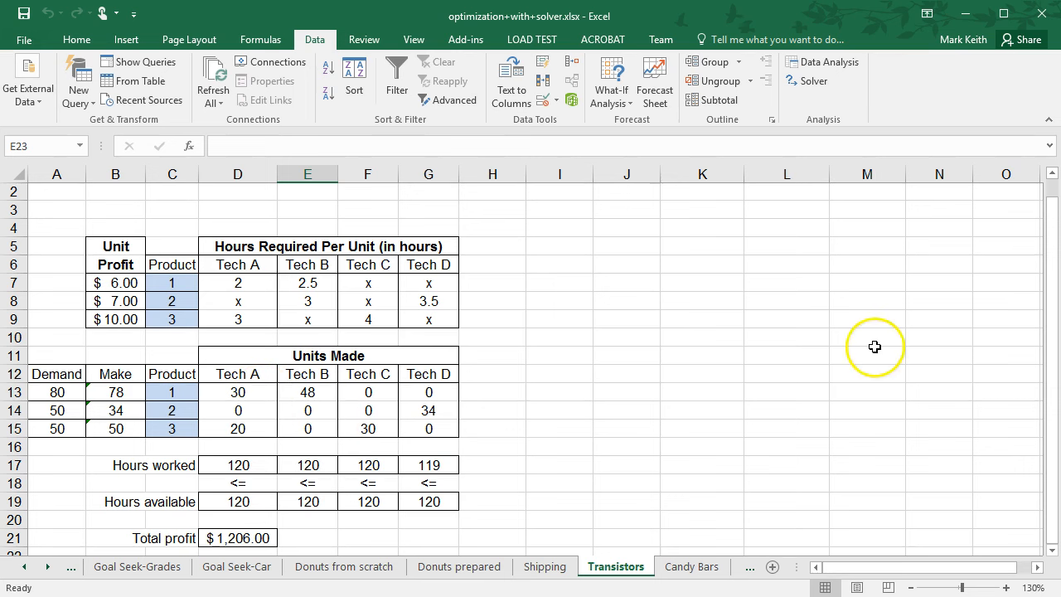
pyautogui.moveTo(1056, 350); pyautogui.dragTo(1050, 319)
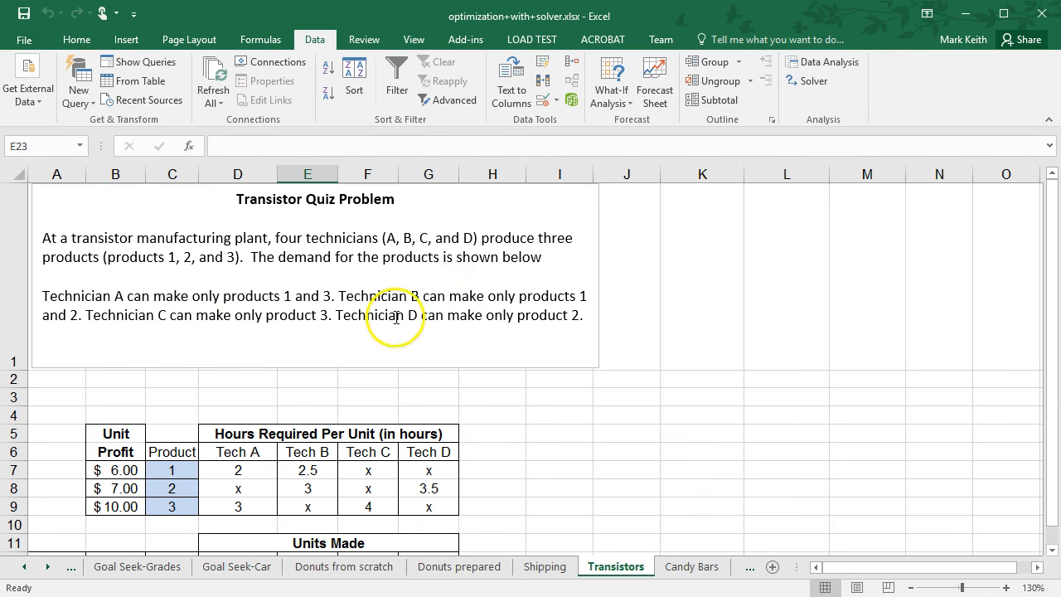
pyautogui.click(251, 472)
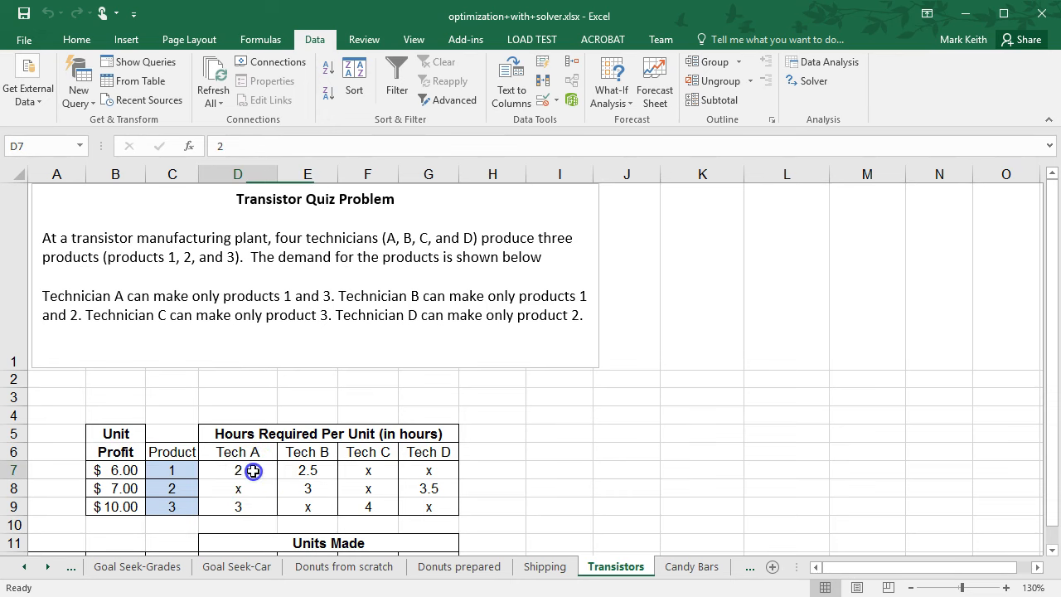
pyautogui.click(253, 504)
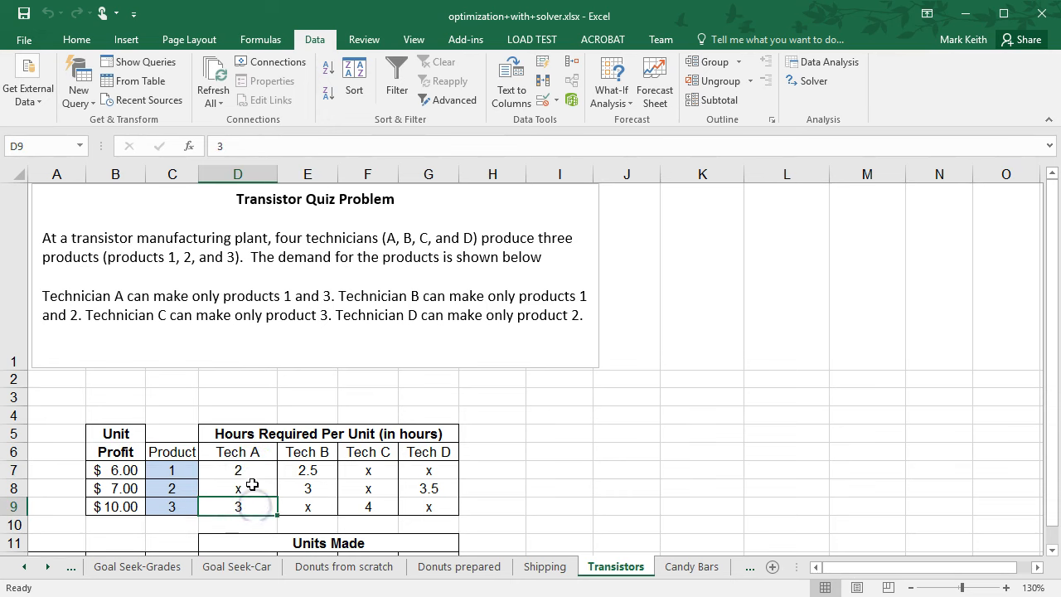
pyautogui.click(115, 472)
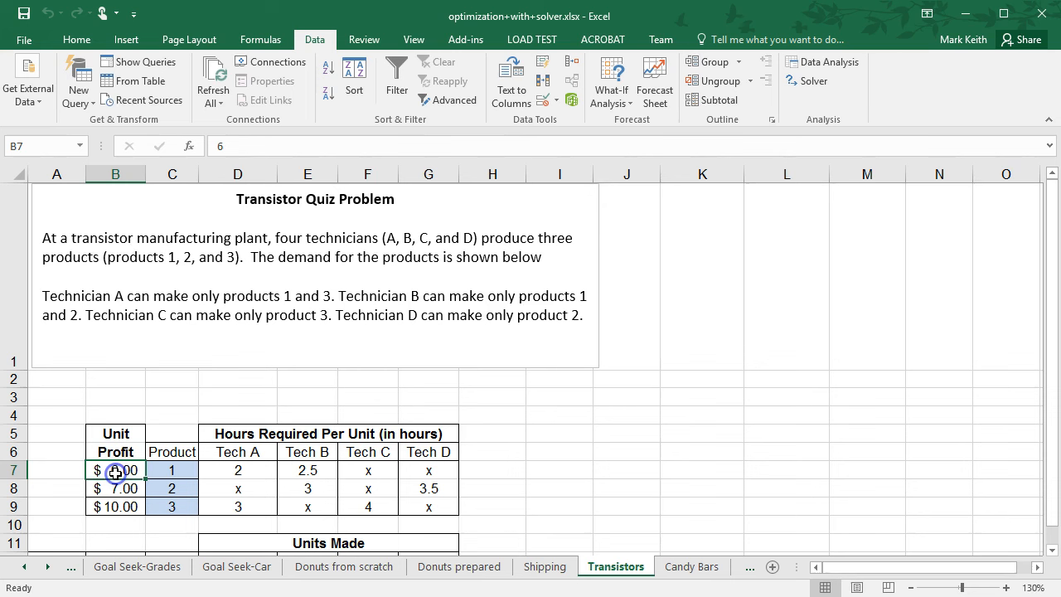
pyautogui.moveTo(1047, 308); pyautogui.dragTo(1049, 396)
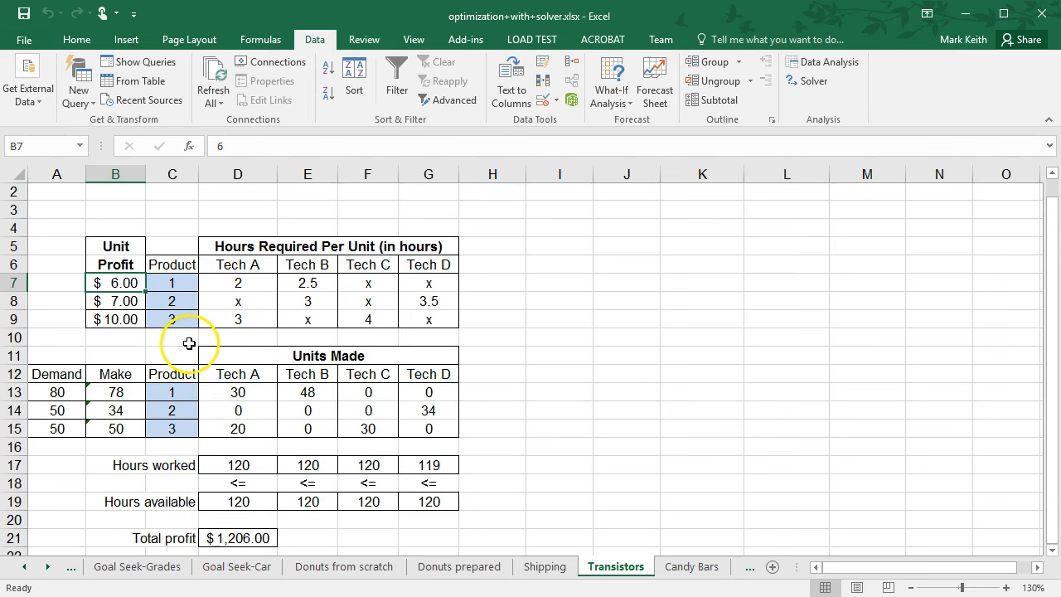
pyautogui.click(237, 538)
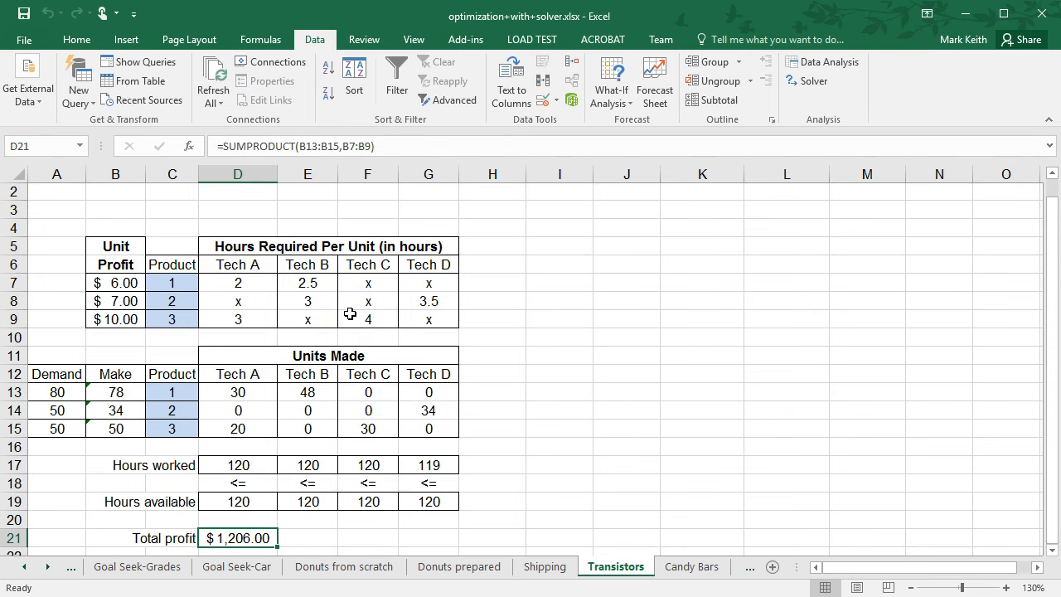
# Reset all Solver options and cell selections for the Transistors model and close Solver.
pyautogui.click(803, 81)
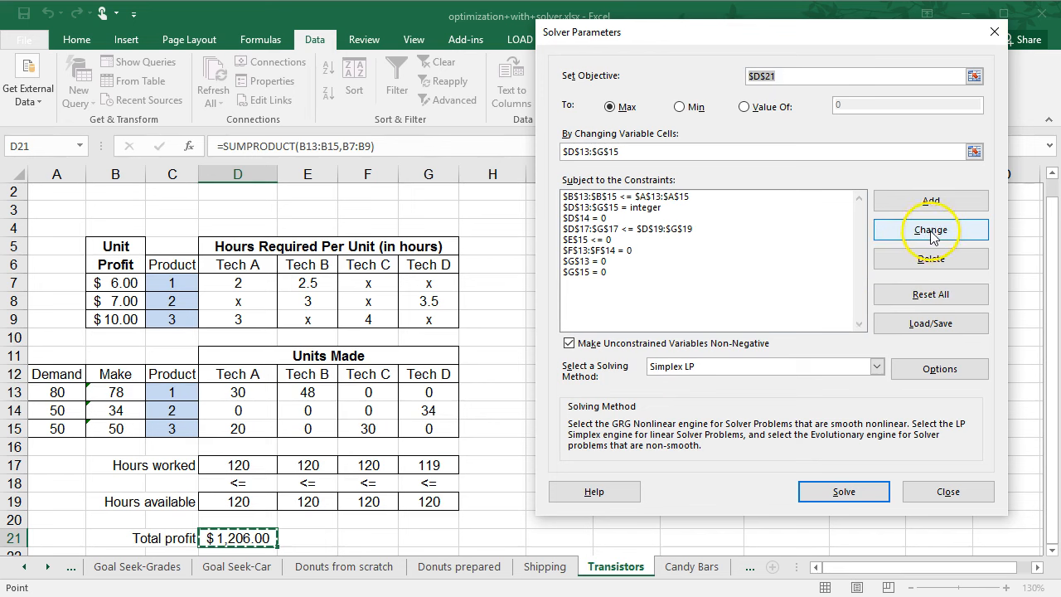
pyautogui.click(930, 294)
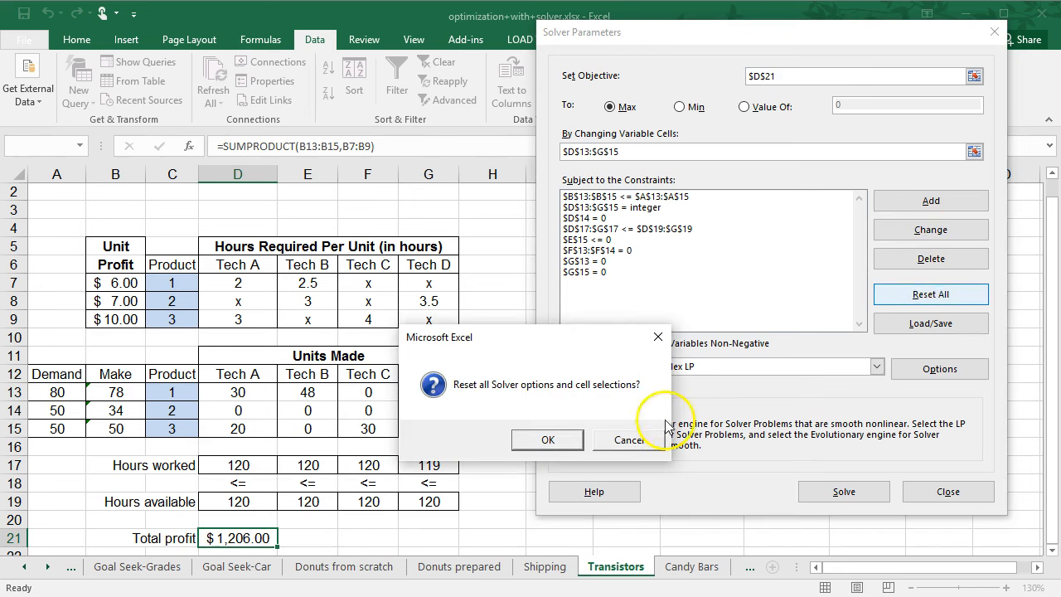
pyautogui.click(549, 440)
pyautogui.click(932, 491)
# Enter 1 in every Units Made cell D13:G15 as starting values.
pyautogui.moveTo(234, 395); pyautogui.dragTo(408, 427)
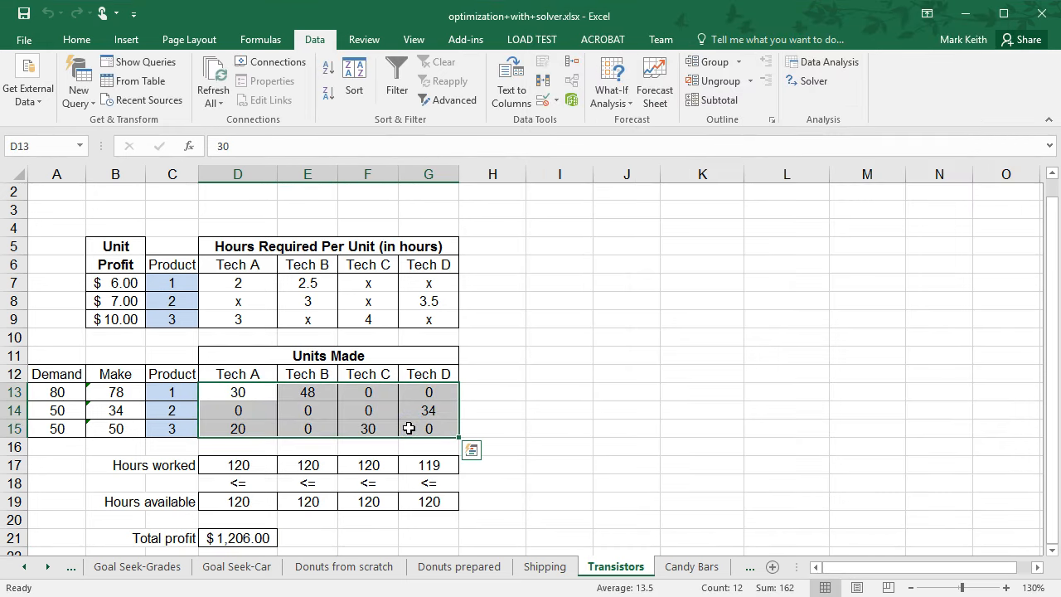
pyautogui.write('1')
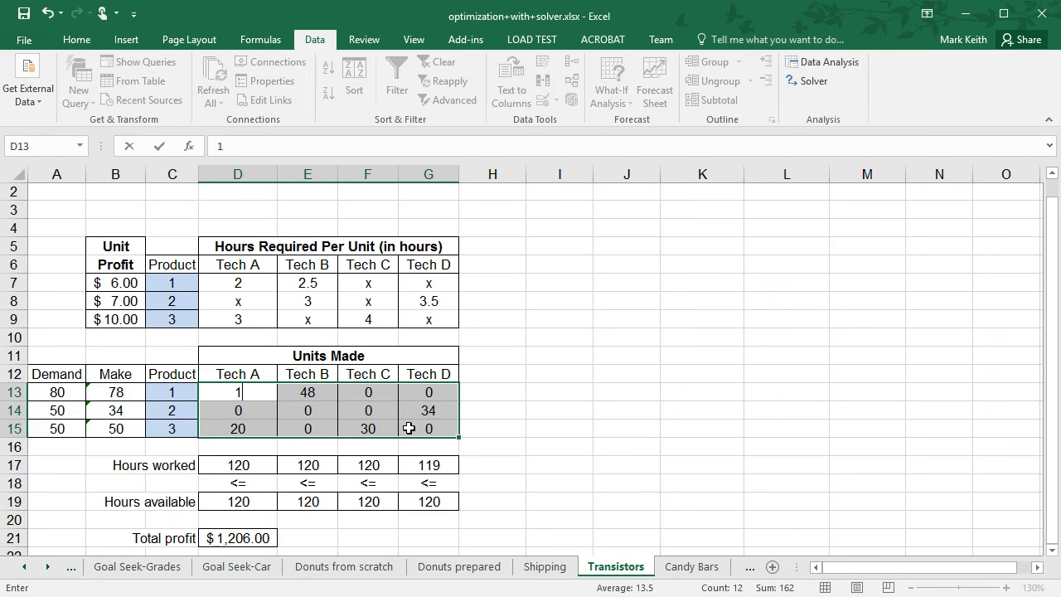
pyautogui.press('Down')
pyautogui.write('1')
pyautogui.press('Down')
pyautogui.write('1')
pyautogui.press('Right')
pyautogui.write('1')
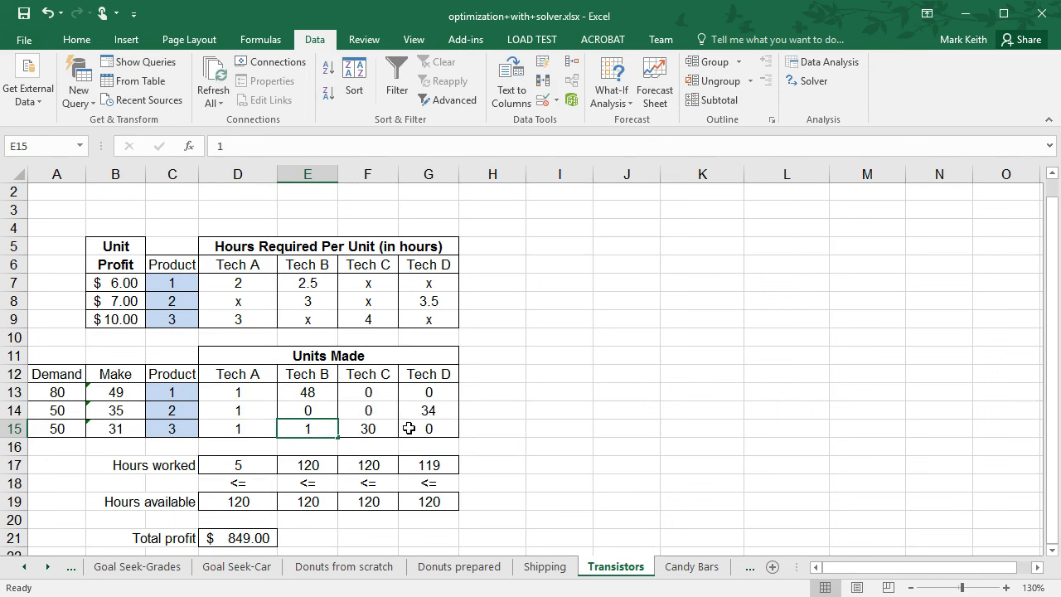
pyautogui.press('Up')
pyautogui.write('1')
pyautogui.press('Up')
pyautogui.write('1')
pyautogui.press('Right')
pyautogui.write('1')
pyautogui.press('Down')
pyautogui.write('1')
pyautogui.press('Down')
pyautogui.write('1')
pyautogui.press('Right')
pyautogui.write('11')
pyautogui.press('Up')
pyautogui.write('1')
pyautogui.press('Return')
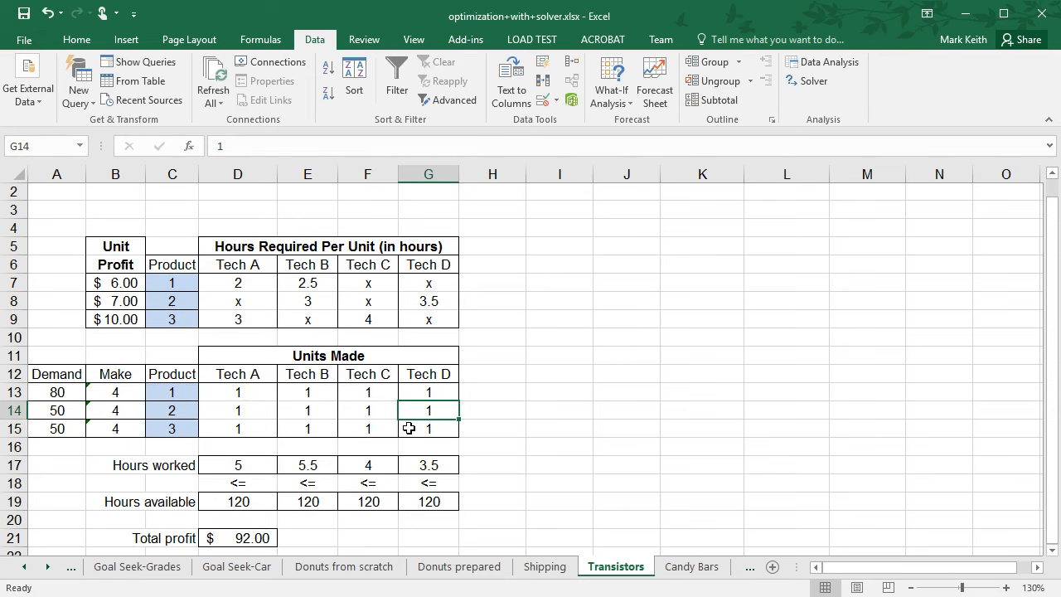
pyautogui.press('Return')
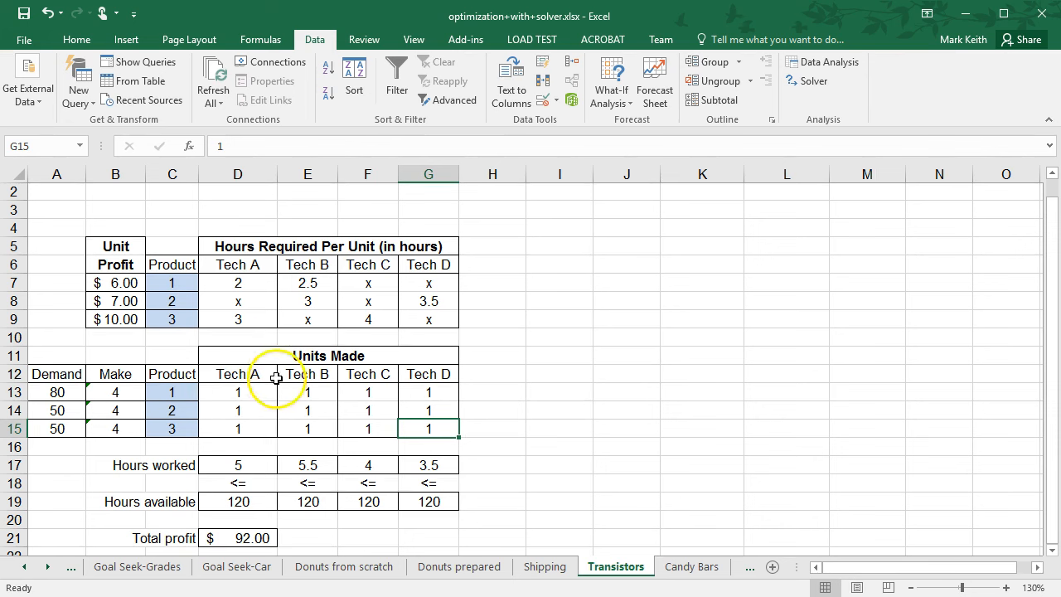
pyautogui.click(242, 410)
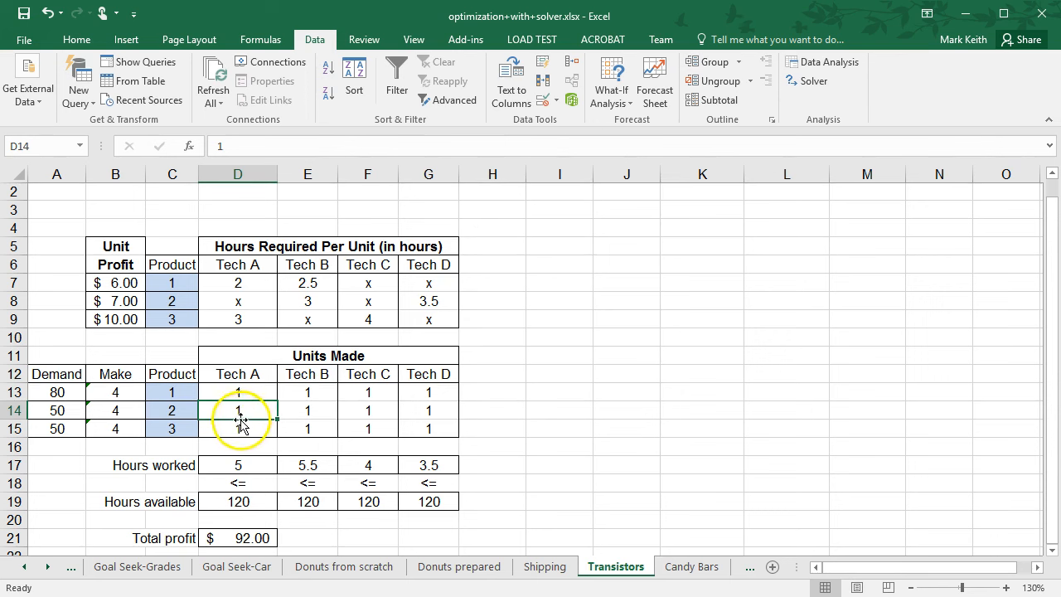
# Inspect the Hours worked SUMPRODUCT formulas and the cells they reference across the Tech A to Tech D columns.
pyautogui.click(239, 468)
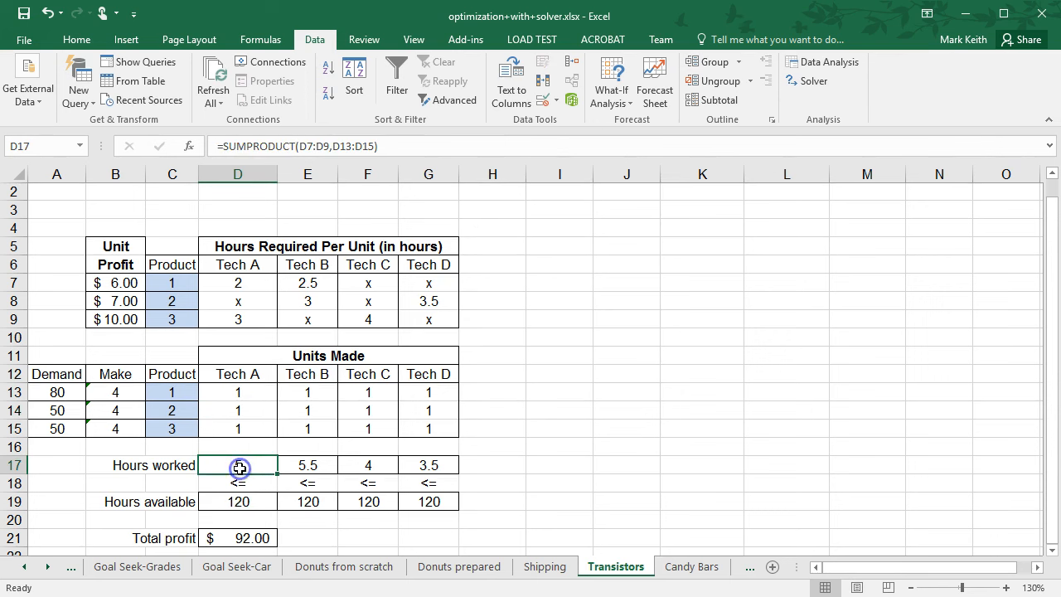
pyautogui.click(338, 146)
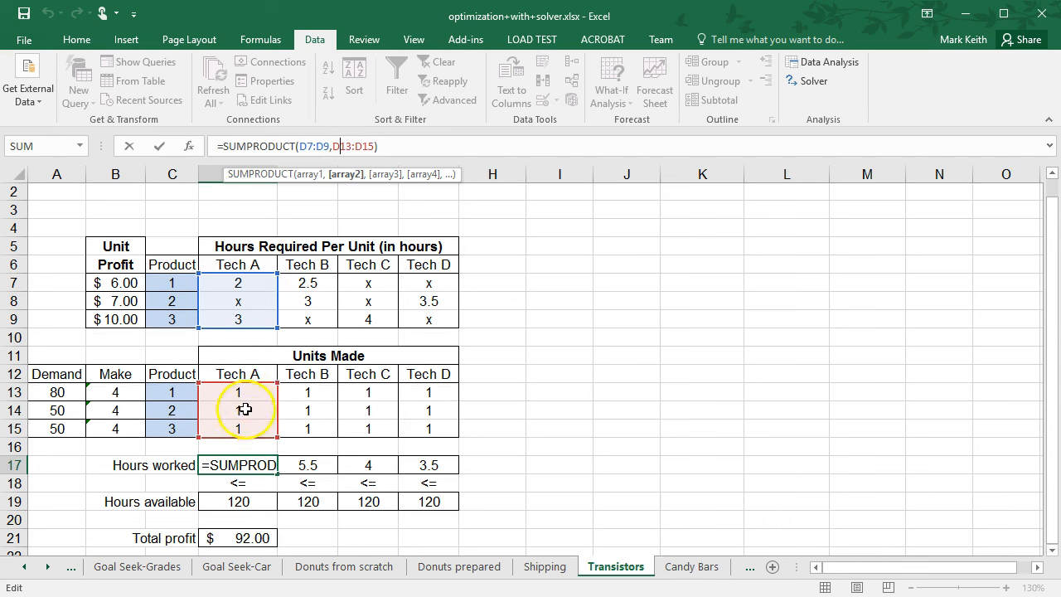
pyautogui.press('Return')
pyautogui.press('Up')
pyautogui.press('Up')
pyautogui.press('Up')
pyautogui.press('Up')
pyautogui.press('Up')
pyautogui.press('Up')
pyautogui.press('Up')
pyautogui.press('Up')
pyautogui.press('Up')
pyautogui.press('Up')
pyautogui.press('Up')
pyautogui.press('Up')
pyautogui.press('Down')
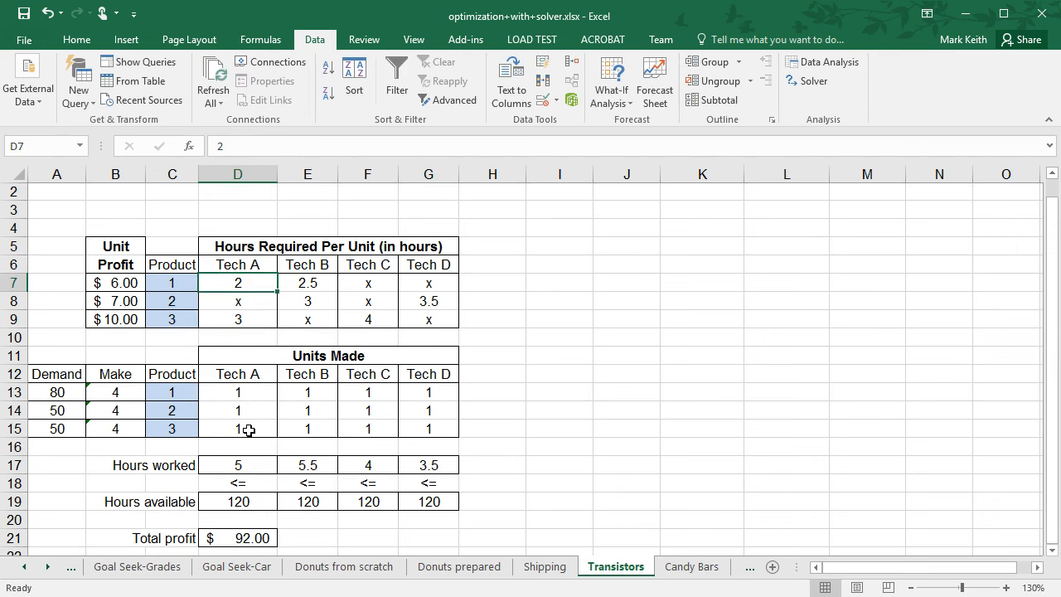
pyautogui.press('Down')
pyautogui.press('Down')
pyautogui.press('Down')
pyautogui.press('Down')
pyautogui.press('Down')
pyautogui.press('Down')
pyautogui.press('Down')
pyautogui.press('Down')
pyautogui.press('Down')
pyautogui.press('Down')
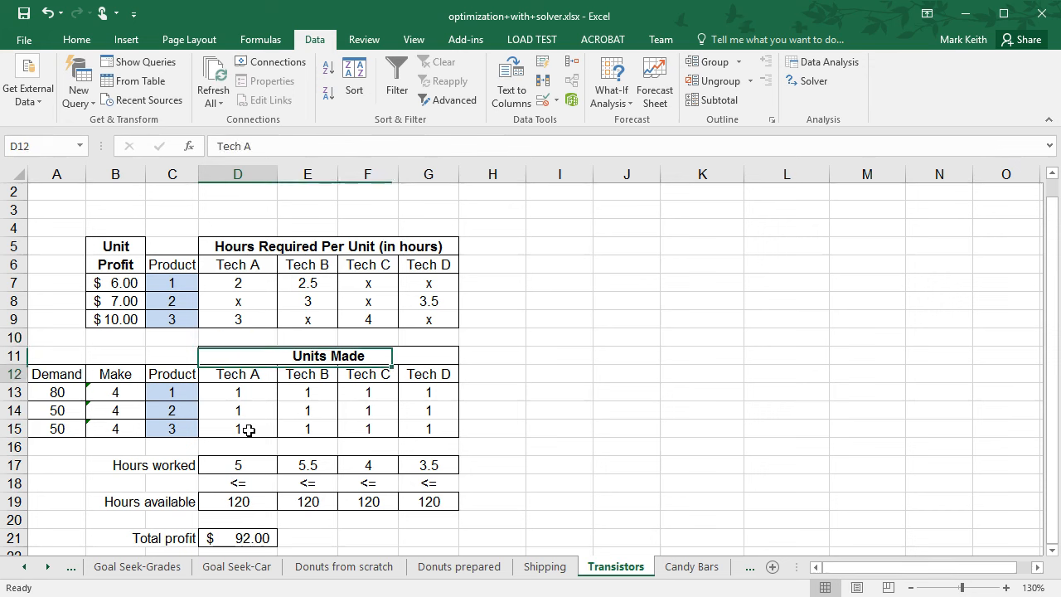
pyautogui.press('Left')
pyautogui.press('Right')
pyautogui.press('Right')
pyautogui.press('Right')
pyautogui.press('Right')
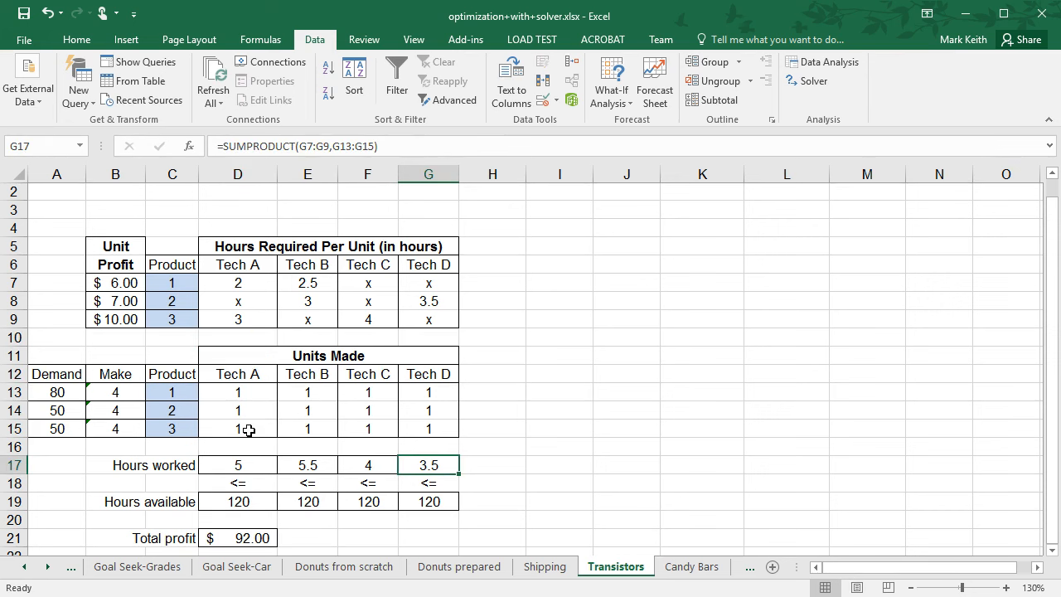
pyautogui.press('Down')
pyautogui.press('Down')
pyautogui.press('Down')
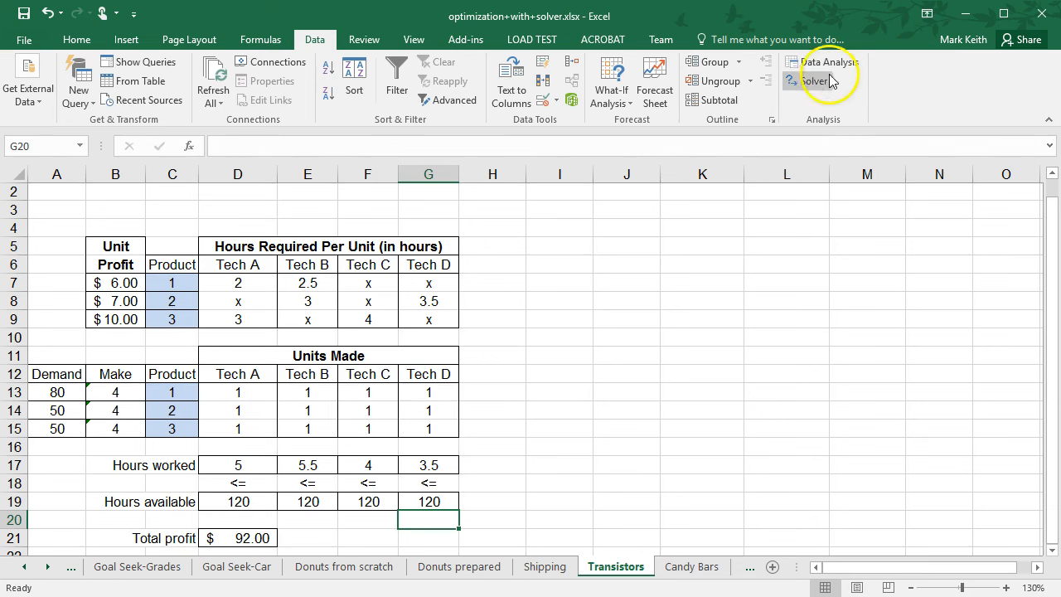
# Run Solver maximizing Total profit D21 by changing Units Made D13:G15 without constraints, keeping the Solver solution.
pyautogui.click(830, 80)
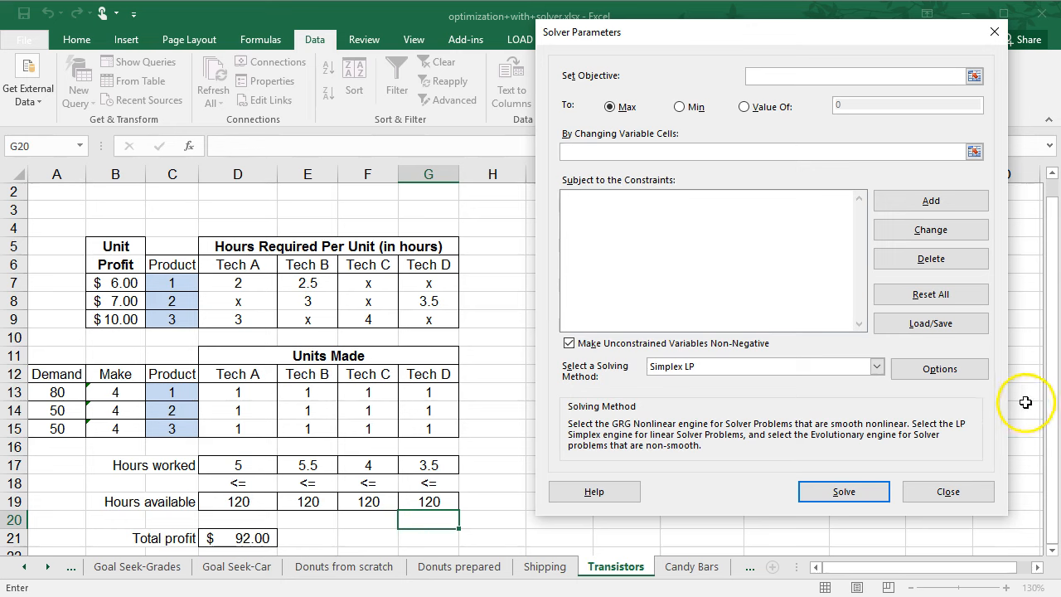
pyautogui.scroll(-1, 1046, 531)
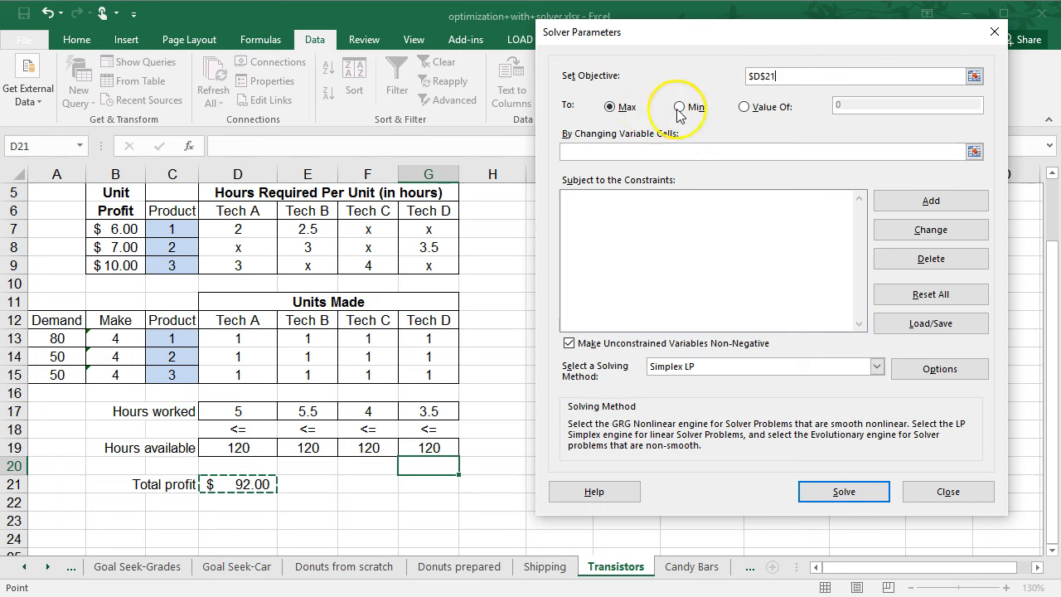
pyautogui.click(716, 152)
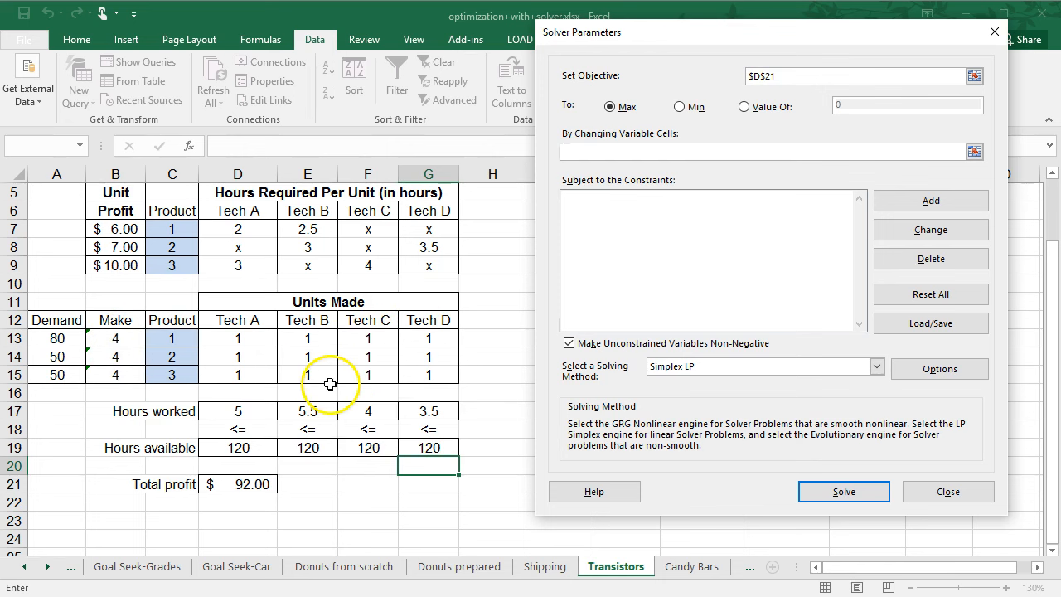
pyautogui.click(251, 342)
pyautogui.click(329, 357)
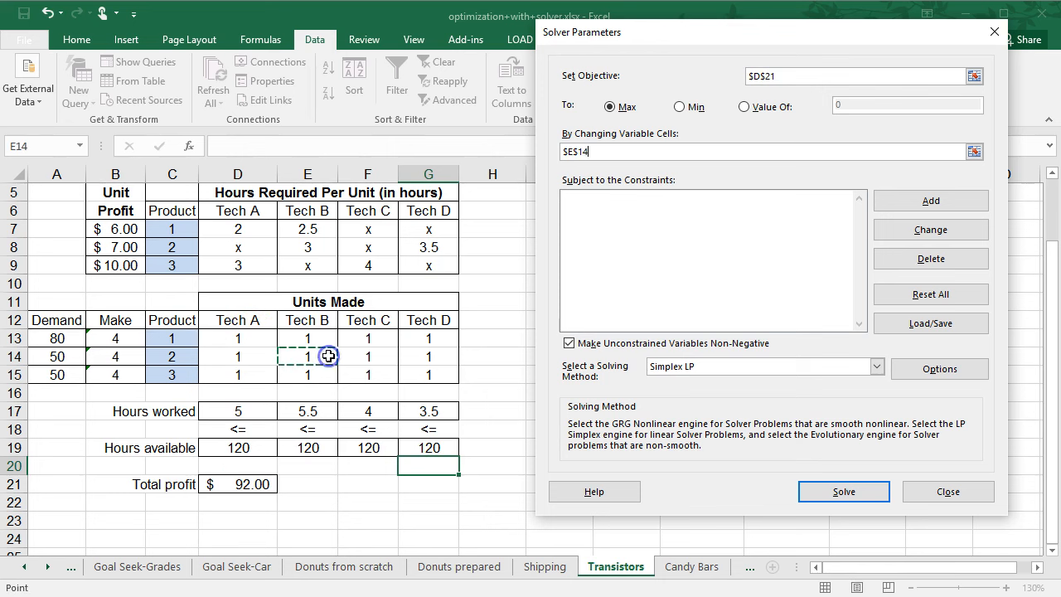
pyautogui.moveTo(270, 340); pyautogui.dragTo(412, 376)
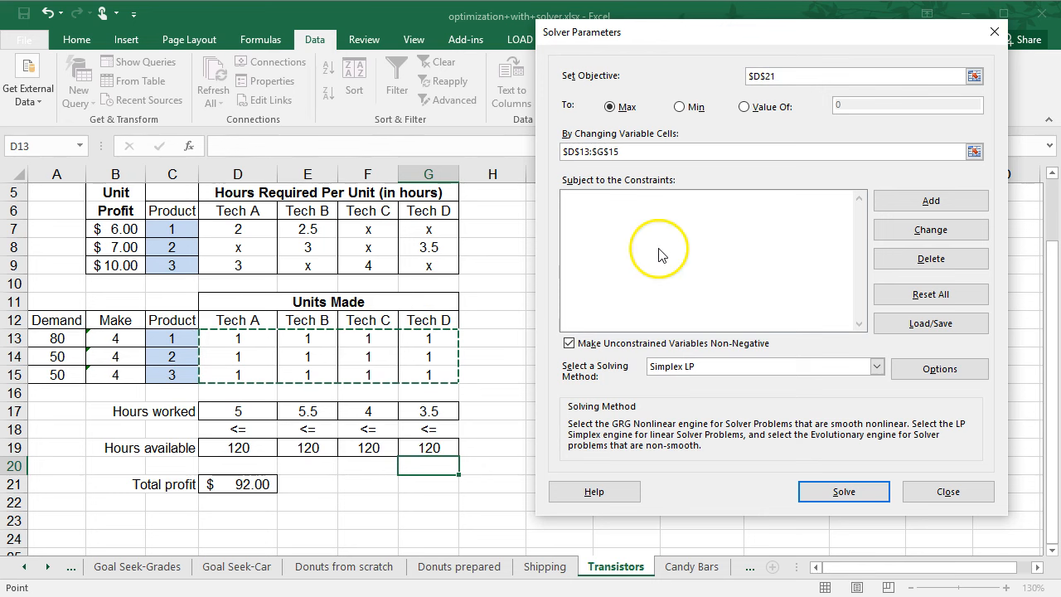
pyautogui.click(874, 495)
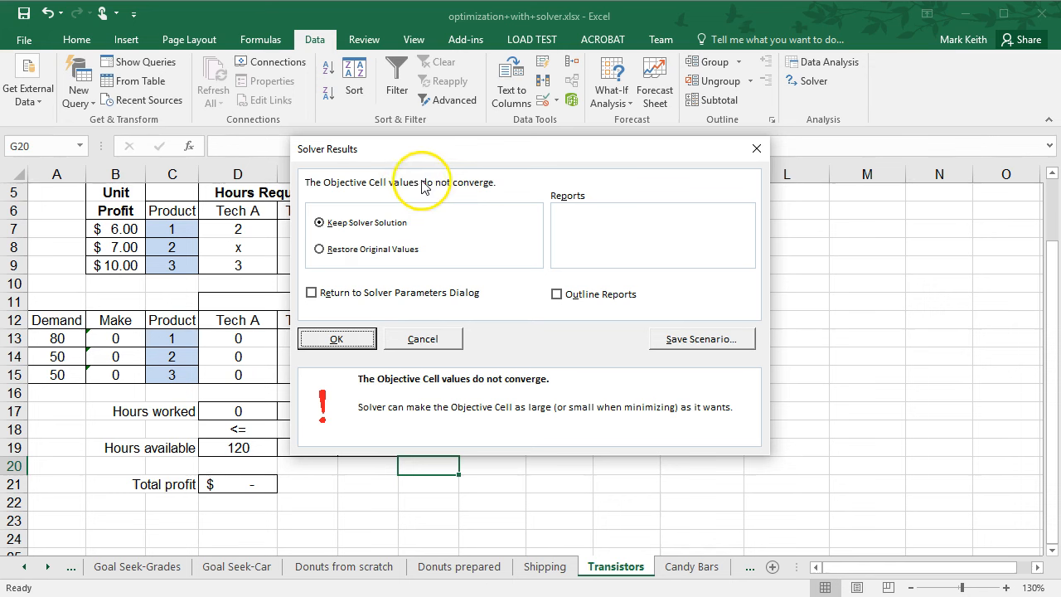
pyautogui.click(334, 339)
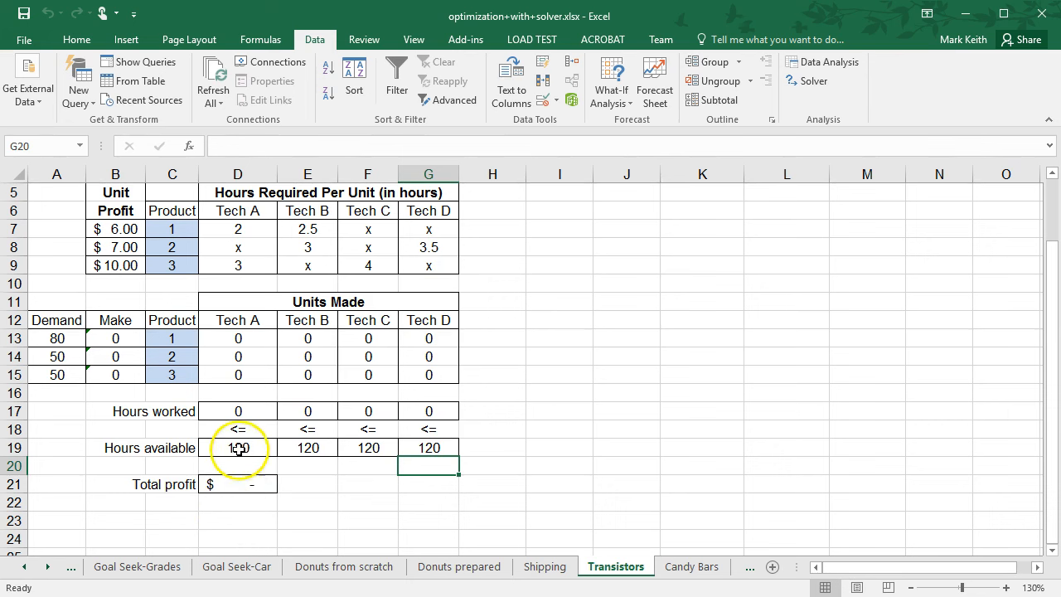
# Reopen and close the Solver parameters, then review the transistor problem statement above the table.
pyautogui.click(808, 80)
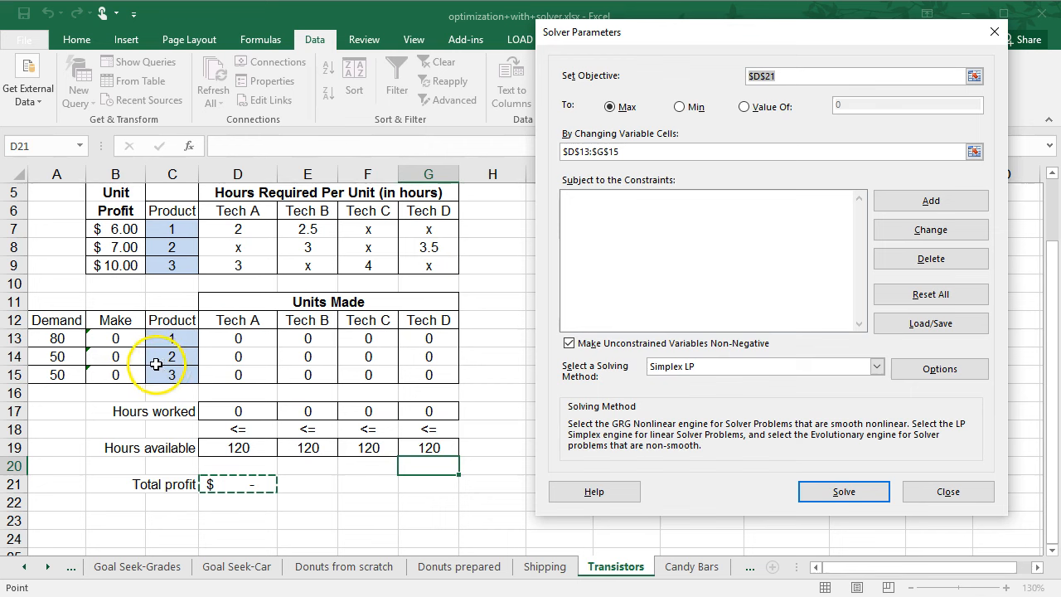
pyautogui.click(994, 32)
pyautogui.moveTo(1052, 291); pyautogui.dragTo(1051, 231)
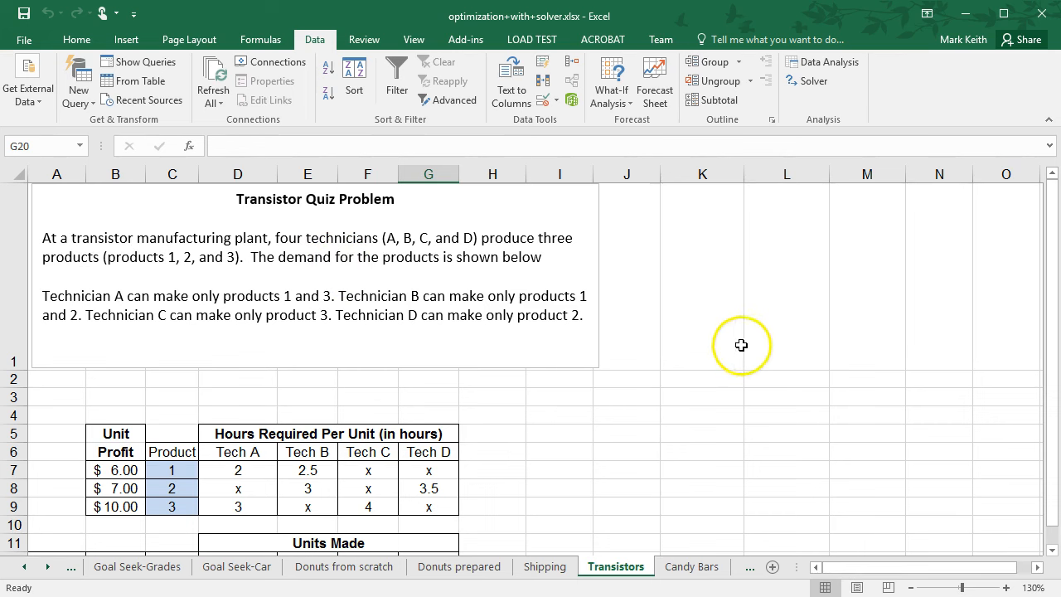
pyautogui.moveTo(1055, 287); pyautogui.dragTo(1049, 360)
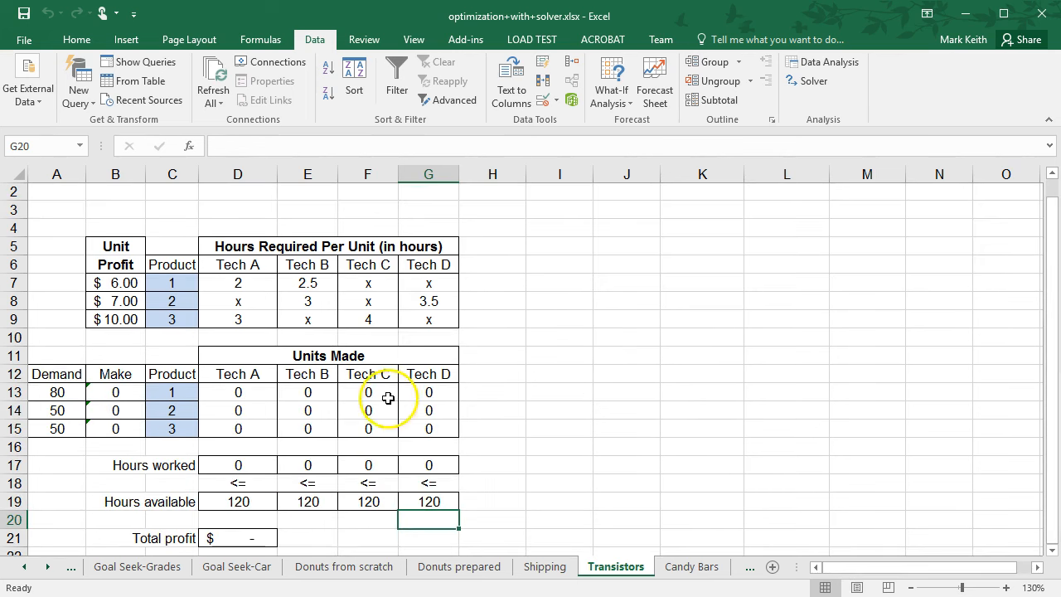
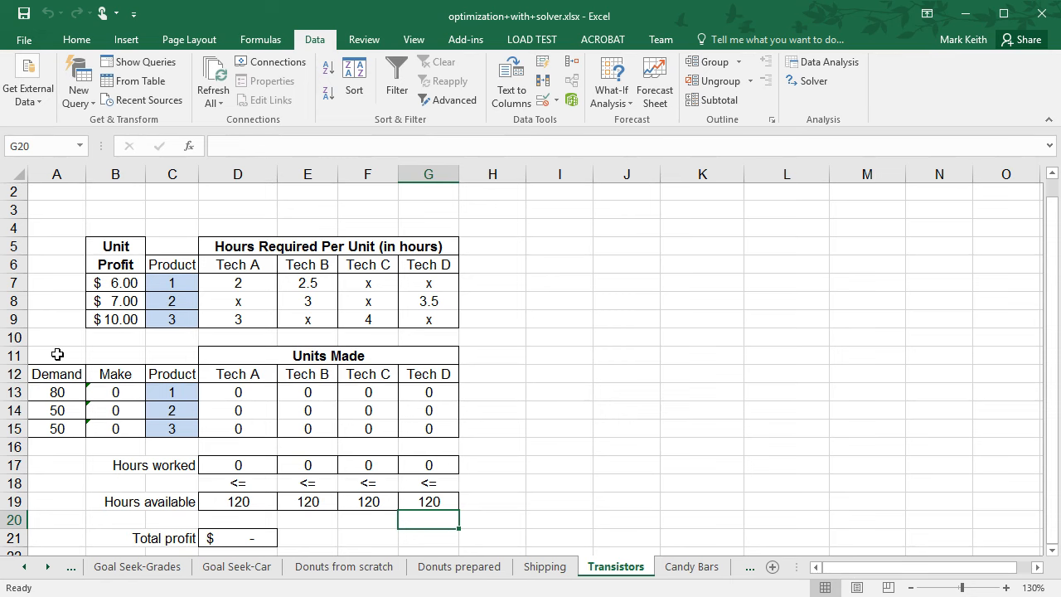
# Add a Solver constraint keeping Make B13:B15 <= Demand A13:A15, then solve and keep the solution.
pyautogui.click(813, 80)
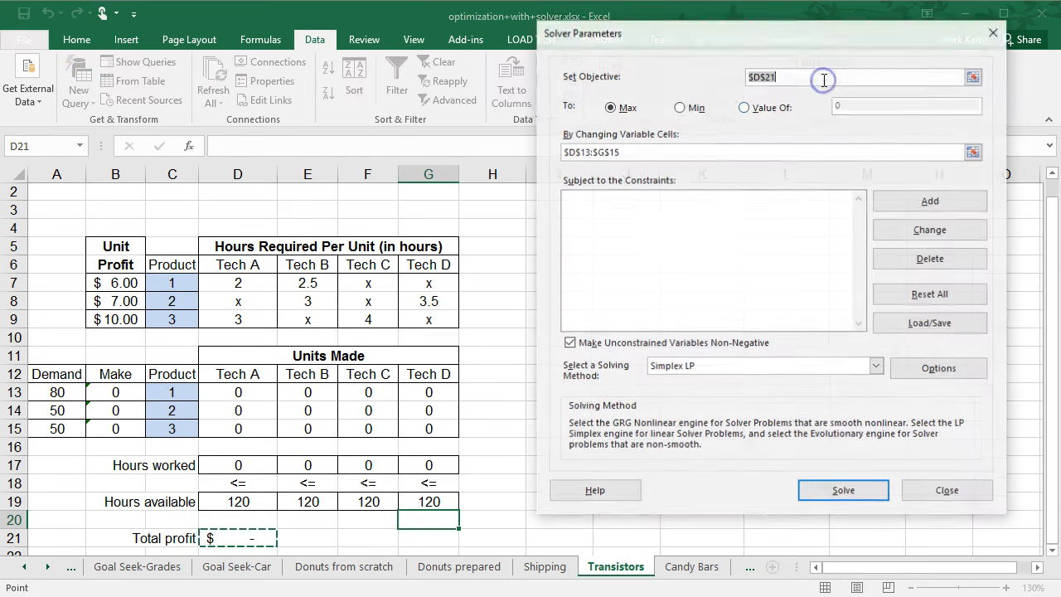
pyautogui.click(930, 201)
pyautogui.moveTo(109, 391); pyautogui.dragTo(99, 435)
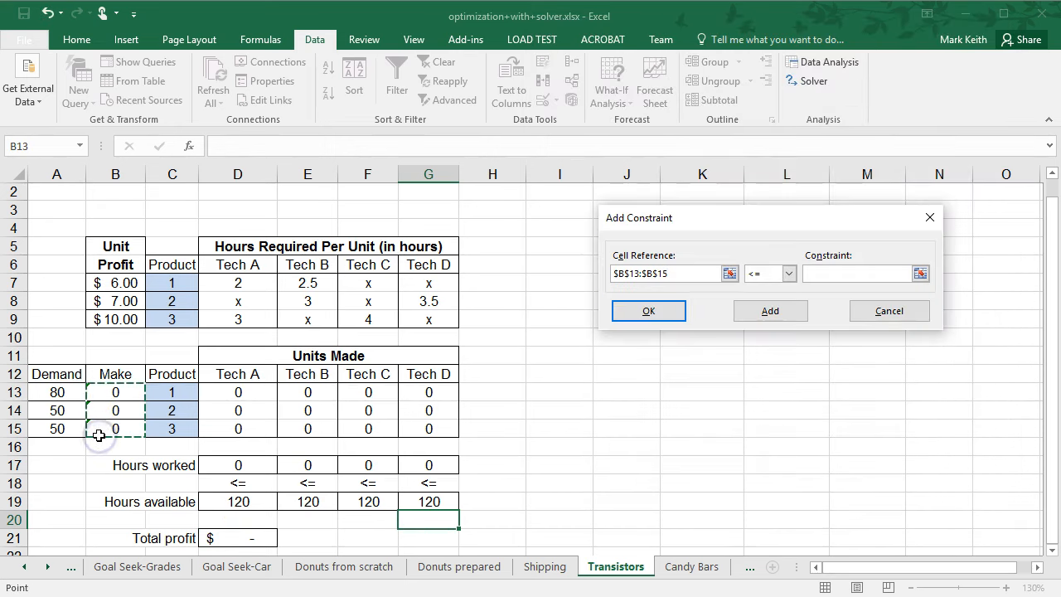
pyautogui.click(817, 275)
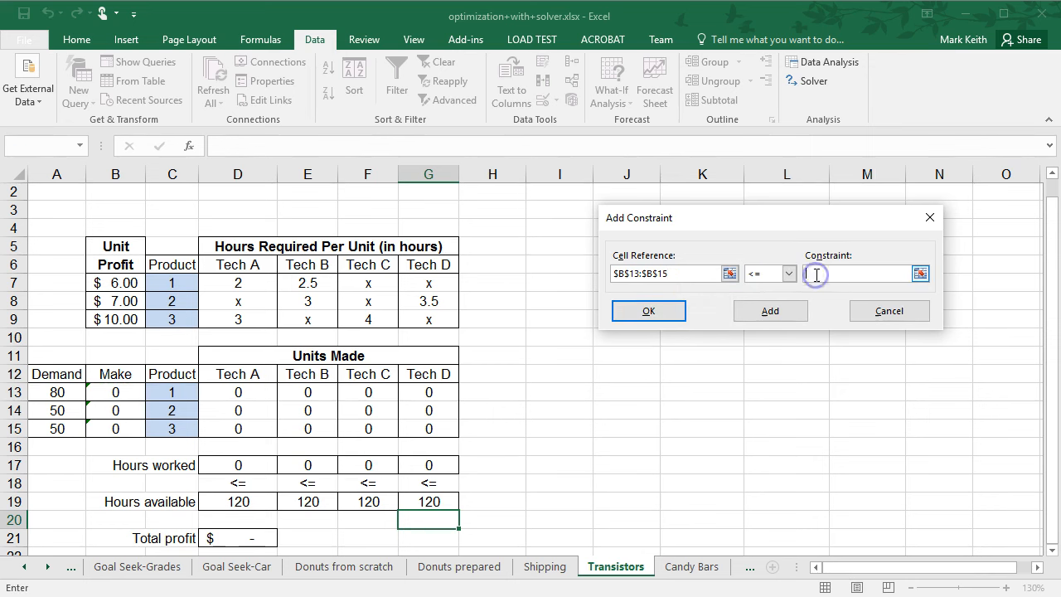
pyautogui.moveTo(53, 389); pyautogui.dragTo(51, 424)
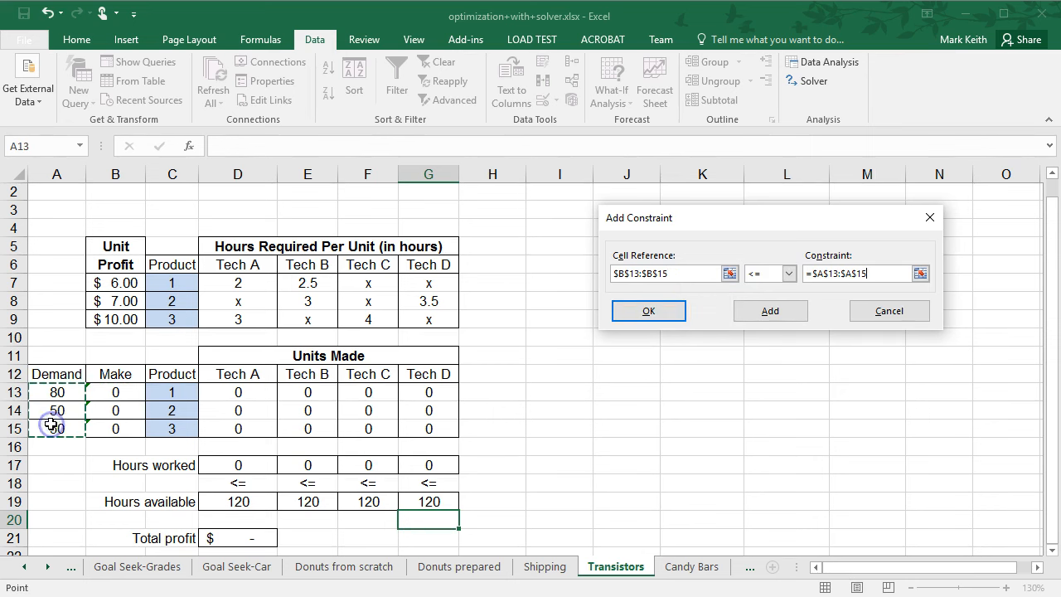
pyautogui.click(648, 311)
pyautogui.click(834, 491)
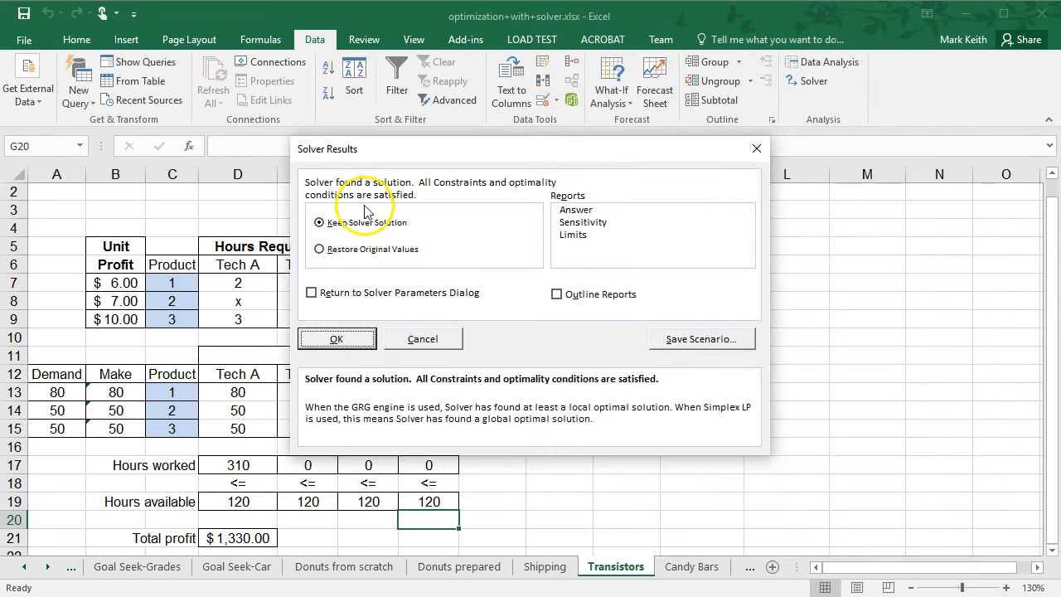
pyautogui.click(336, 339)
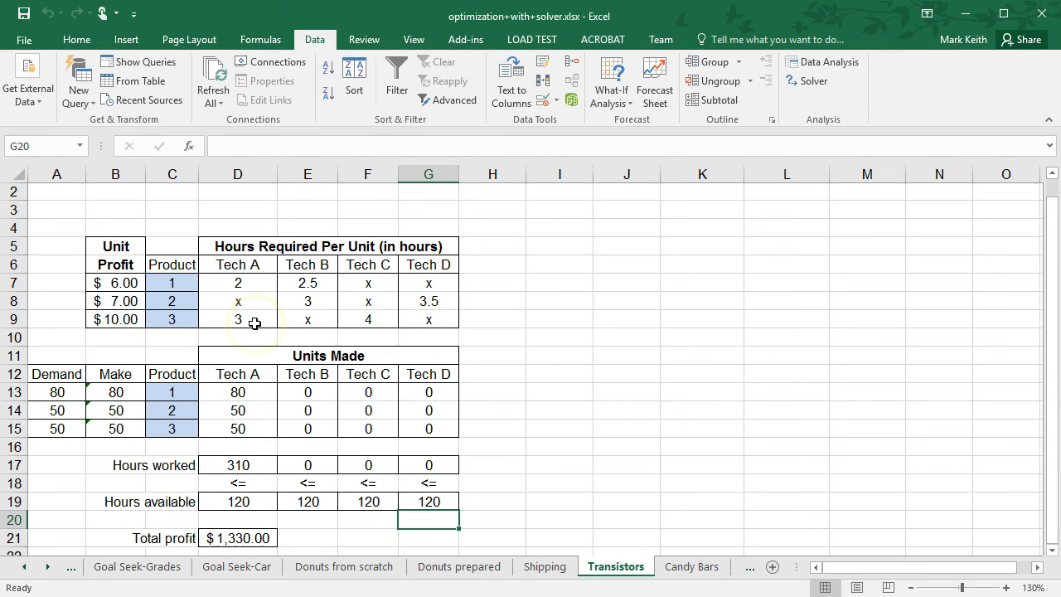
# Add a constraint keeping Hours worked D17:G17 <= Hours available D19:G19, then re-solve and keep the solution.
pyautogui.click(254, 392)
pyautogui.click(247, 409)
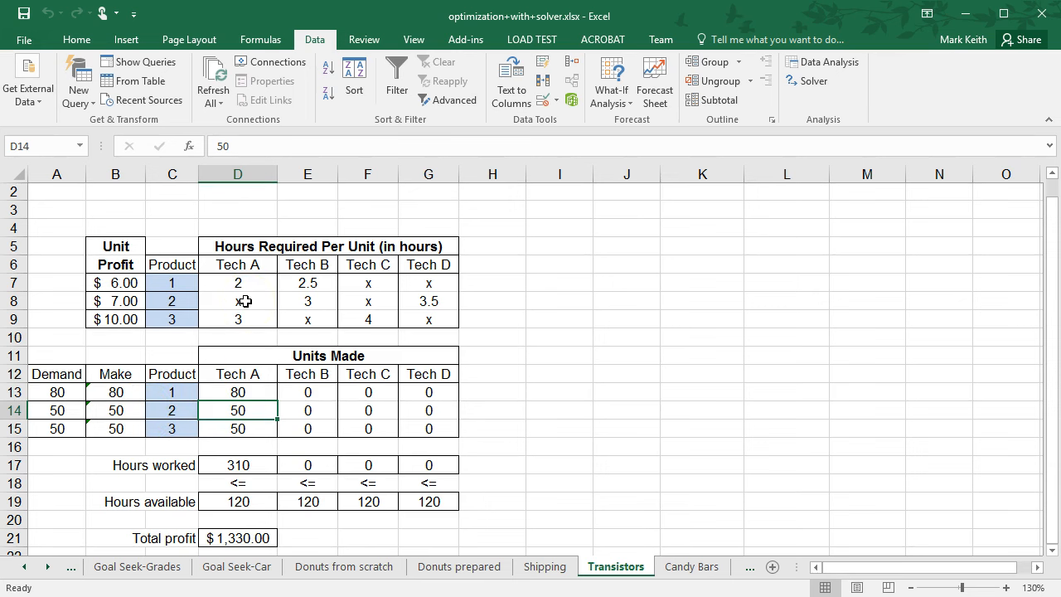
pyautogui.click(249, 467)
pyautogui.click(248, 503)
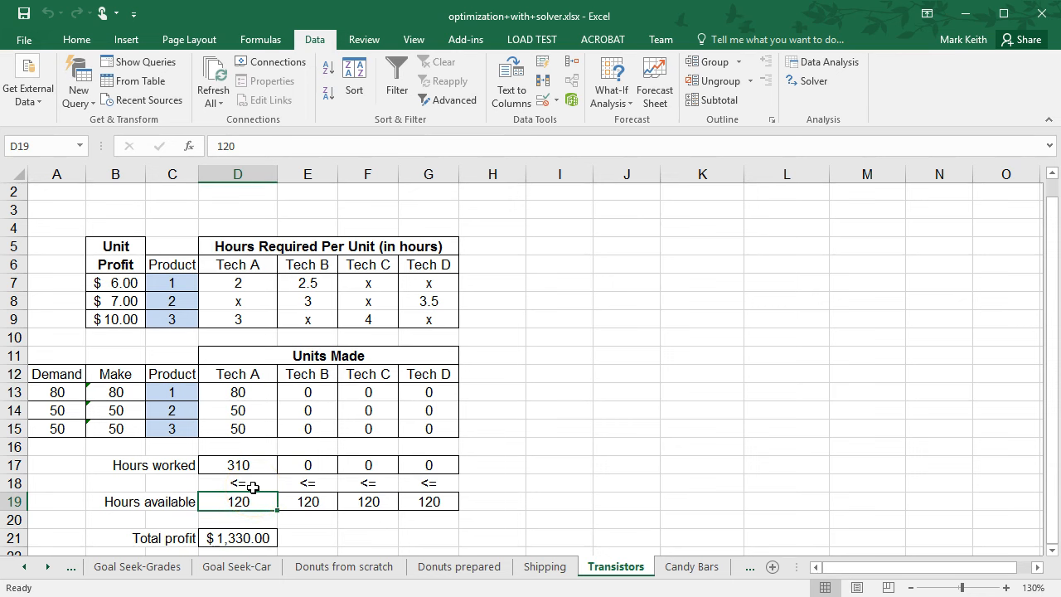
pyautogui.click(809, 80)
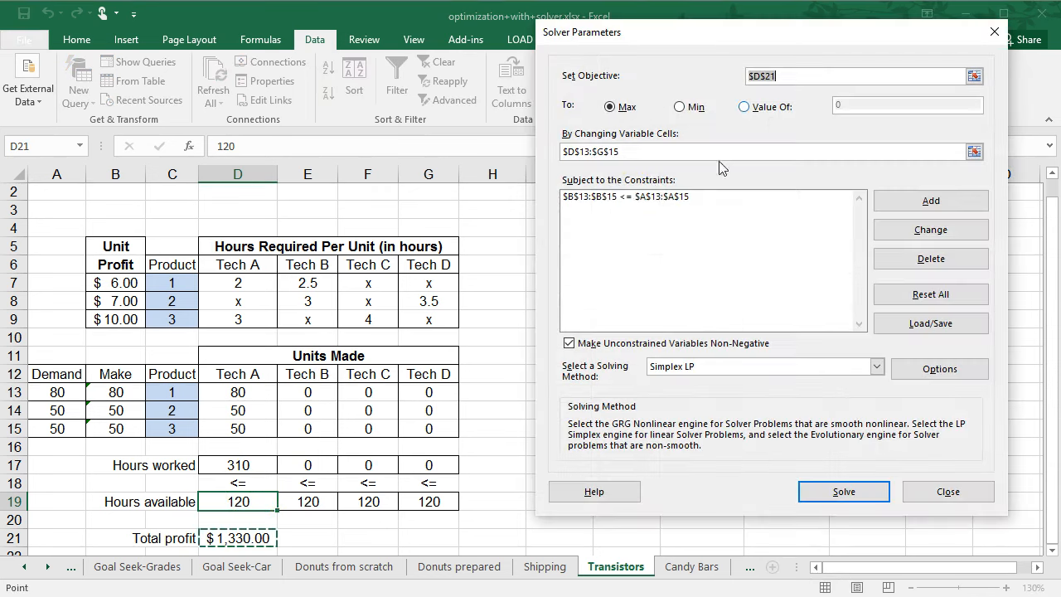
pyautogui.click(930, 200)
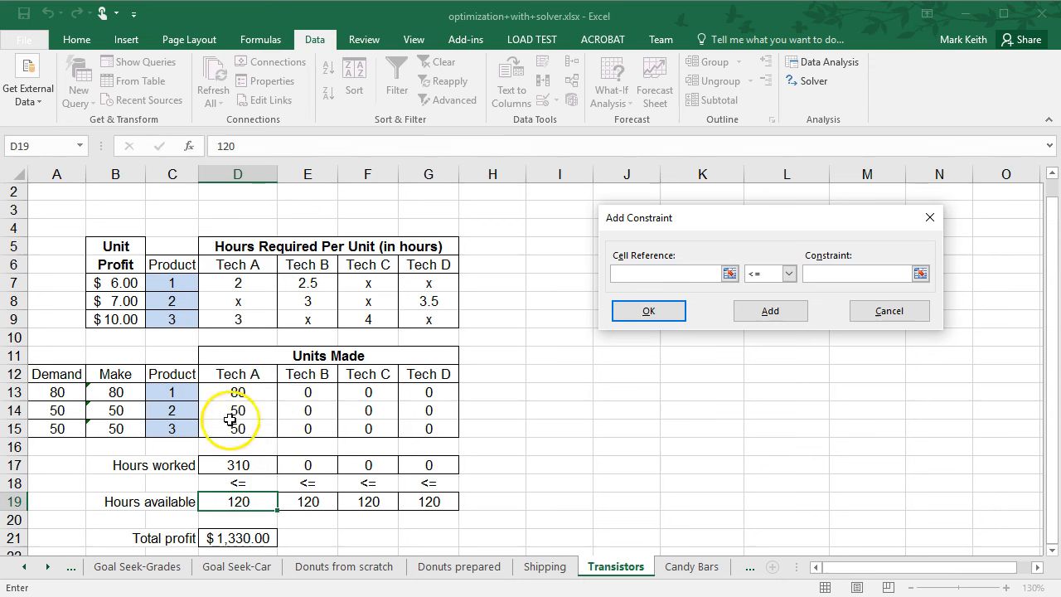
pyautogui.moveTo(249, 464); pyautogui.dragTo(432, 464)
pyautogui.click(830, 275)
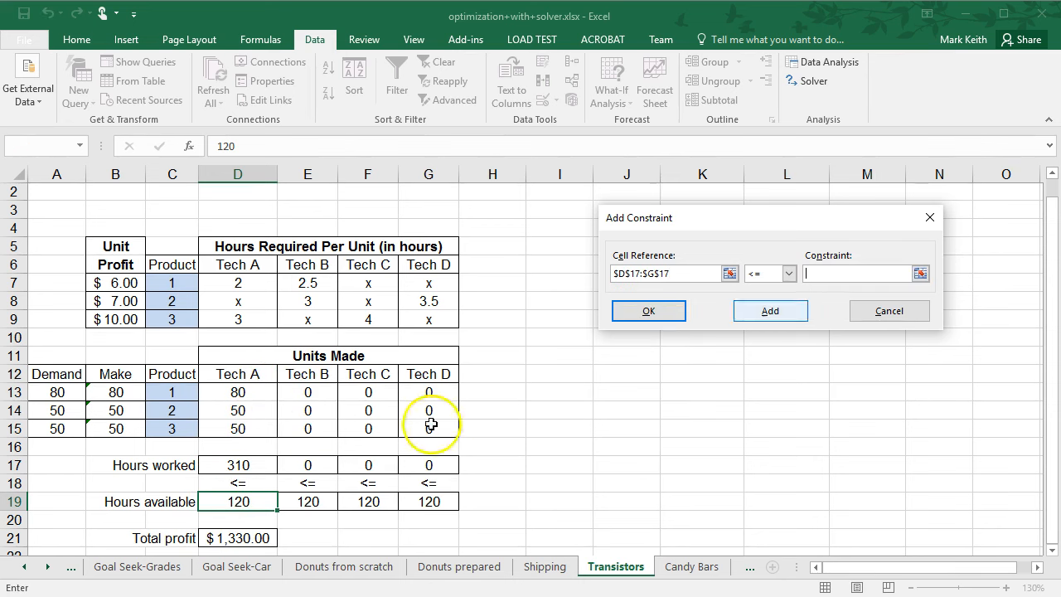
pyautogui.moveTo(237, 501); pyautogui.dragTo(429, 501)
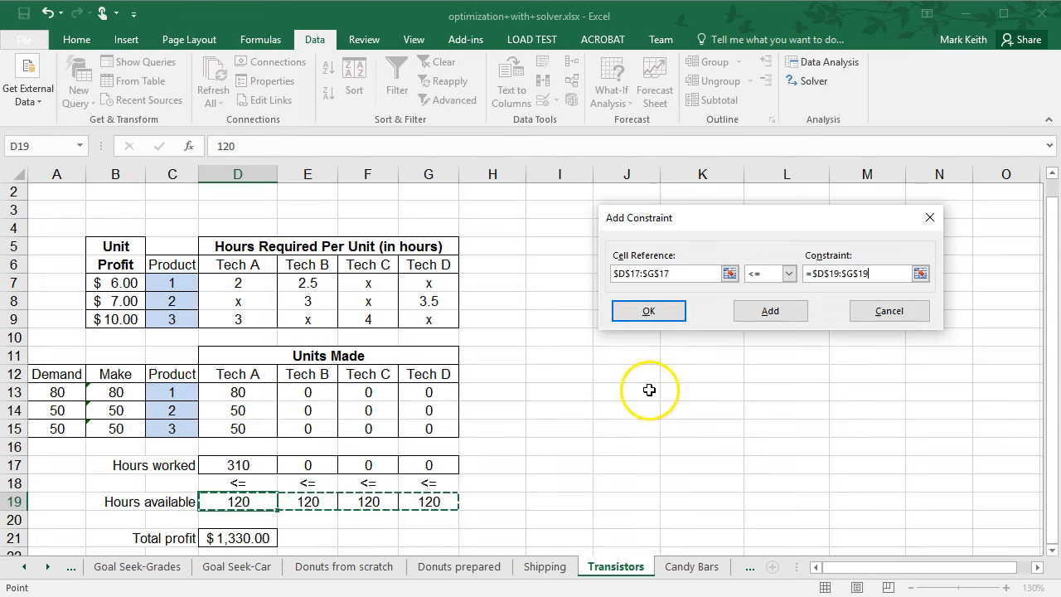
pyautogui.click(655, 311)
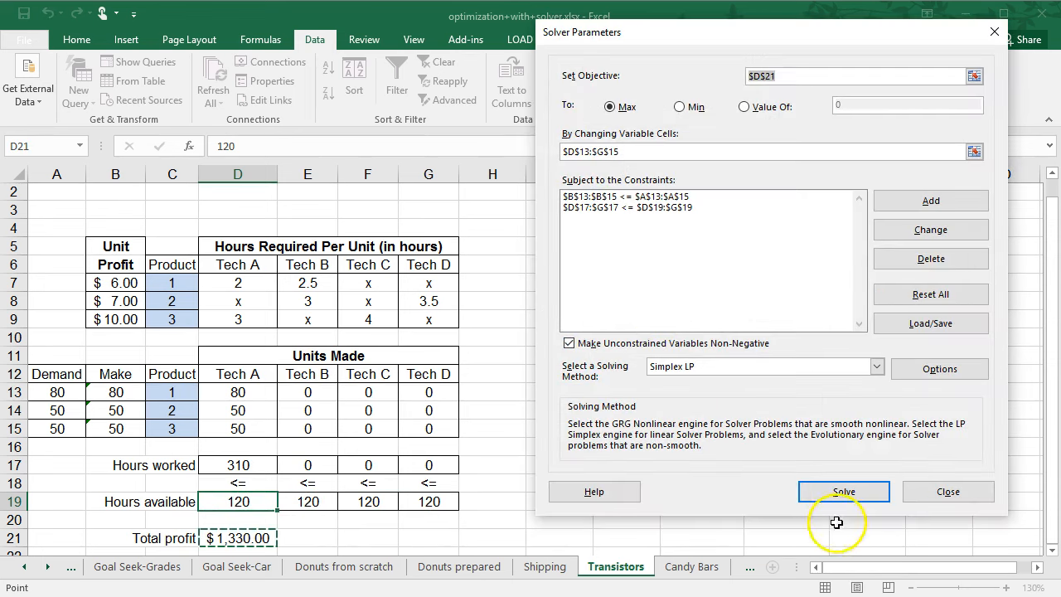
pyautogui.click(847, 491)
pyautogui.click(365, 333)
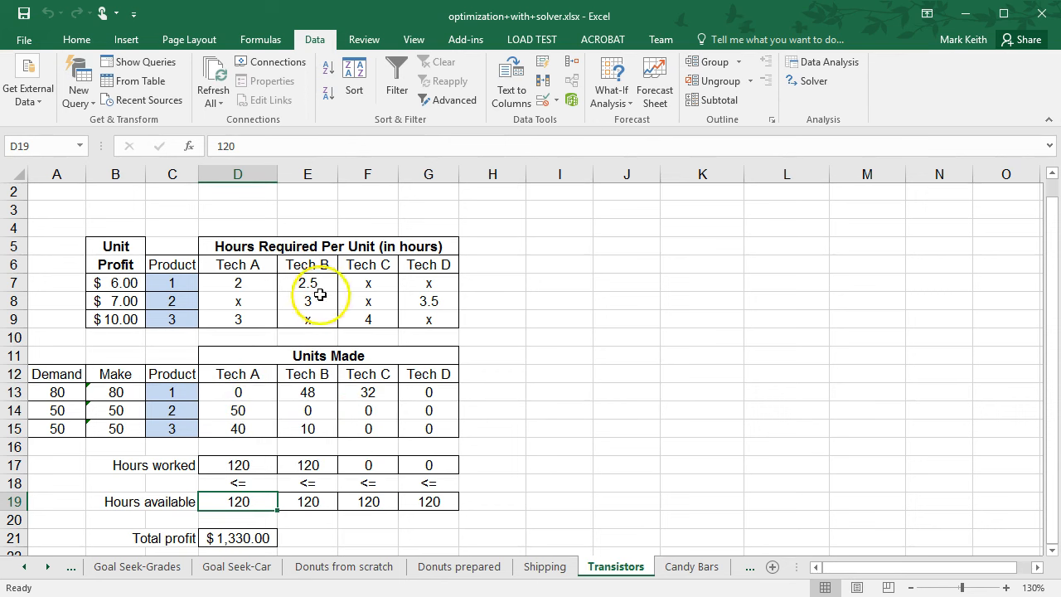
# Add a constraint fixing Tech A's product 2 units D14 = 0, then re-solve and keep the solution.
pyautogui.click(239, 409)
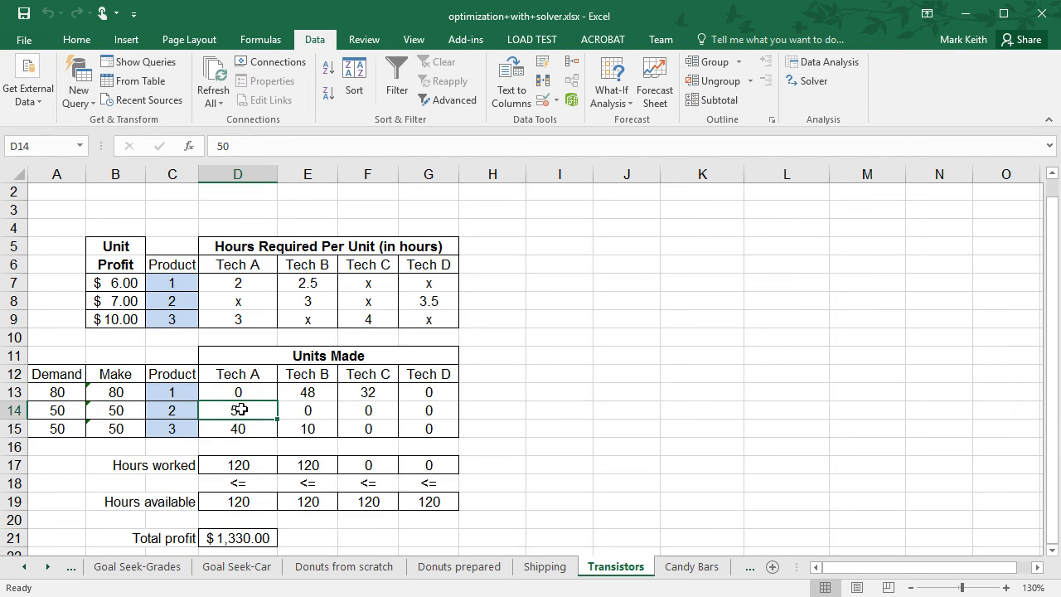
pyautogui.click(321, 431)
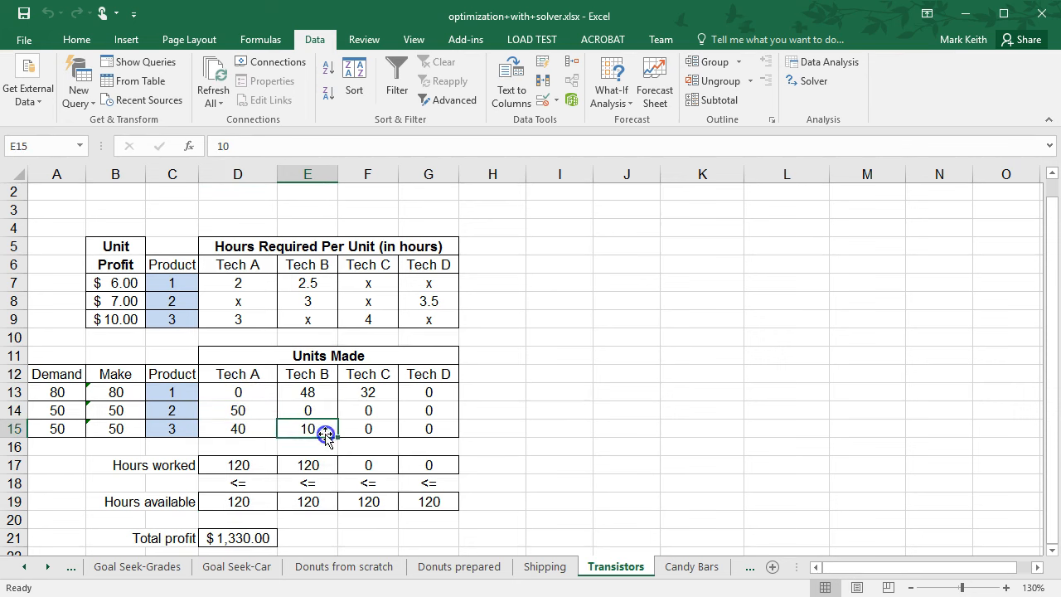
pyautogui.click(369, 392)
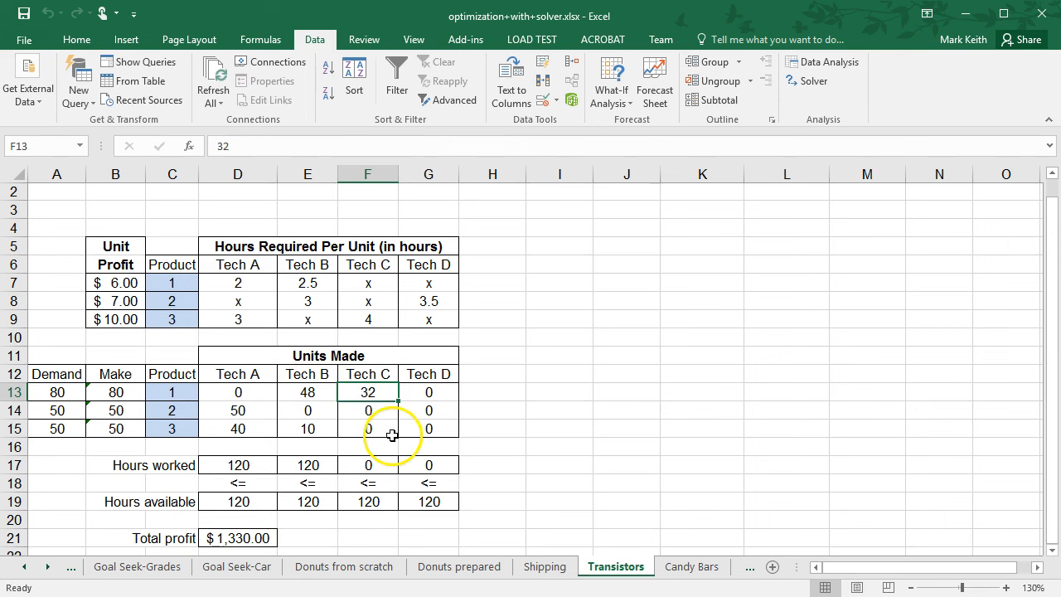
pyautogui.click(813, 80)
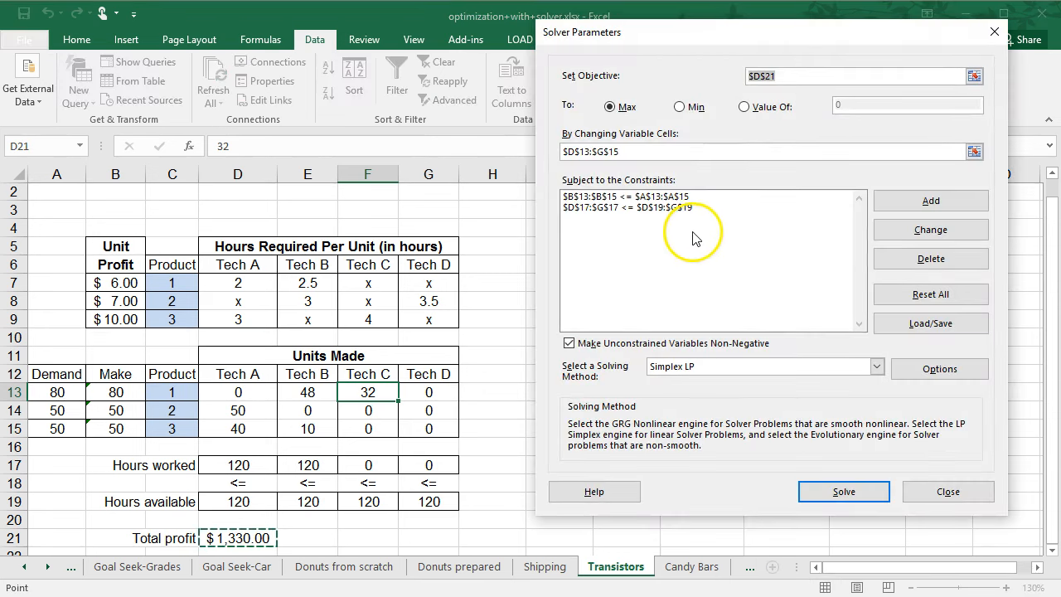
pyautogui.click(936, 204)
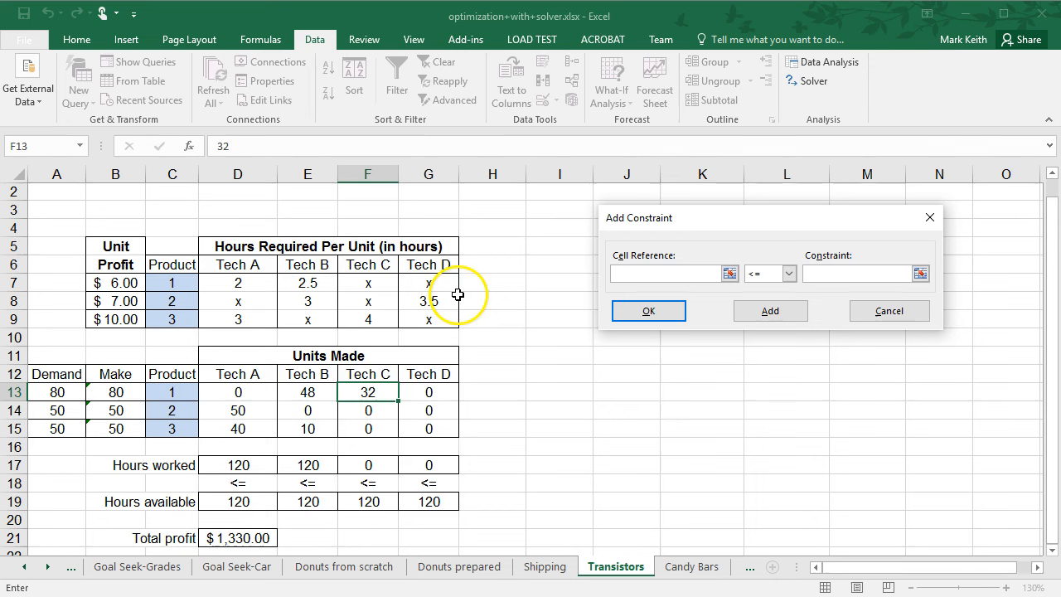
pyautogui.click(256, 412)
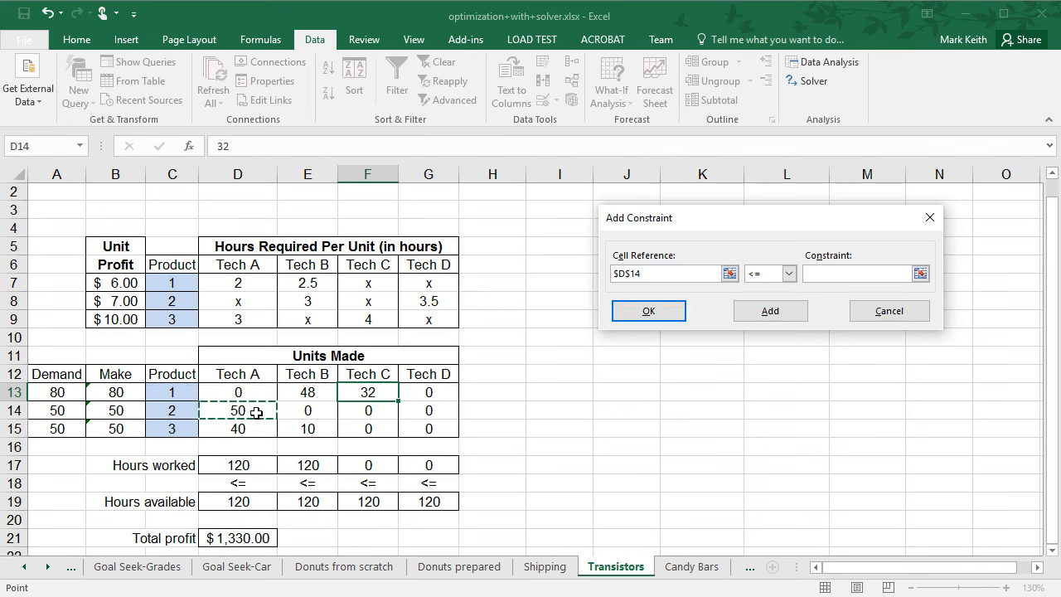
pyautogui.click(787, 273)
pyautogui.click(770, 301)
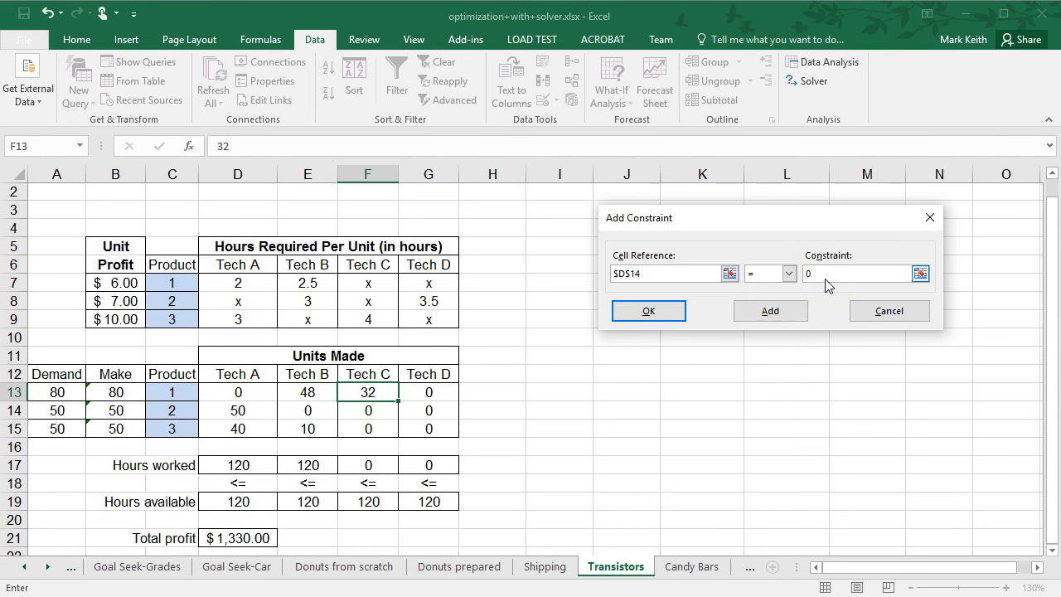
pyautogui.click(648, 313)
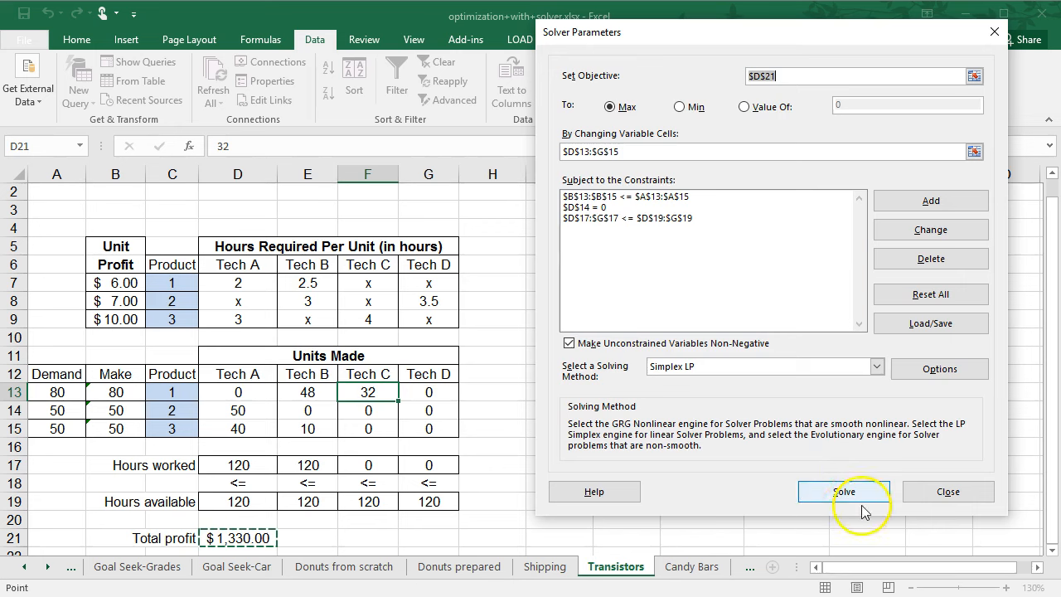
pyautogui.click(850, 493)
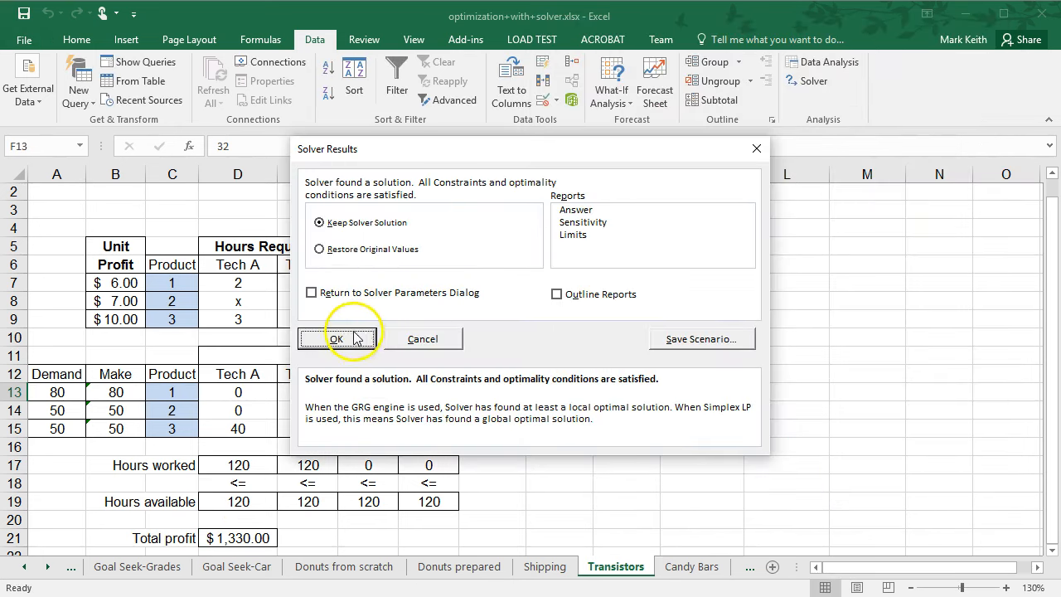
pyautogui.click(337, 338)
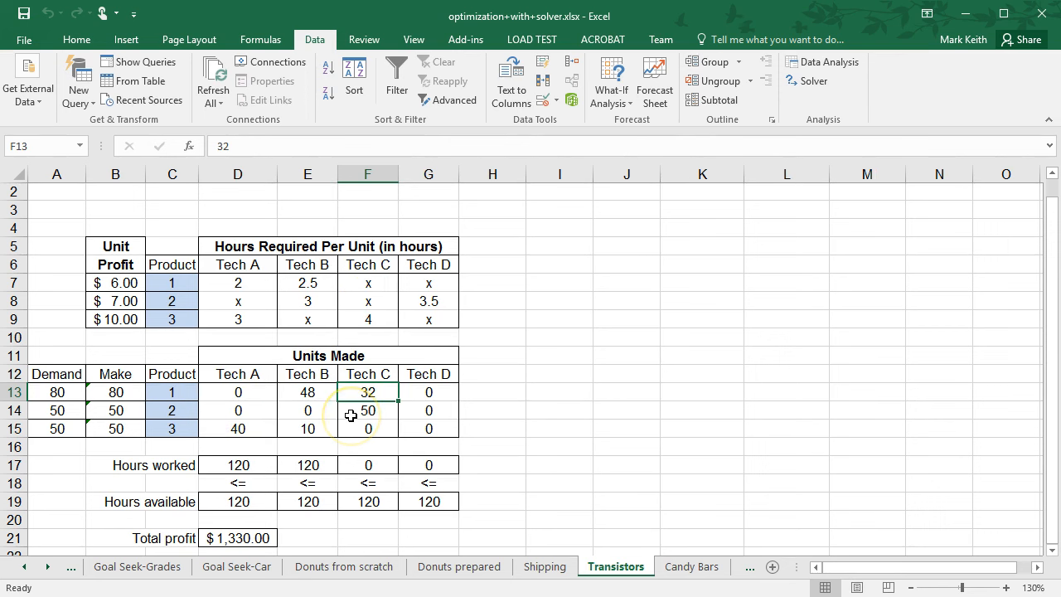
# Reopen Solver and add a constraint fixing Tech B's product 3 units E15 = 0.
pyautogui.click(811, 81)
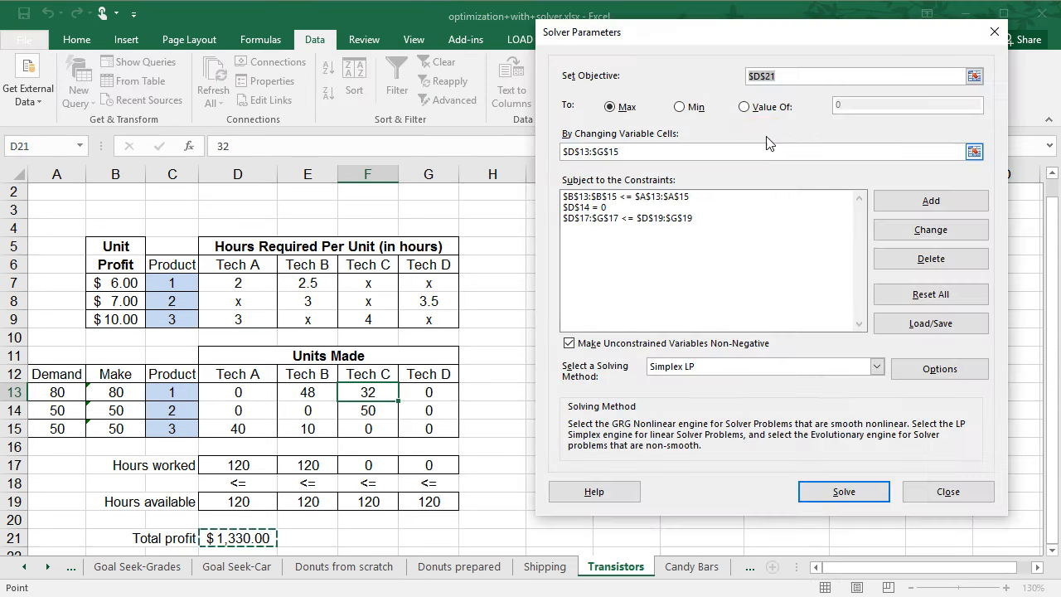
pyautogui.click(939, 206)
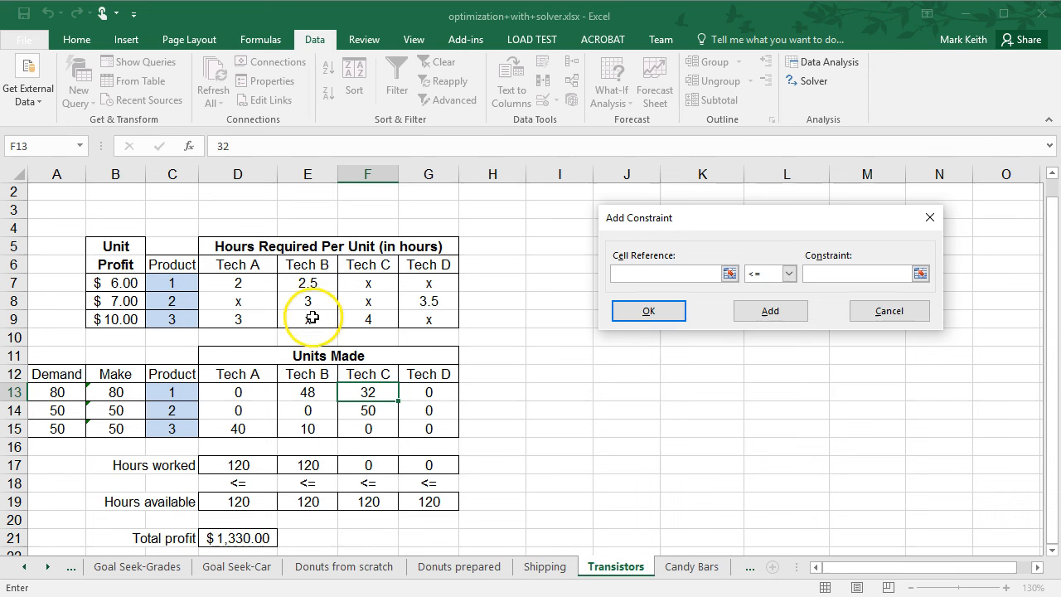
pyautogui.click(311, 431)
pyautogui.click(789, 274)
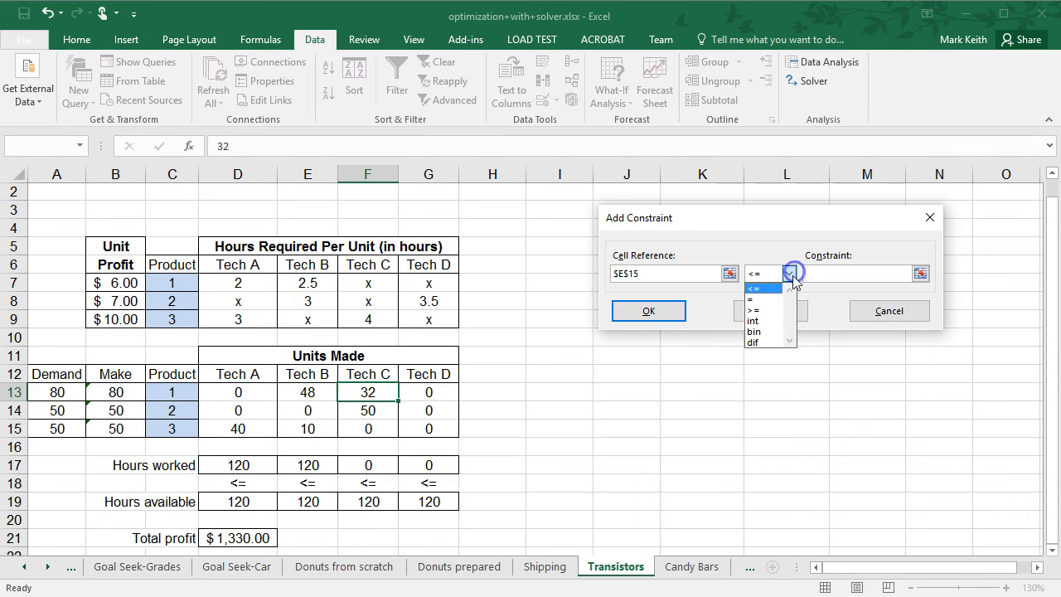
pyautogui.click(766, 296)
pyautogui.click(770, 311)
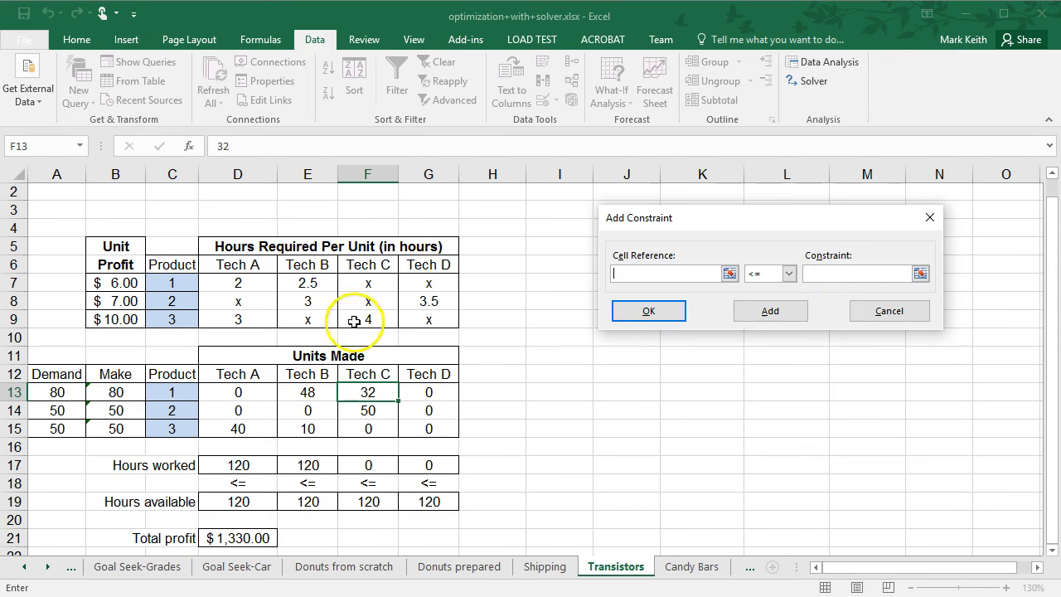
# Add a constraint fixing Tech C's units F13:F14 = 0.
pyautogui.moveTo(377, 393); pyautogui.dragTo(375, 410)
pyautogui.click(787, 273)
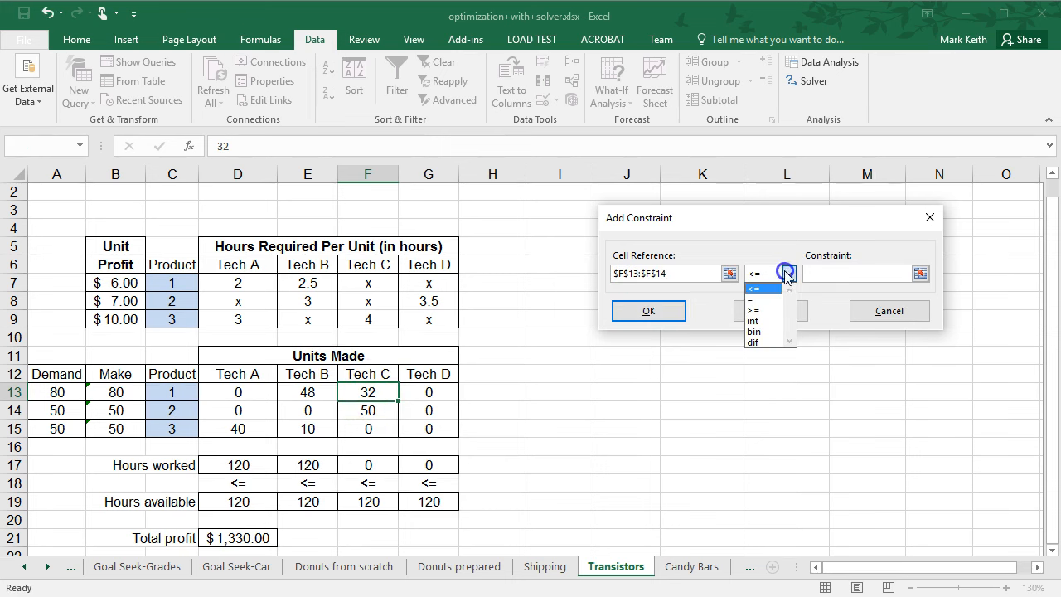
pyautogui.click(763, 301)
pyautogui.click(830, 276)
pyautogui.write('0')
pyautogui.click(763, 311)
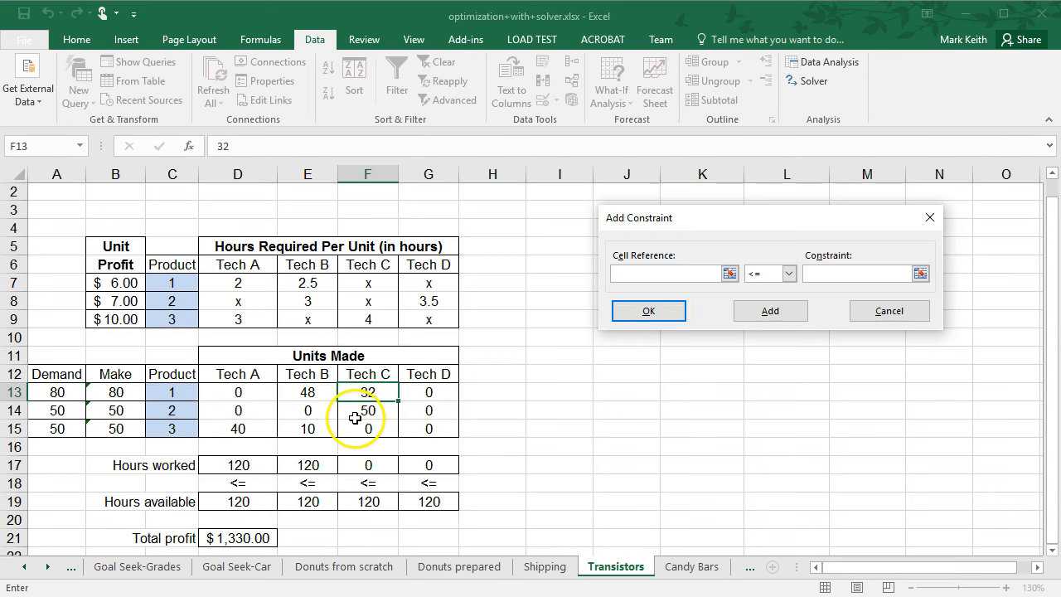
# Add constraints fixing Tech D's units G13 = 0 and G15 = 0, returning to the Solver parameters.
pyautogui.click(429, 392)
pyautogui.click(789, 274)
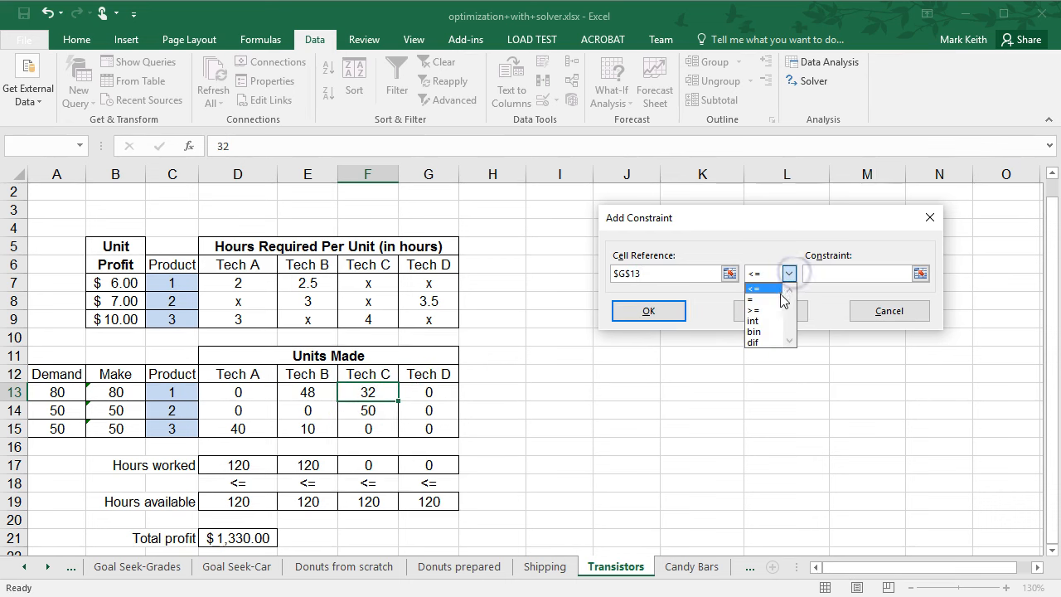
pyautogui.click(782, 299)
pyautogui.click(820, 280)
pyautogui.click(783, 309)
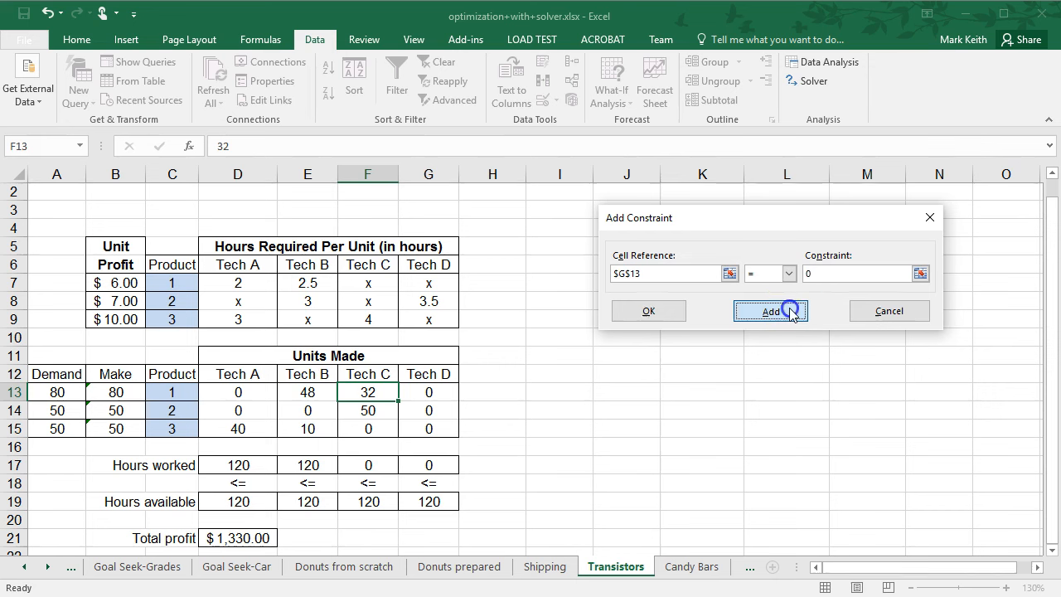
pyautogui.click(432, 430)
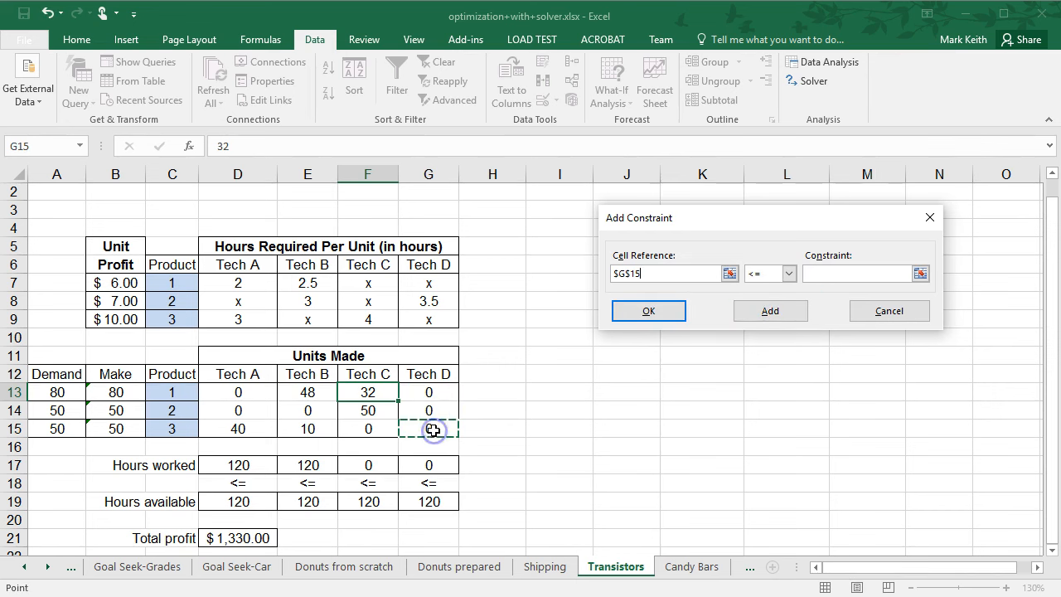
pyautogui.click(789, 274)
pyautogui.click(771, 300)
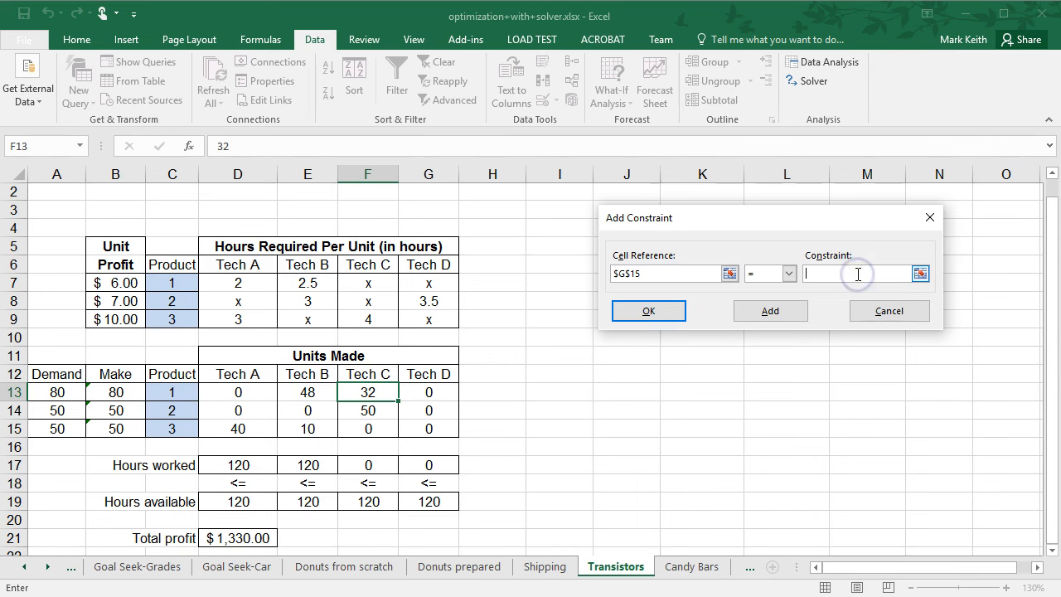
pyautogui.write('0')
pyautogui.click(673, 314)
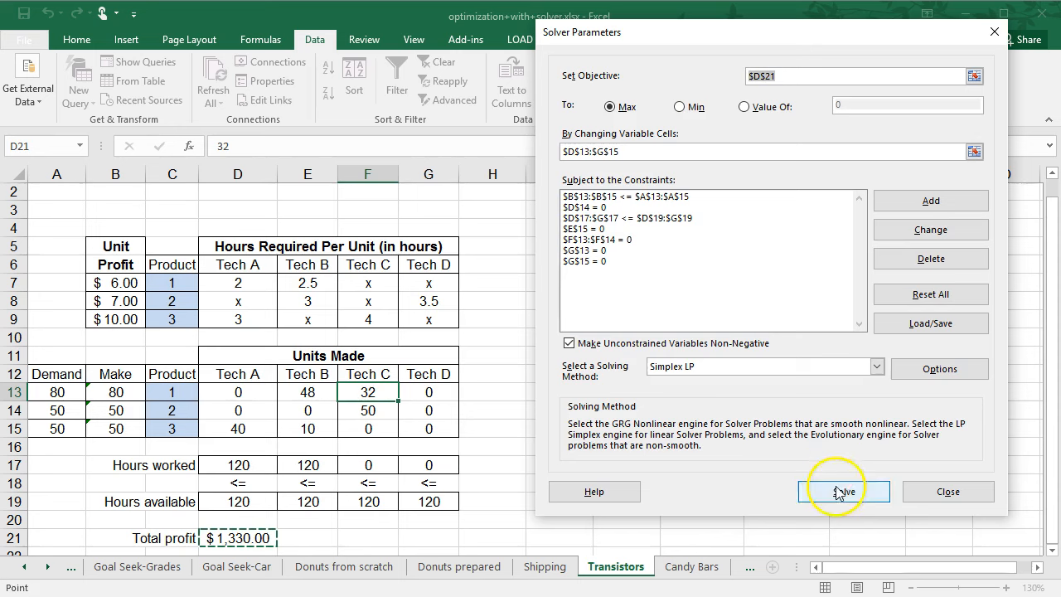
# Solve the model with the Tech D constraints and keep the Solver solution.
pyautogui.click(840, 492)
pyautogui.click(352, 335)
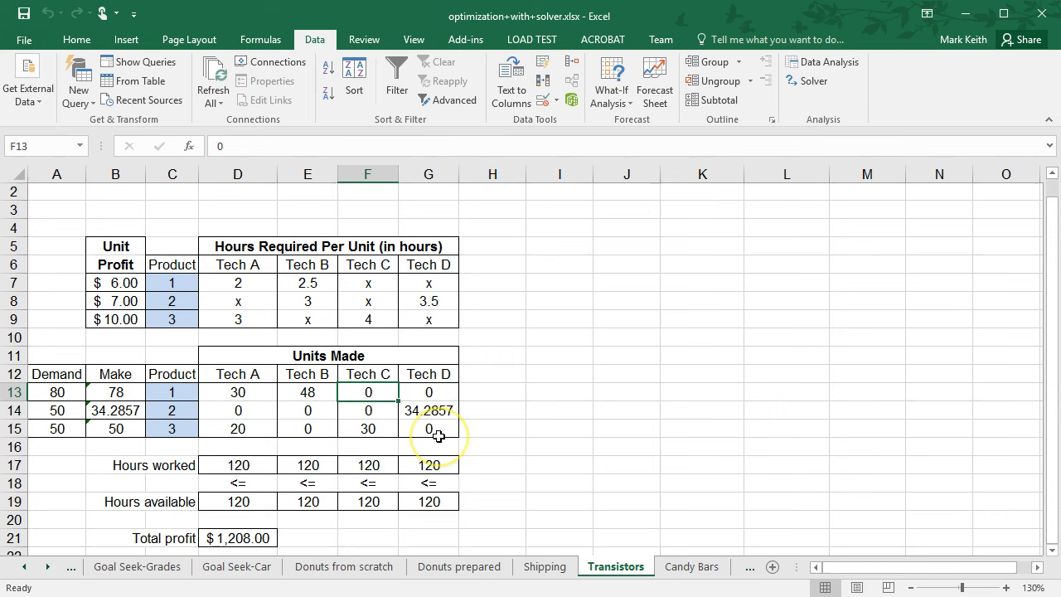
# Add an integer constraint on the units made D13:G15, then re-solve and keep the solution.
pyautogui.click(440, 409)
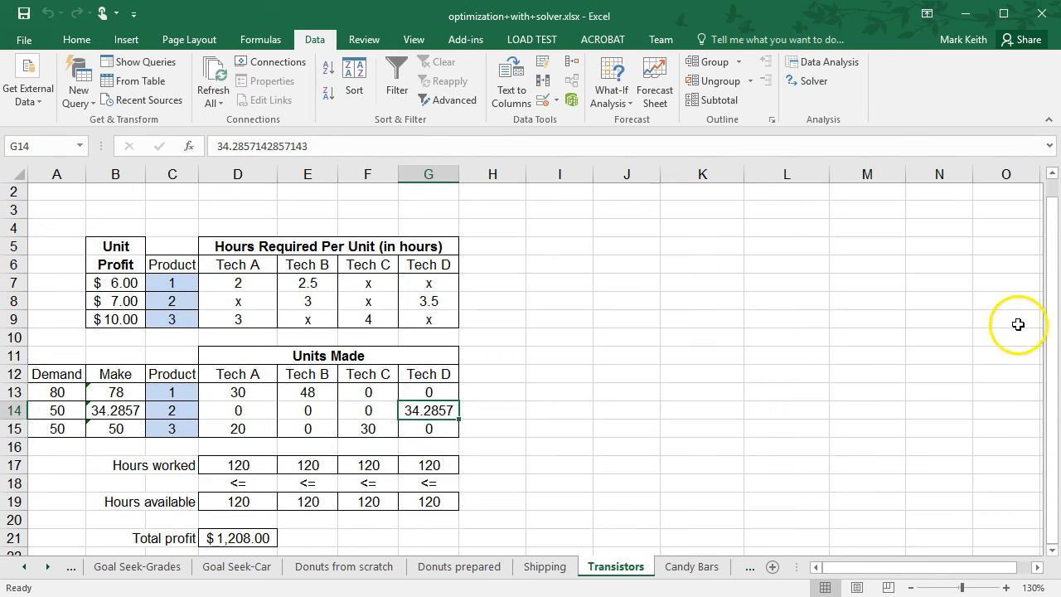
pyautogui.moveTo(1049, 341)
pyautogui.mouseDown()
pyautogui.moveTo(1051, 315)
pyautogui.moveTo(1051, 348)
pyautogui.mouseUp()
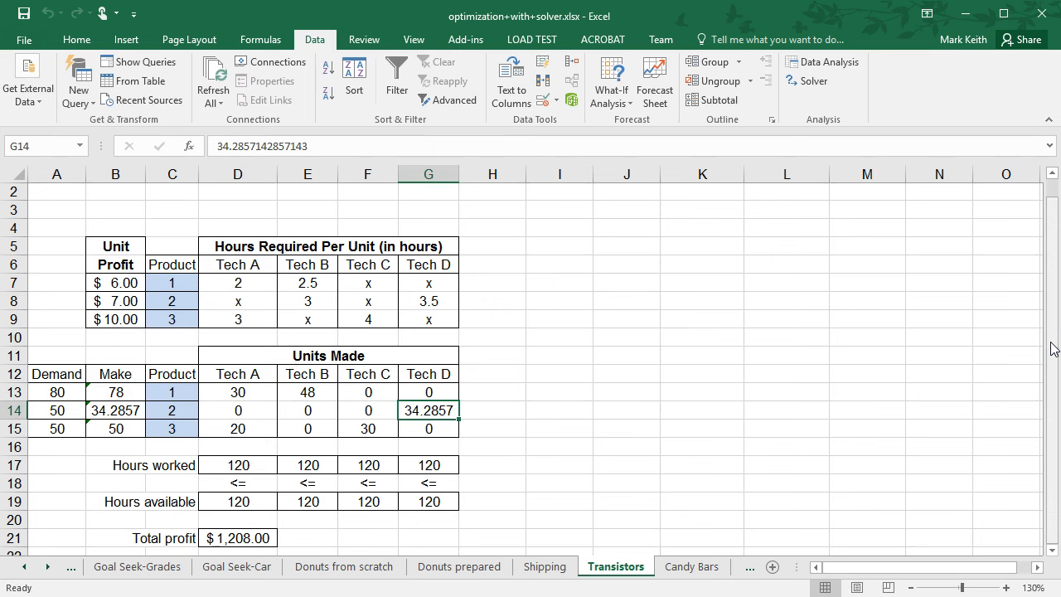
pyautogui.click(809, 80)
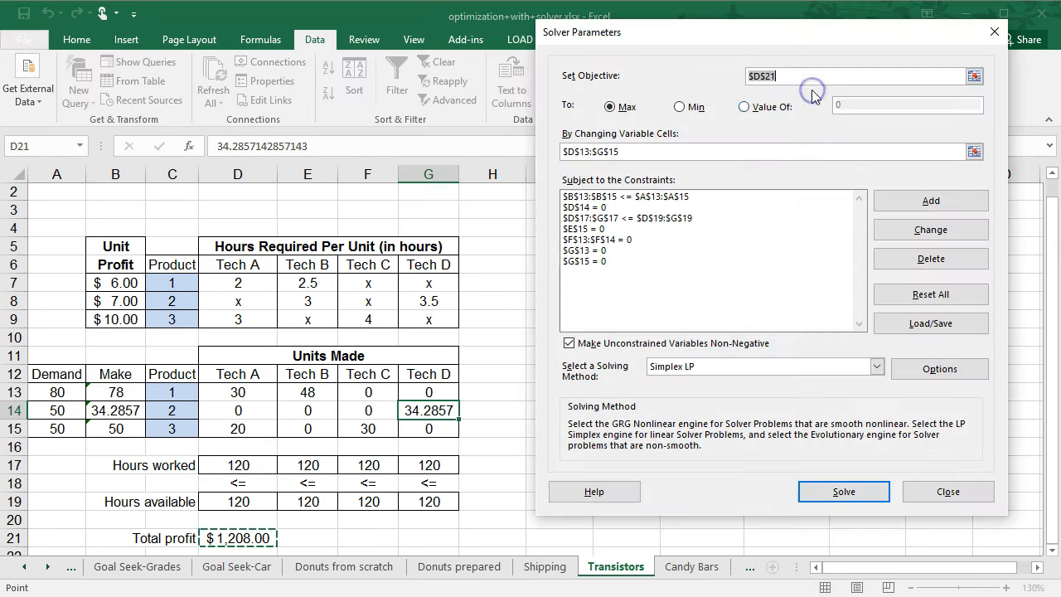
pyautogui.click(931, 202)
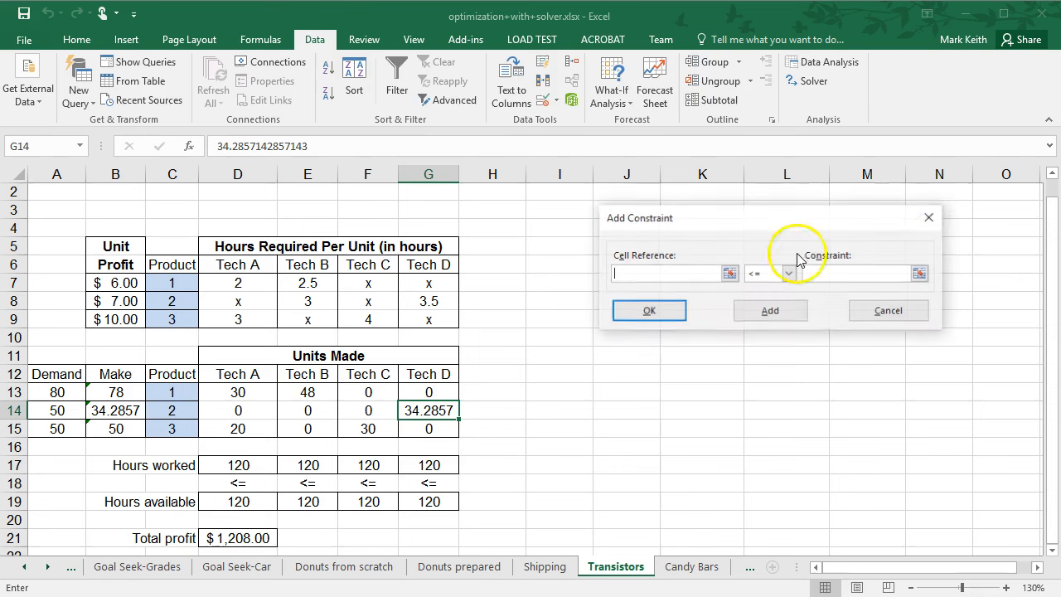
pyautogui.moveTo(238, 391); pyautogui.dragTo(418, 429)
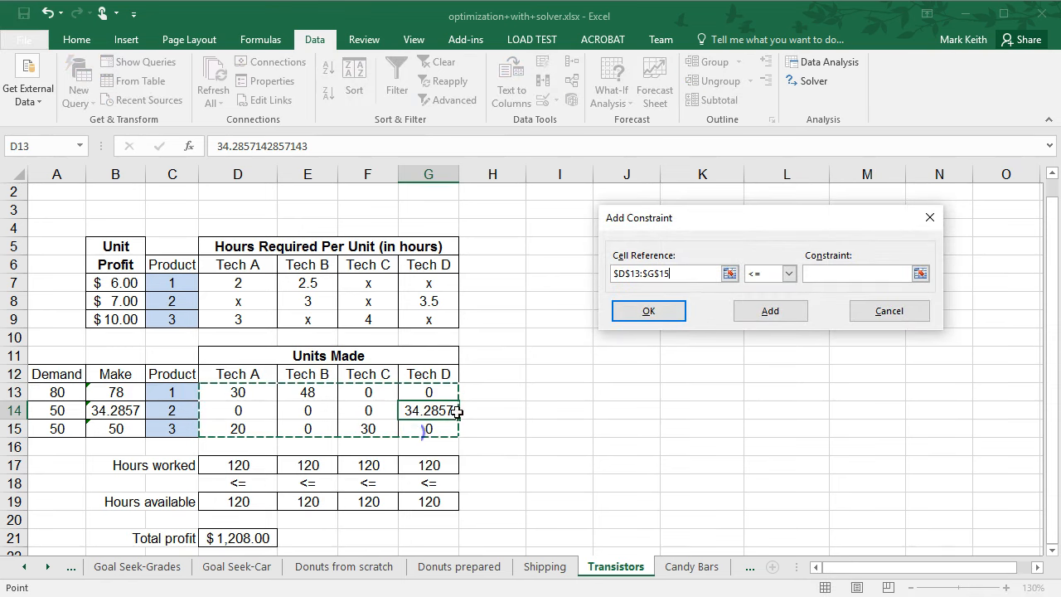
pyautogui.click(789, 274)
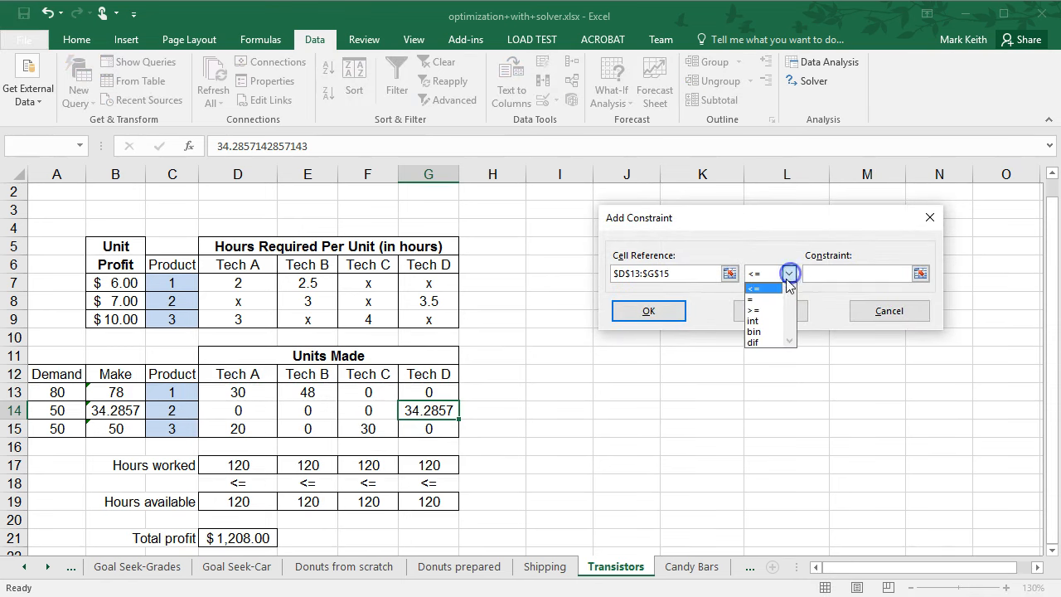
pyautogui.click(763, 323)
pyautogui.click(667, 313)
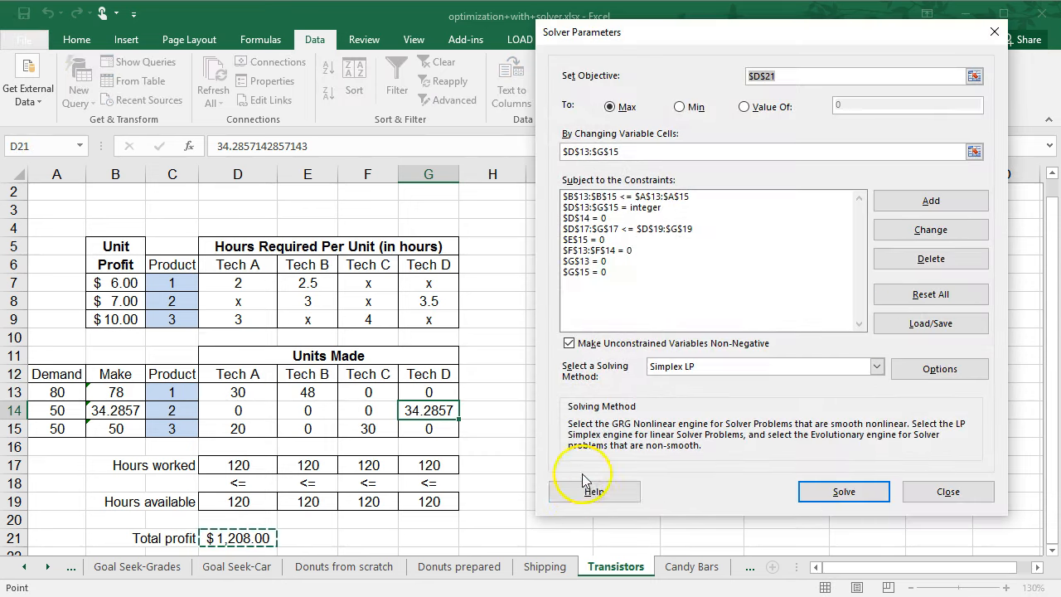
pyautogui.click(838, 492)
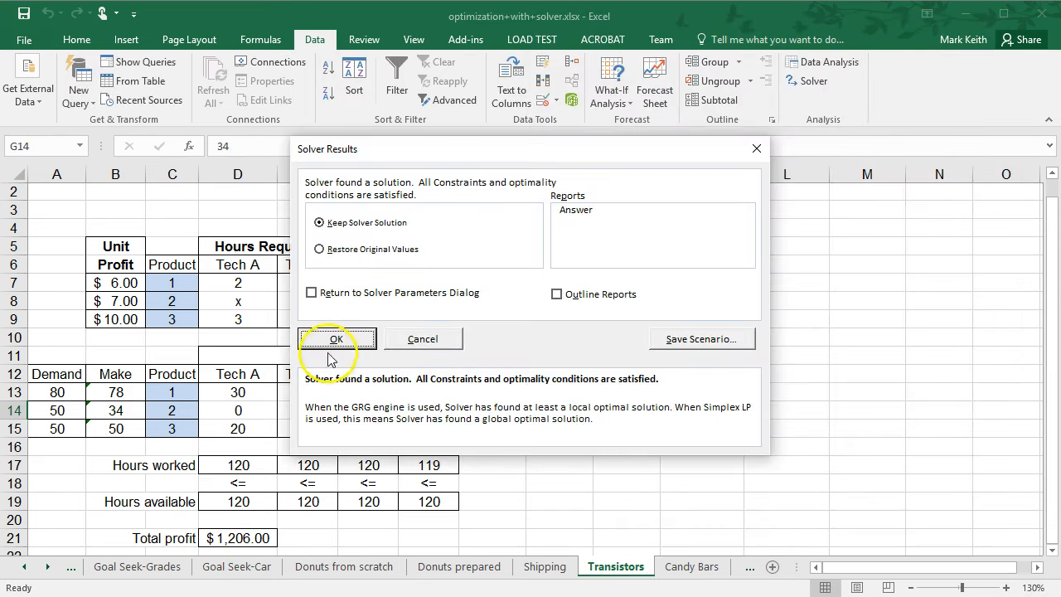
pyautogui.click(336, 340)
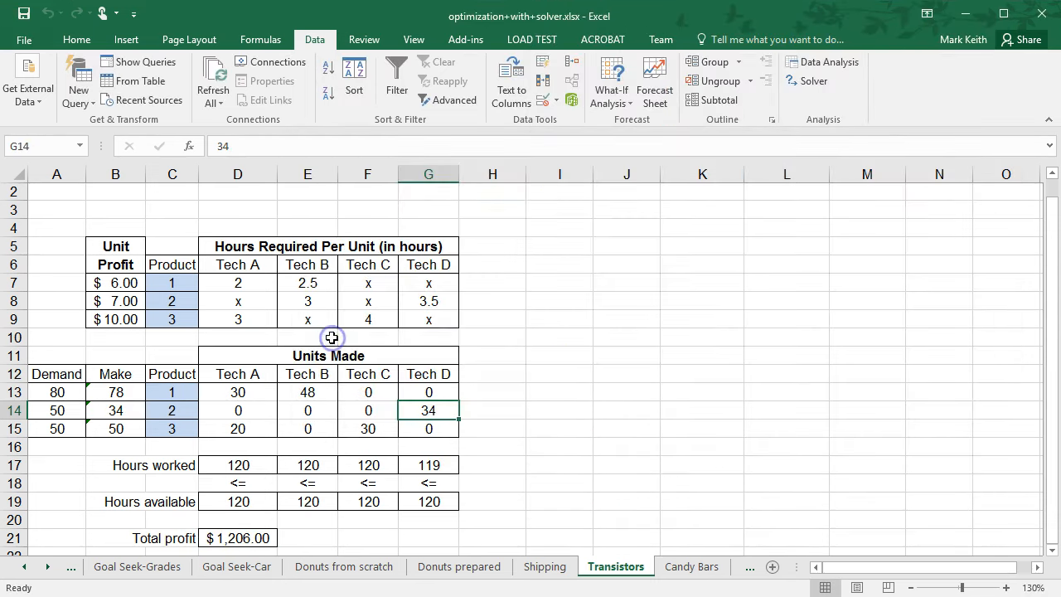
pyautogui.click(507, 447)
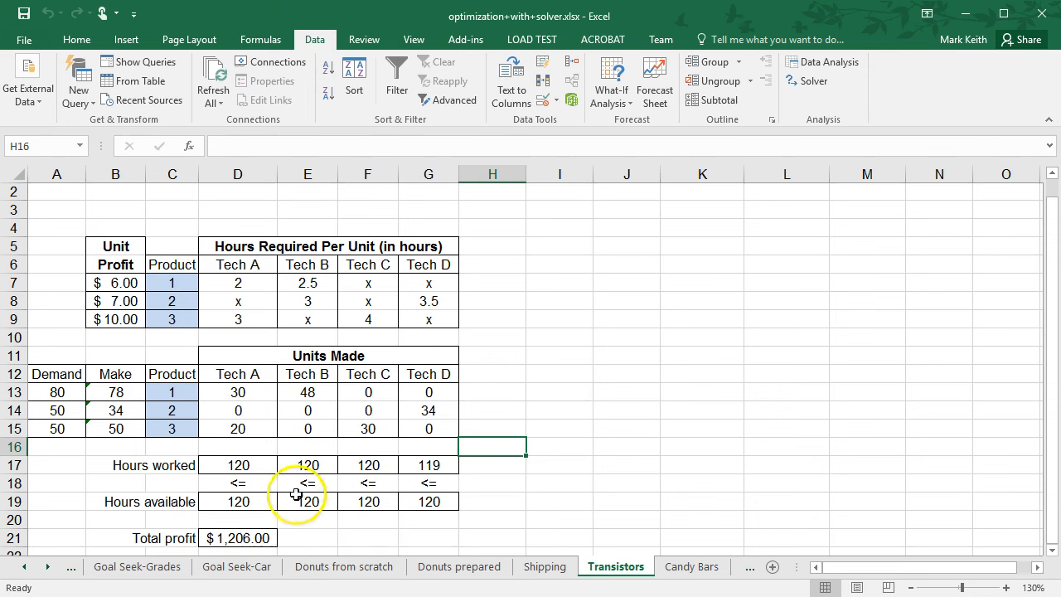
pyautogui.click(315, 410)
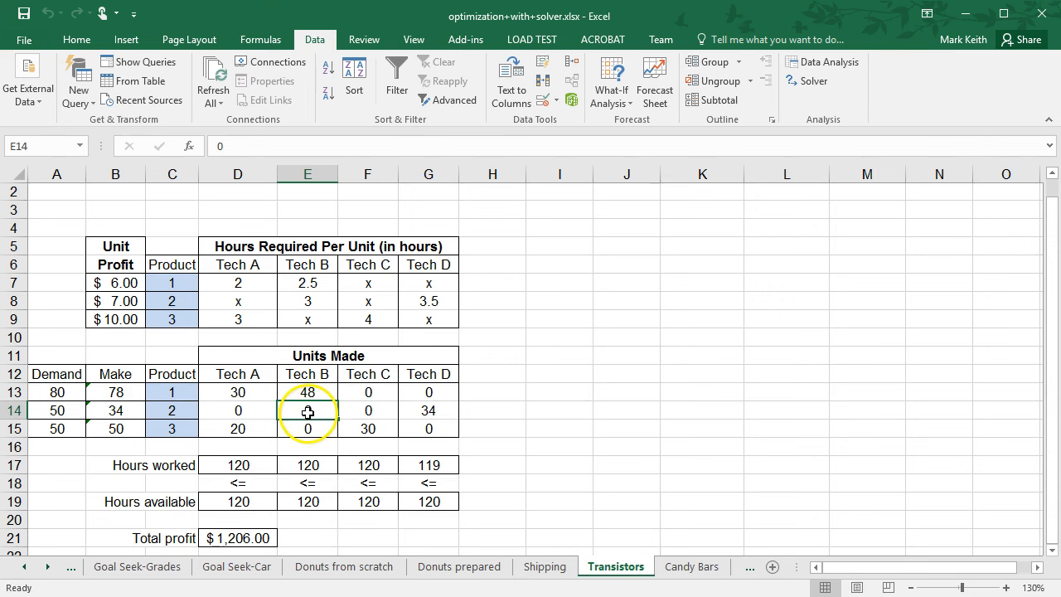
pyautogui.click(808, 80)
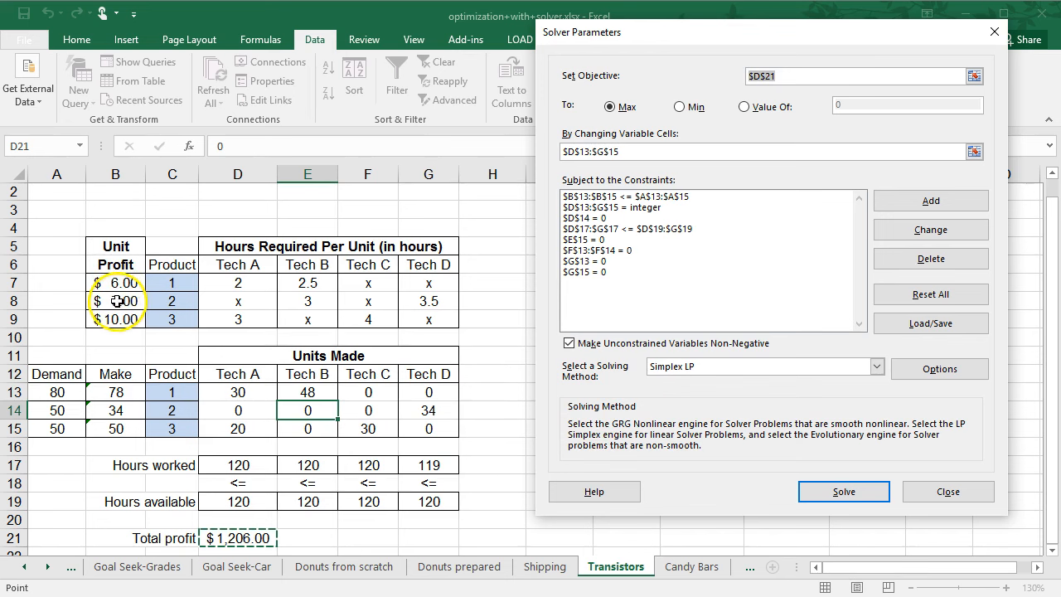
pyautogui.click(948, 493)
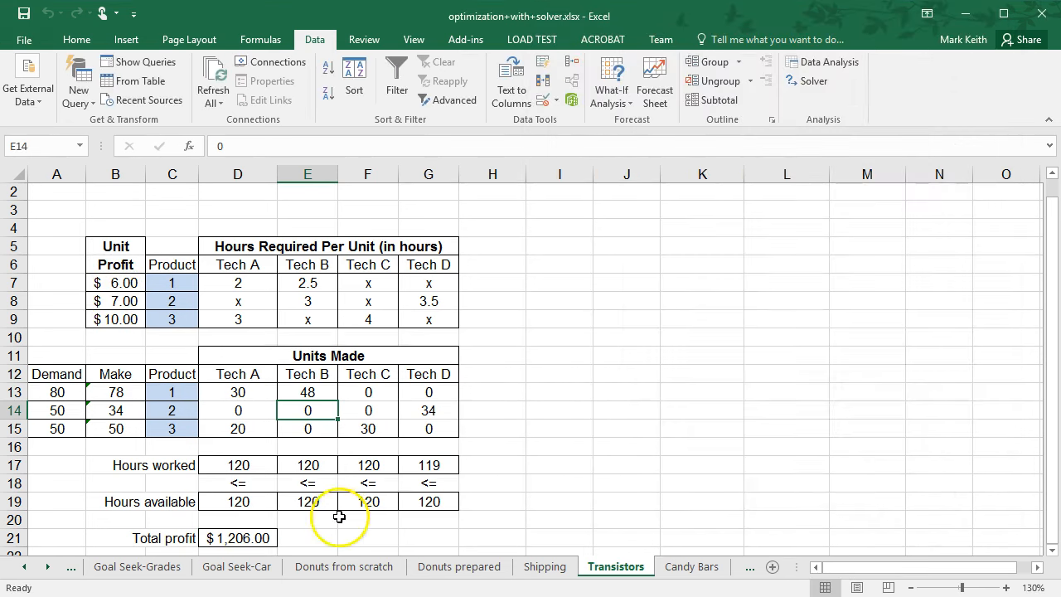
pyautogui.click(315, 521)
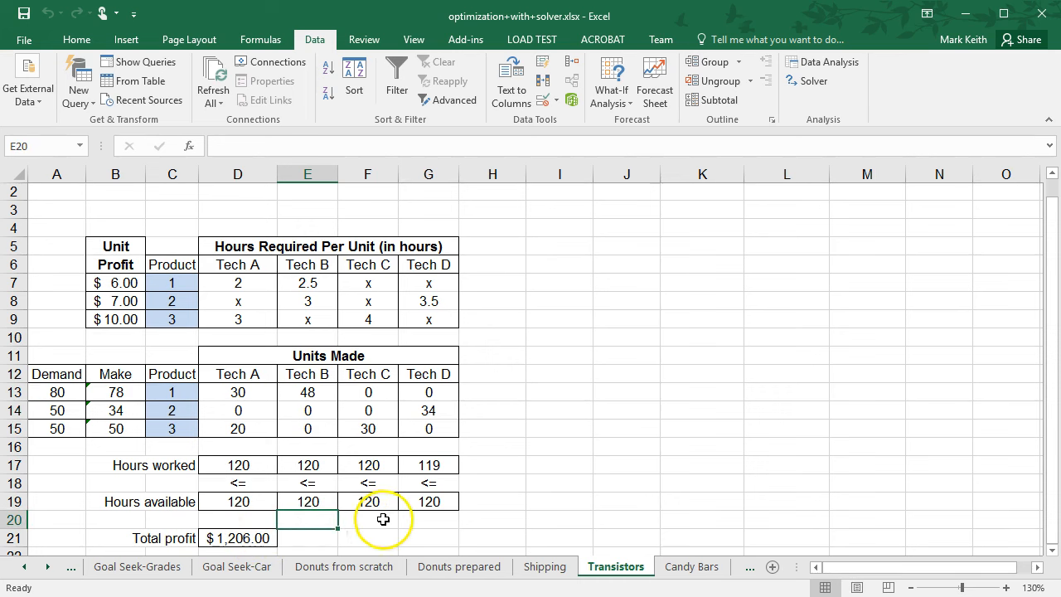
# Switch to the Candy Bars sheet and examine the ingredient, cost, demand and total made ranges.
pyautogui.click(691, 568)
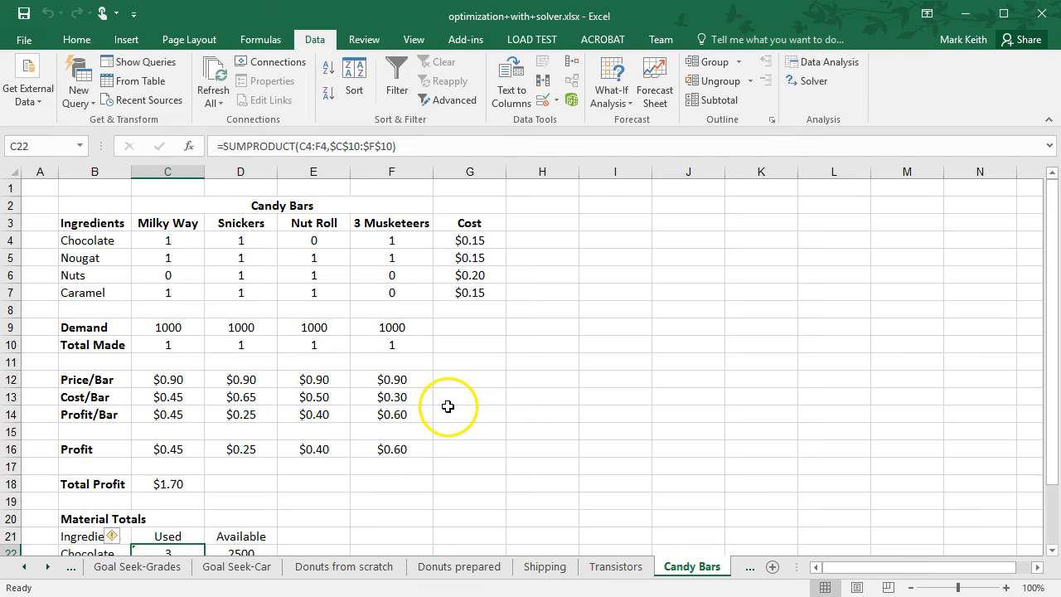
pyautogui.moveTo(1049, 274)
pyautogui.mouseDown()
pyautogui.moveTo(1049, 312)
pyautogui.moveTo(1047, 274)
pyautogui.mouseUp()
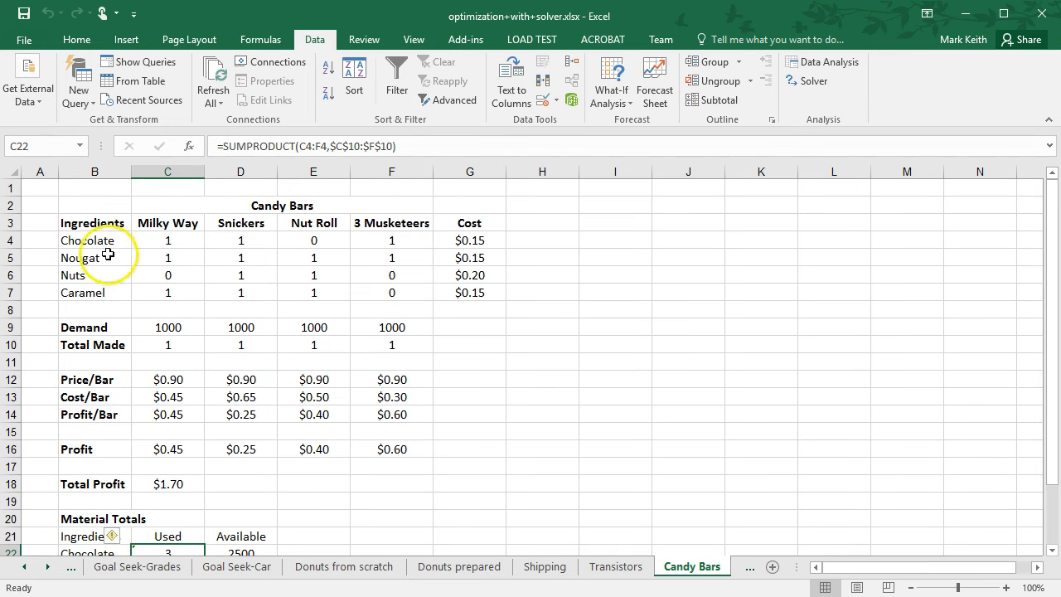
pyautogui.moveTo(107, 222); pyautogui.dragTo(103, 240)
pyautogui.moveTo(154, 240); pyautogui.dragTo(392, 295)
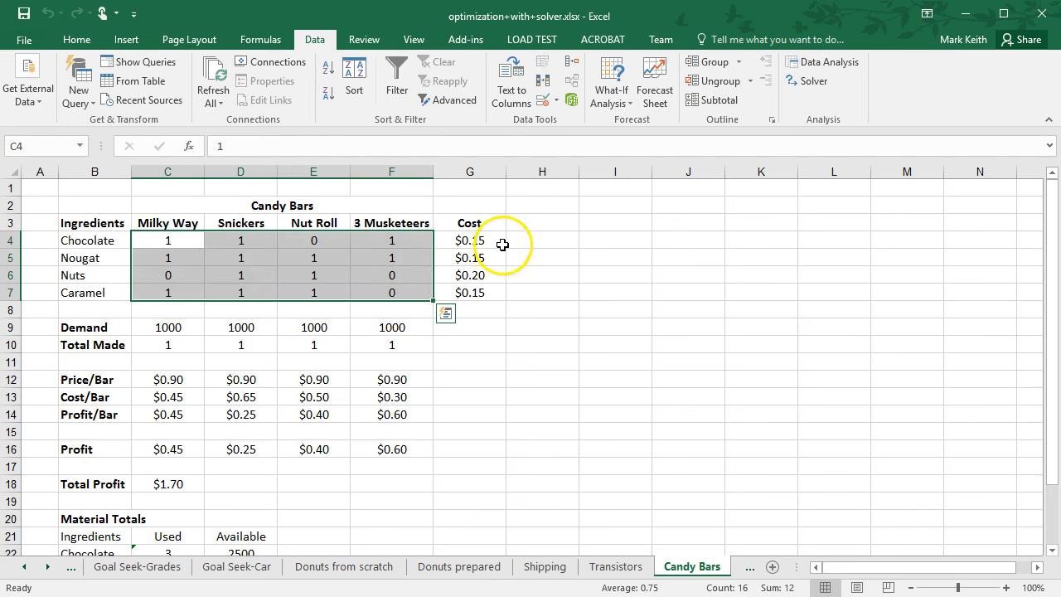
pyautogui.moveTo(496, 245); pyautogui.dragTo(493, 291)
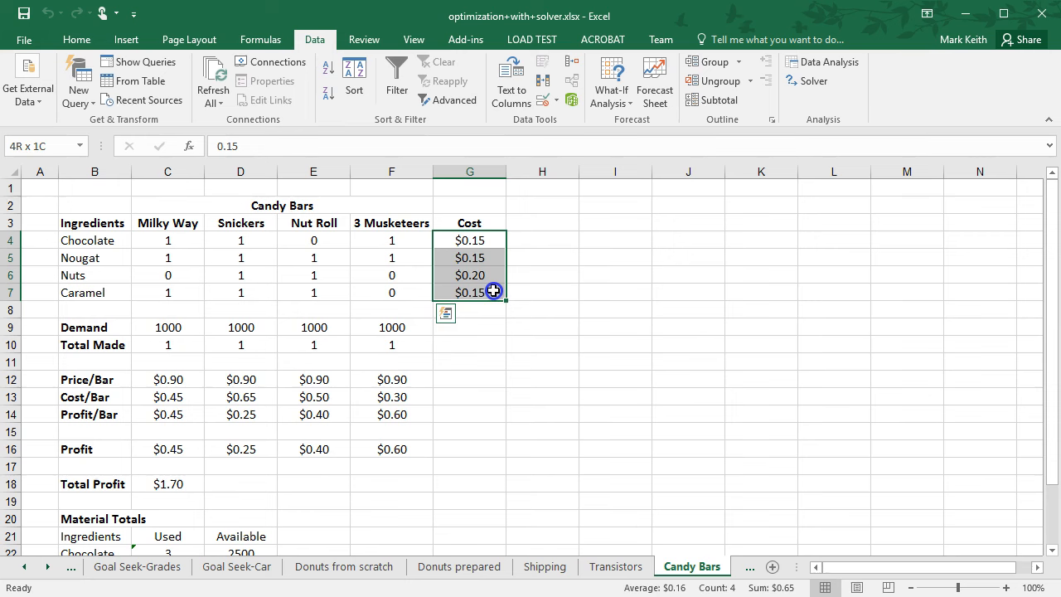
pyautogui.moveTo(169, 328); pyautogui.dragTo(375, 332)
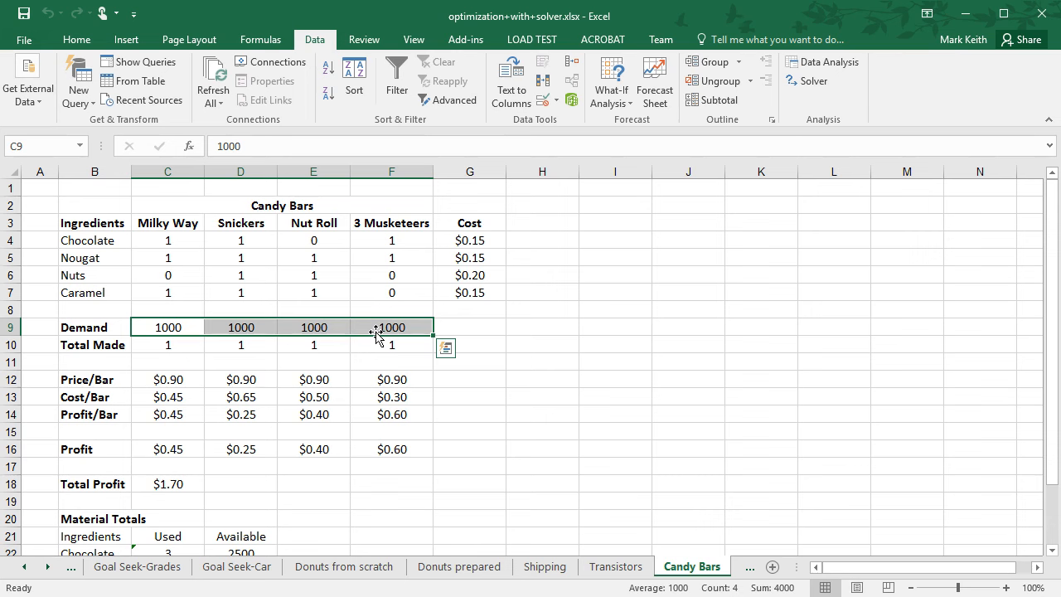
pyautogui.click(171, 348)
pyautogui.moveTo(398, 345); pyautogui.dragTo(183, 349)
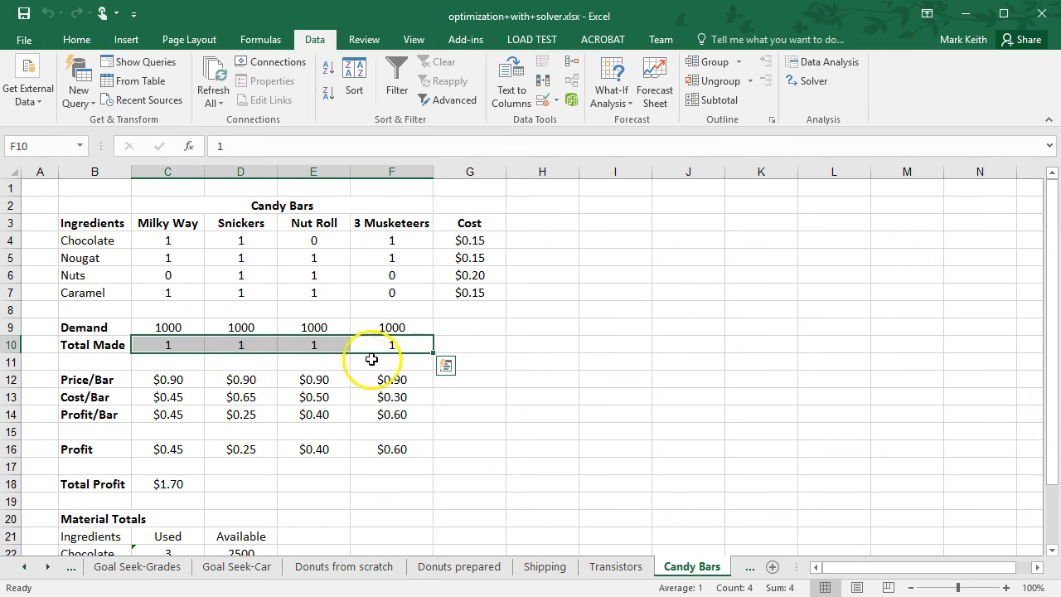
pyautogui.moveTo(1049, 253); pyautogui.dragTo(1050, 292)
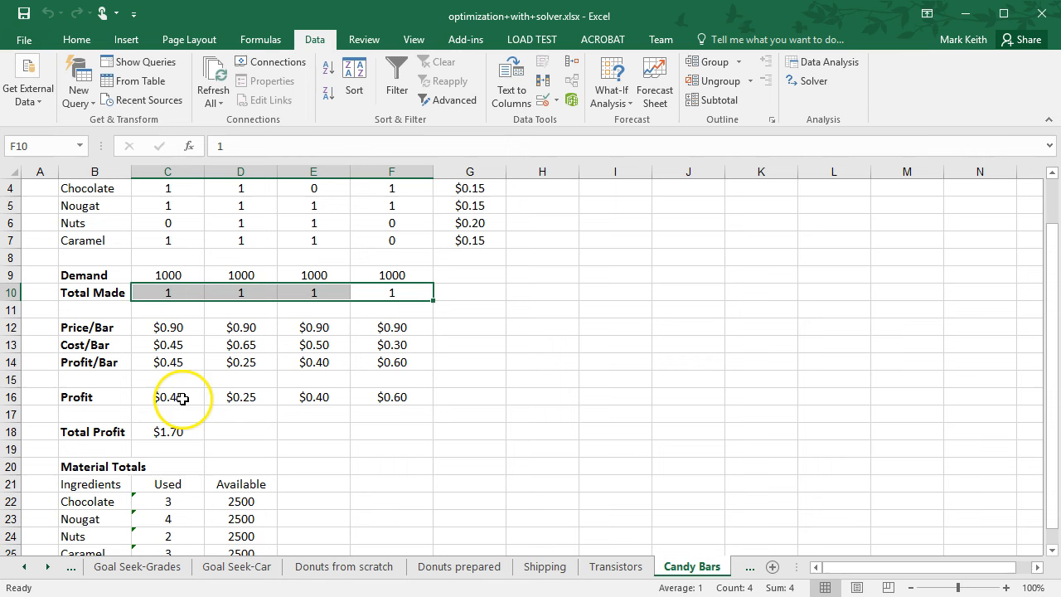
pyautogui.click(662, 454)
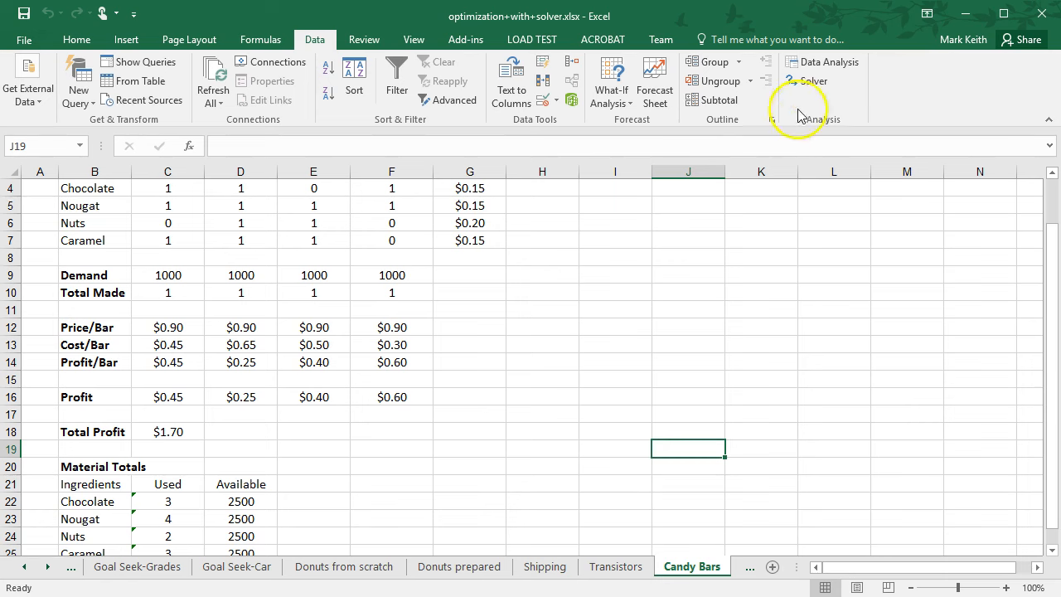
pyautogui.moveTo(1049, 329); pyautogui.dragTo(1049, 340)
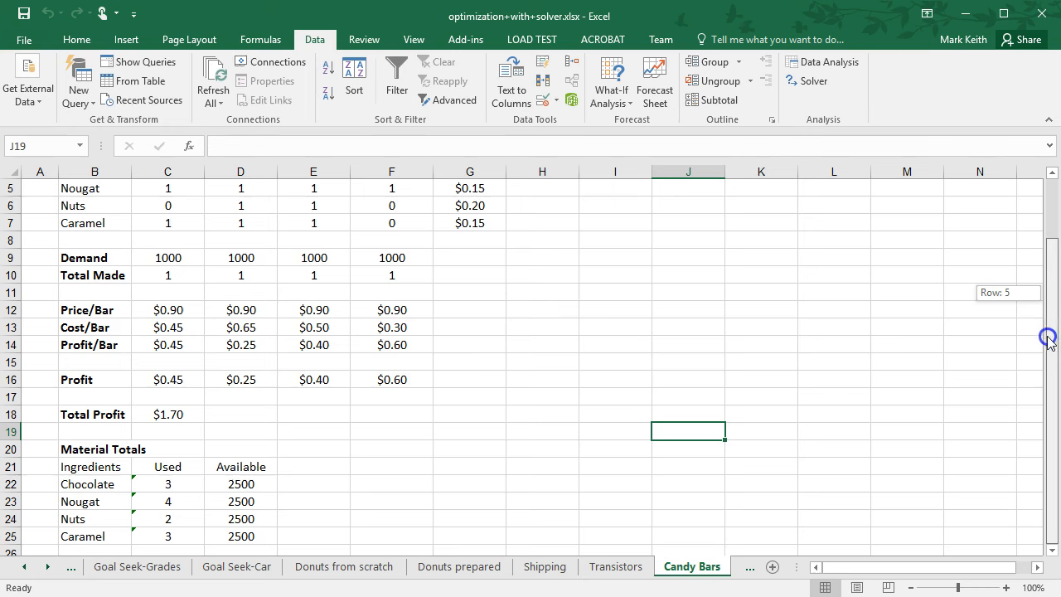
pyautogui.moveTo(1047, 380); pyautogui.dragTo(1048, 180)
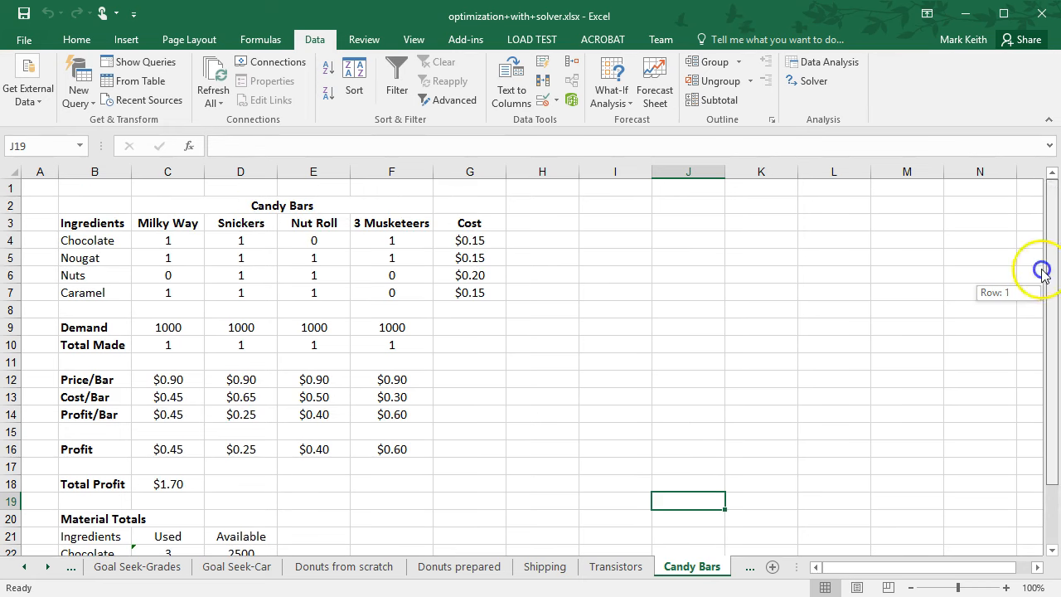
pyautogui.moveTo(1042, 271); pyautogui.dragTo(1014, 464)
# Inspect the Total Profit formula in C18 and the cells around it.
pyautogui.click(290, 499)
pyautogui.press('Return')
pyautogui.press('Down')
pyautogui.press('Down')
pyautogui.press('Down')
pyautogui.press('Down')
pyautogui.press('Down')
pyautogui.press('Down')
pyautogui.press('Down')
pyautogui.press('Down')
pyautogui.press('Up')
pyautogui.press('Up')
pyautogui.press('Up')
pyautogui.press('Up')
pyautogui.press('Up')
pyautogui.press('Up')
pyautogui.press('Up')
pyautogui.press('Up')
pyautogui.press('Up')
pyautogui.press('Up')
pyautogui.press('Up')
pyautogui.press('Up')
pyautogui.press('Up')
pyautogui.press('Up')
pyautogui.press('Up')
pyautogui.press('Up')
pyautogui.press('Up')
pyautogui.press('Up')
pyautogui.press('Up')
pyautogui.press('Up')
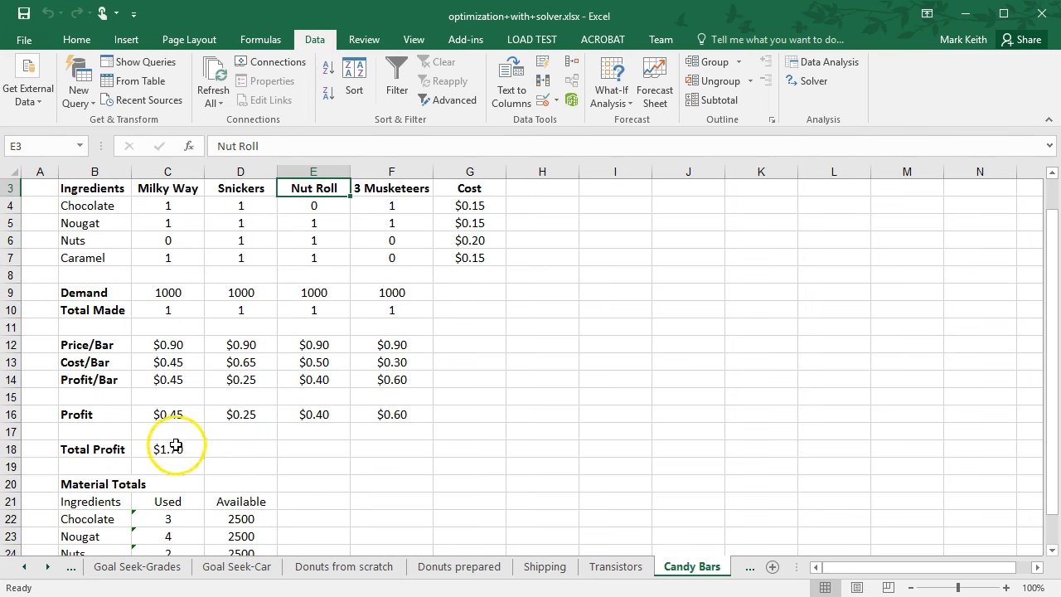
pyautogui.click(173, 453)
pyautogui.click(324, 144)
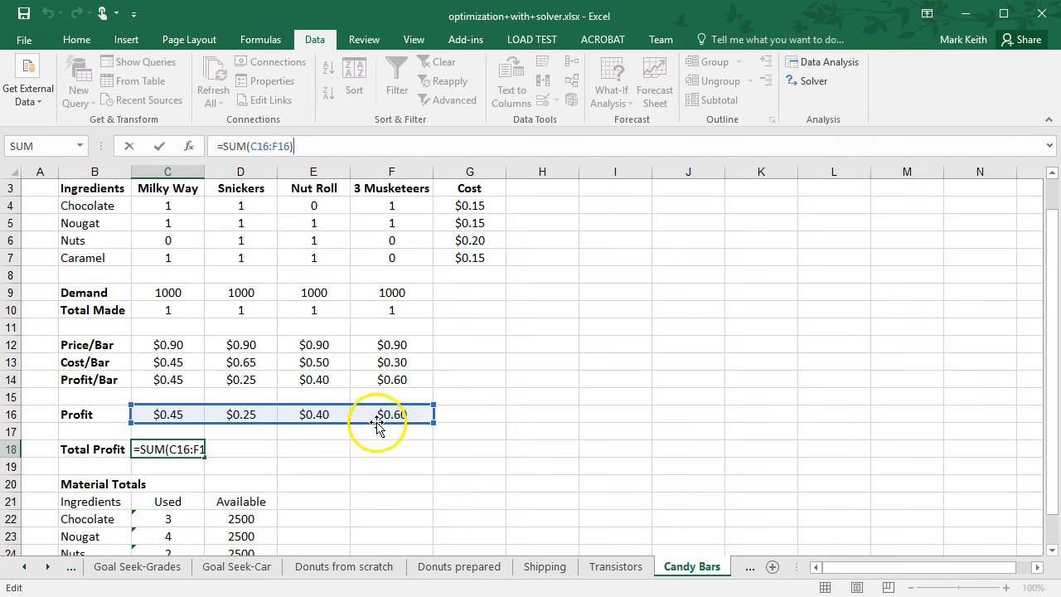
pyautogui.press('Return')
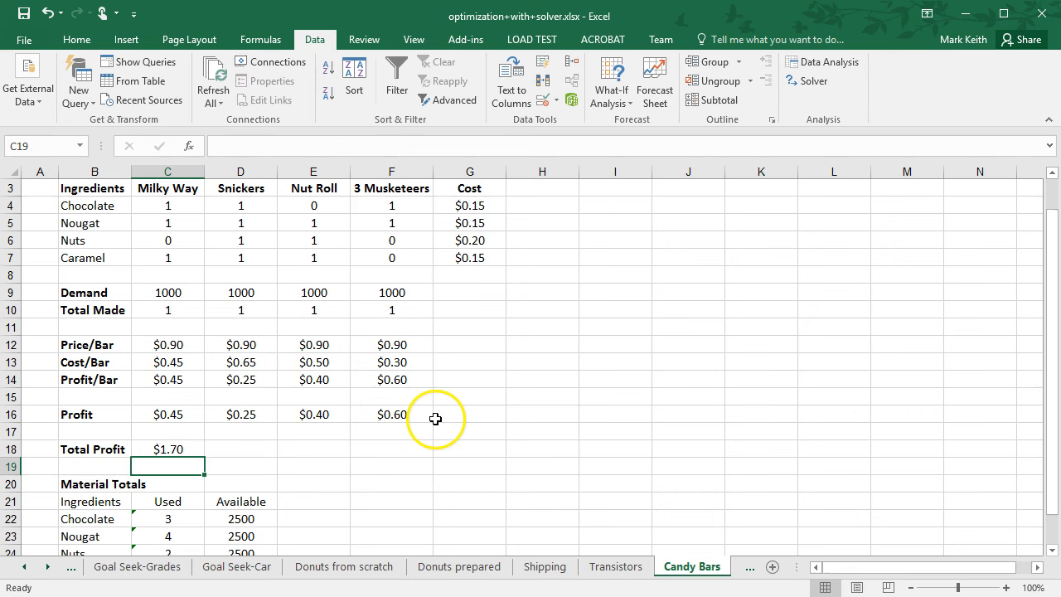
# Open Solver, maximize Total Profit C18 by changing Total Made C10:F10, solve and keep the result.
pyautogui.click(814, 81)
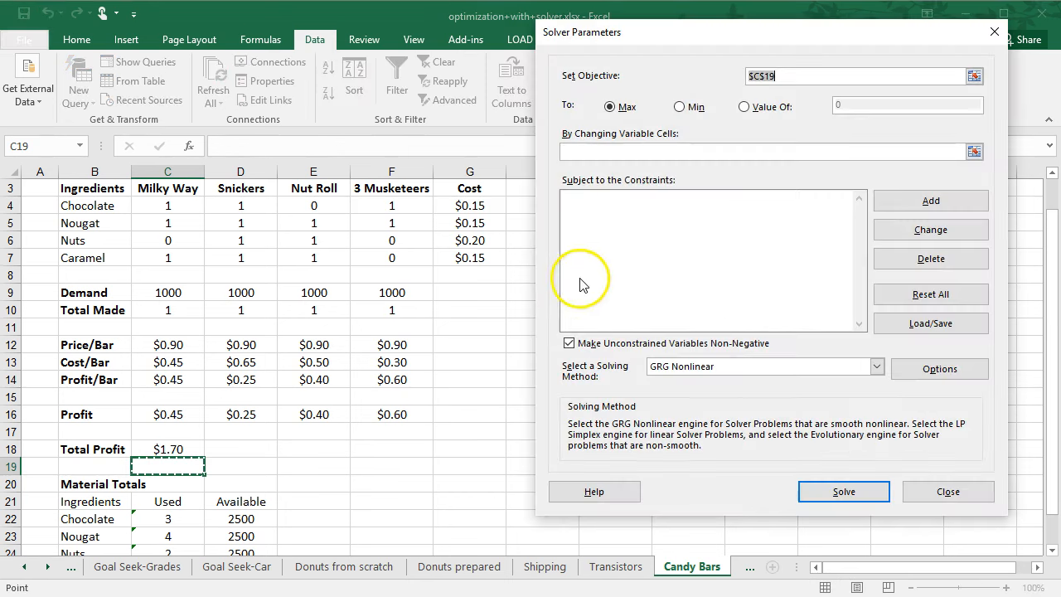
pyautogui.click(172, 448)
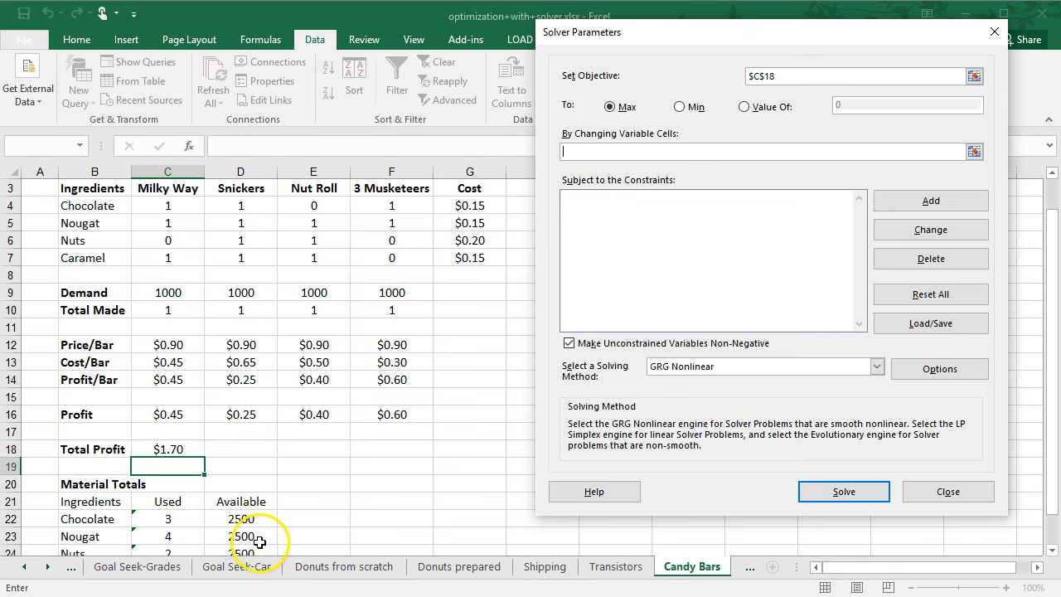
pyautogui.moveTo(169, 310); pyautogui.dragTo(363, 312)
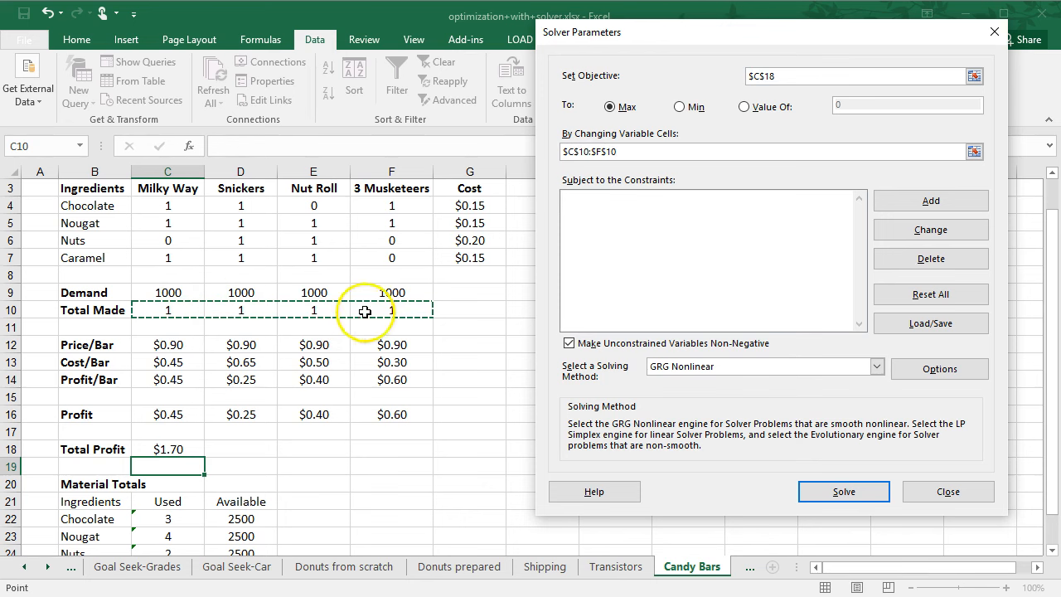
pyautogui.click(843, 491)
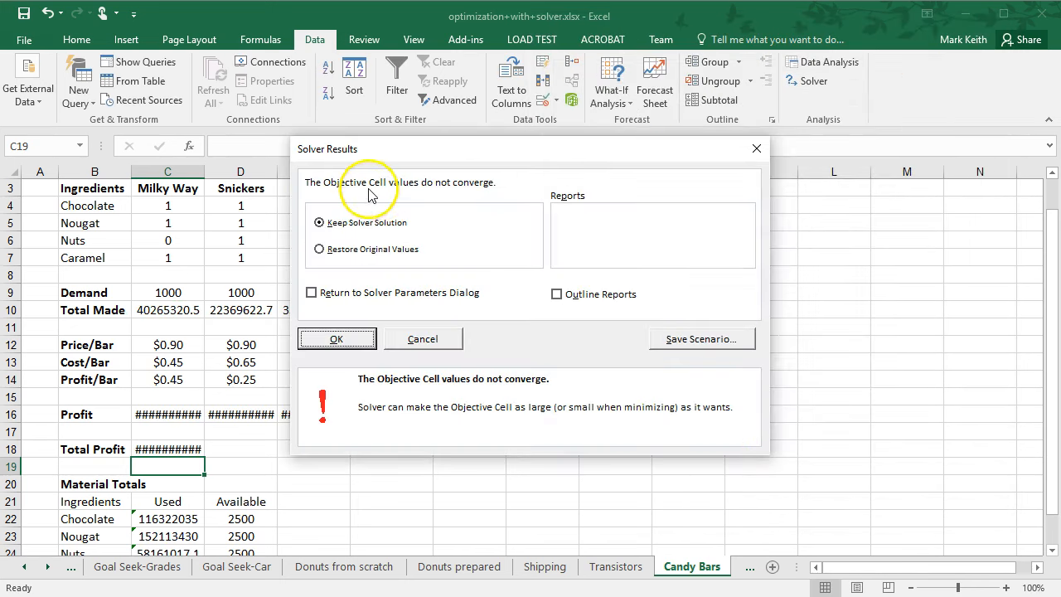
pyautogui.click(336, 339)
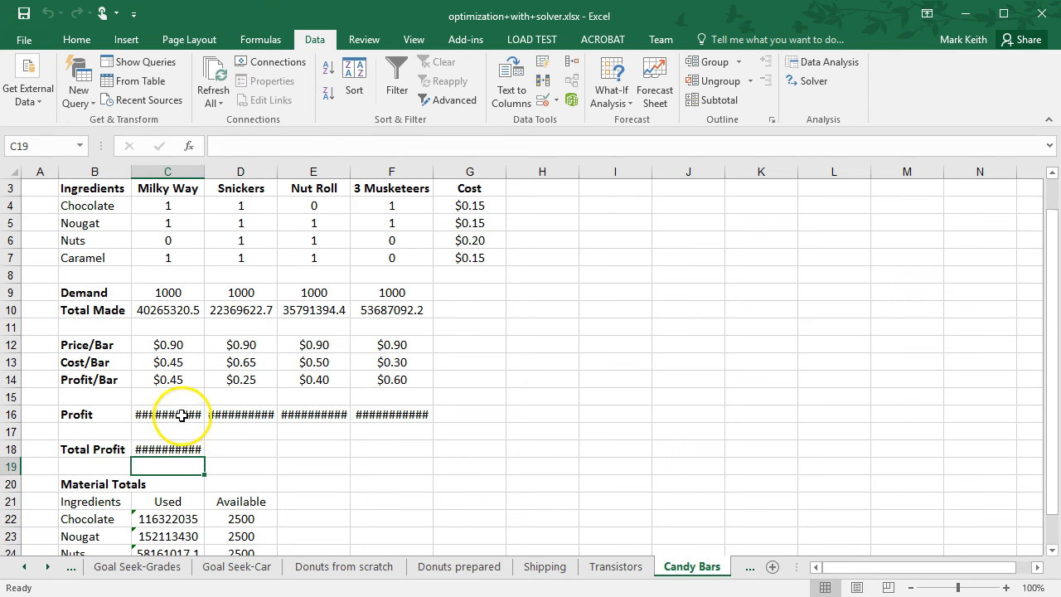
# Autofit the widths of columns C through F so the Candy Bars values display fully.
pyautogui.doubleClick(203, 175)
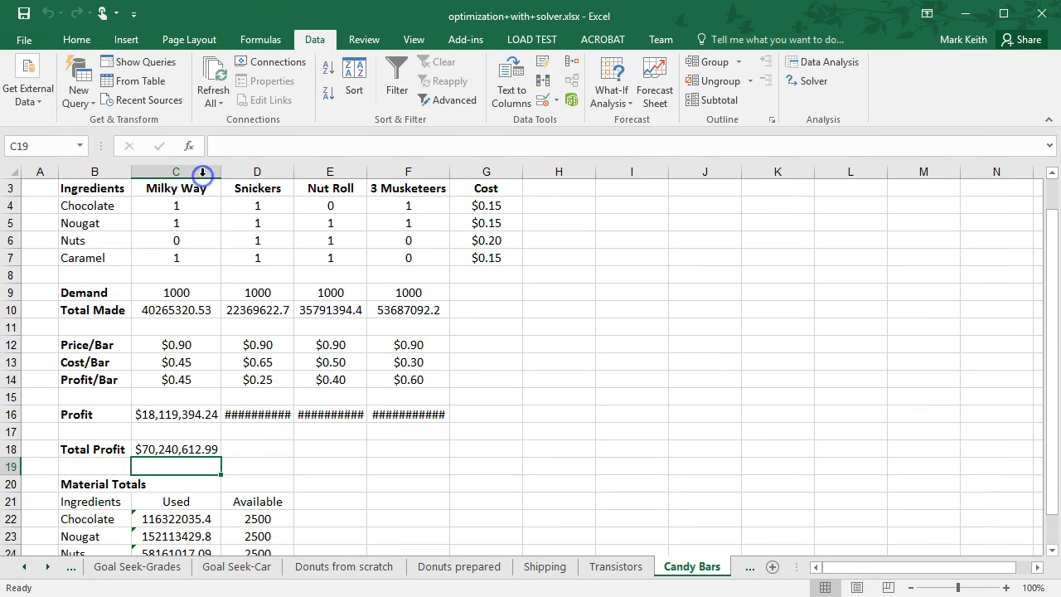
pyautogui.moveTo(284, 172); pyautogui.dragTo(422, 172)
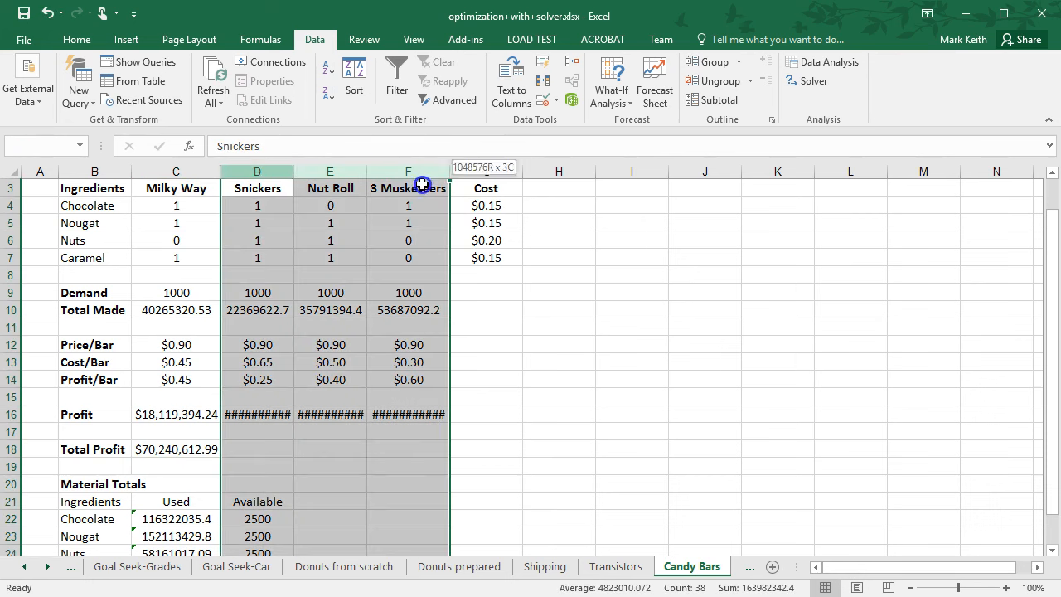
pyautogui.doubleClick(449, 172)
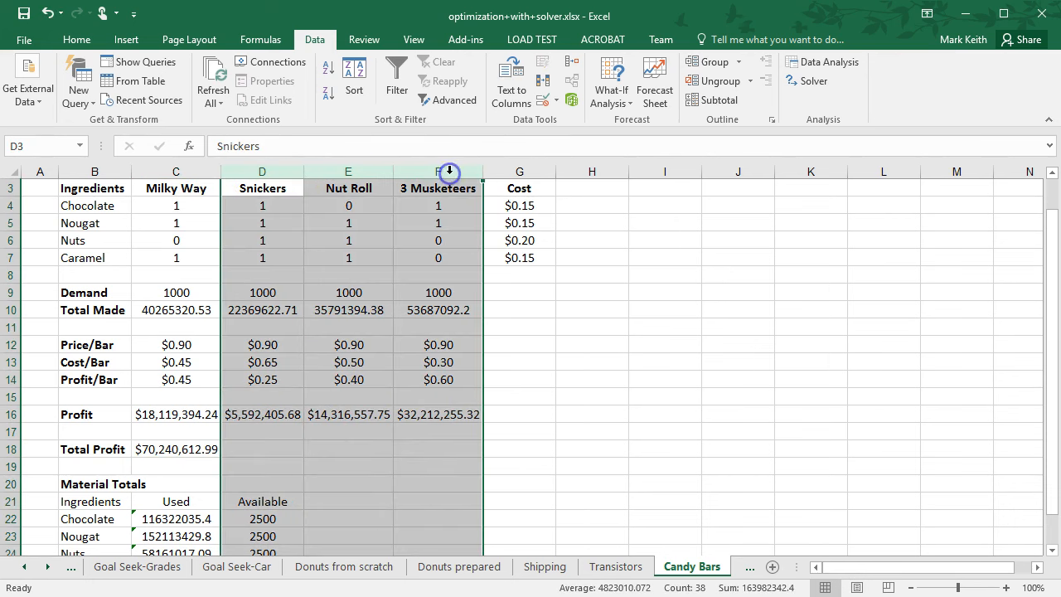
# Add a Solver constraint Total Made C10:F10 <= Demand C9:F9, then solve and keep the solution.
pyautogui.click(175, 450)
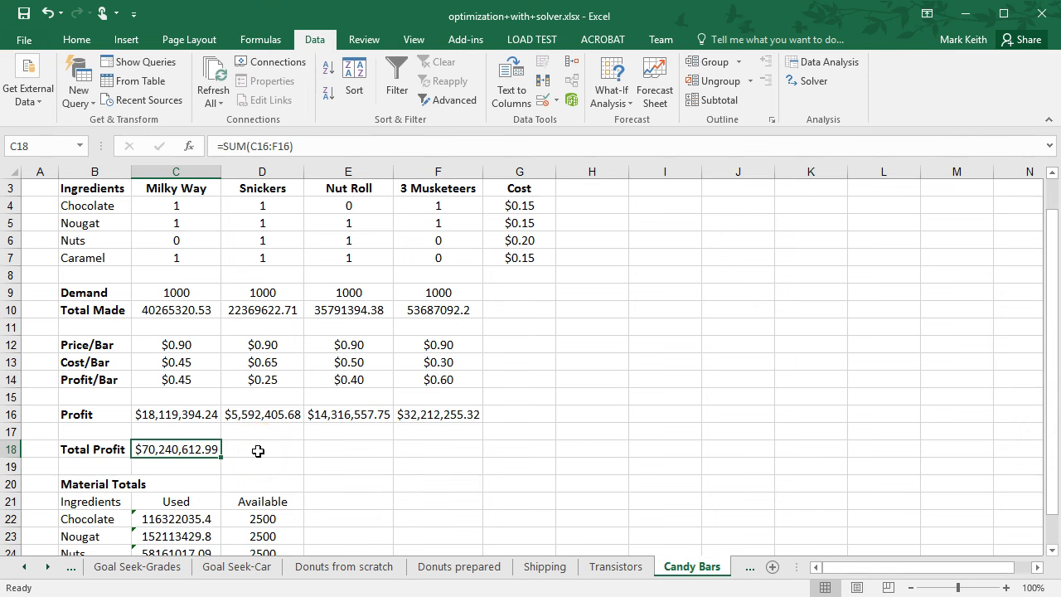
pyautogui.click(808, 80)
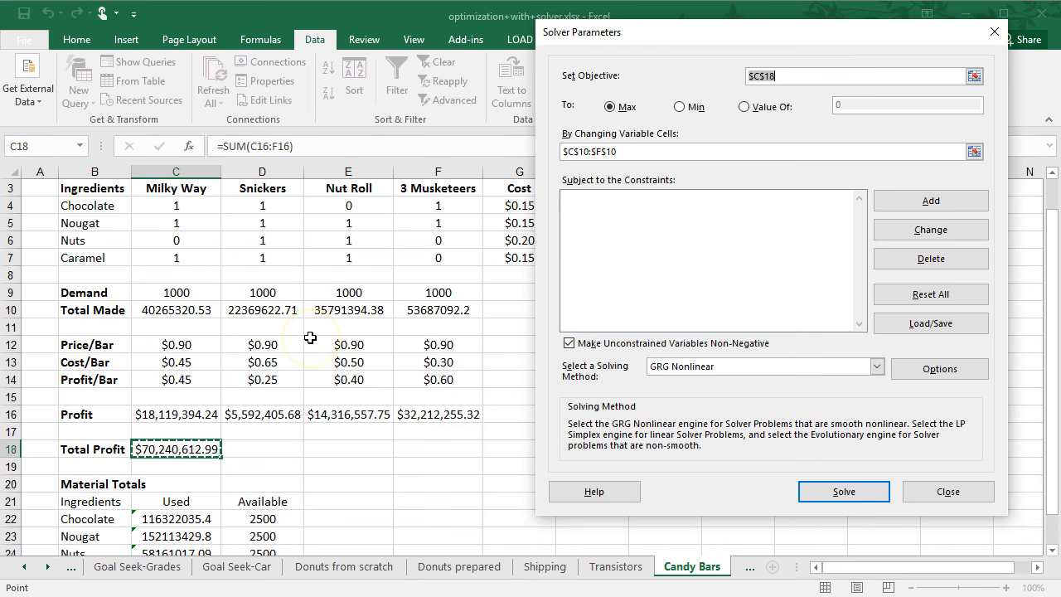
pyautogui.click(928, 201)
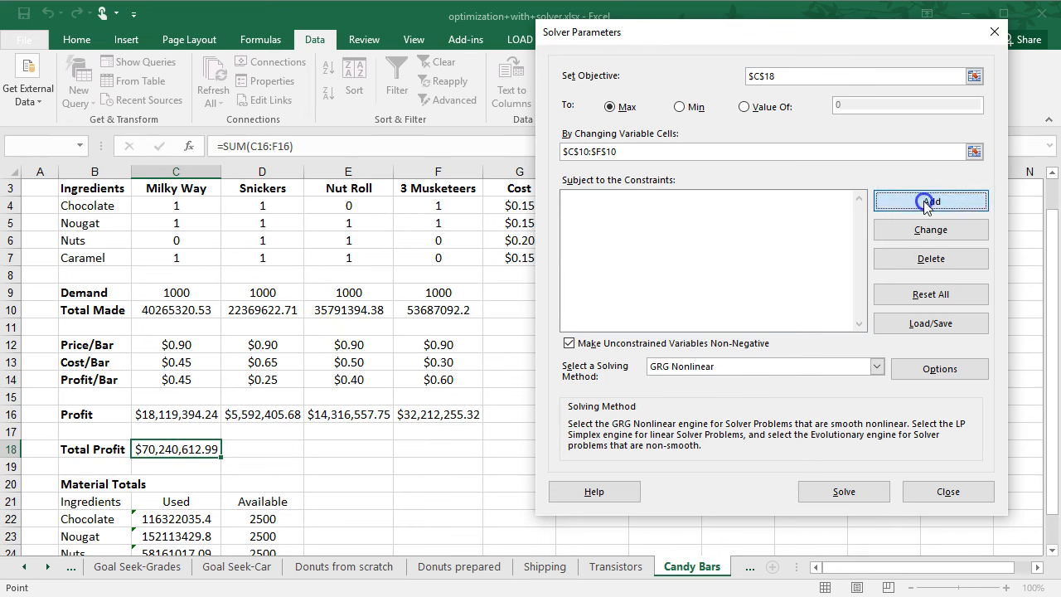
pyautogui.moveTo(197, 307); pyautogui.dragTo(408, 311)
pyautogui.click(825, 279)
pyautogui.moveTo(199, 292); pyautogui.dragTo(440, 299)
pyautogui.click(645, 312)
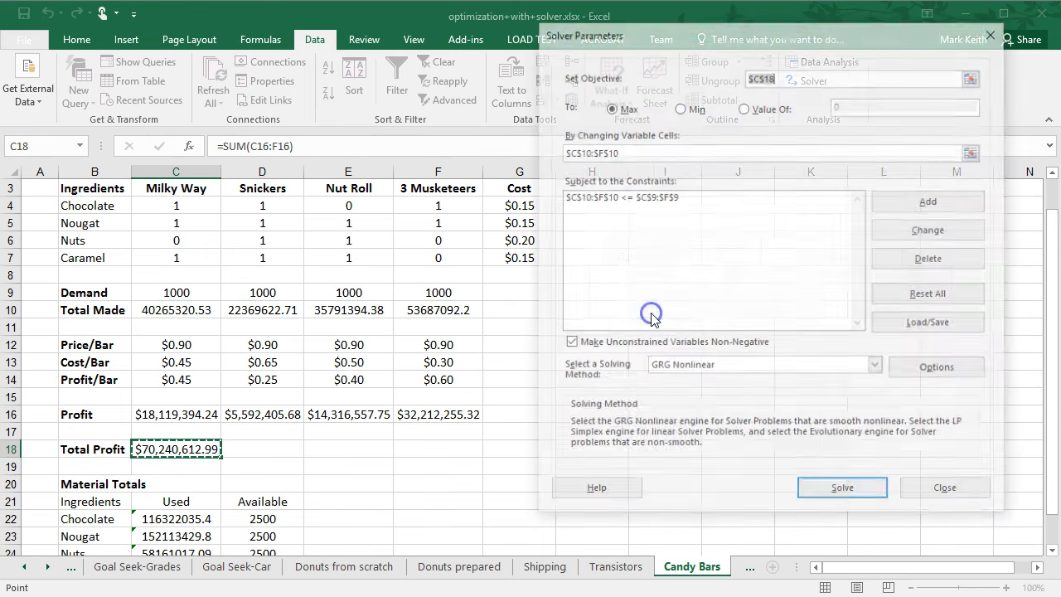
pyautogui.click(843, 493)
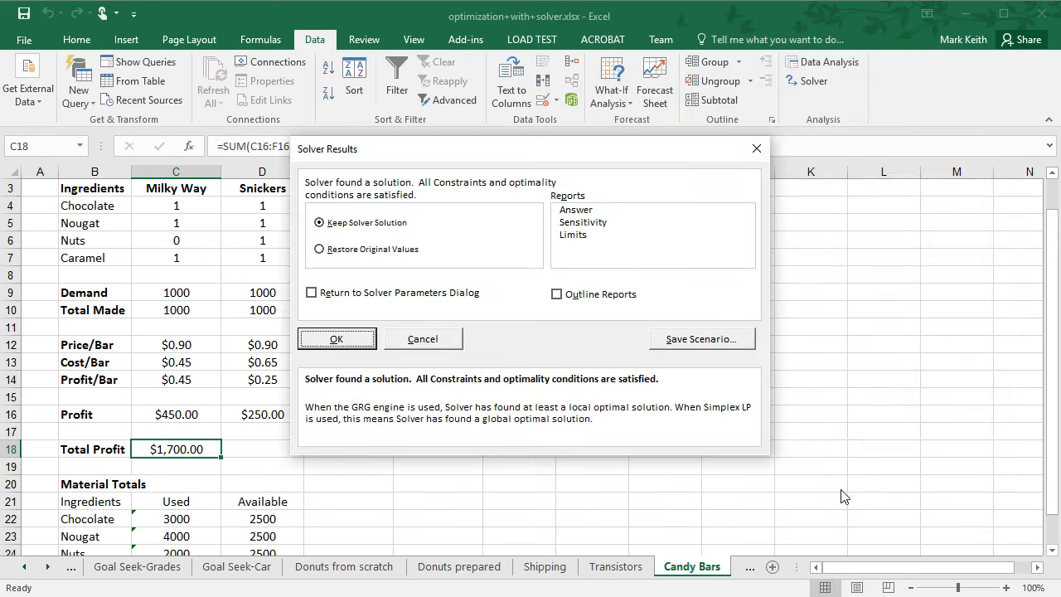
pyautogui.click(348, 337)
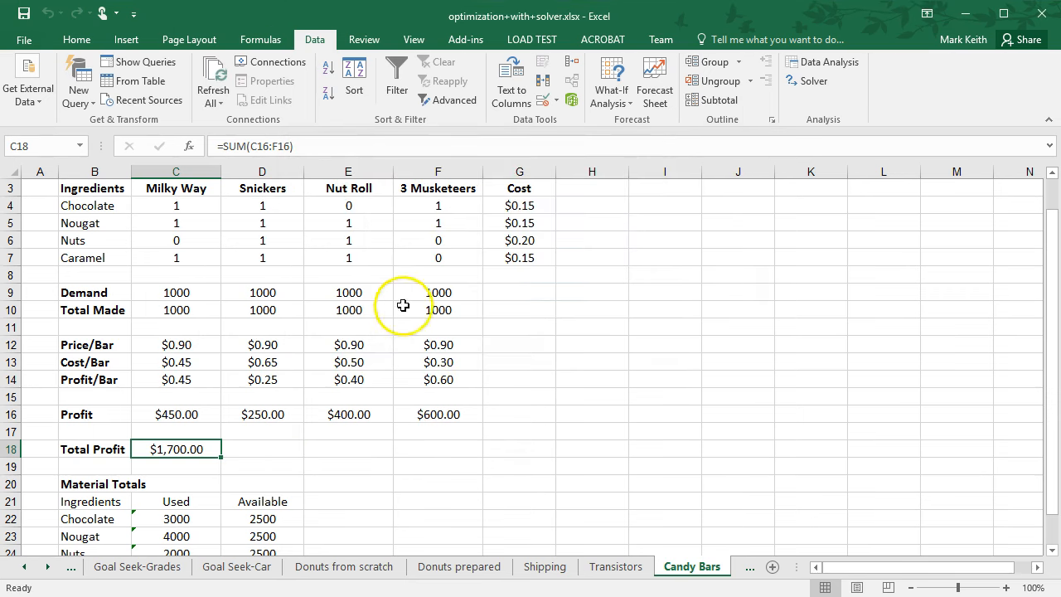
# Add a constraint that ingredients Used C22:C25 <= Available D22:D25, then re-solve and keep the solution.
pyautogui.moveTo(1051, 309); pyautogui.dragTo(1052, 297)
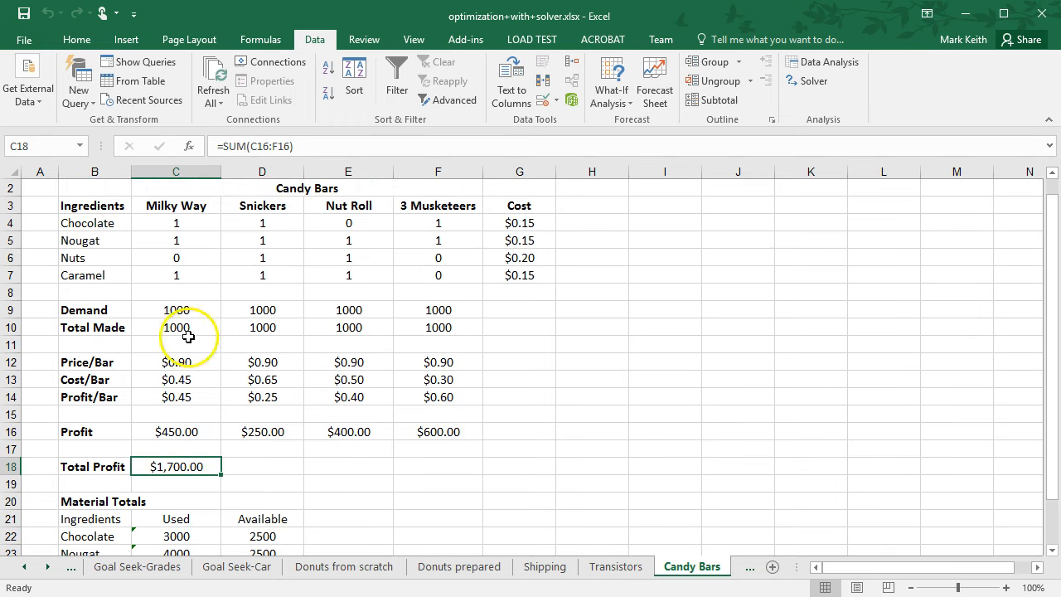
pyautogui.moveTo(1053, 316); pyautogui.dragTo(1051, 409)
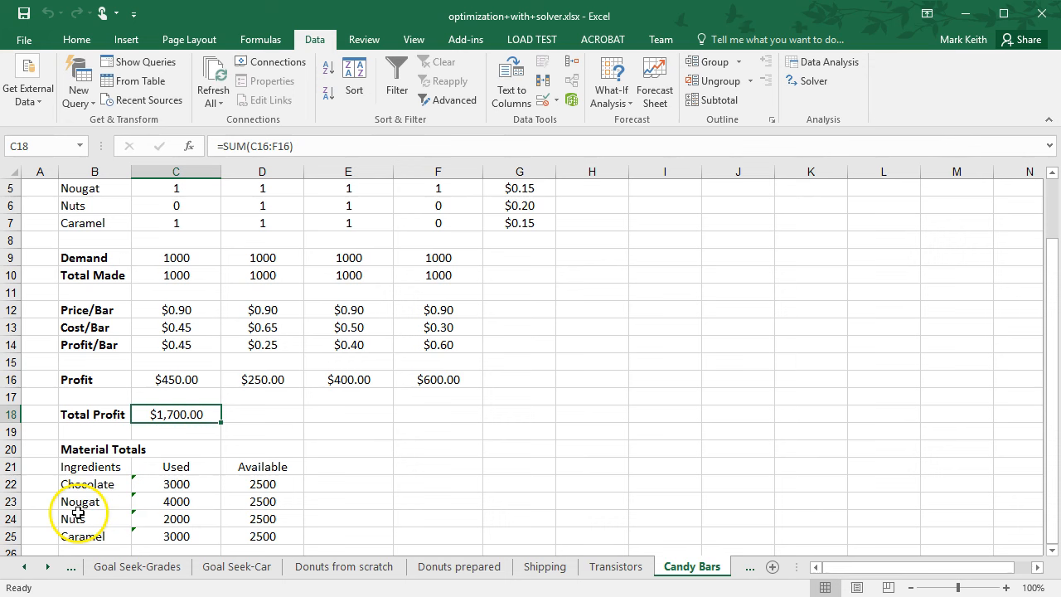
pyautogui.moveTo(263, 484); pyautogui.dragTo(259, 535)
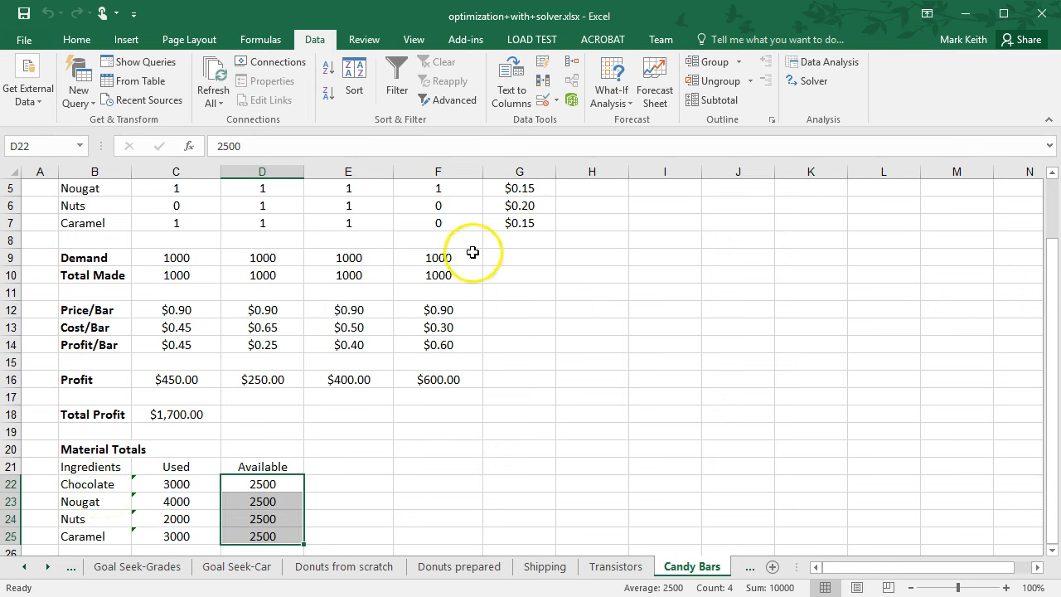
pyautogui.click(808, 80)
pyautogui.click(912, 203)
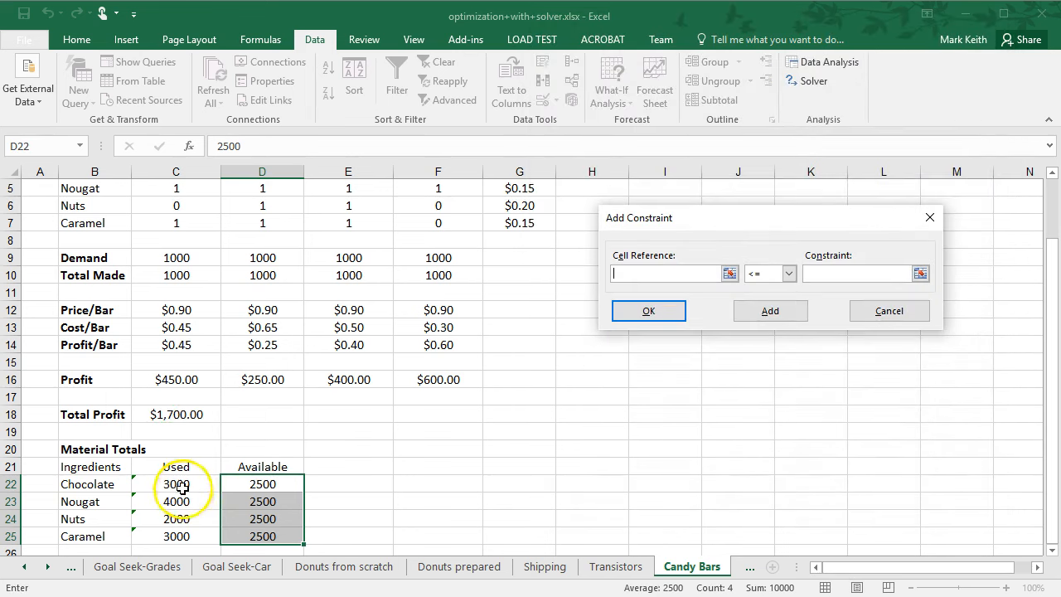
pyautogui.moveTo(177, 484); pyautogui.dragTo(174, 536)
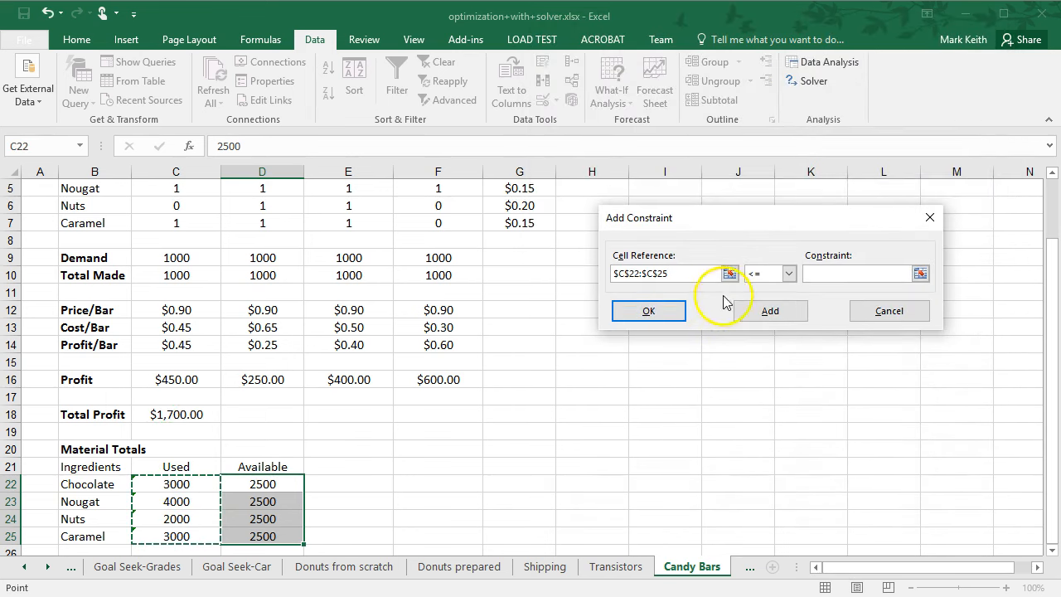
pyautogui.click(834, 274)
pyautogui.moveTo(277, 483); pyautogui.dragTo(275, 541)
pyautogui.click(644, 315)
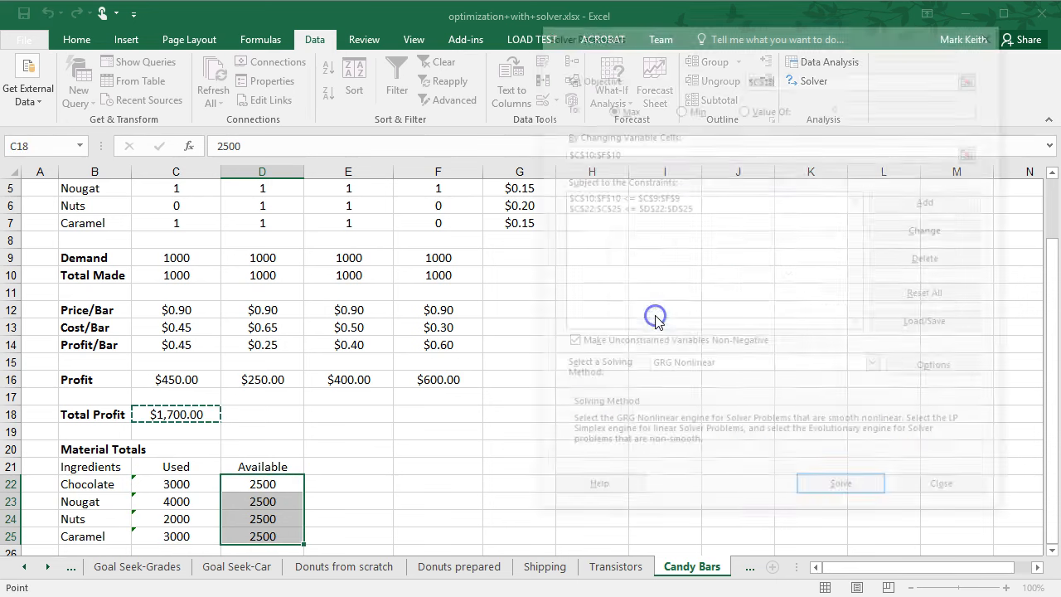
pyautogui.click(840, 492)
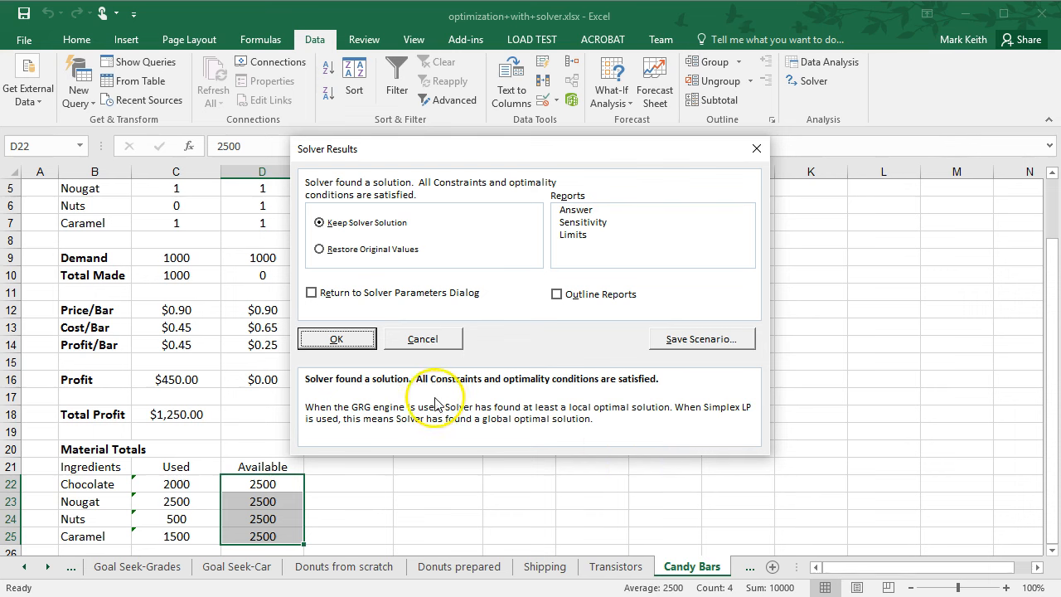
pyautogui.click(359, 345)
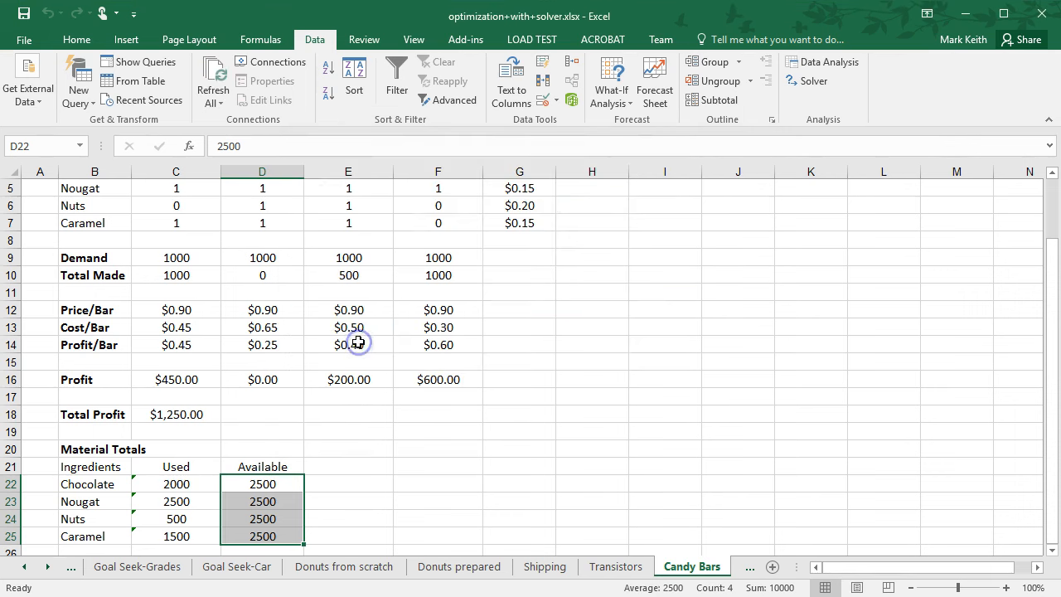
# Review the candy bar results, switch to the Staffing sheet and examine the Excess Staff and # Starting cells.
pyautogui.click(499, 415)
pyautogui.moveTo(1051, 353); pyautogui.dragTo(1053, 277)
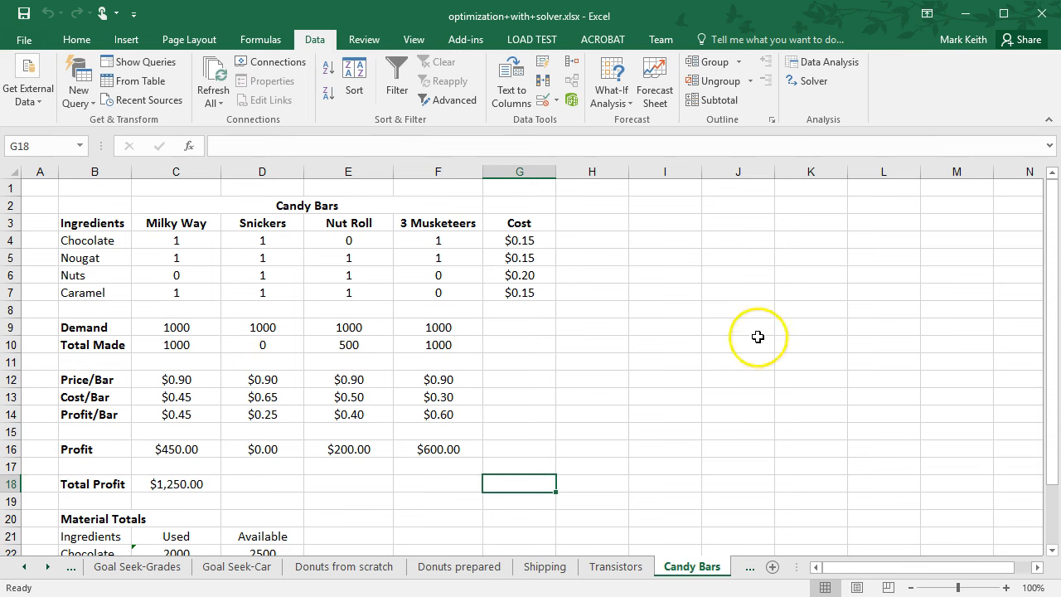
pyautogui.moveTo(1047, 243); pyautogui.dragTo(1044, 402)
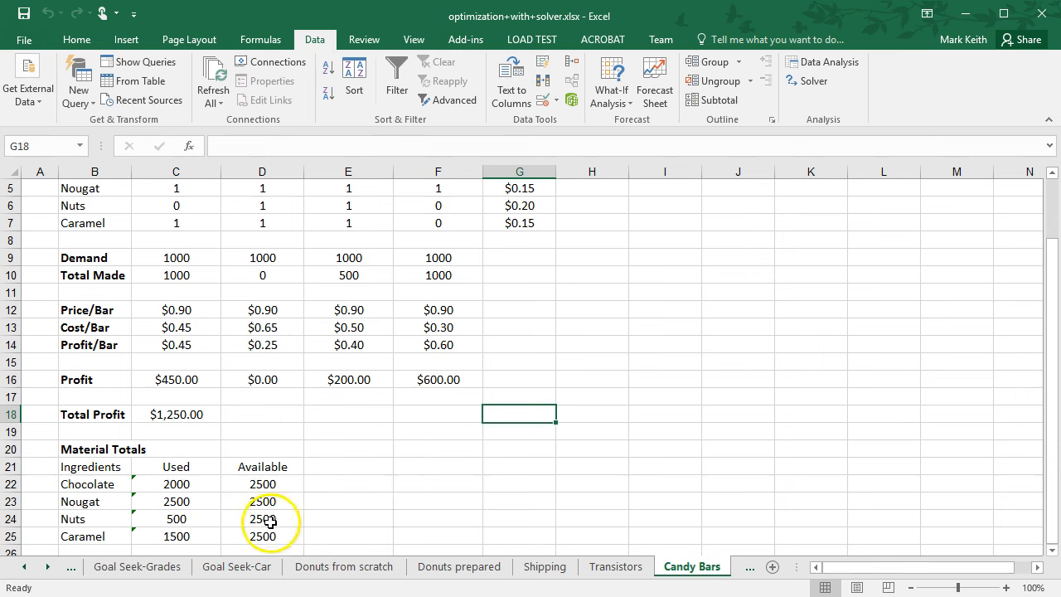
pyautogui.moveTo(1050, 393); pyautogui.dragTo(1046, 312)
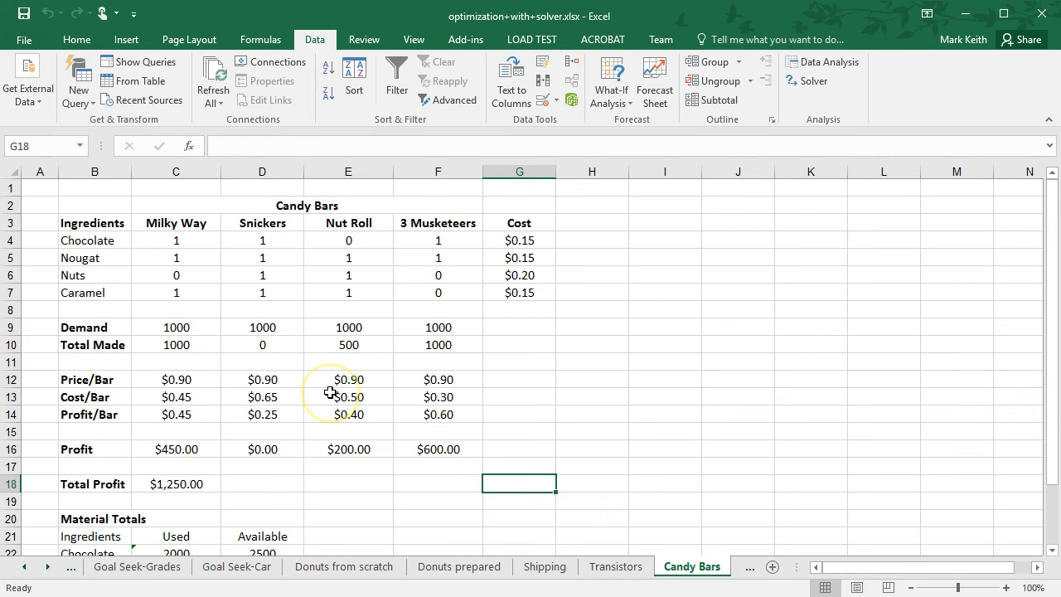
pyautogui.click(749, 568)
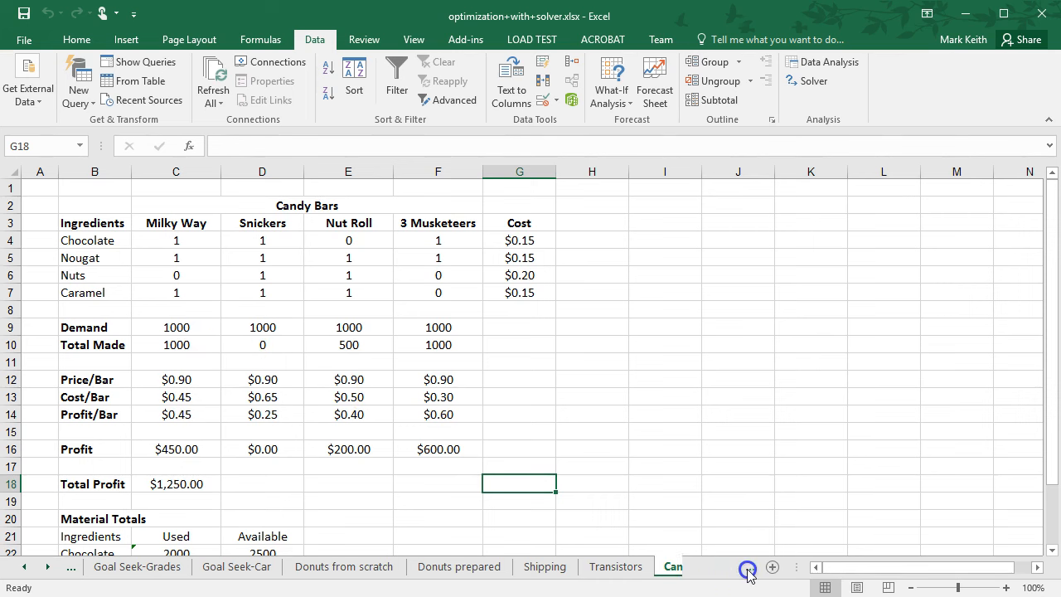
pyautogui.click(339, 300)
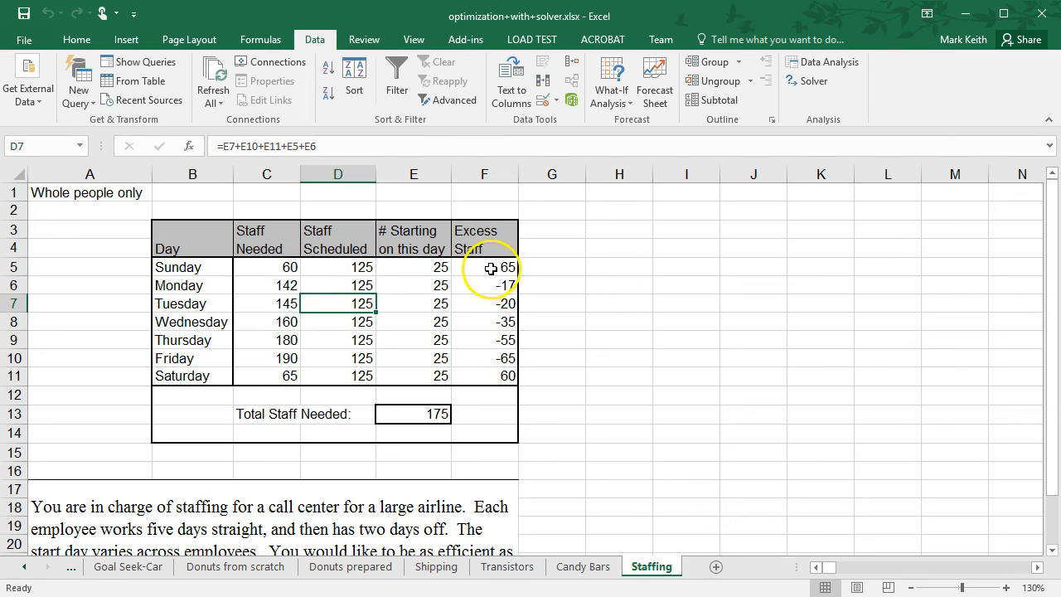
pyautogui.moveTo(491, 269); pyautogui.dragTo(473, 370)
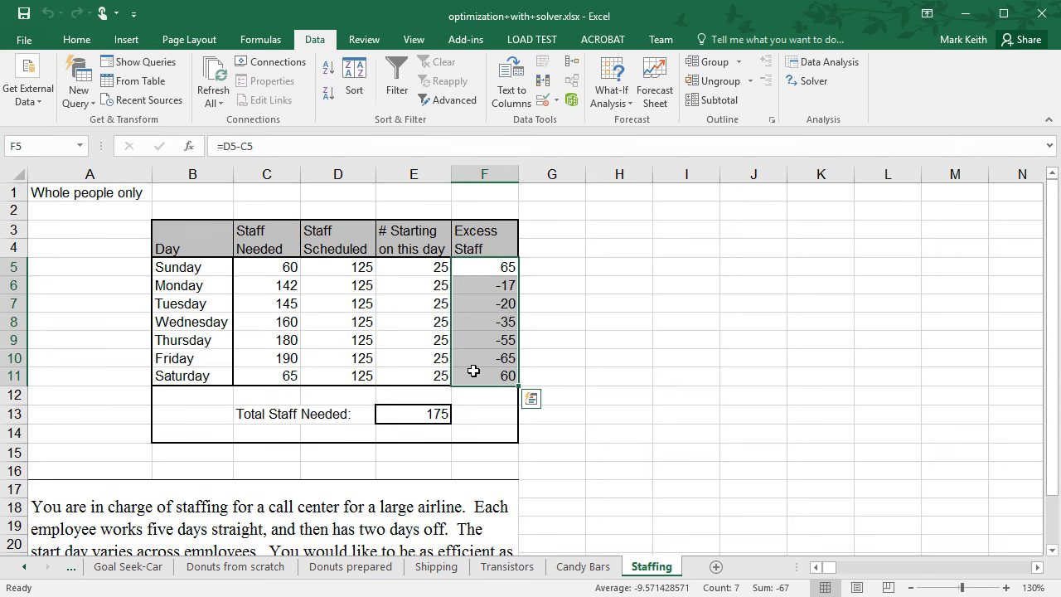
pyautogui.press('Left')
pyautogui.press('Left')
pyautogui.press('Right')
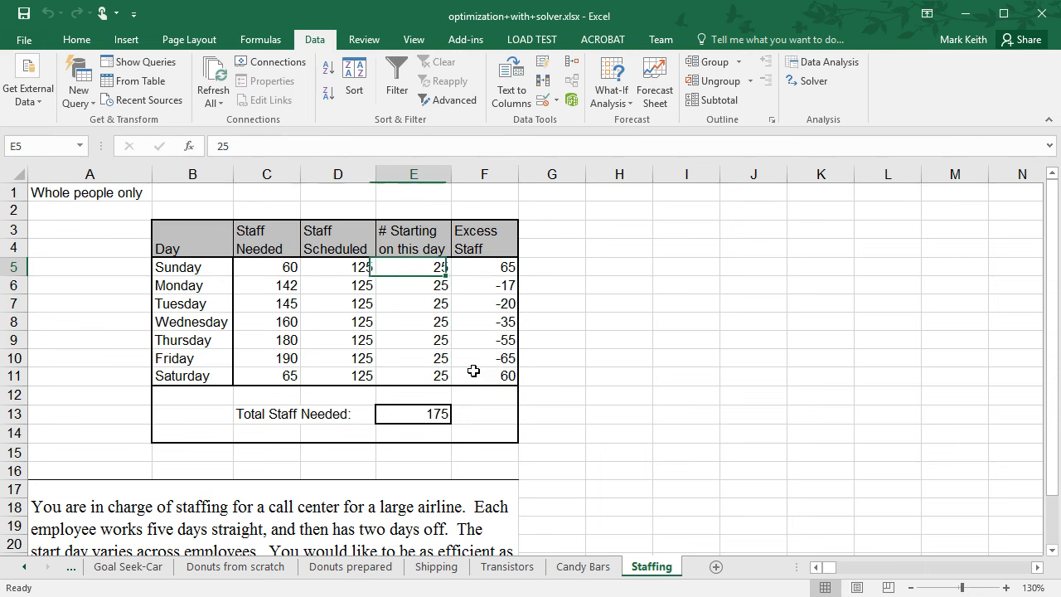
pyautogui.press('Down')
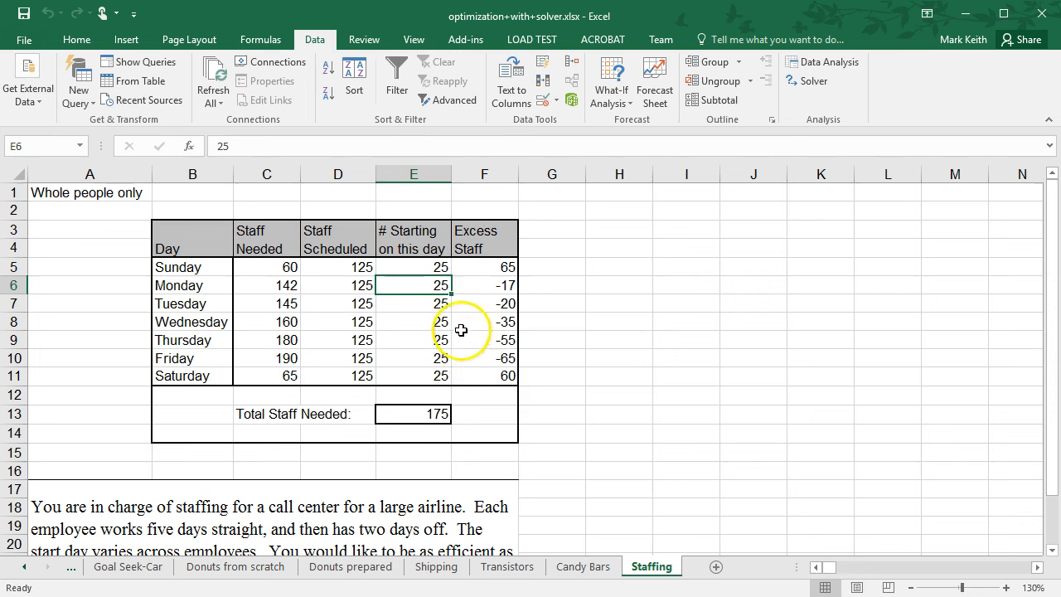
pyautogui.click(809, 80)
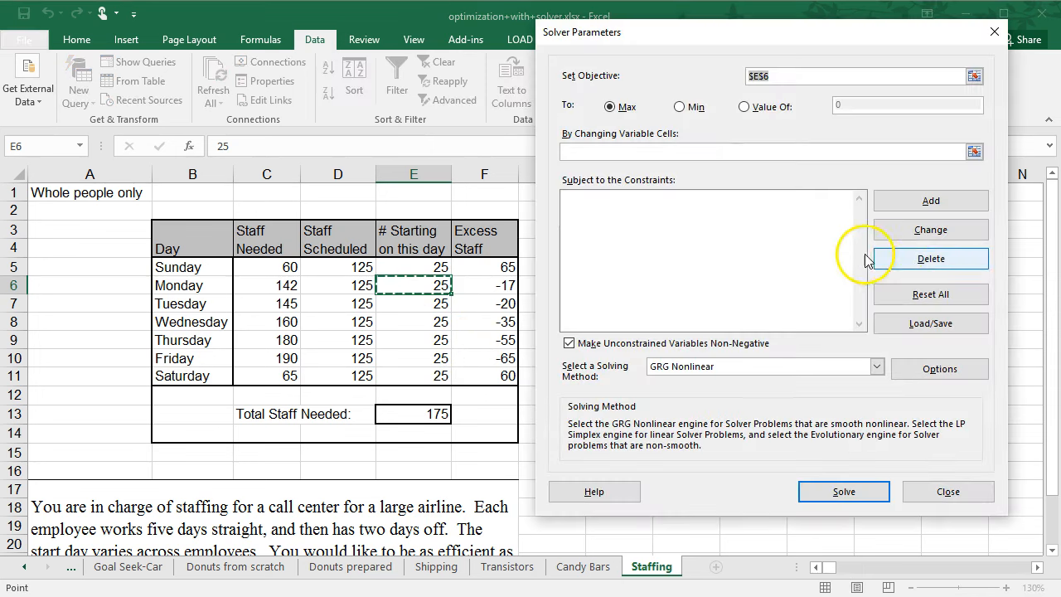
pyautogui.click(995, 32)
pyautogui.click(596, 405)
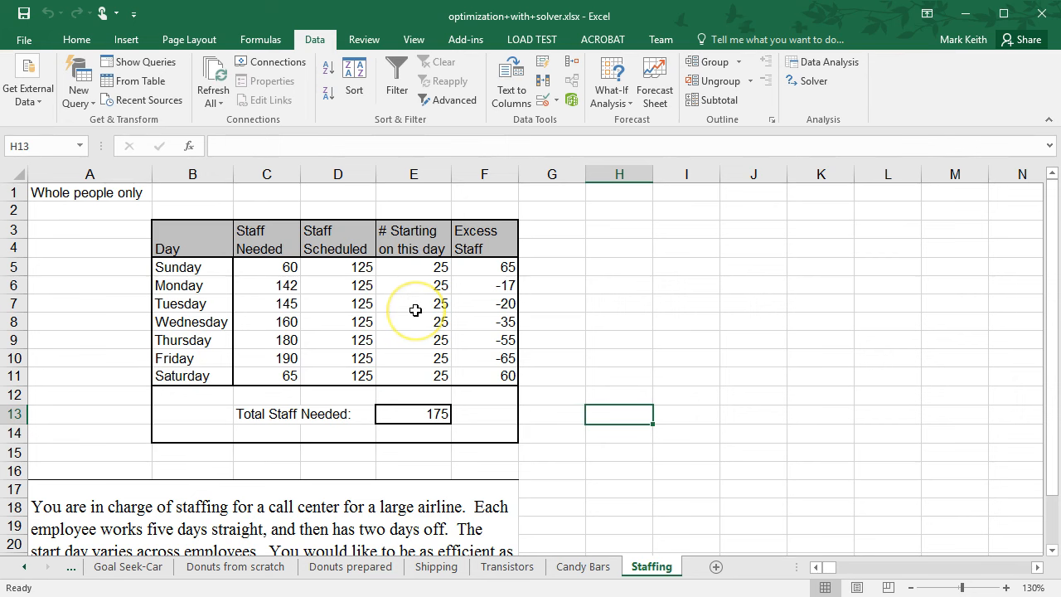
# Inspect the Staff Needed, Staff Scheduled and # Starting ranges and the Staff Scheduled formulas.
pyautogui.click(423, 269)
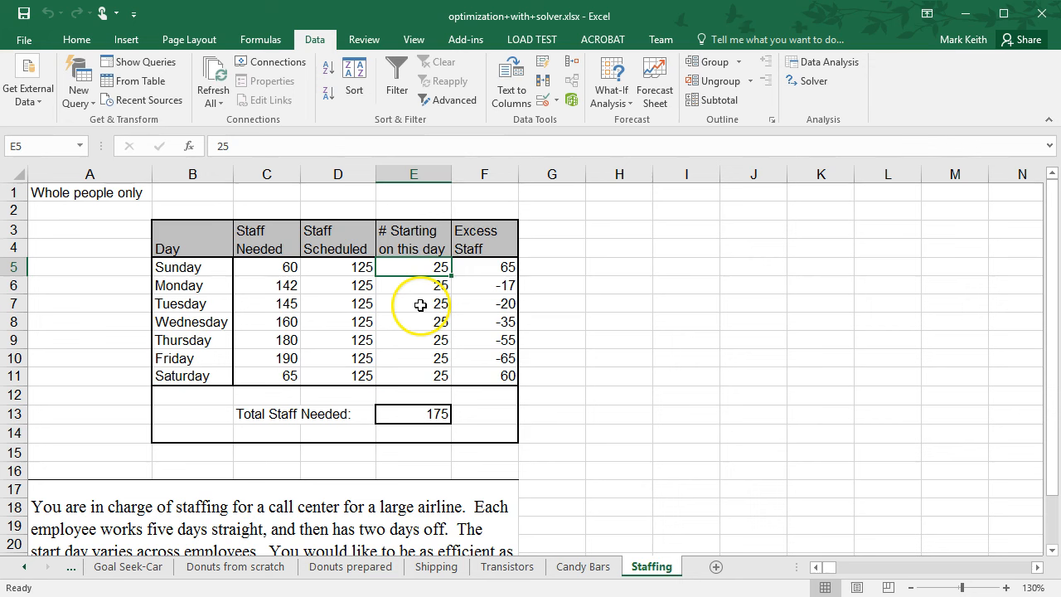
pyautogui.moveTo(277, 266); pyautogui.dragTo(268, 375)
pyautogui.moveTo(358, 267); pyautogui.dragTo(348, 371)
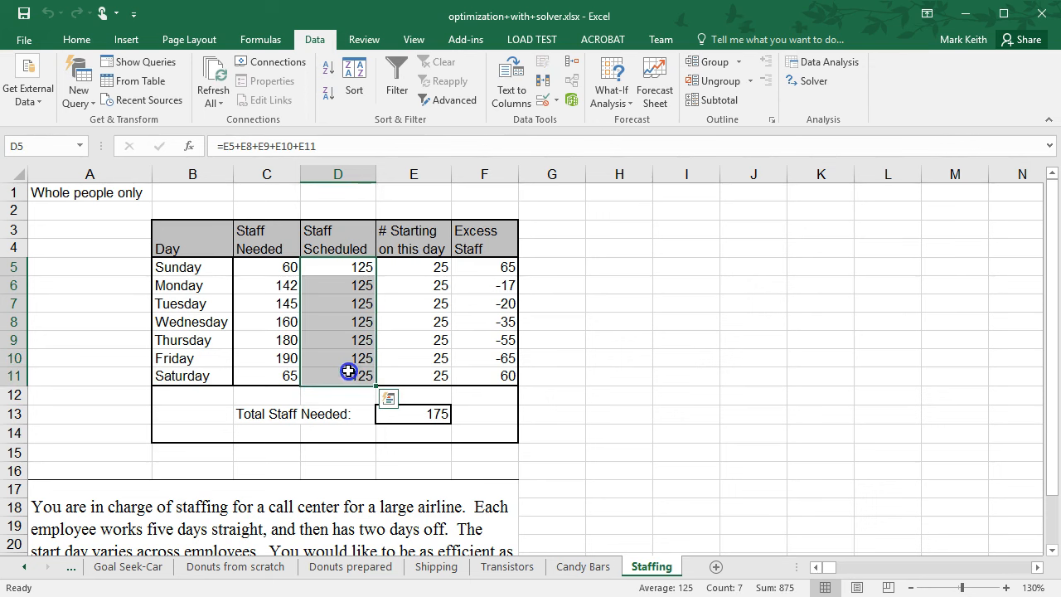
pyautogui.click(410, 269)
pyautogui.click(343, 266)
pyautogui.click(336, 150)
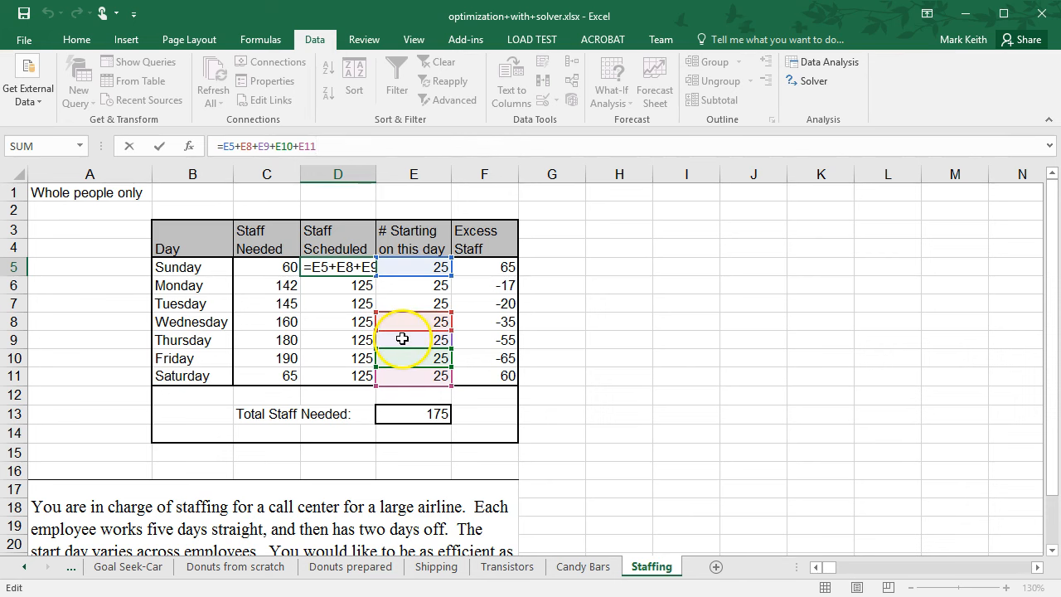
pyautogui.press('Return')
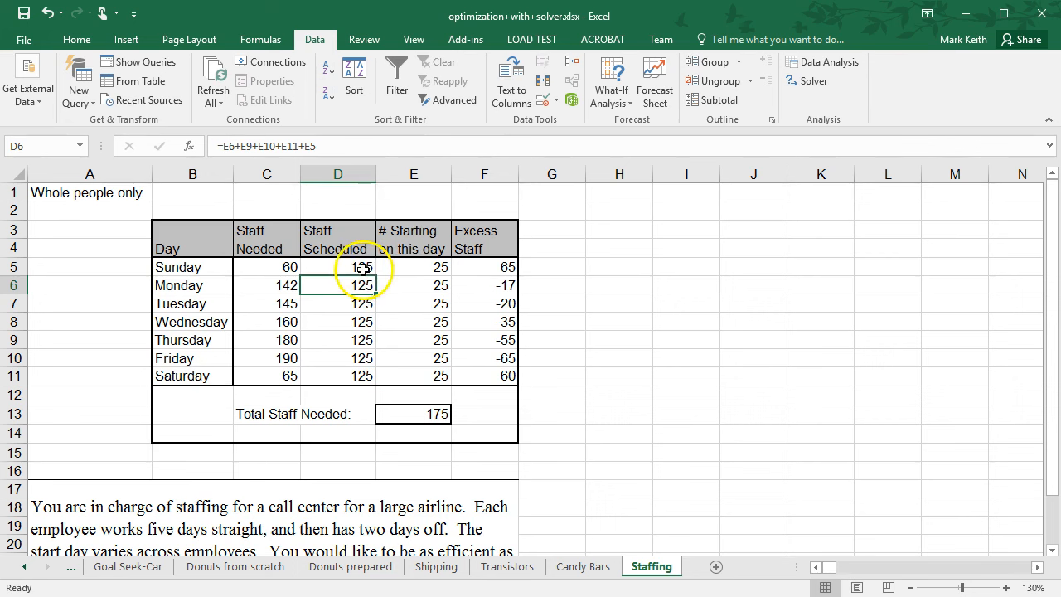
pyautogui.click(360, 266)
pyautogui.click(360, 266)
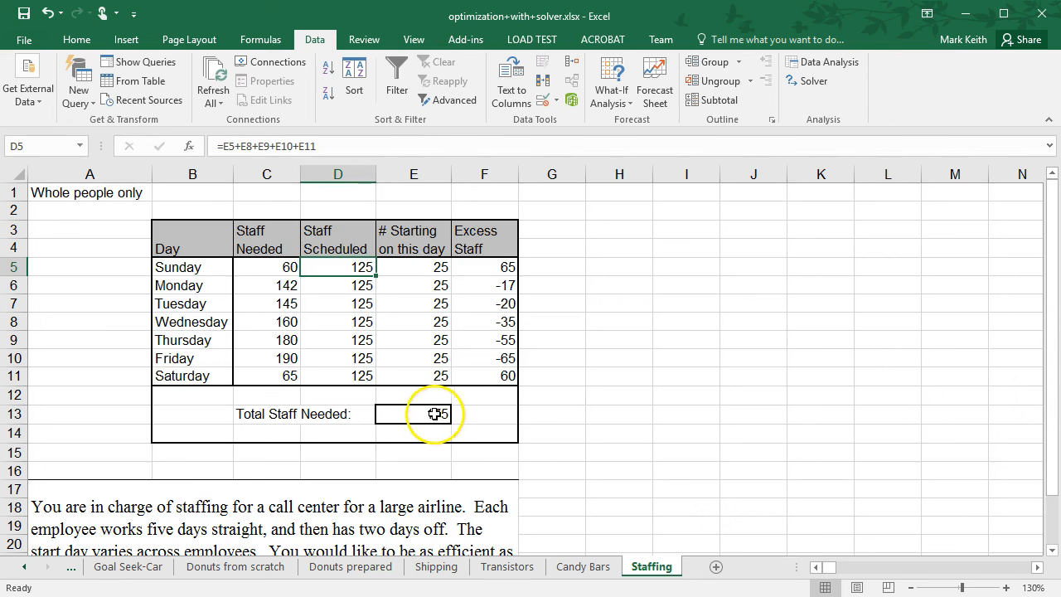
# Set the Solver objective to minimize Total Staff Needed in E13, then close the Solver dialog.
pyautogui.click(74, 199)
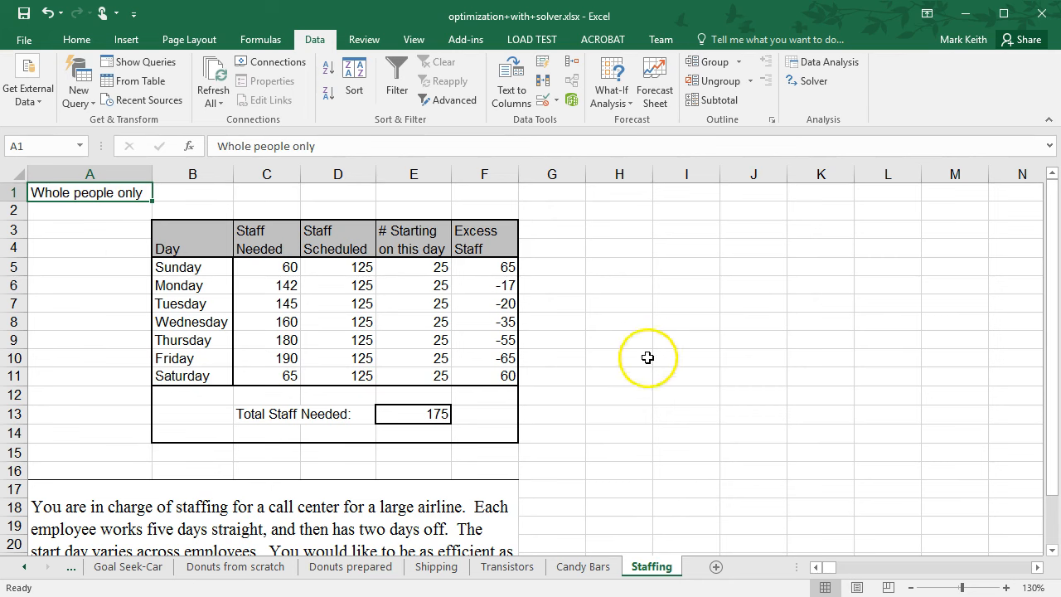
pyautogui.moveTo(1052, 284); pyautogui.dragTo(1052, 239)
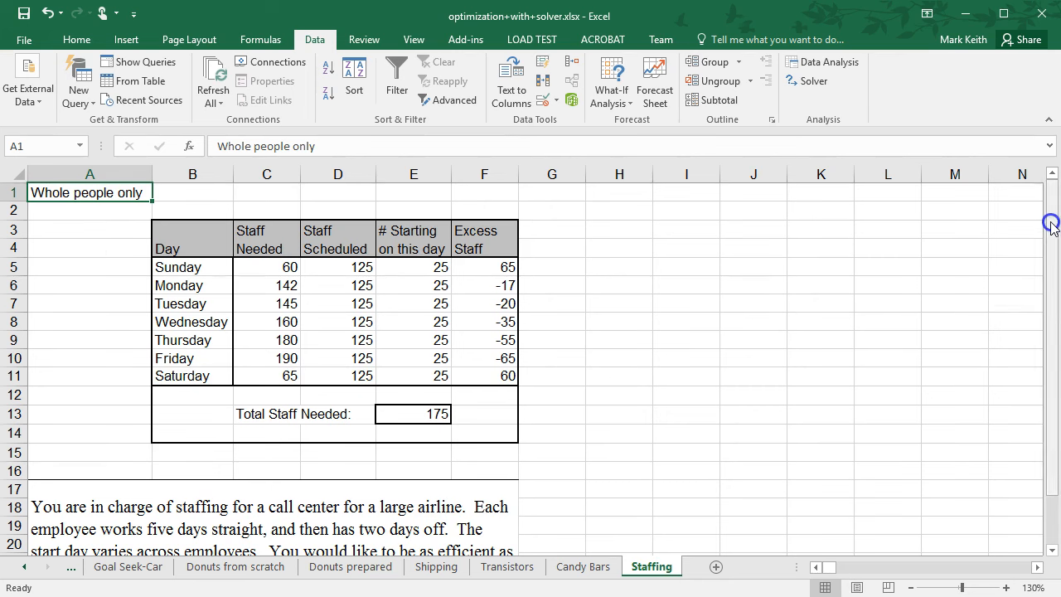
pyautogui.click(815, 82)
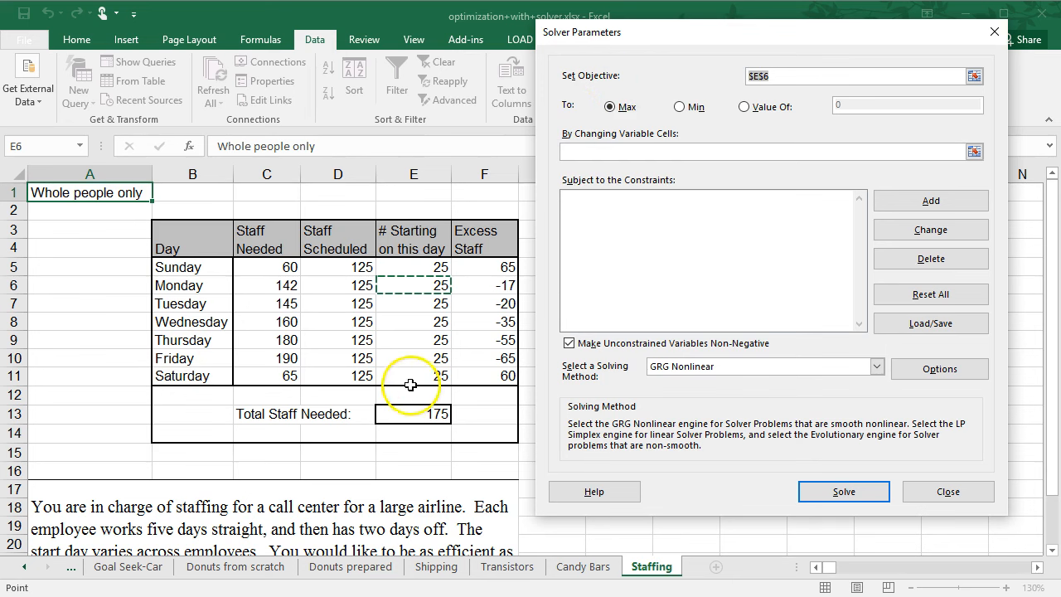
pyautogui.click(434, 414)
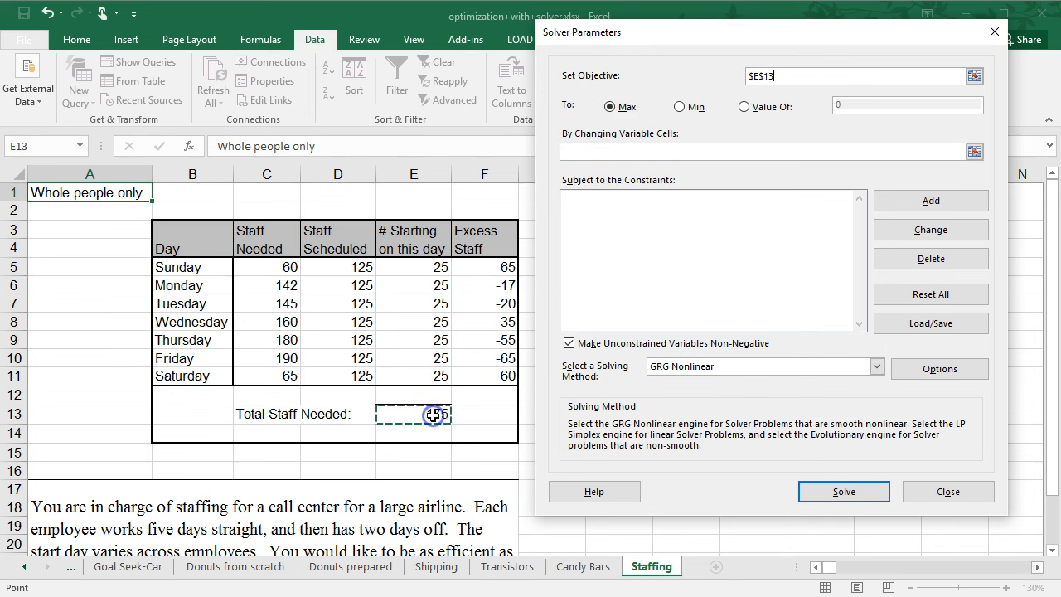
pyautogui.click(680, 107)
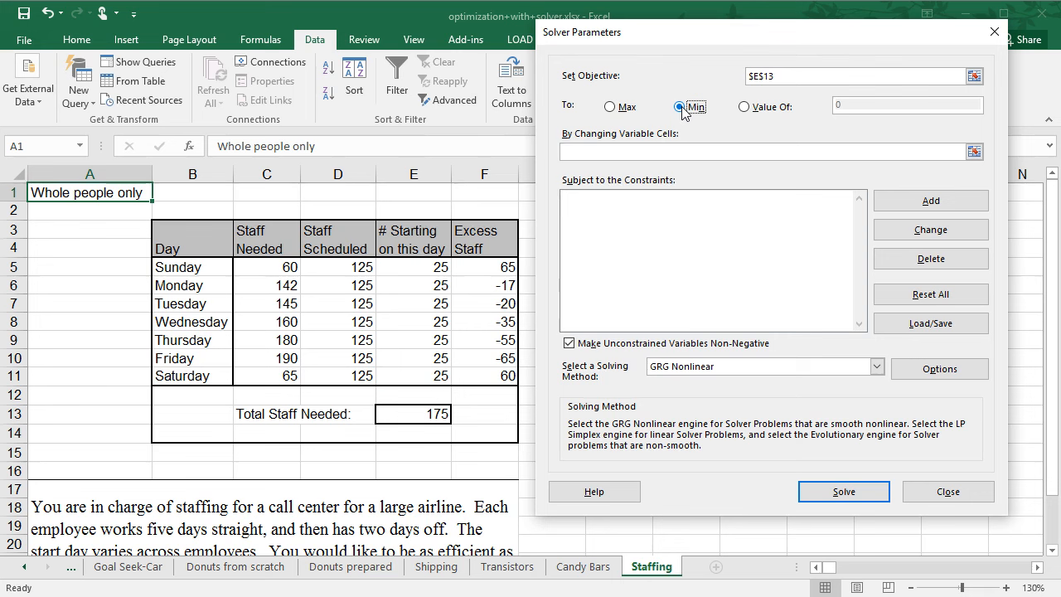
pyautogui.click(705, 150)
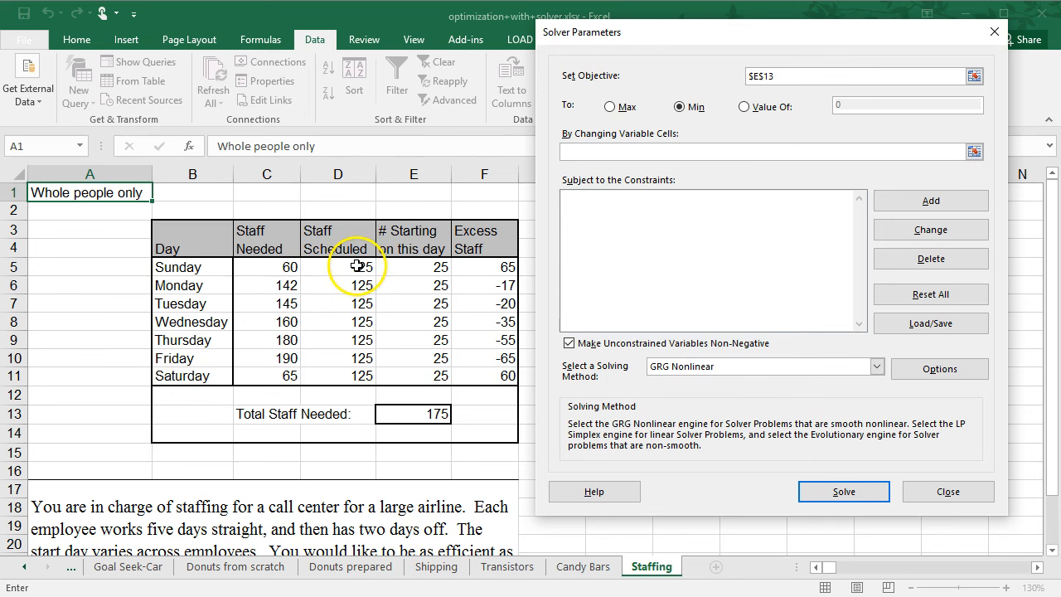
pyautogui.click(955, 496)
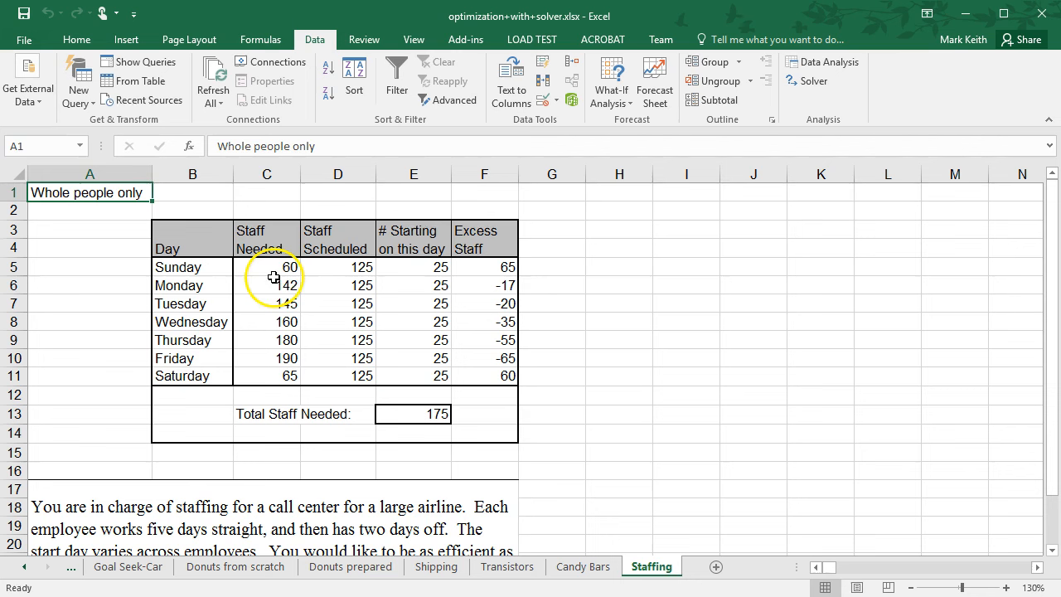
# Examine the Staff Needed, # Starting and Excess Staff cells and their formulas across the staffing table.
pyautogui.click(274, 280)
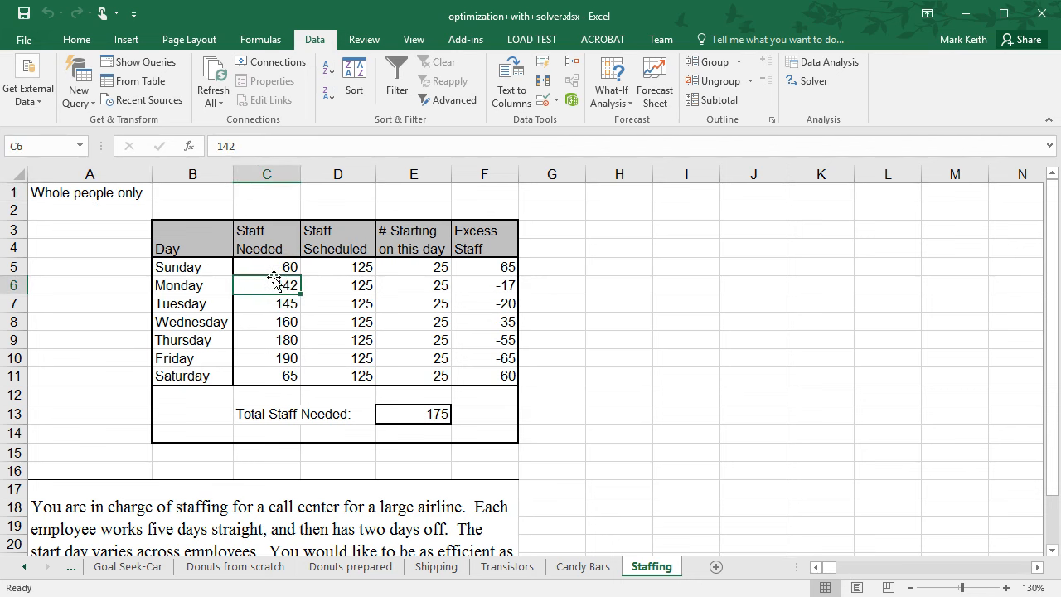
pyautogui.press('Right')
pyautogui.press('Right')
pyautogui.press('Right')
pyautogui.press('Right')
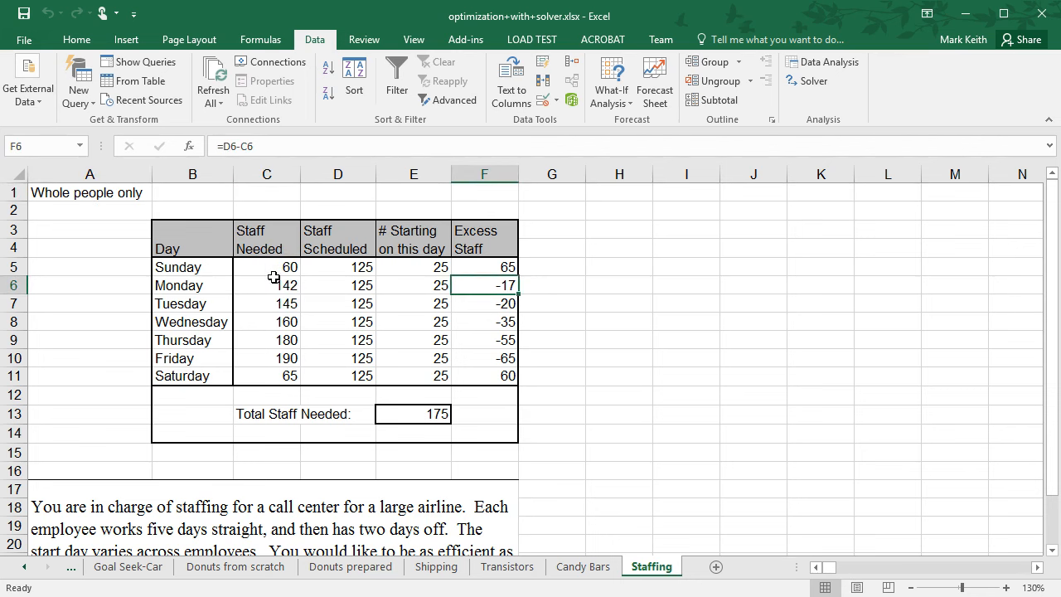
pyautogui.press('Left')
pyautogui.press('Left')
pyautogui.press('Left')
pyautogui.press('Left')
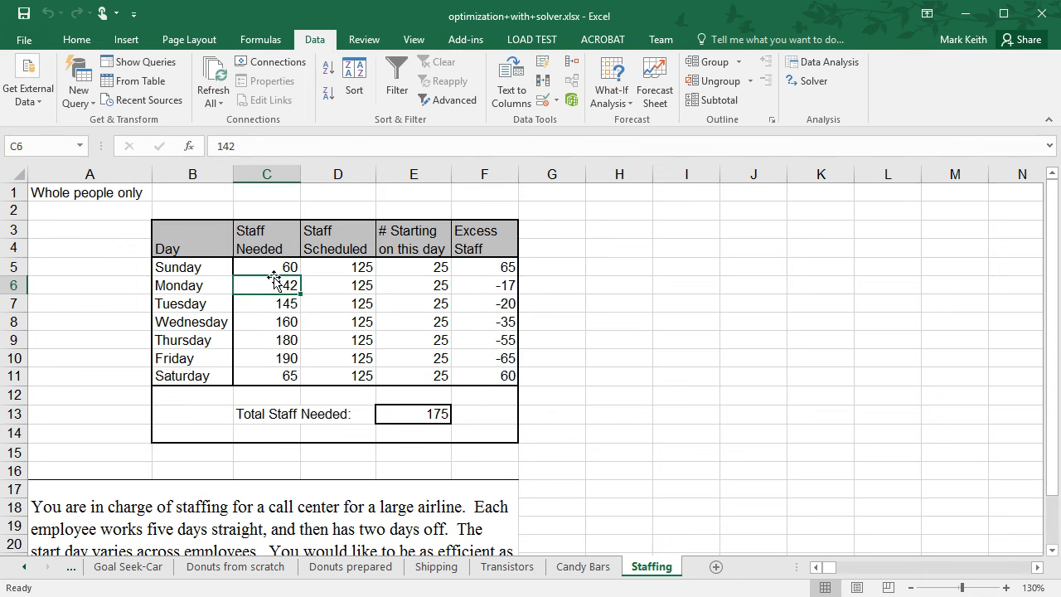
pyautogui.press('Up')
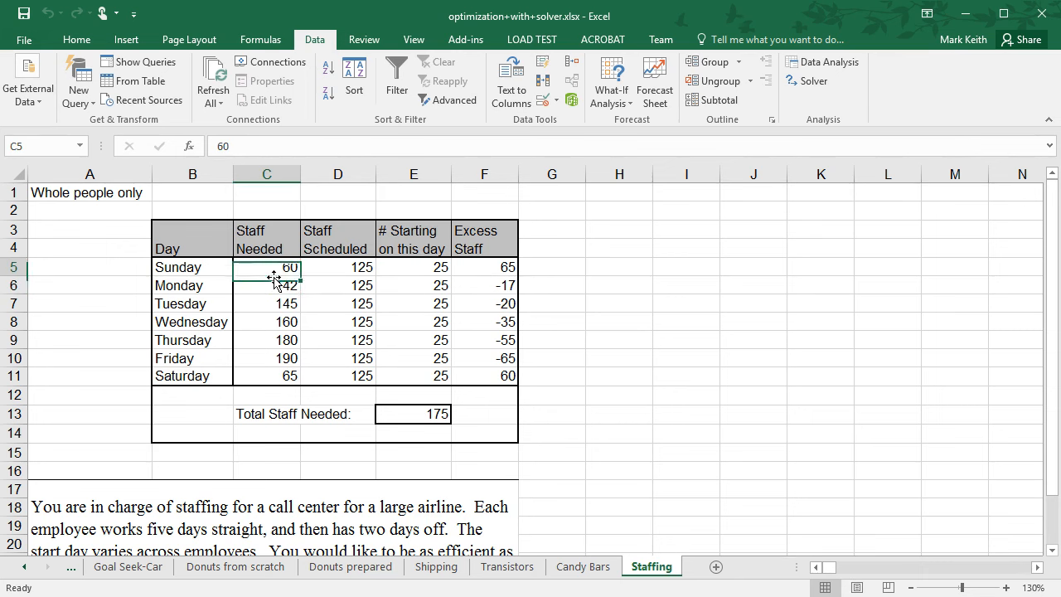
pyautogui.press('Down')
pyautogui.press('Down')
pyautogui.press('Down')
pyautogui.press('Down')
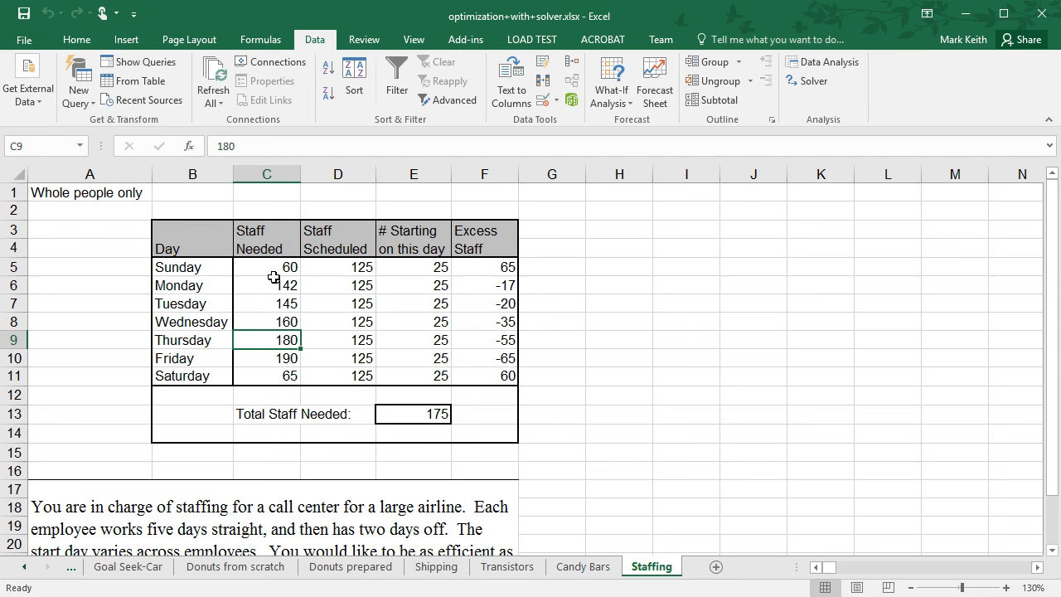
pyautogui.press('Up')
pyautogui.press('Up')
pyautogui.press('Up')
pyautogui.press('Up')
pyautogui.press('Up')
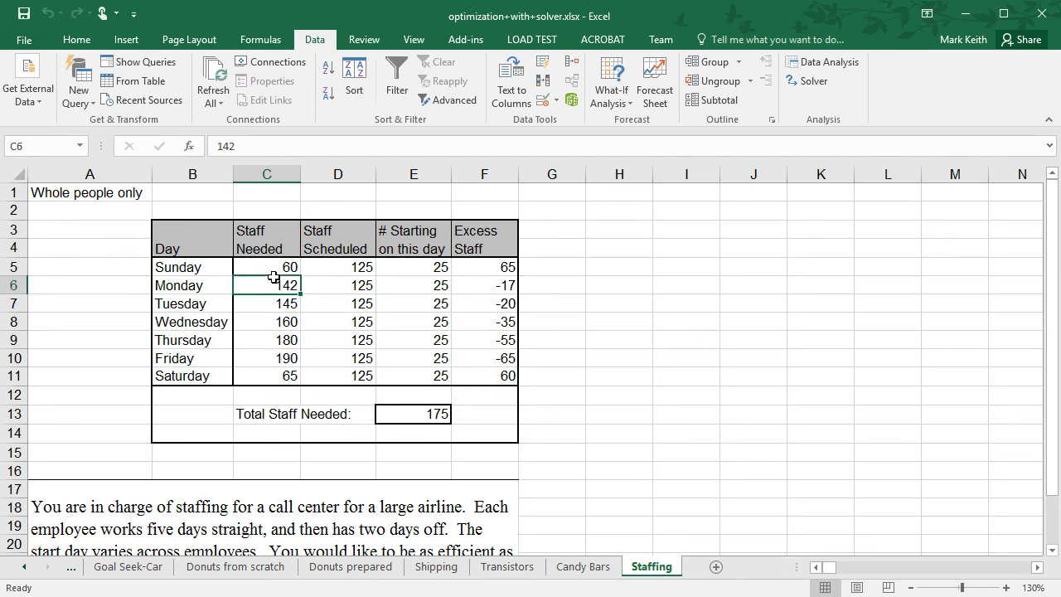
pyautogui.press('Down')
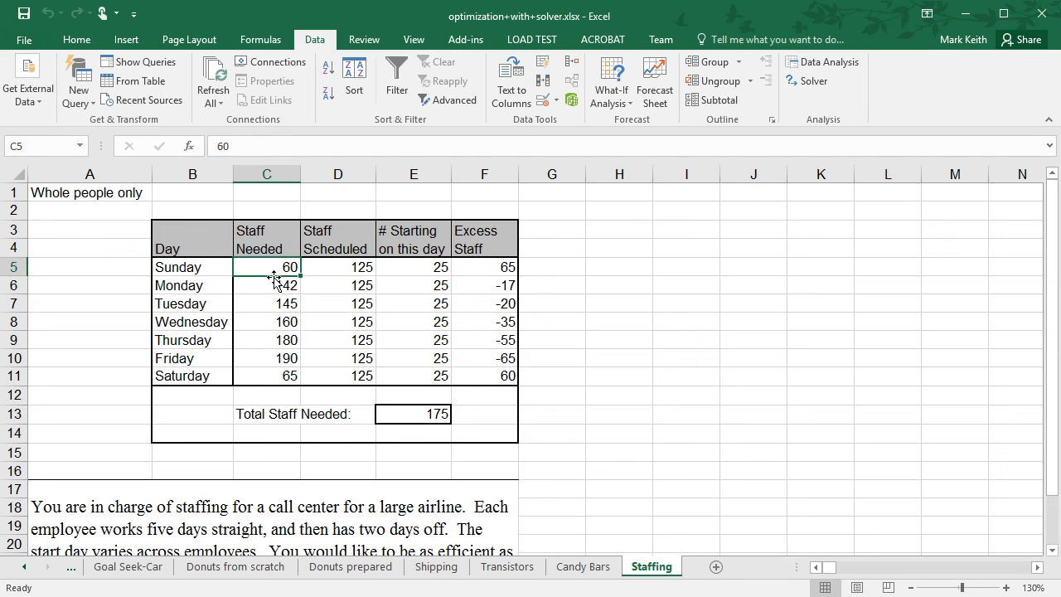
pyautogui.press('Down')
pyautogui.press('Down')
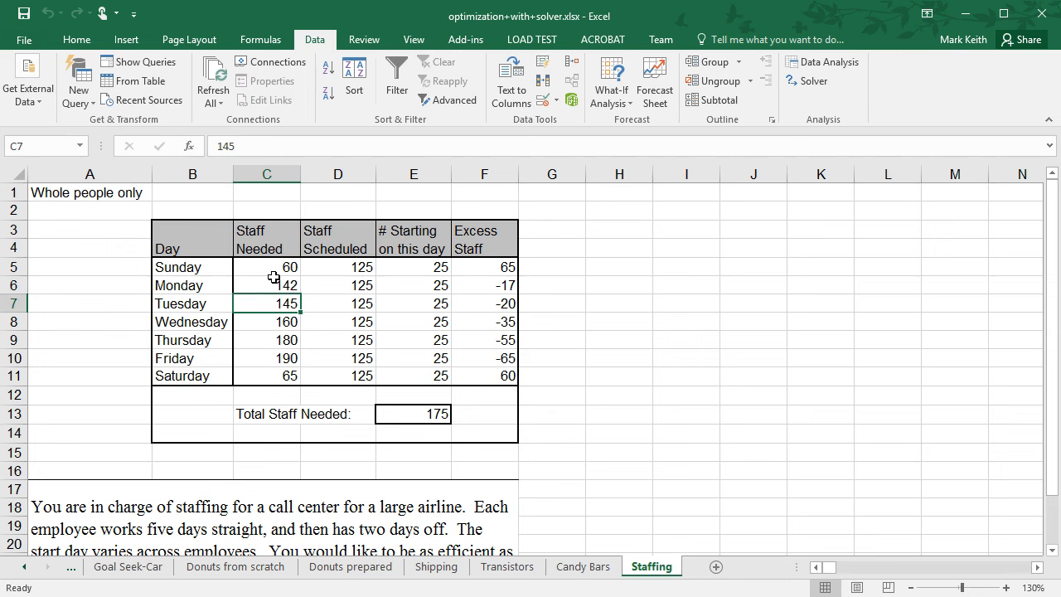
pyautogui.press('Up')
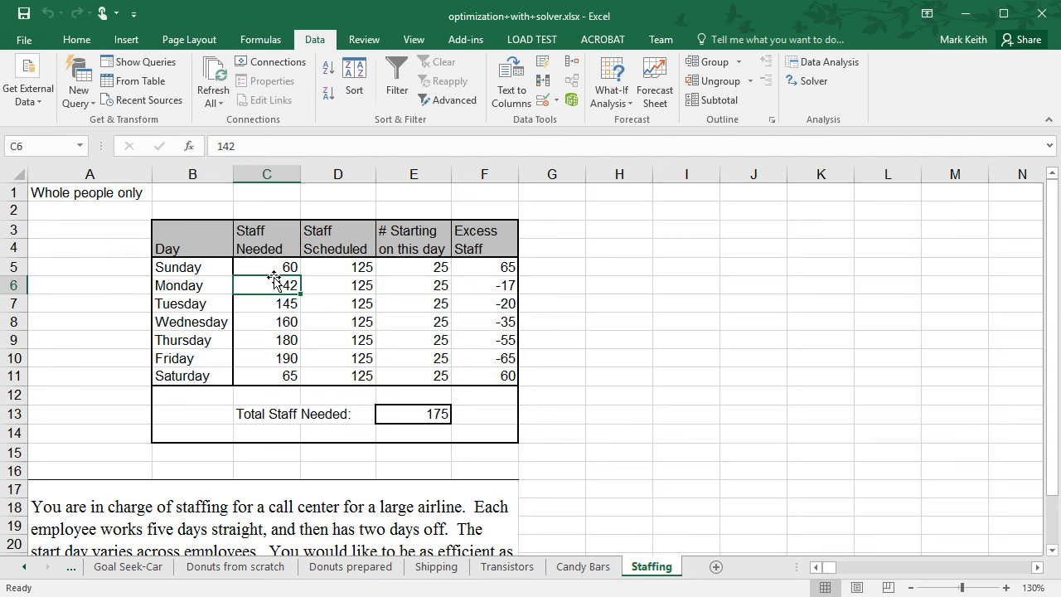
pyautogui.press('Right')
pyautogui.press('Right')
pyautogui.press('Up')
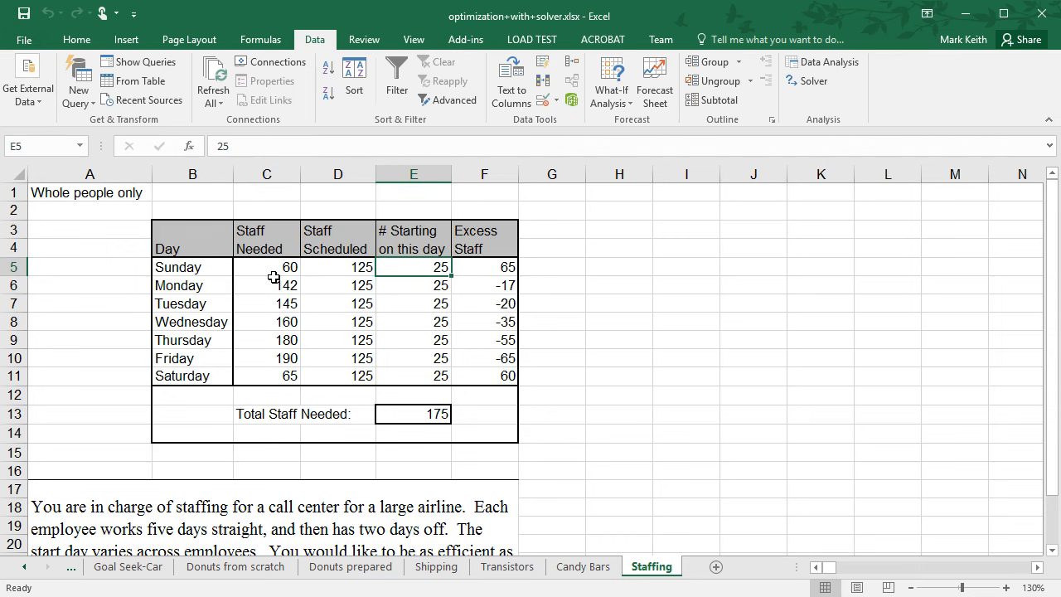
pyautogui.hotkey('shift', 'Down')
pyautogui.hotkey('shift', 'Down')
pyautogui.hotkey('shift', 'Down')
pyautogui.hotkey('shift', 'Down')
pyautogui.hotkey('shift', 'Down')
pyautogui.hotkey('shift', 'Down')
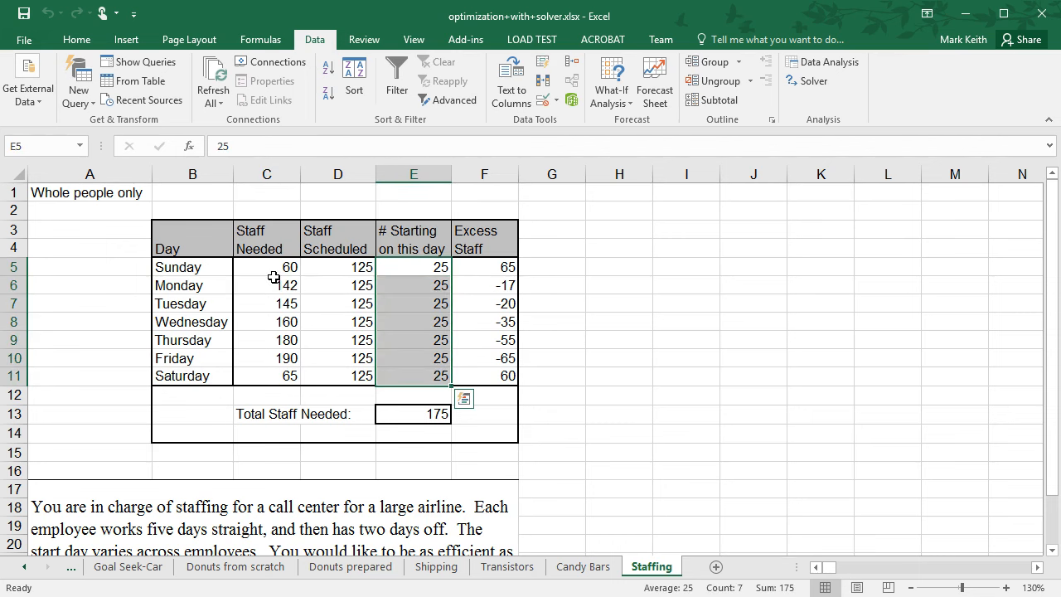
pyautogui.press('Up')
pyautogui.press('Down')
pyautogui.press('Down')
pyautogui.press('Down')
pyautogui.press('Down')
pyautogui.press('Down')
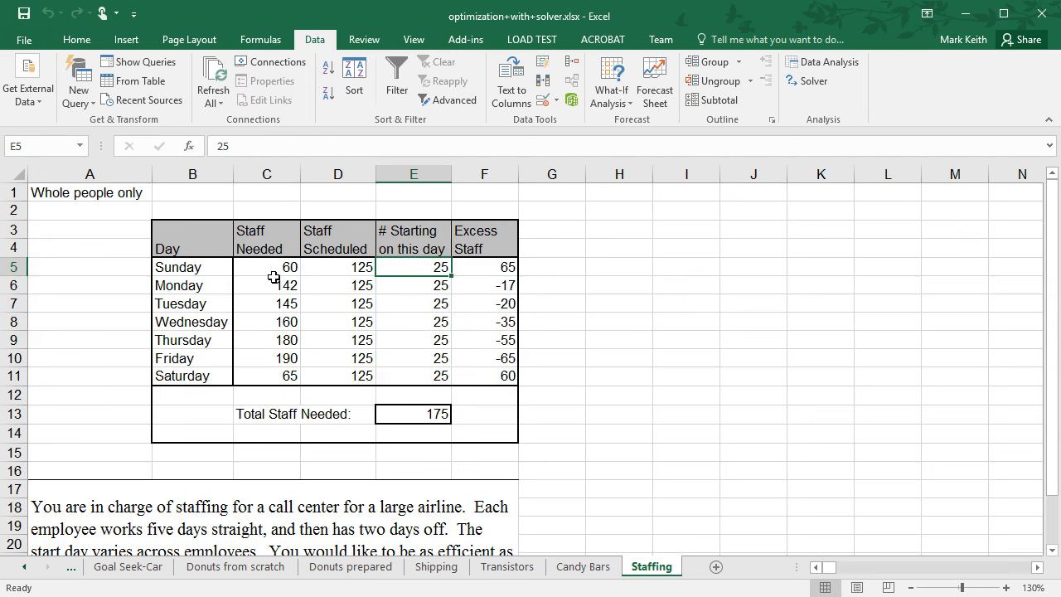
pyautogui.press('Down')
pyautogui.press('Down')
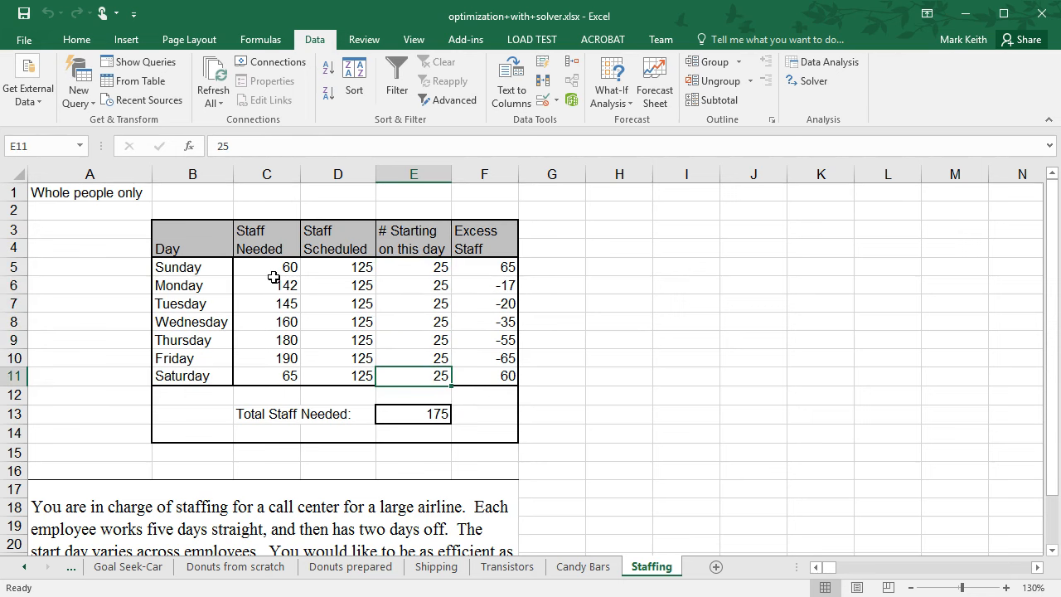
pyautogui.press('Left')
pyautogui.press('Left')
pyautogui.press('Up')
pyautogui.press('Up')
pyautogui.press('Up')
pyautogui.press('Up')
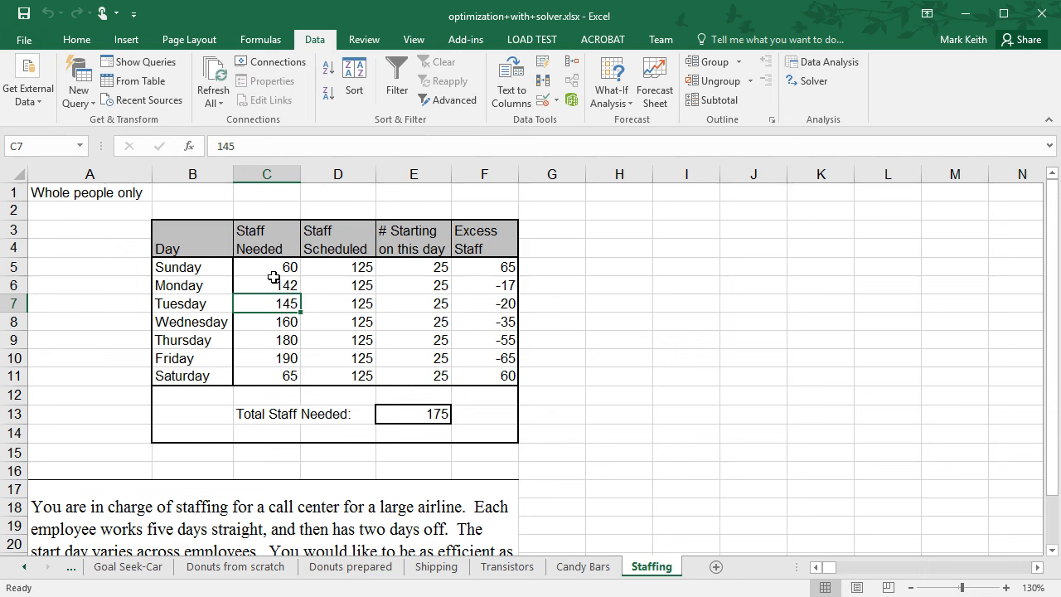
# Set the Solver changing variable cells to # Starting E5:E11, then solve and keep the solution.
pyautogui.click(808, 81)
pyautogui.click(643, 151)
pyautogui.moveTo(440, 267); pyautogui.dragTo(431, 380)
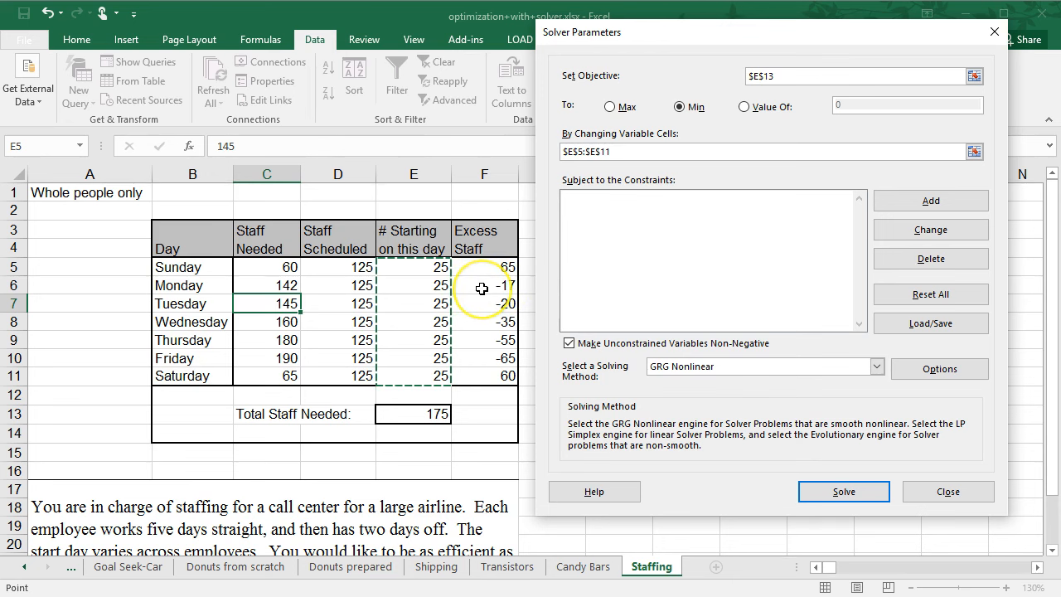
pyautogui.click(844, 491)
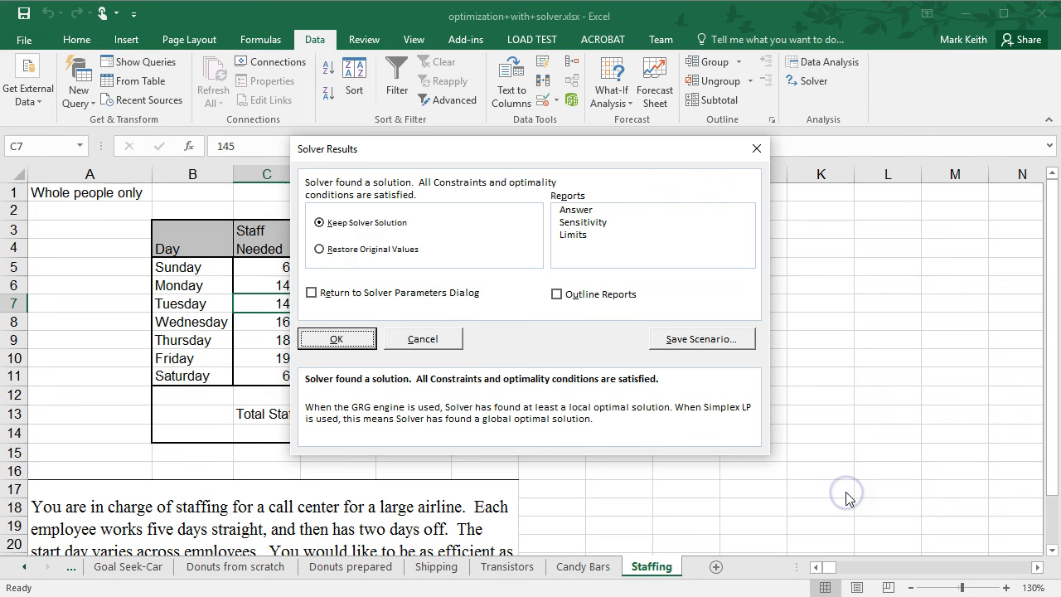
pyautogui.click(339, 337)
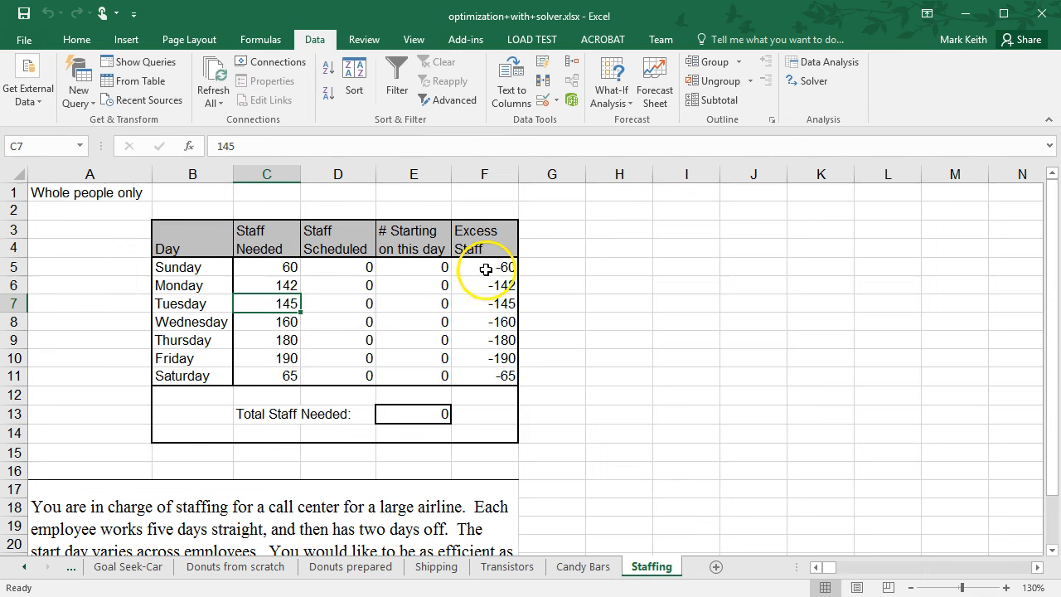
# Add a Solver constraint Excess Staff F5:F11 >= 0, then solve and keep the solution.
pyautogui.click(814, 80)
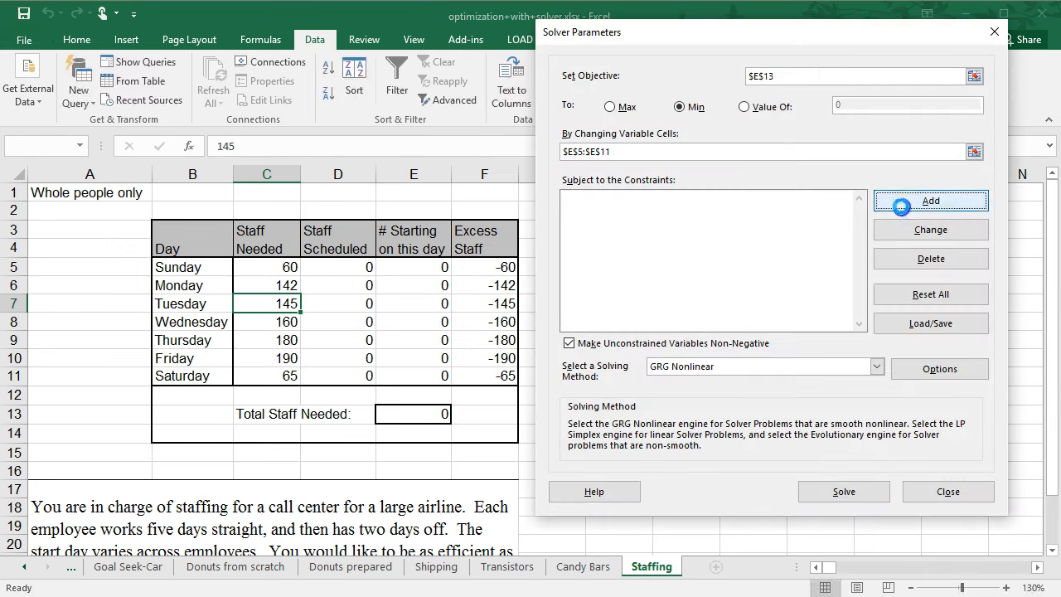
pyautogui.click(903, 202)
pyautogui.moveTo(484, 268); pyautogui.dragTo(486, 374)
pyautogui.click(789, 274)
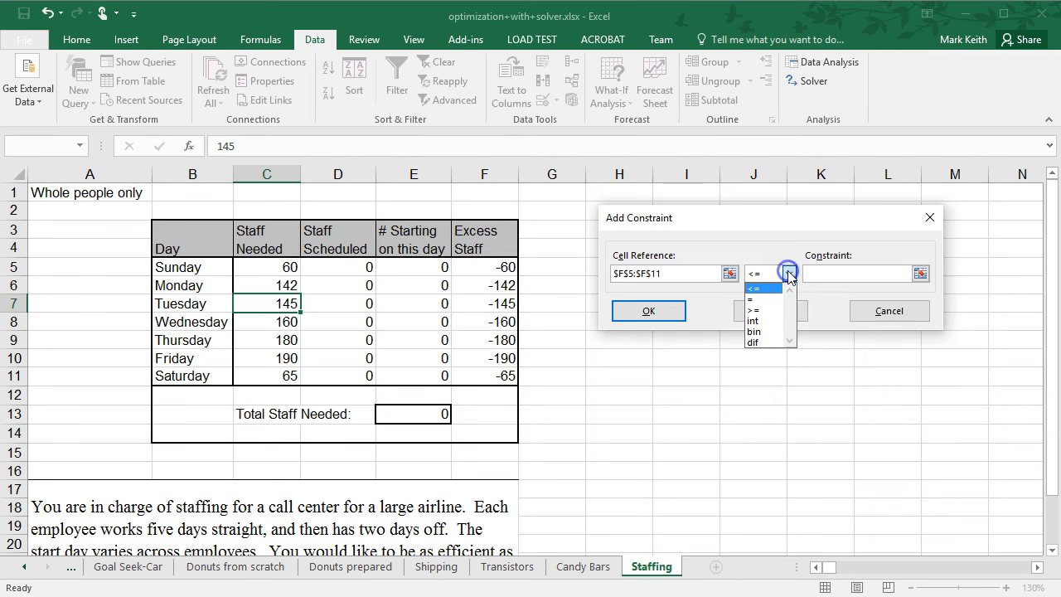
pyautogui.click(766, 305)
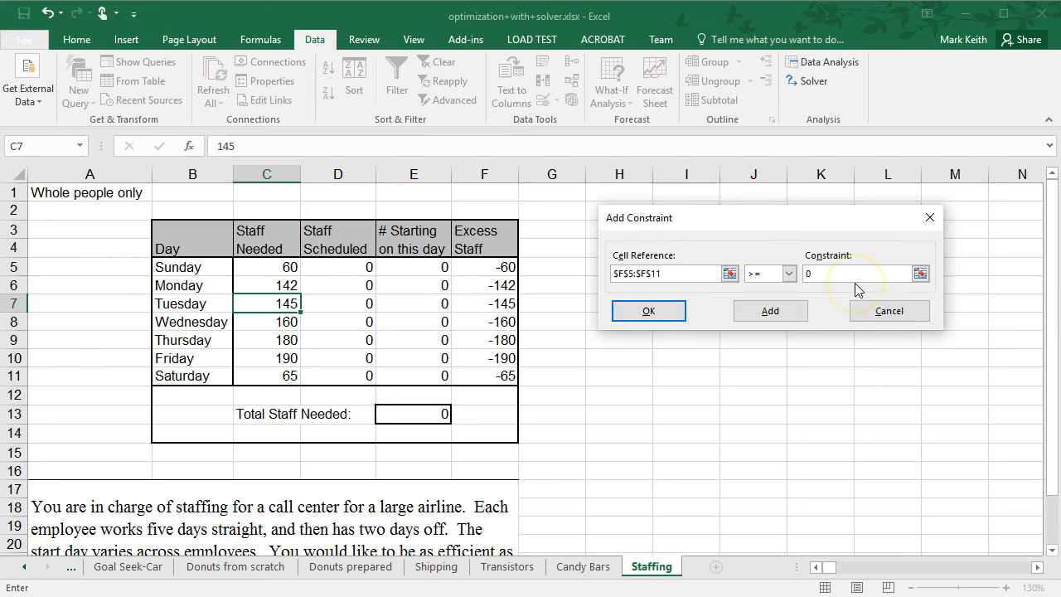
pyautogui.click(649, 314)
pyautogui.click(833, 491)
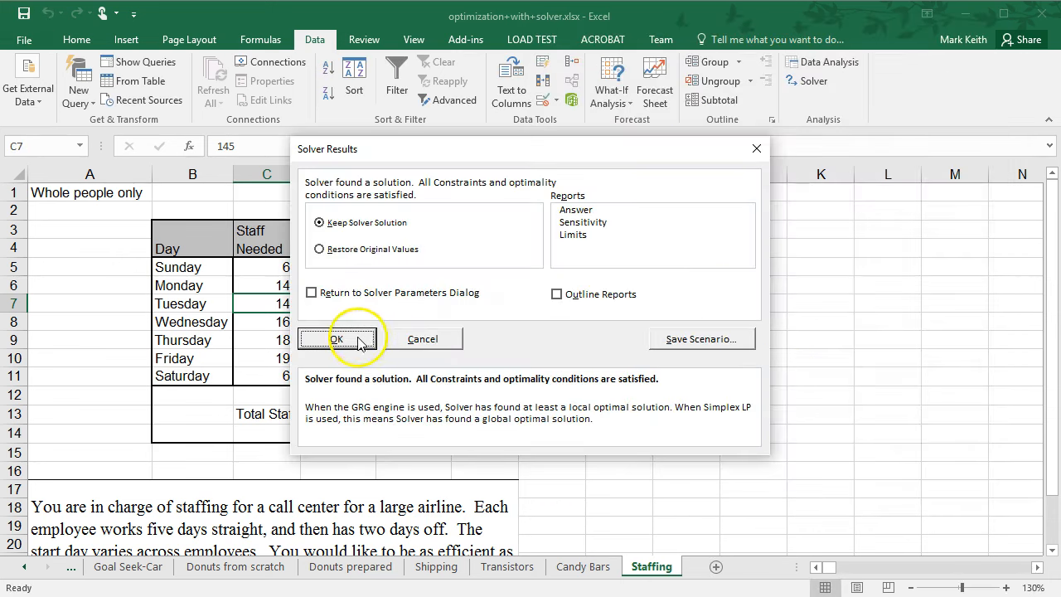
pyautogui.click(337, 339)
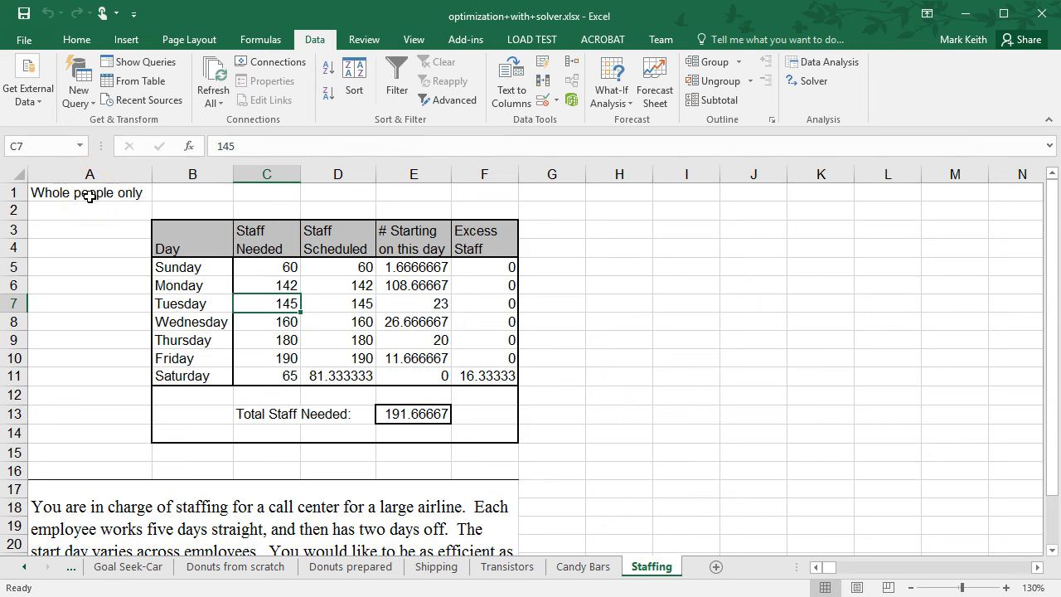
# Add an integer constraint on # Starting E5:E11, then re-solve and keep the solution.
pyautogui.click(813, 83)
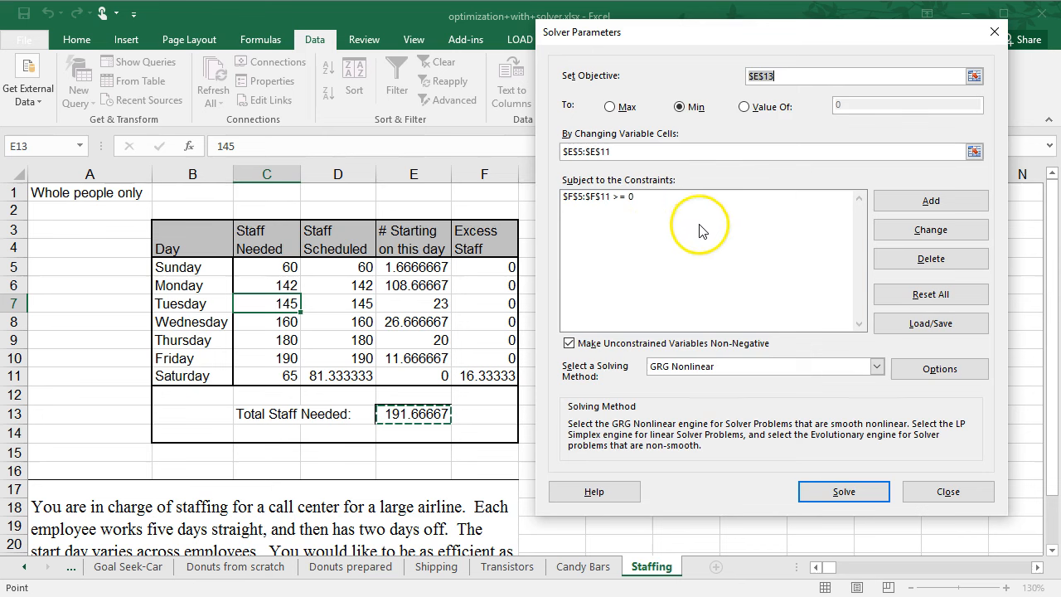
pyautogui.click(948, 199)
pyautogui.moveTo(414, 268); pyautogui.dragTo(415, 371)
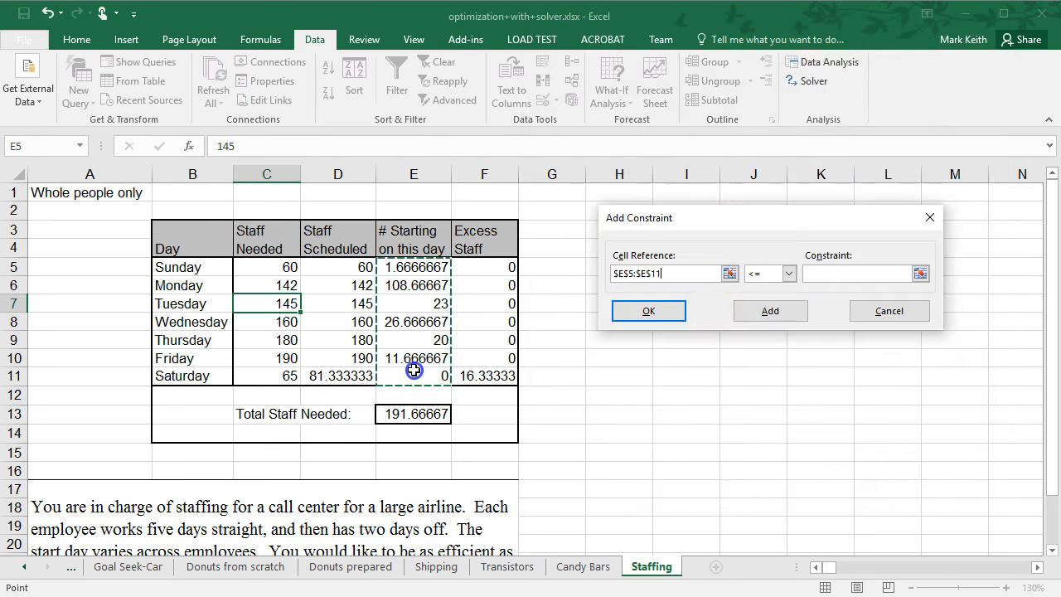
pyautogui.click(756, 274)
pyautogui.click(756, 320)
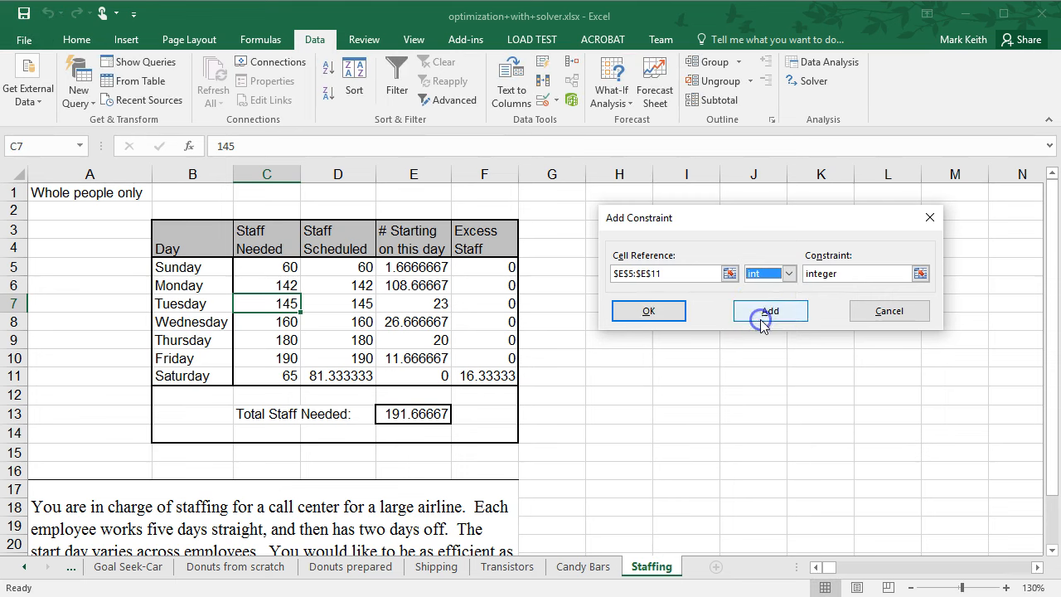
pyautogui.click(667, 314)
pyautogui.click(844, 491)
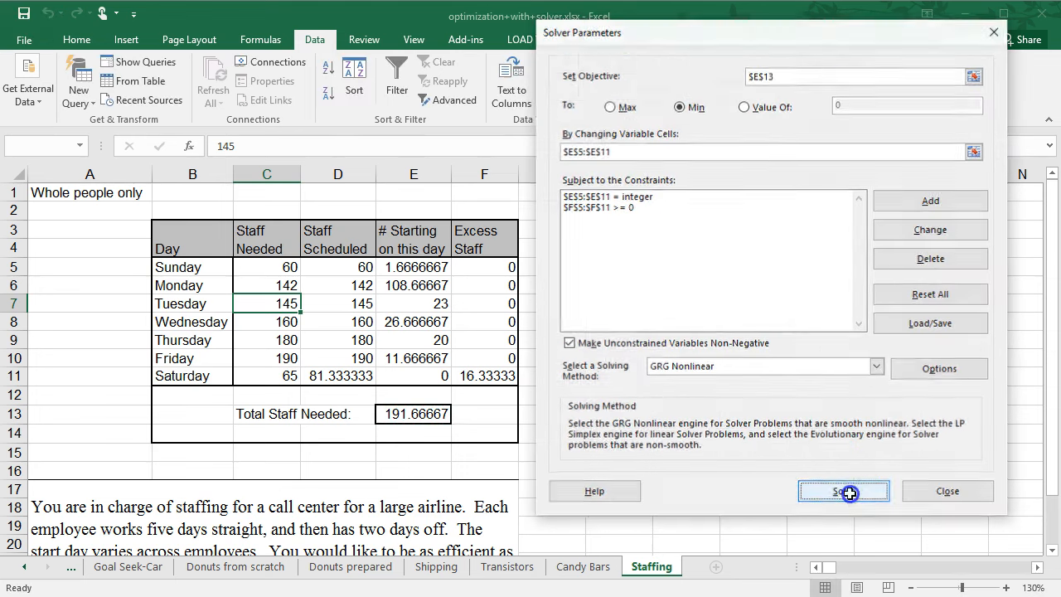
pyautogui.click(367, 339)
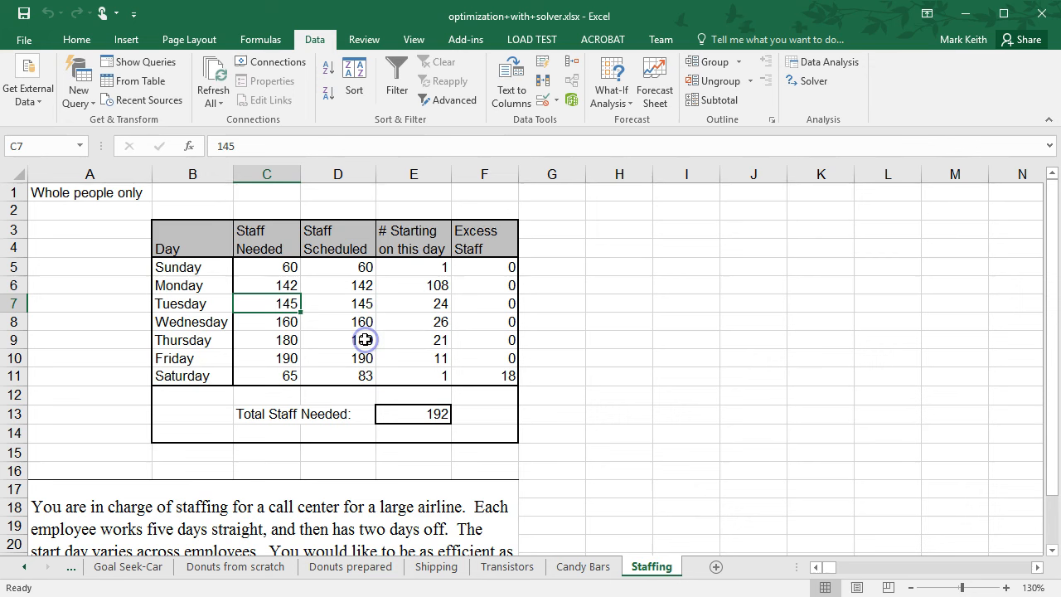
# Review the integer results in the # Starting and Excess Staff columns.
pyautogui.click(413, 267)
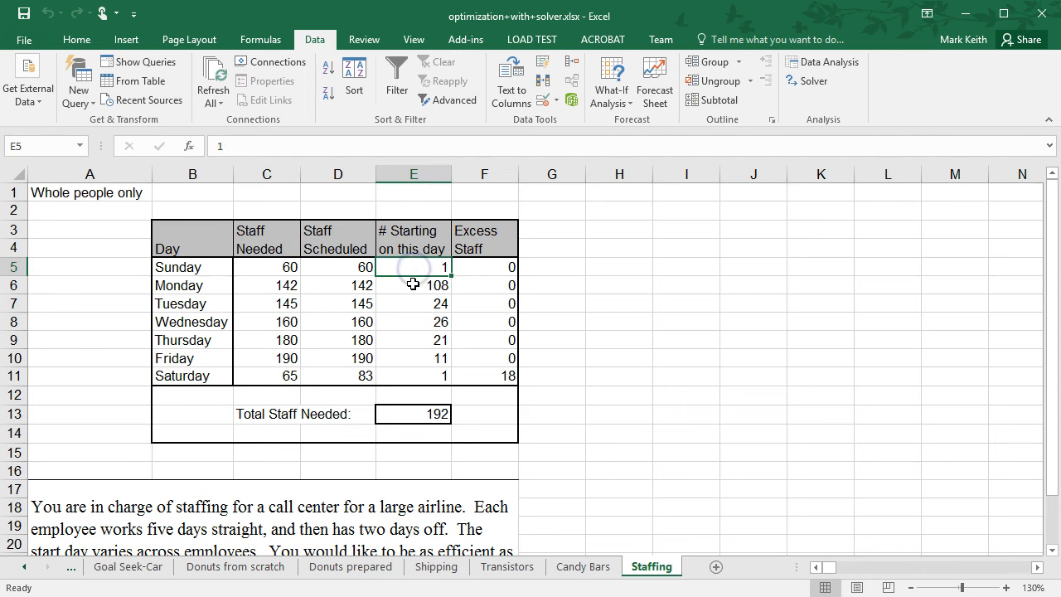
pyautogui.click(415, 287)
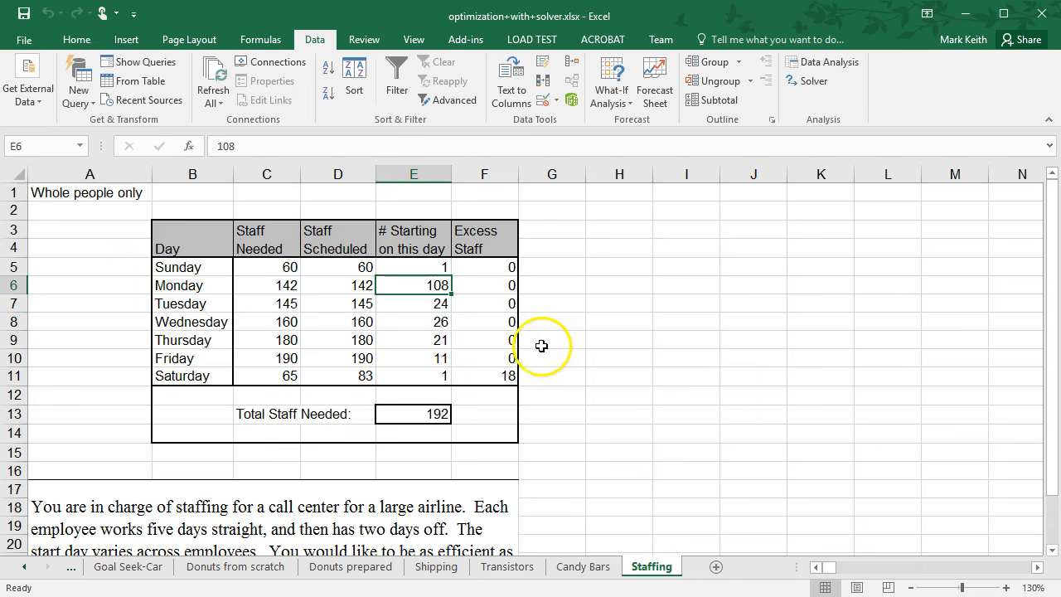
pyautogui.click(483, 376)
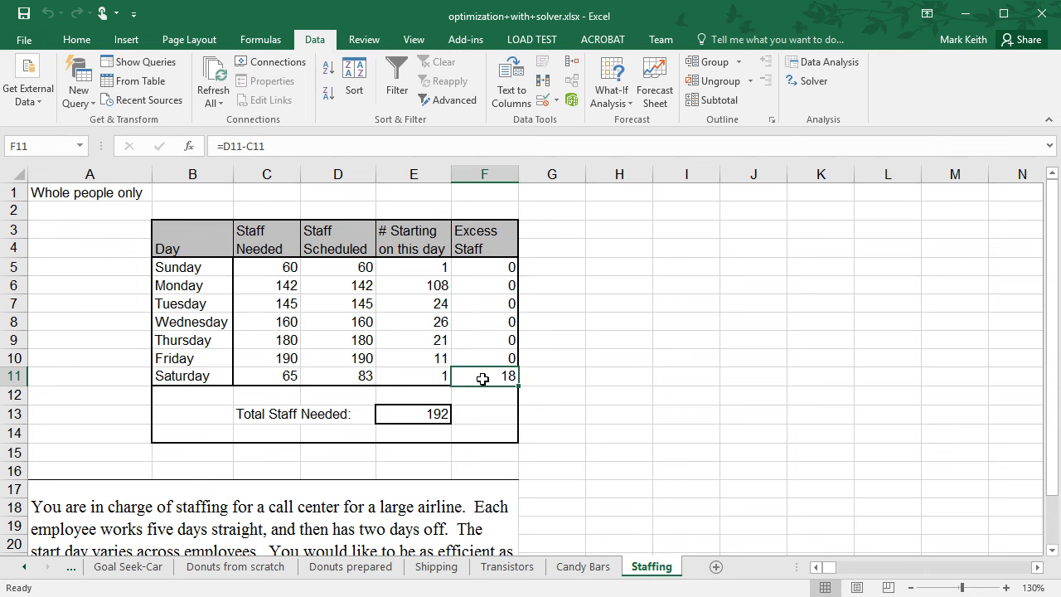
pyautogui.click(491, 303)
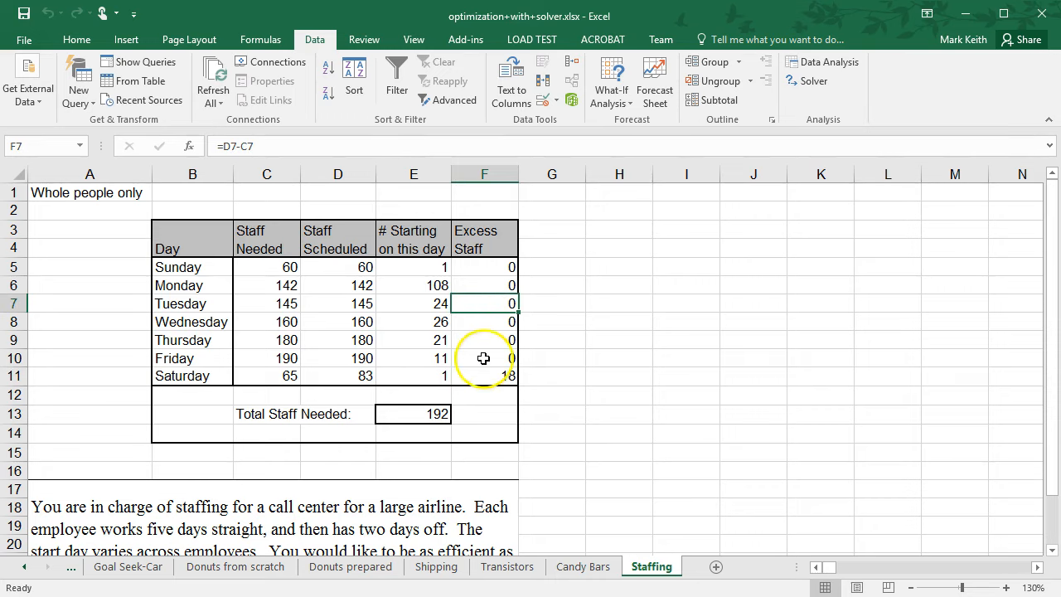